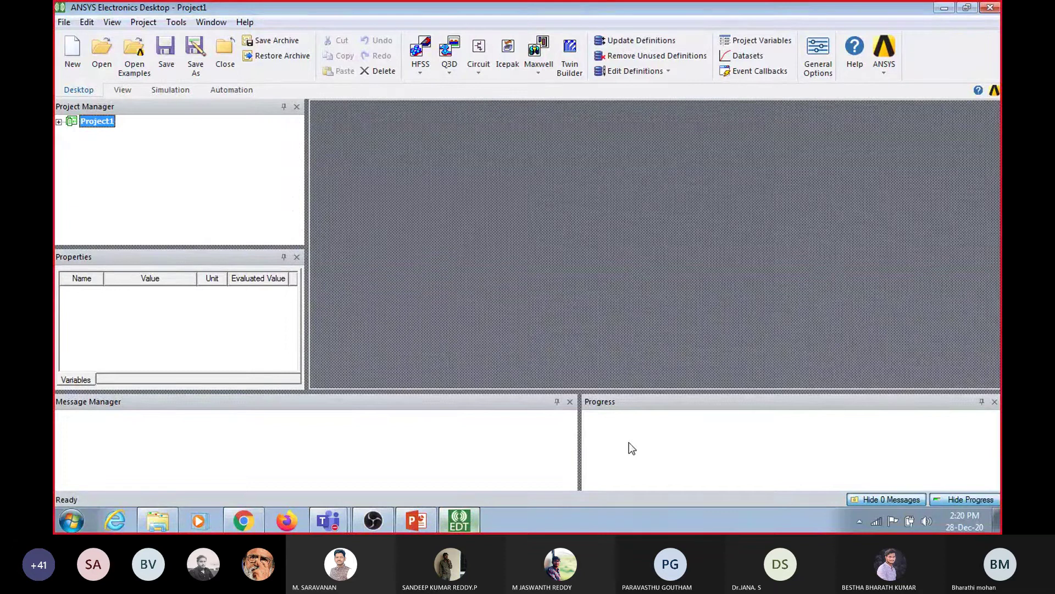
Insert an HFSS design into Project1 and expand the model's coordinate systems
left_click(59, 121)
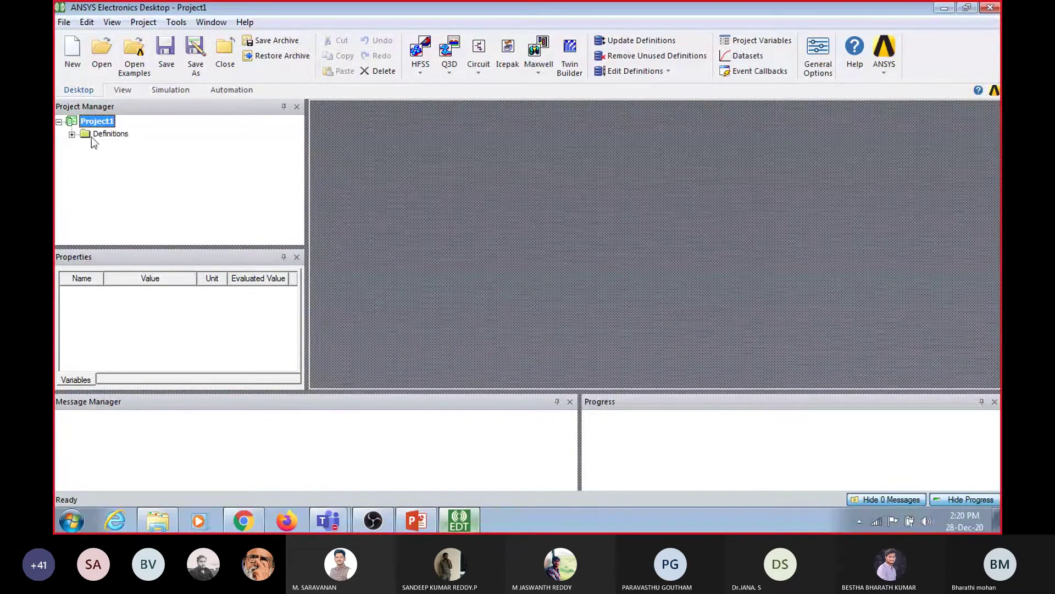
left_click(426, 75)
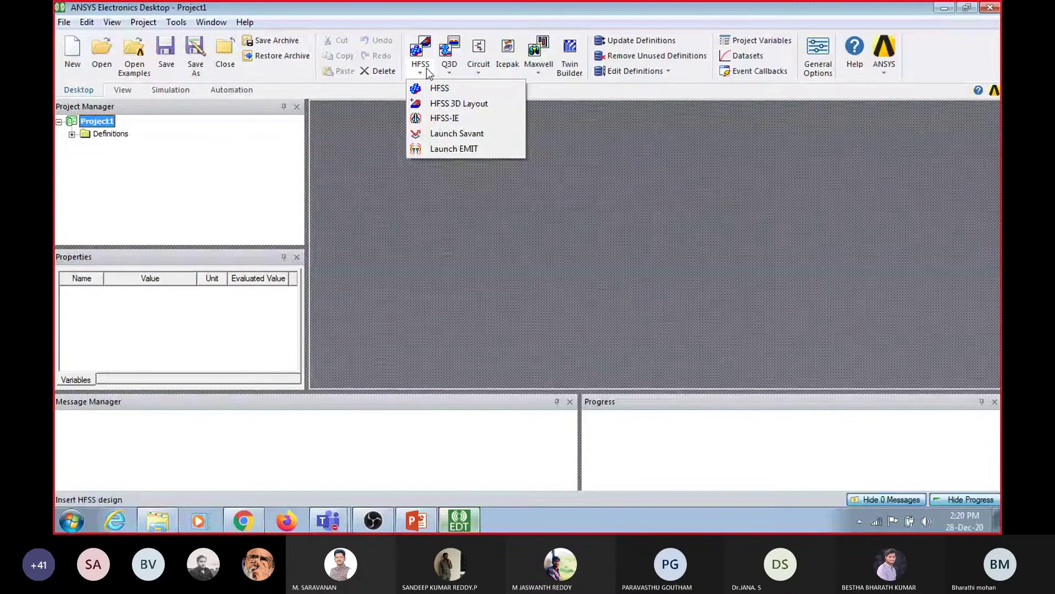
left_click(450, 89)
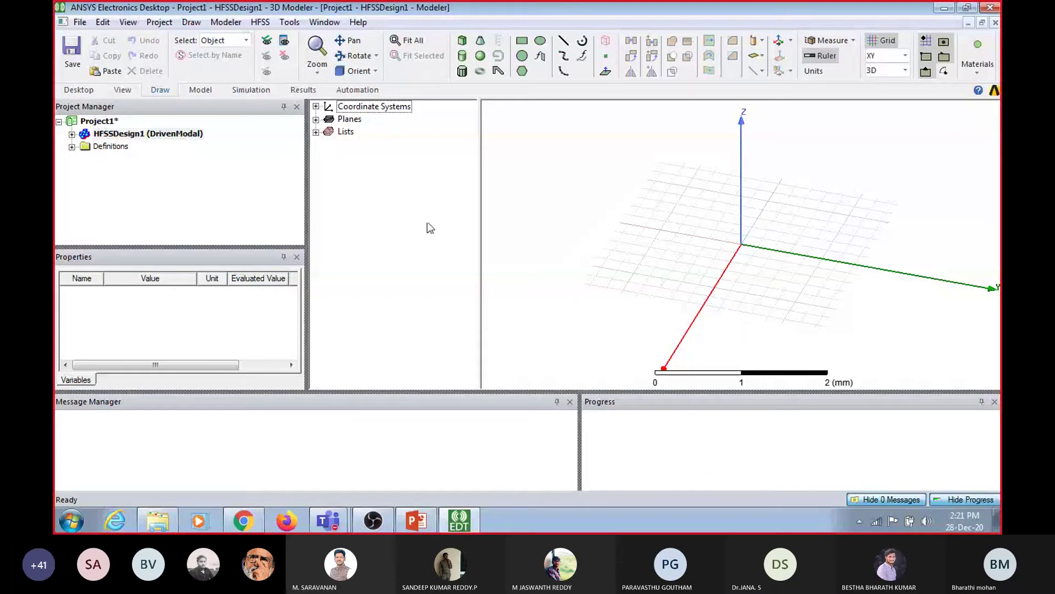
left_click(316, 107)
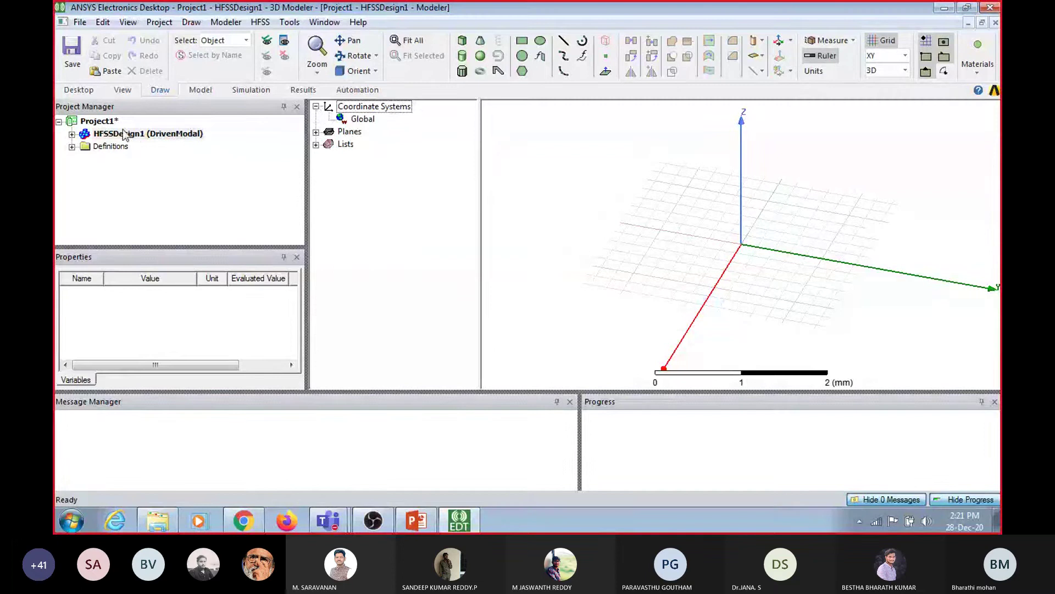
Save the project to the Desktop under the file name Horn_Antenna
left_click(71, 55)
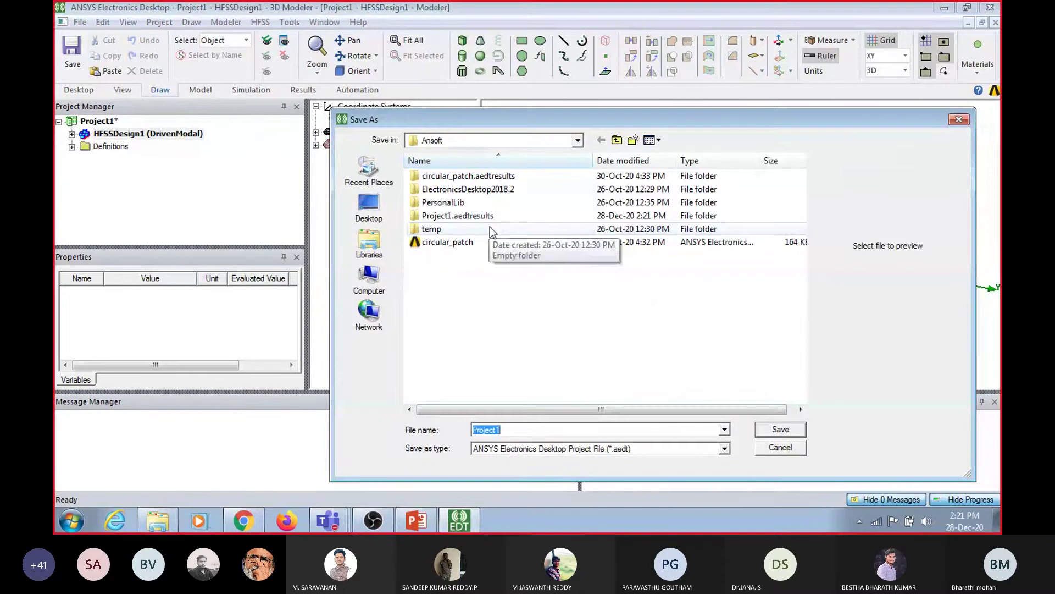
left_click(369, 206)
left_click(522, 430)
double_click(481, 431)
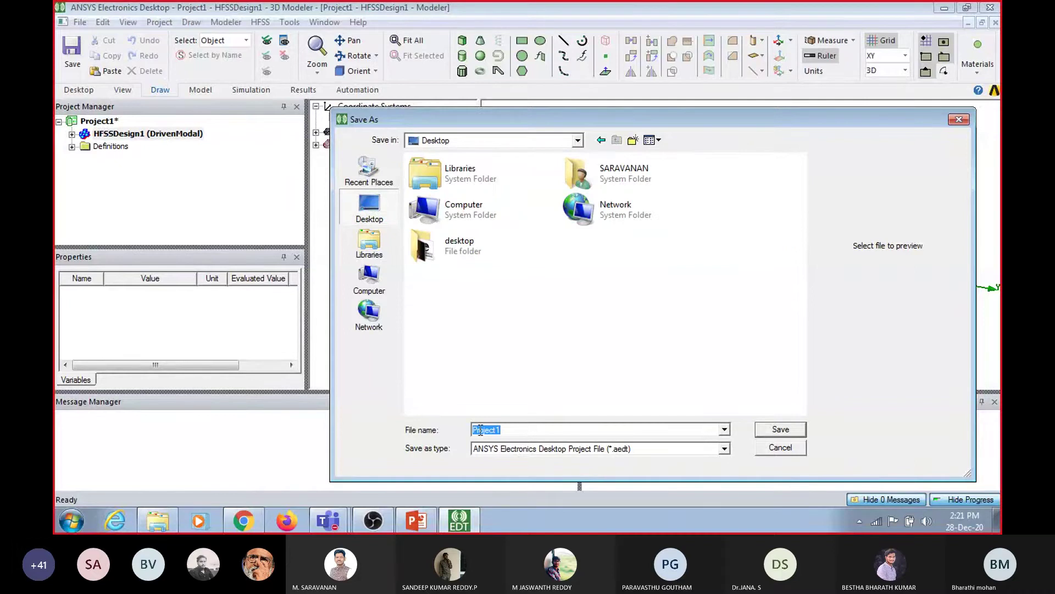
type("Hom")
type("_")
type("Antenna")
left_click(776, 433)
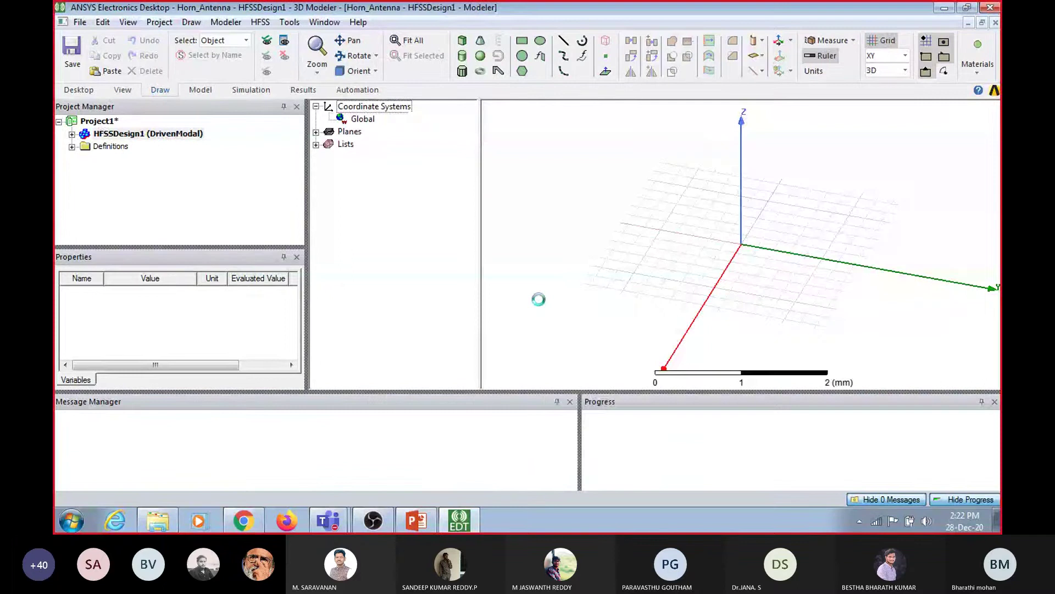
Open the model units setting and check which length unit the Design Specifications slide in PowerPoint uses
left_click(234, 25)
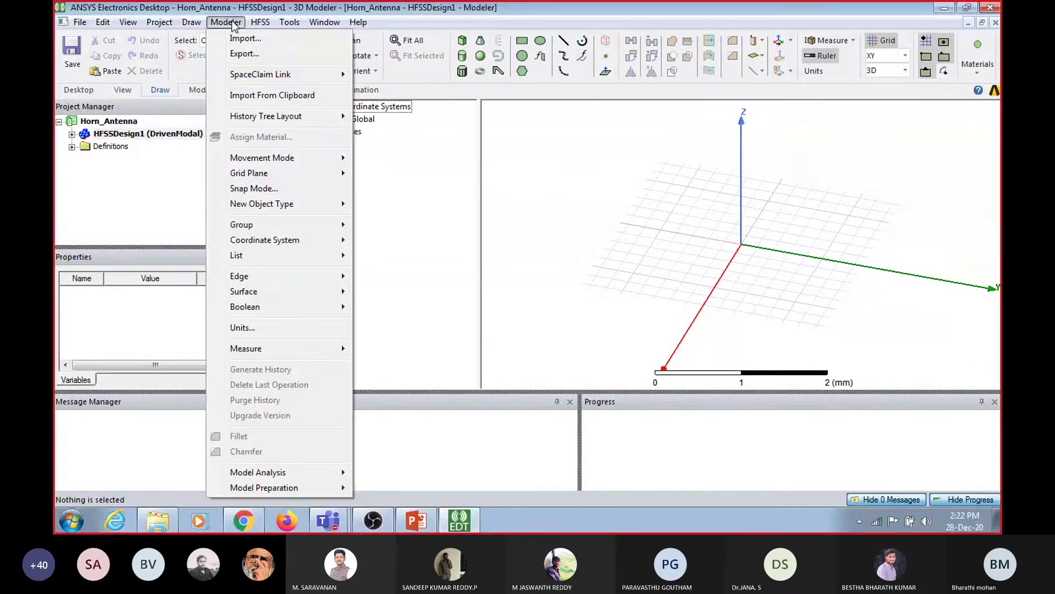
left_click(265, 328)
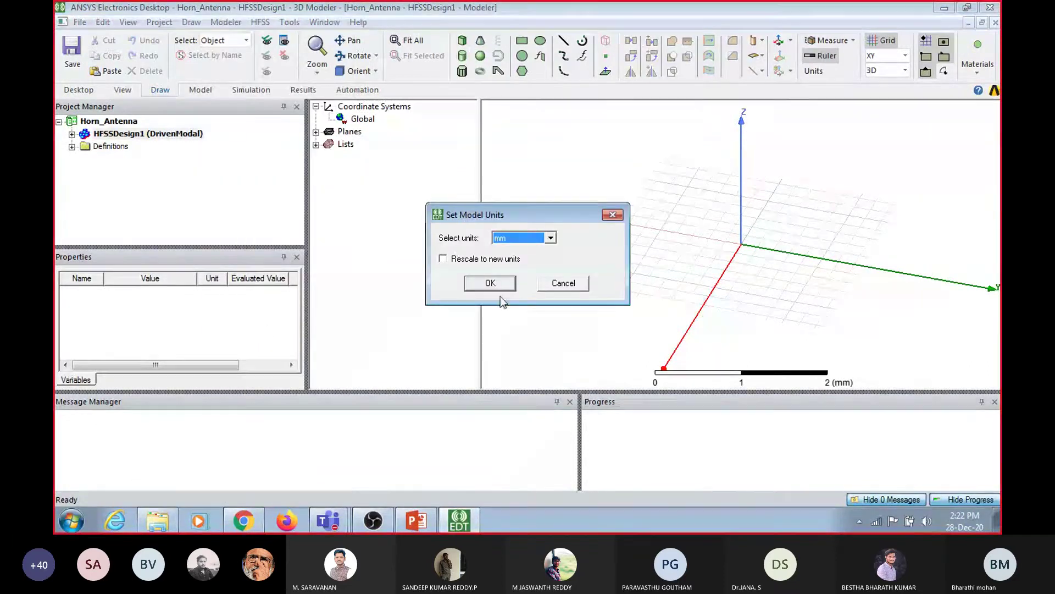
left_click(419, 519)
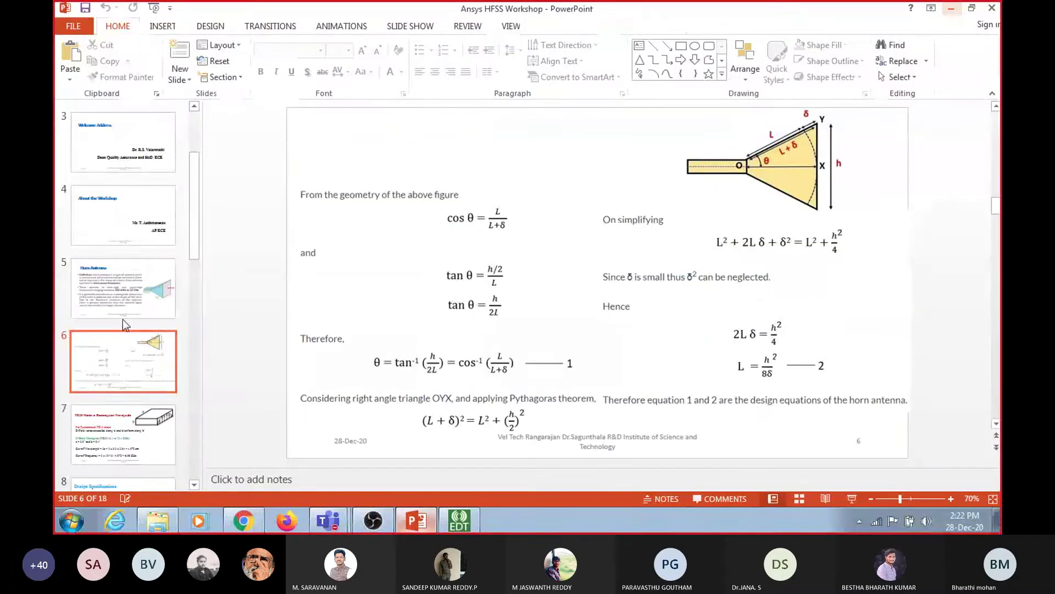
scroll(123, 319, "down", 3)
left_click(117, 364)
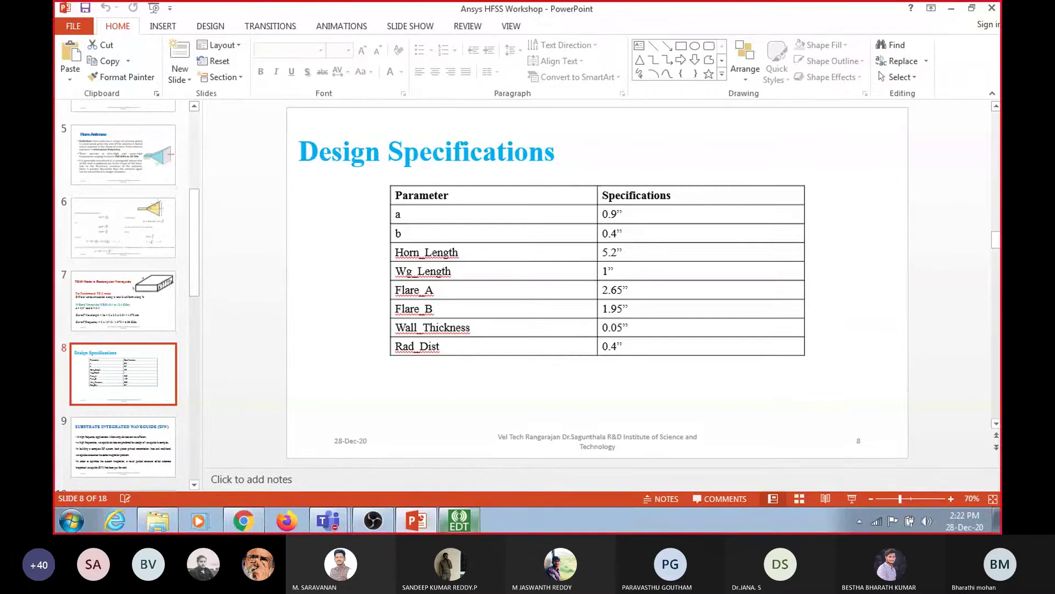
Return to ANSYS Electronics Desktop and set the model units to in, without rescaling to the new units
left_click(459, 520)
left_click(527, 237)
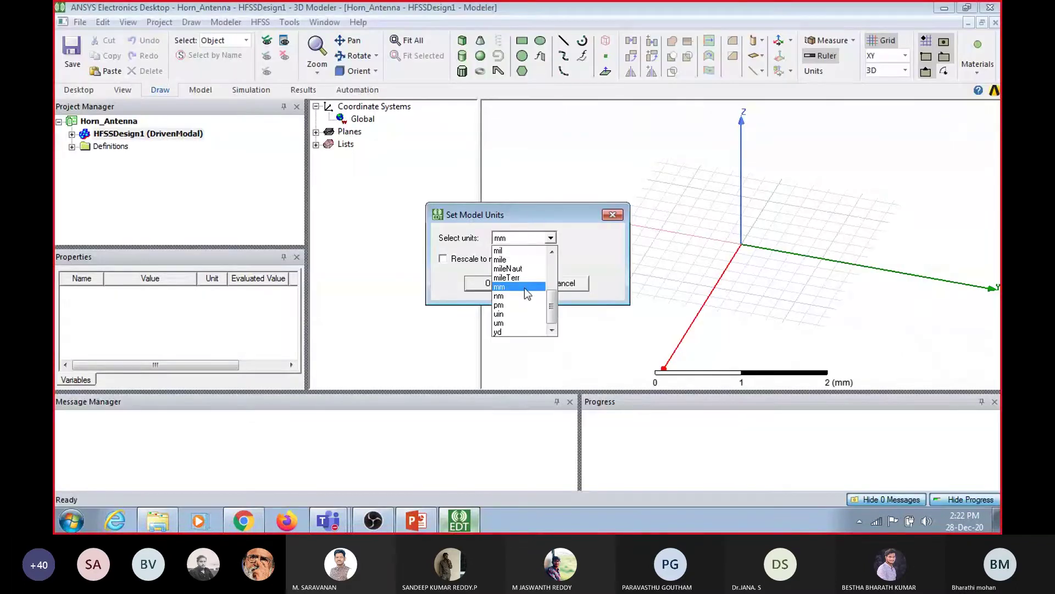
left_click_drag(551, 304, 550, 288)
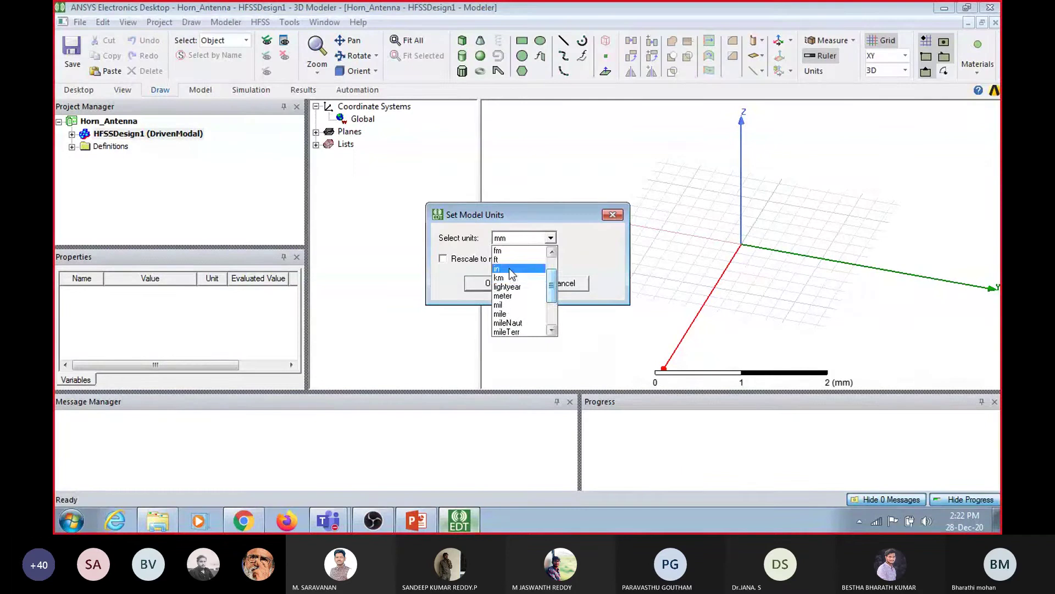
left_click(497, 260)
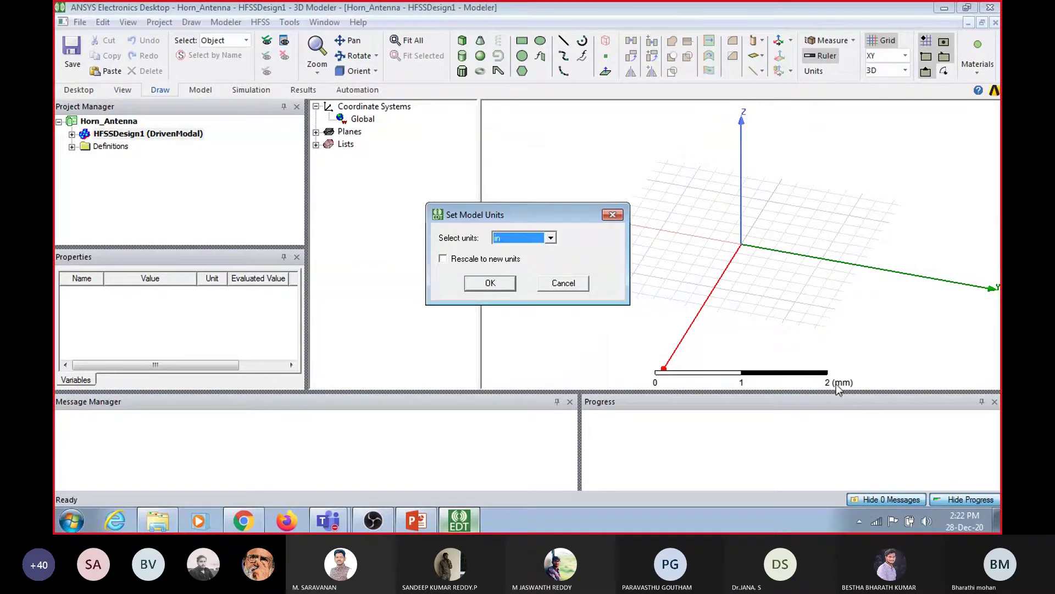
left_click(496, 286)
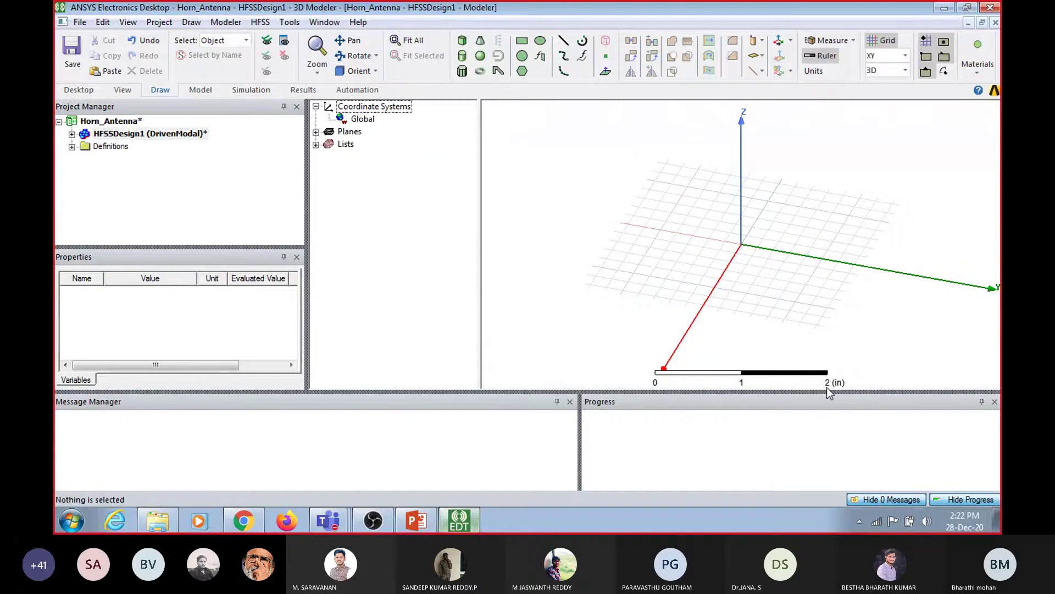
Reopen the model units setting to review the selected unit and accept it as it is
left_click(261, 22)
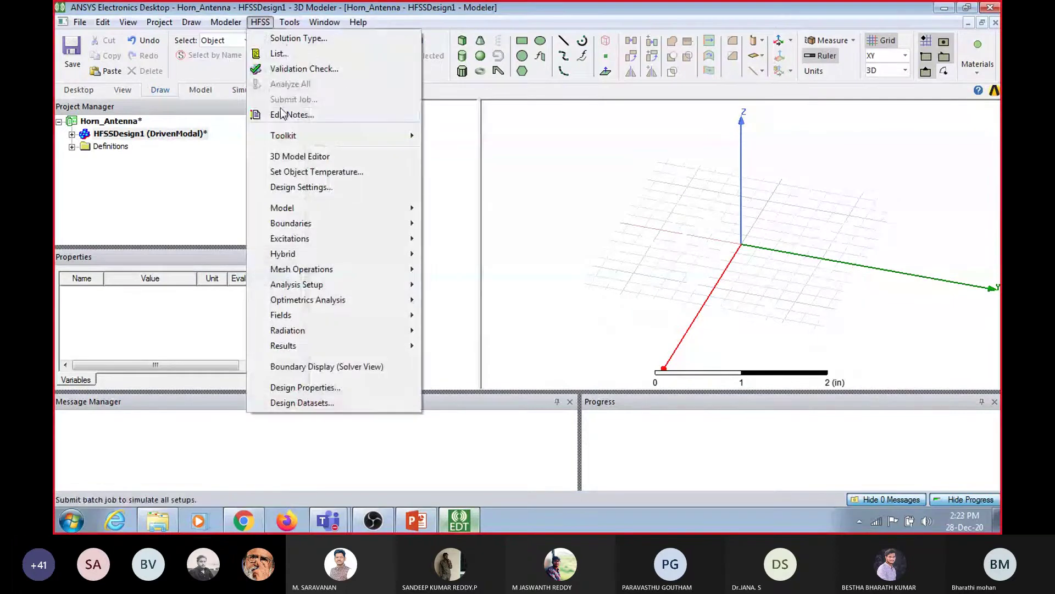
left_click(226, 22)
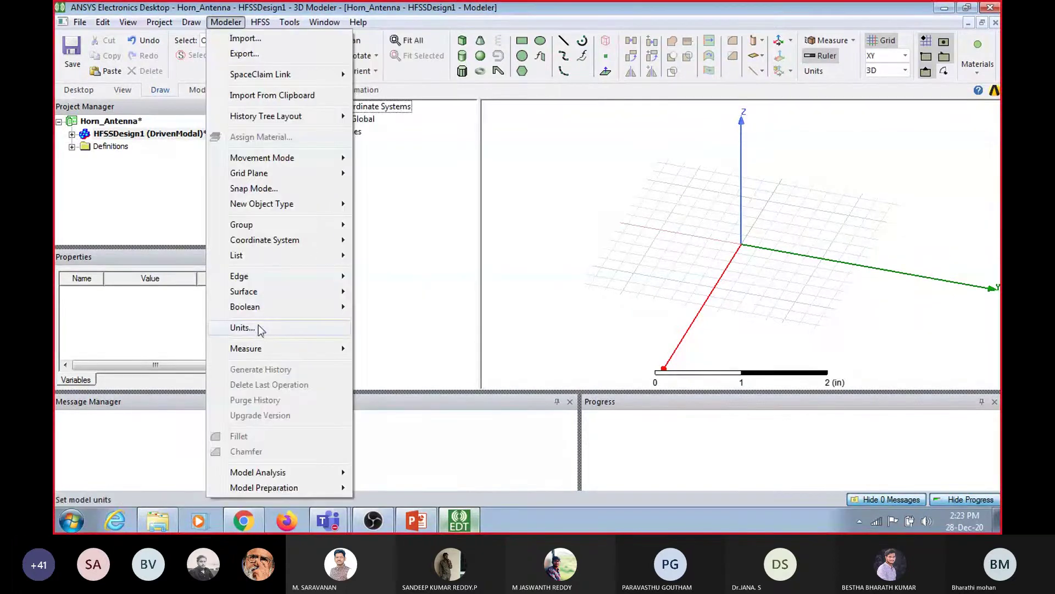
left_click(242, 327)
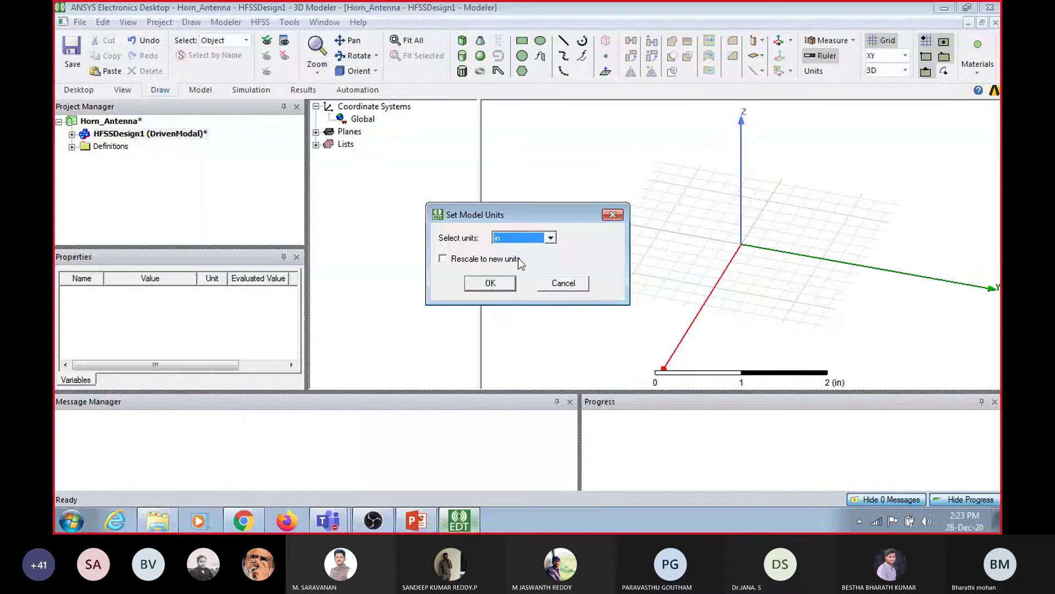
left_click(502, 284)
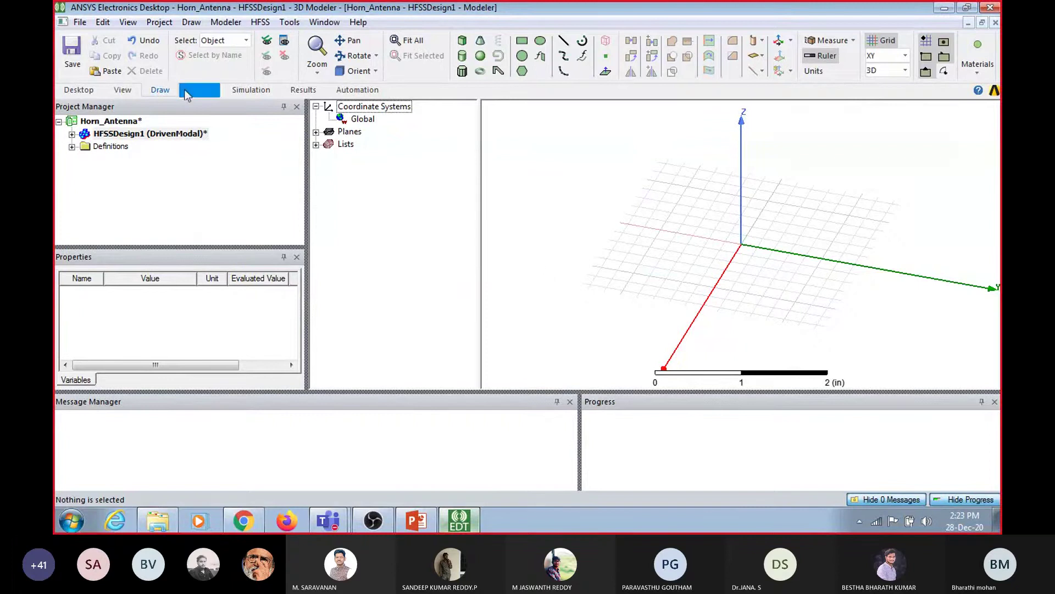
Consult the Horn Antenna slide in PowerPoint, and draw an HFSS box about 2 by 1.8 by 0.6 in, starting at corner (-1, -1, 0)
left_click(461, 525)
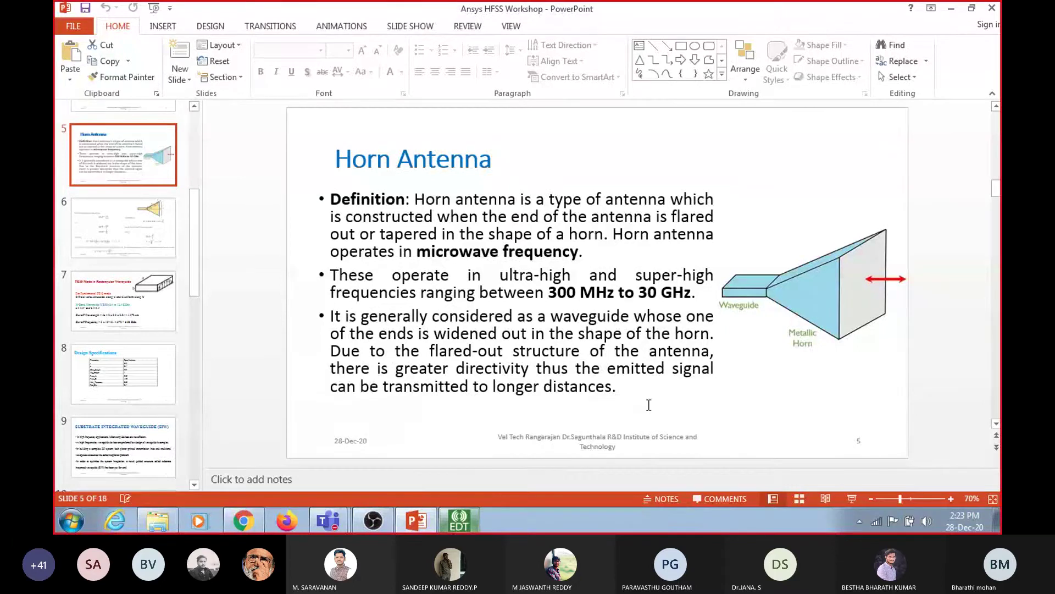
left_click(460, 525)
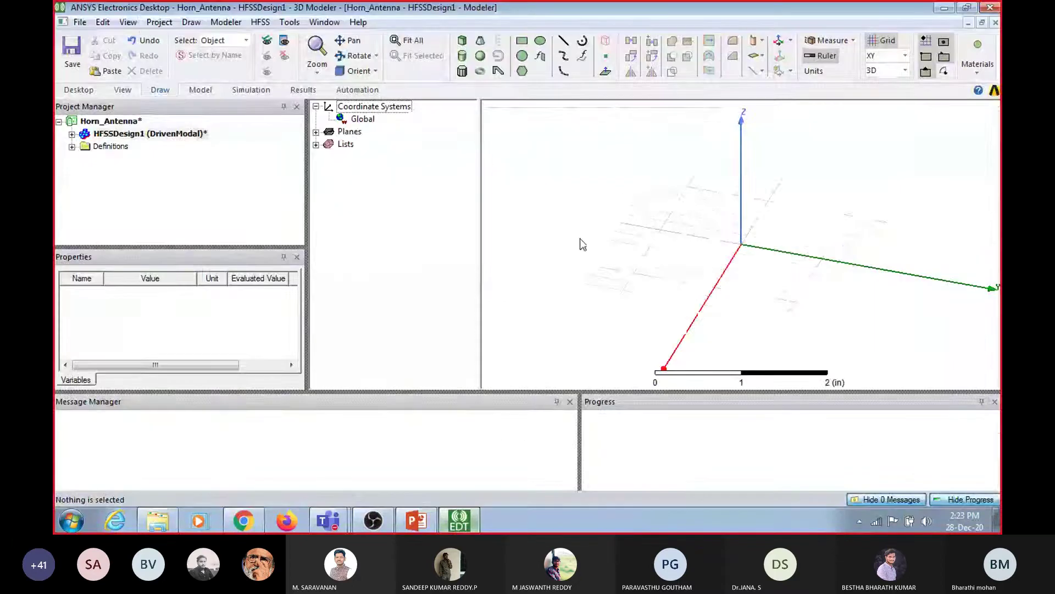
left_click(463, 42)
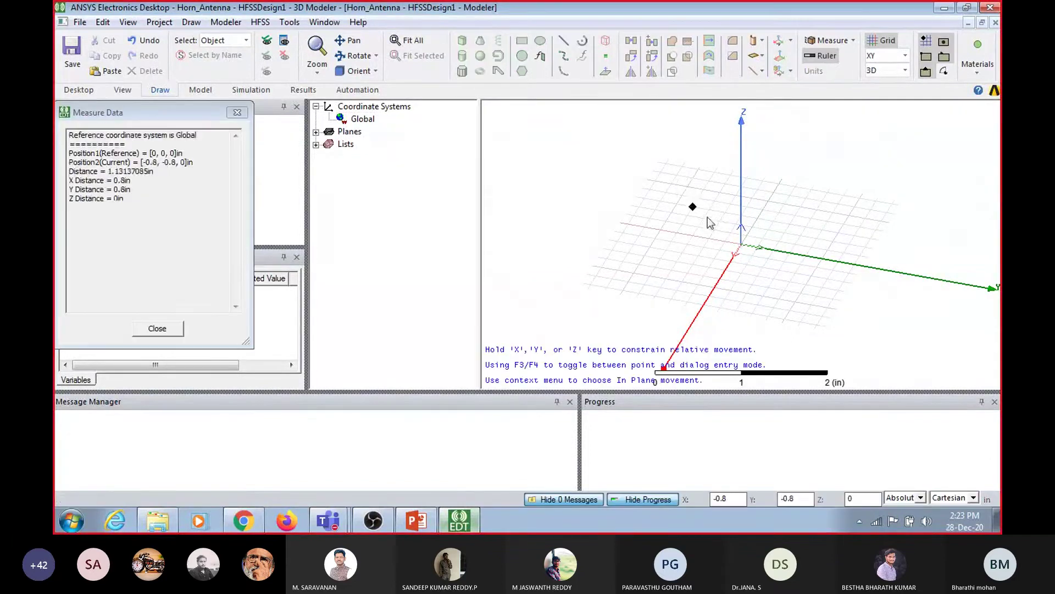
left_click(693, 187)
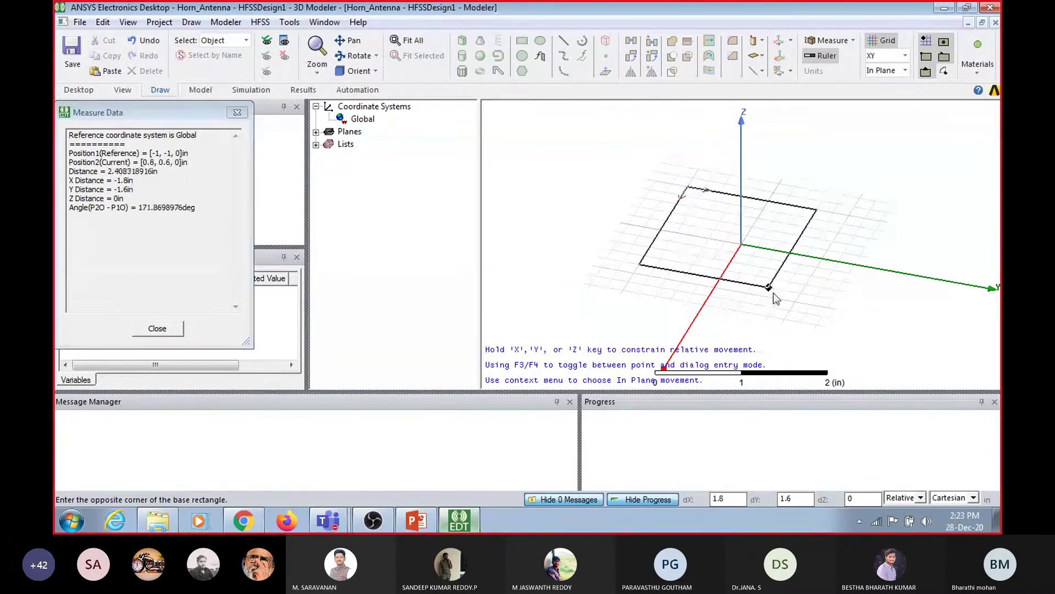
left_click(770, 287)
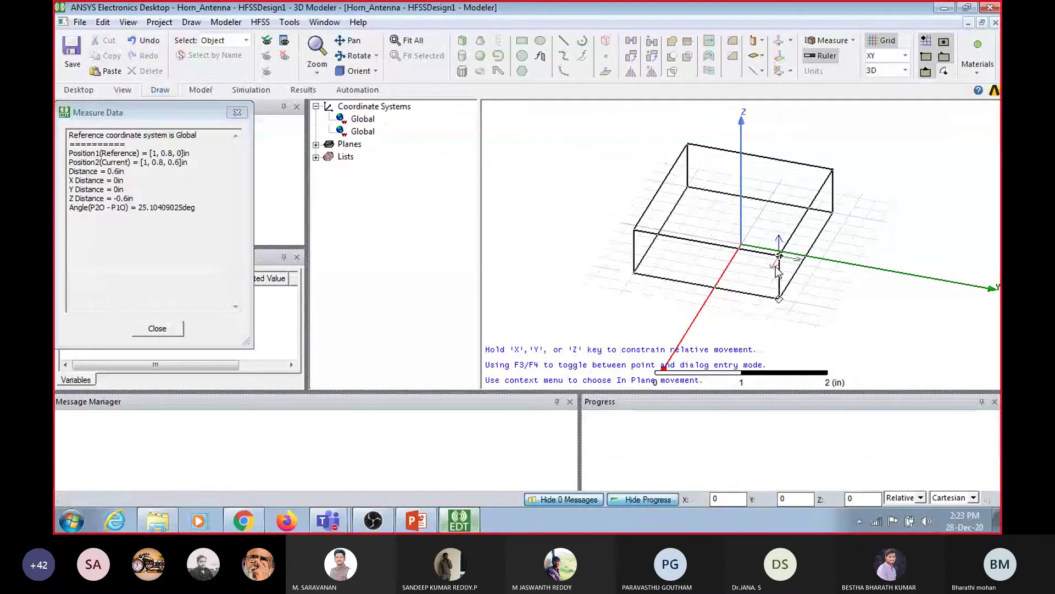
left_click(778, 274)
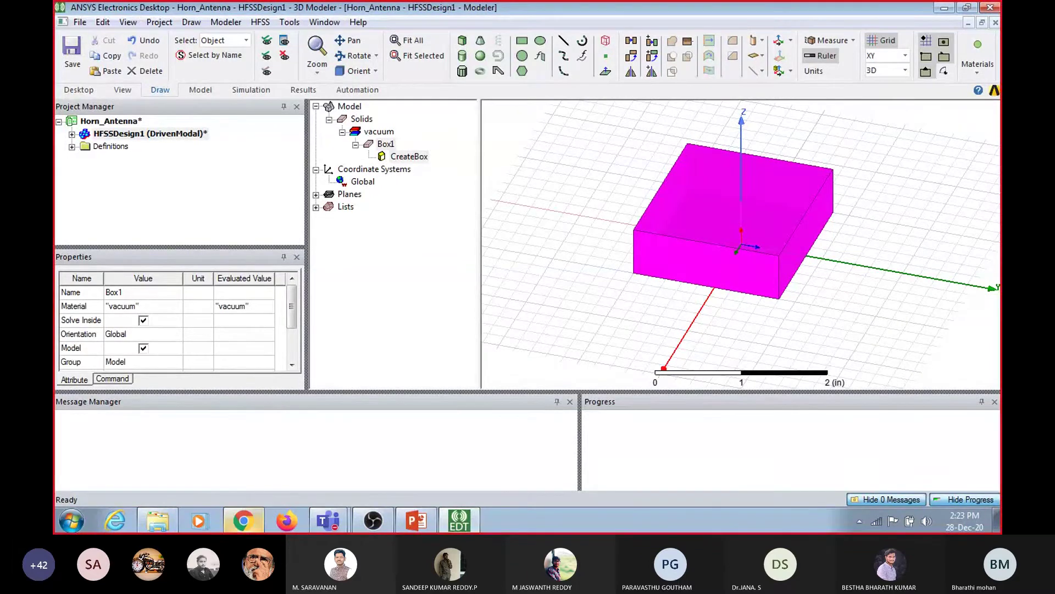
Switch to OBS, add a new Audio Input Capture source with the default device and device timestamps enabled, and minimize OBS
left_click(373, 520)
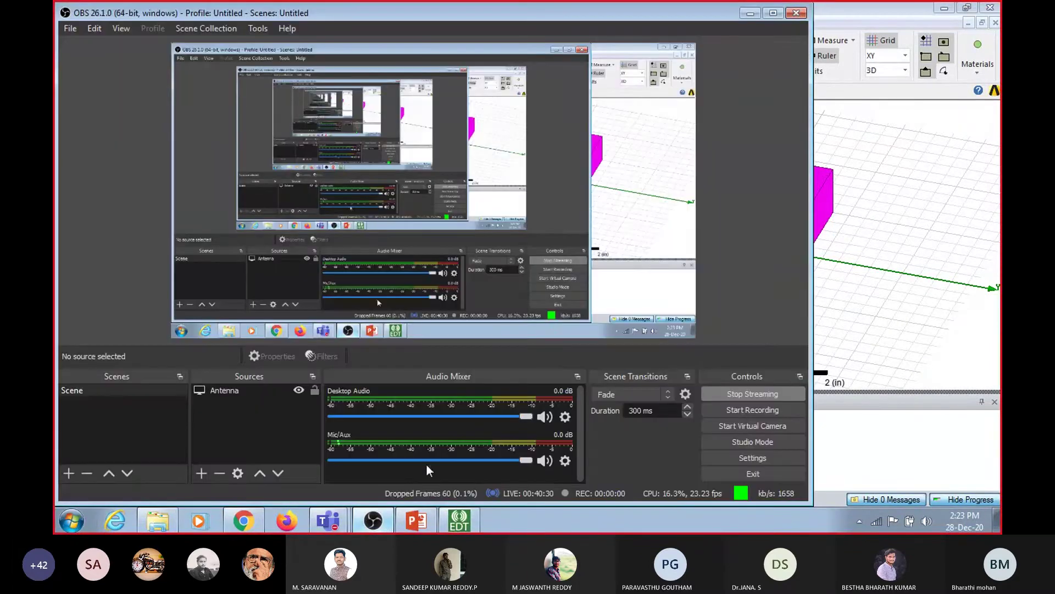
left_click(201, 471)
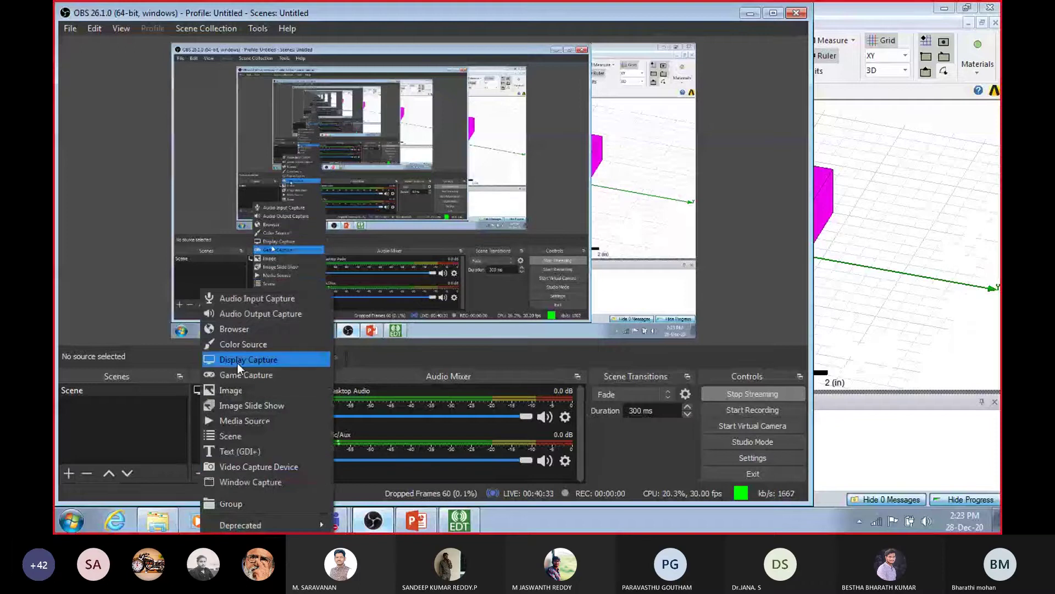
left_click(251, 299)
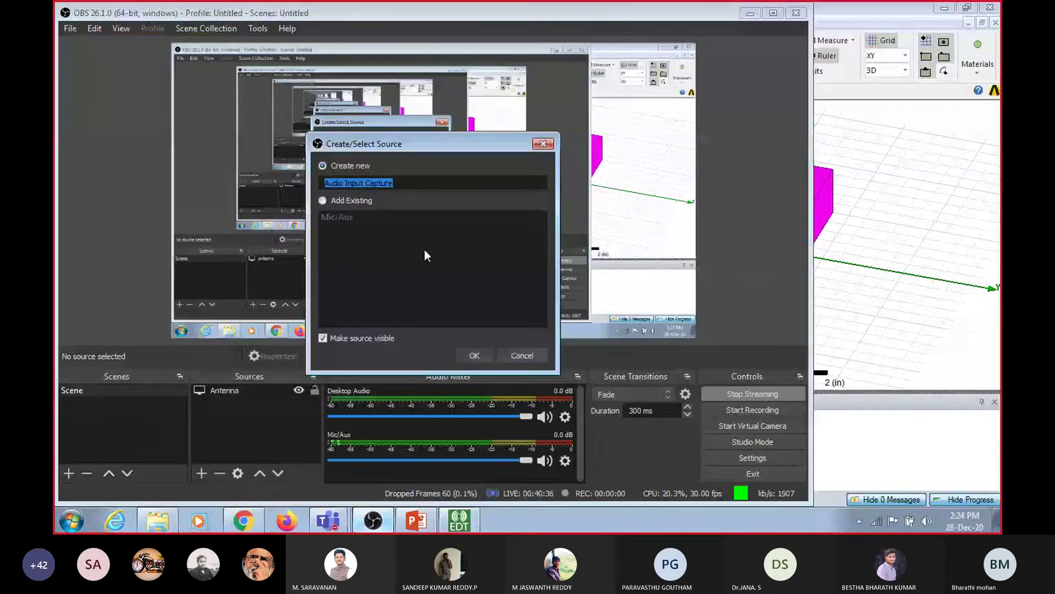
left_click(477, 355)
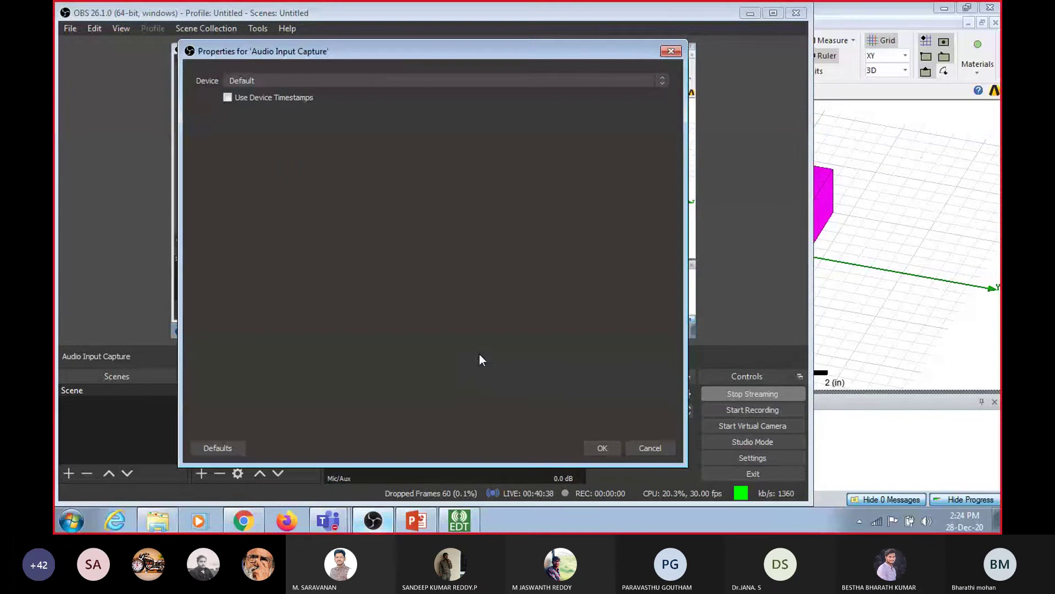
left_click(281, 98)
left_click(595, 443)
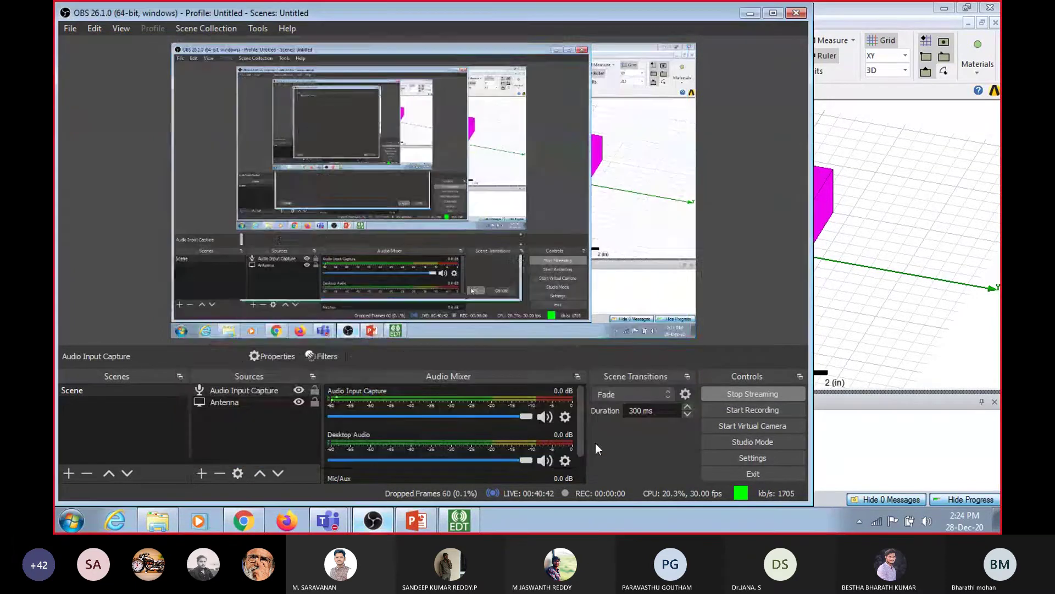
left_click(750, 14)
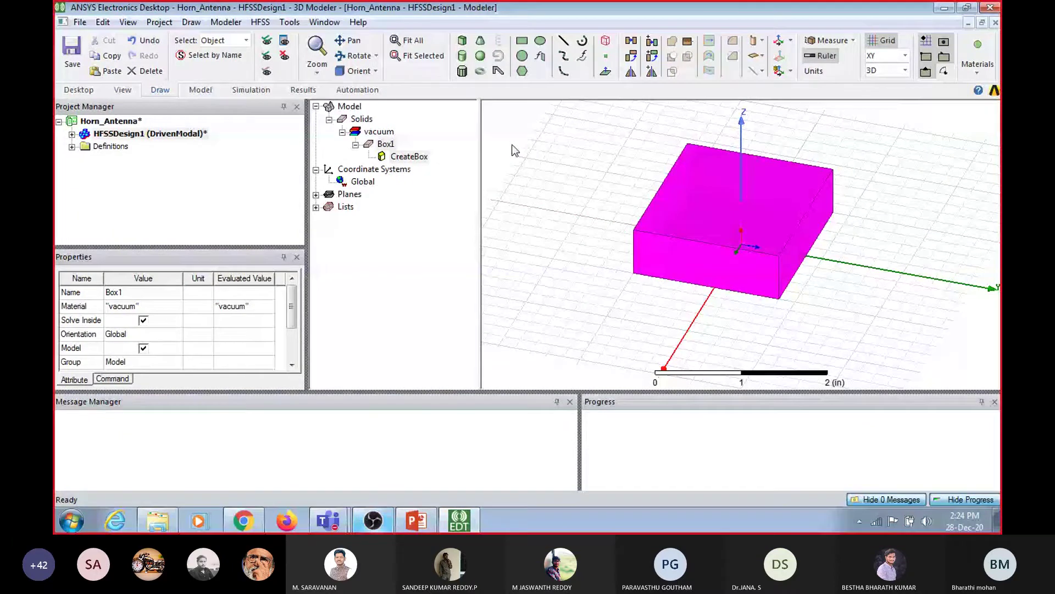
Rename the box Box1 as WG in its properties and clear the selection
left_click(562, 173)
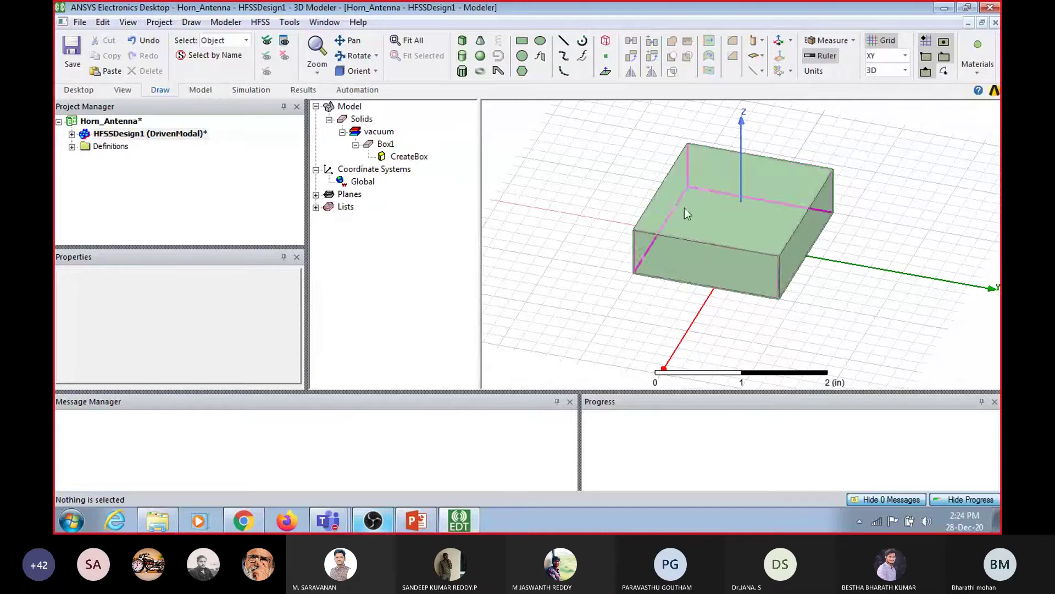
left_click(392, 148)
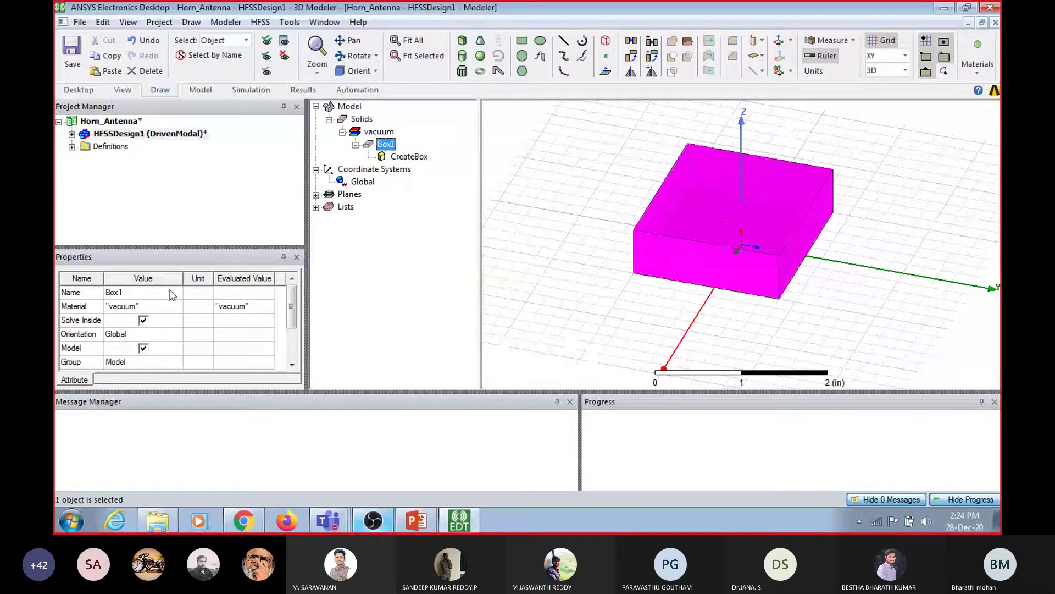
left_click(144, 295)
type("WG")
key("Return")
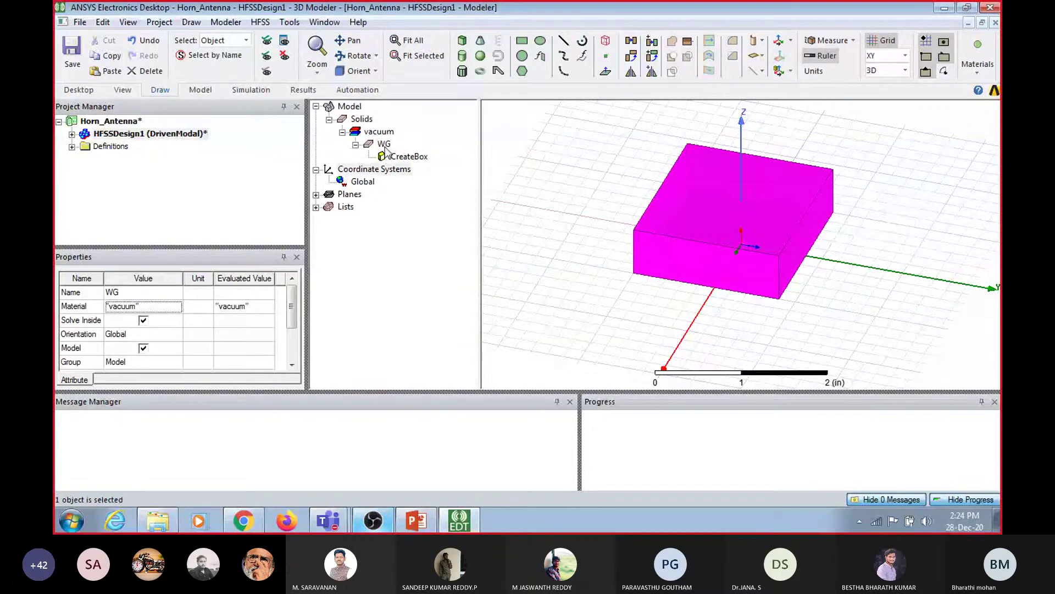
left_click(533, 204)
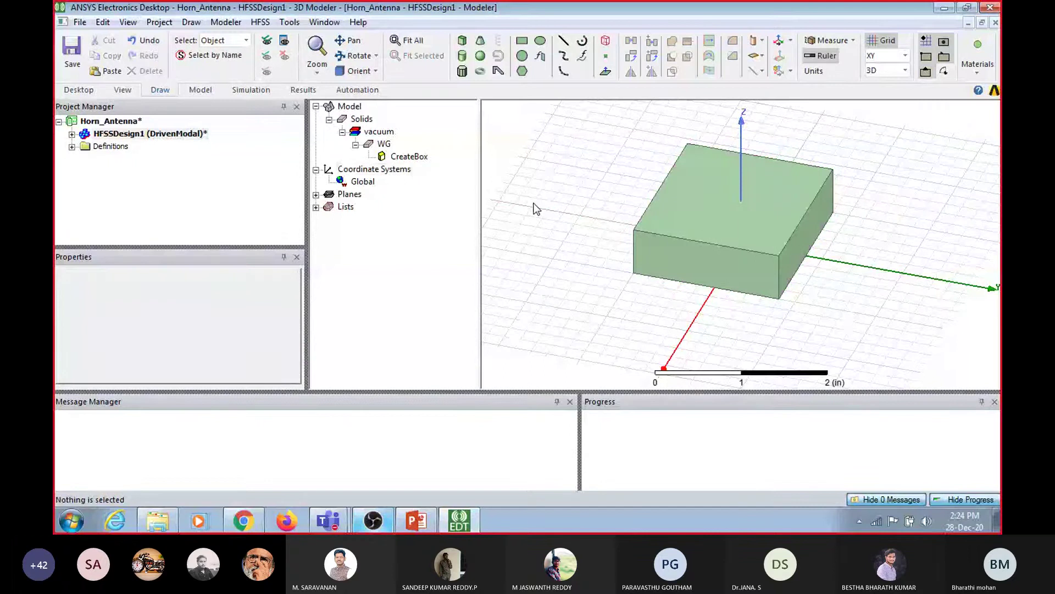
Change the display color of the WG box to the orange basic color and clear the selection
left_click(385, 145)
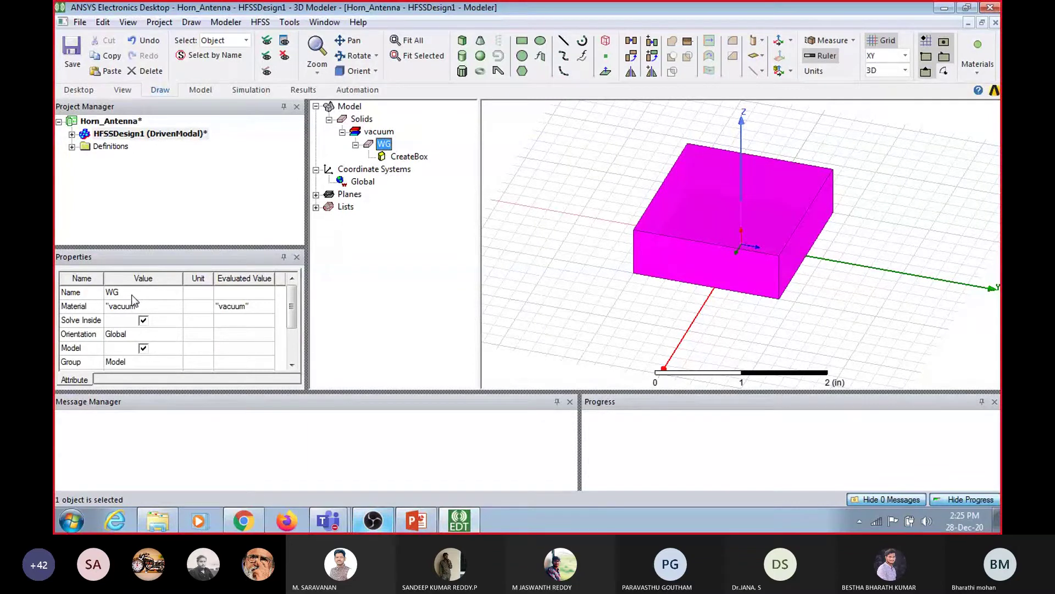
scroll(134, 300, "down", 2)
left_click(155, 349)
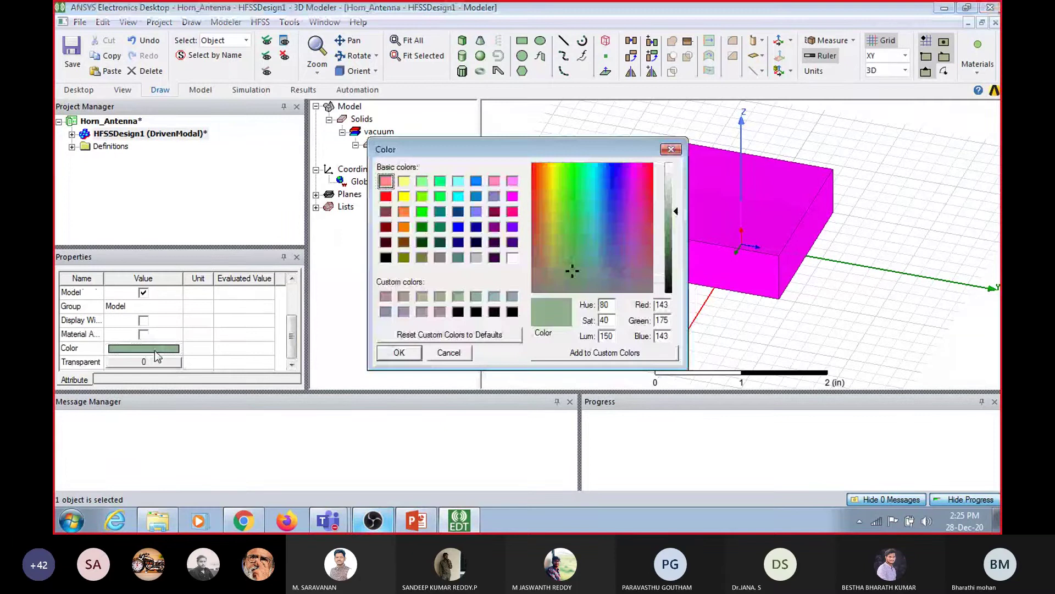
left_click(403, 226)
left_click(399, 352)
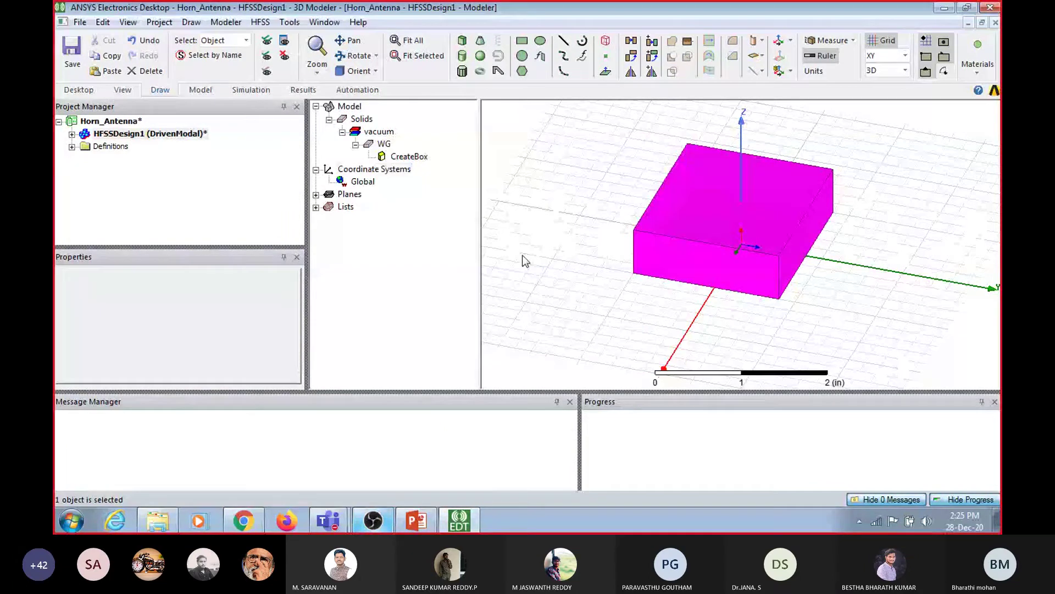
left_click(630, 252)
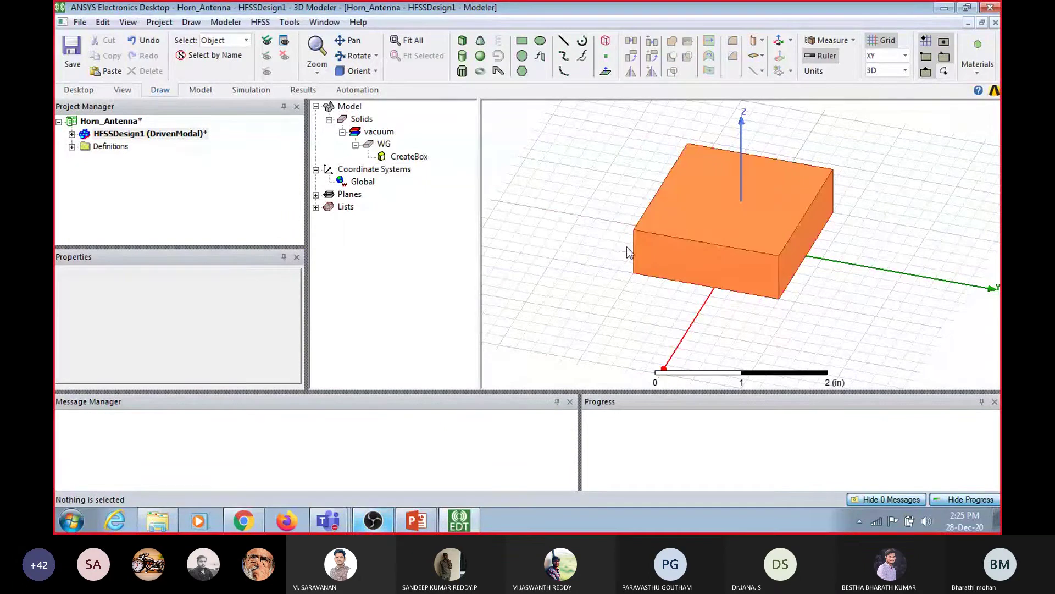
Set the transparency of the WG box to 0.8
left_click(387, 144)
left_click(394, 183)
left_click(386, 145)
left_click_drag(291, 306, 291, 336)
left_click(144, 361)
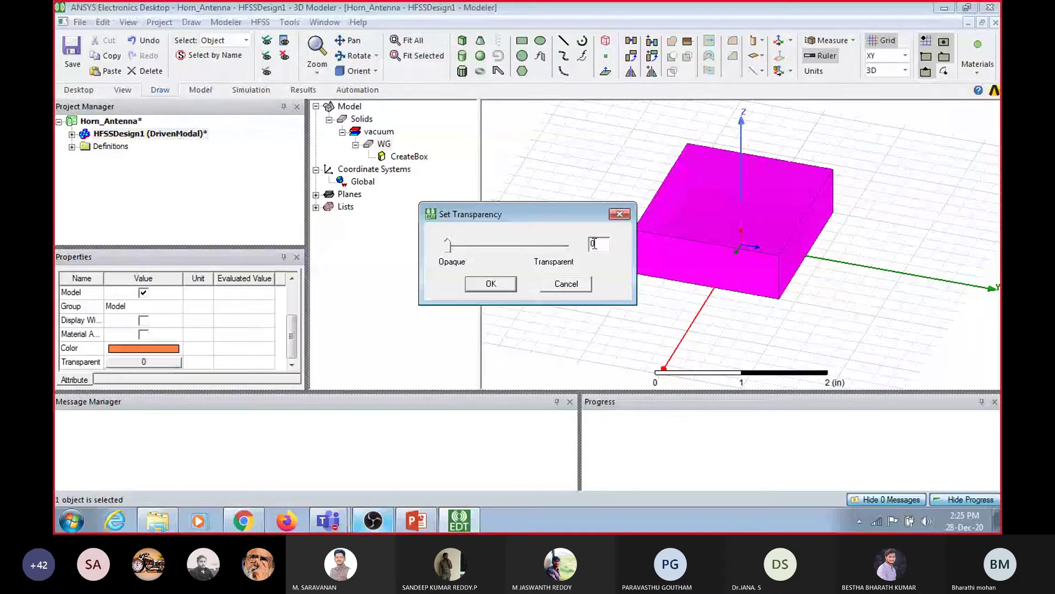
type(".8")
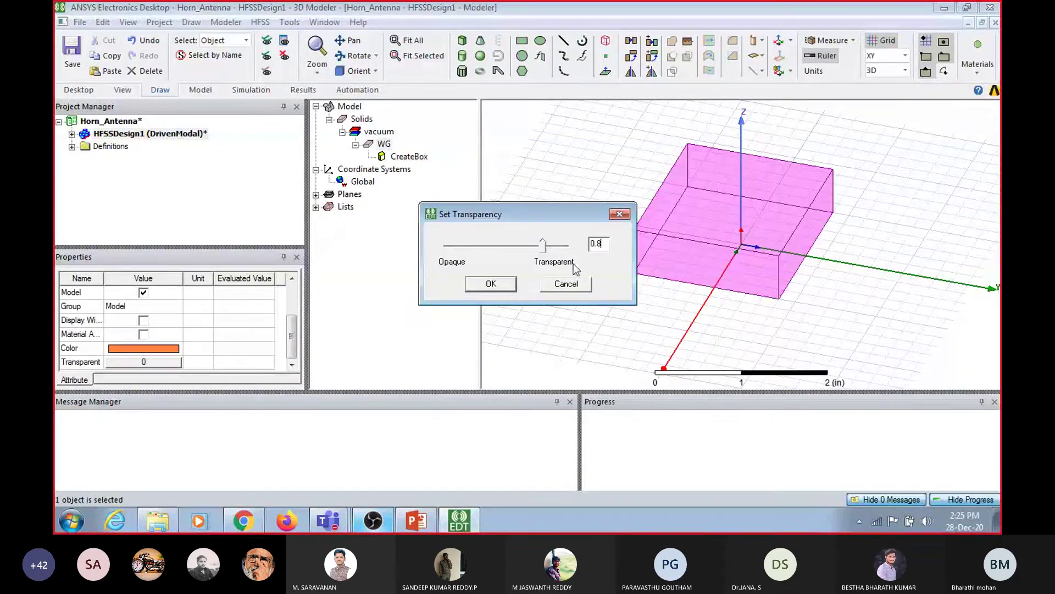
left_click(502, 283)
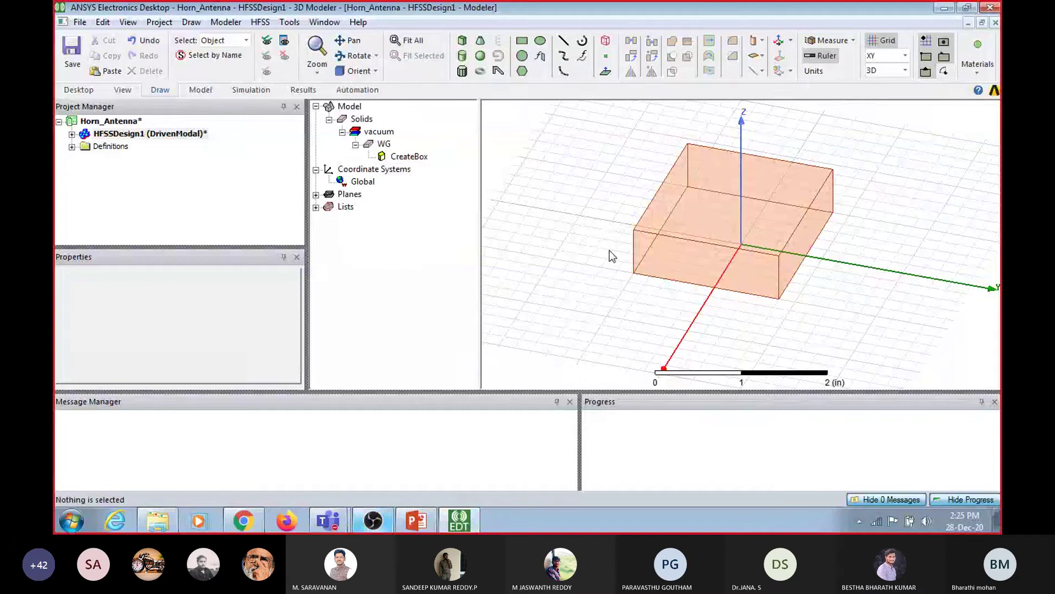
Enlarge the properties area and set the position of WG's CreateBox operation to 0,0,0
left_click(385, 144)
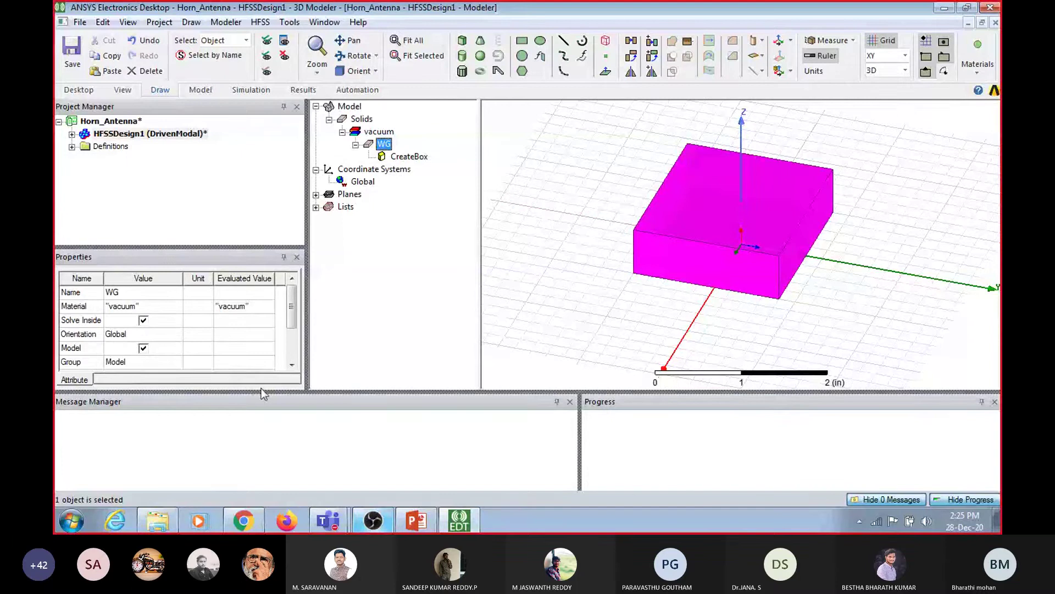
left_click_drag(264, 393, 259, 446)
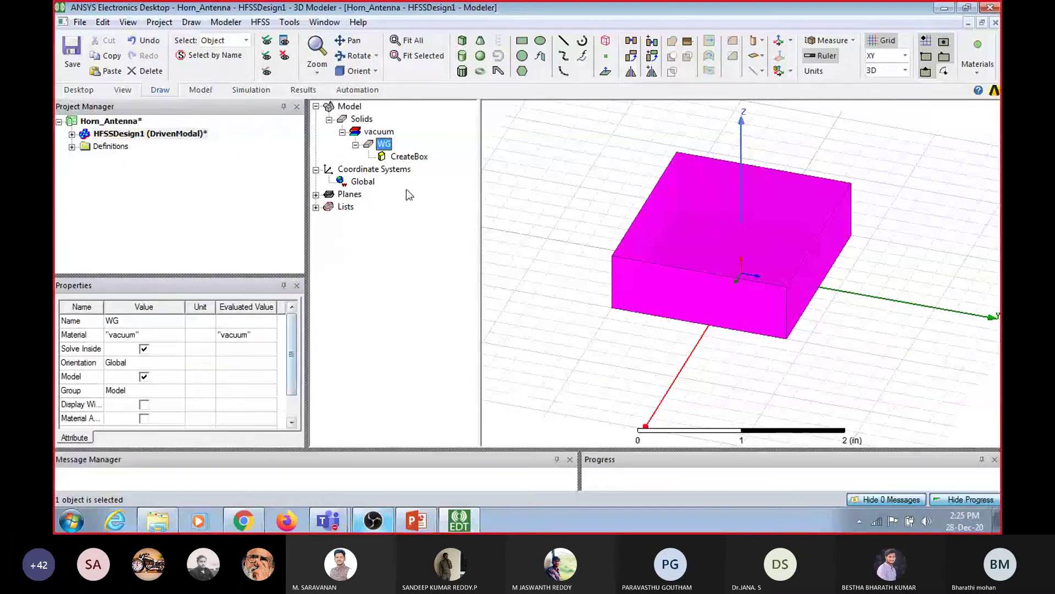
left_click(401, 157)
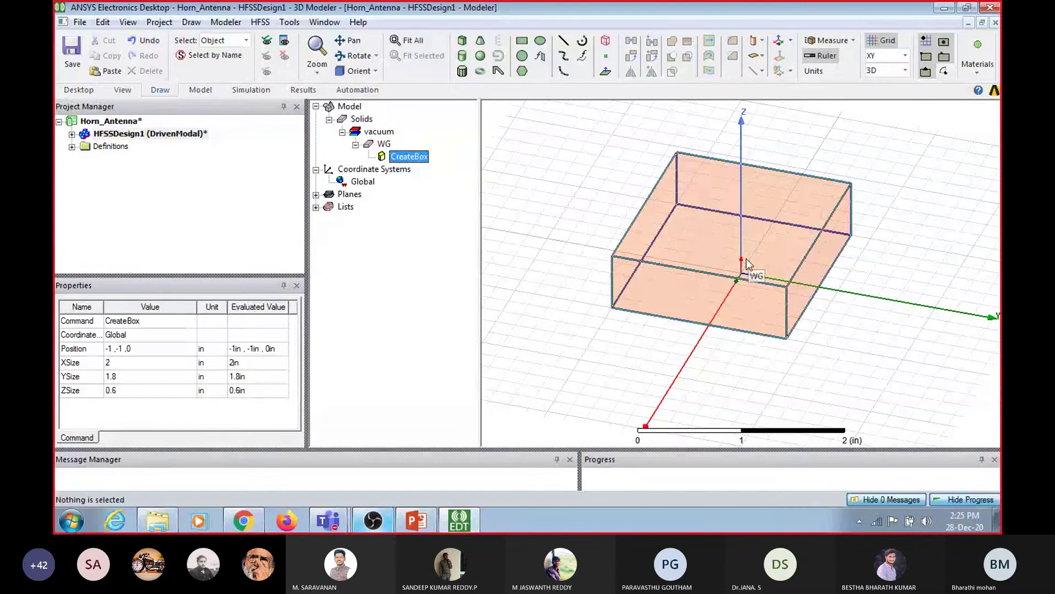
left_click(150, 352)
left_click(150, 351)
type("0,0,0")
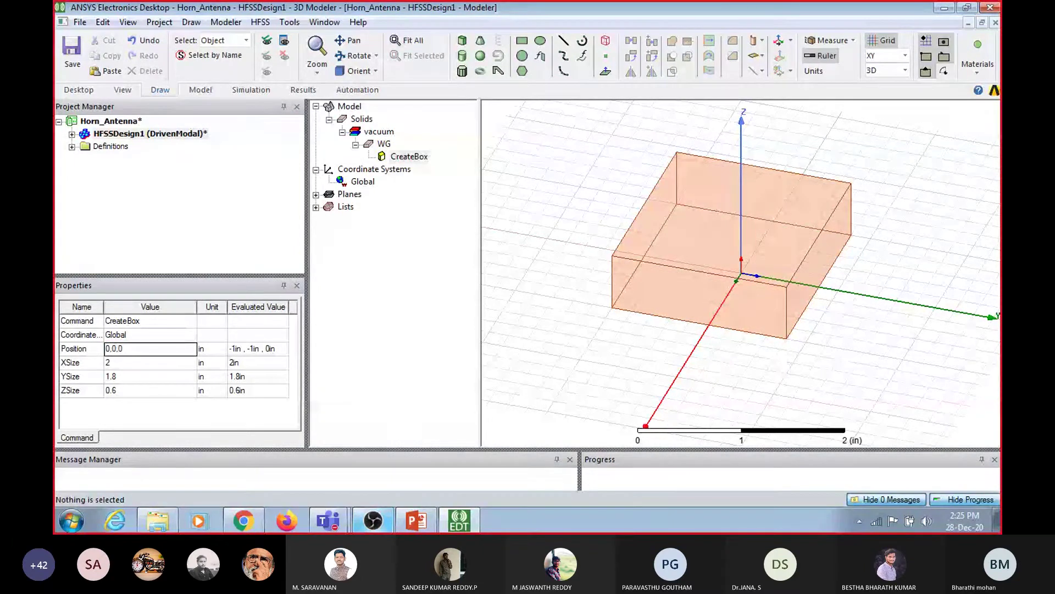
key("Tab")
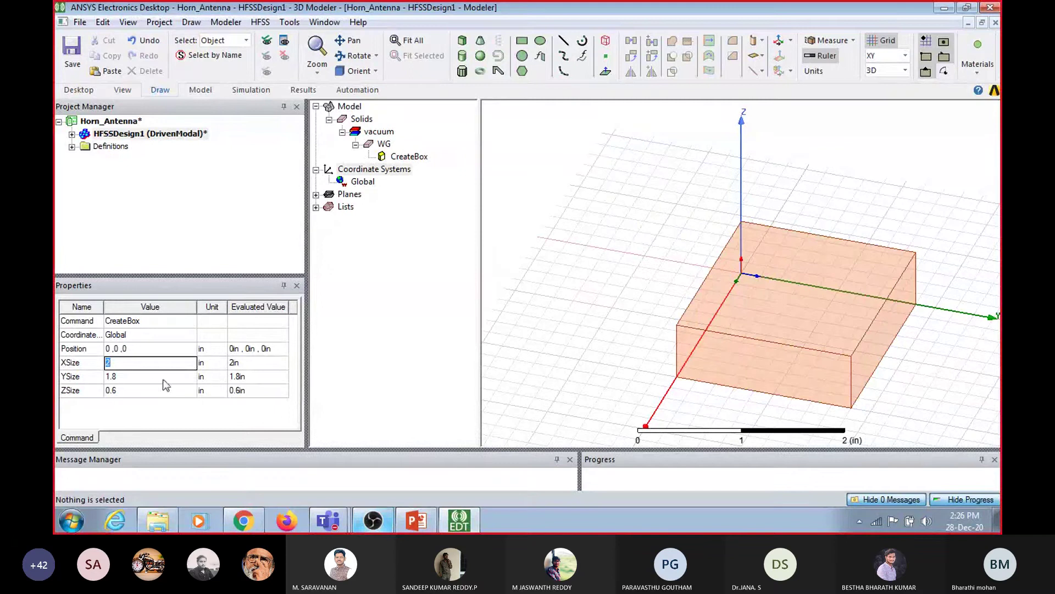
Set the YSize of the WG box to 3 in, leaving the ZSize field without editing it
left_click(119, 378)
type("3")
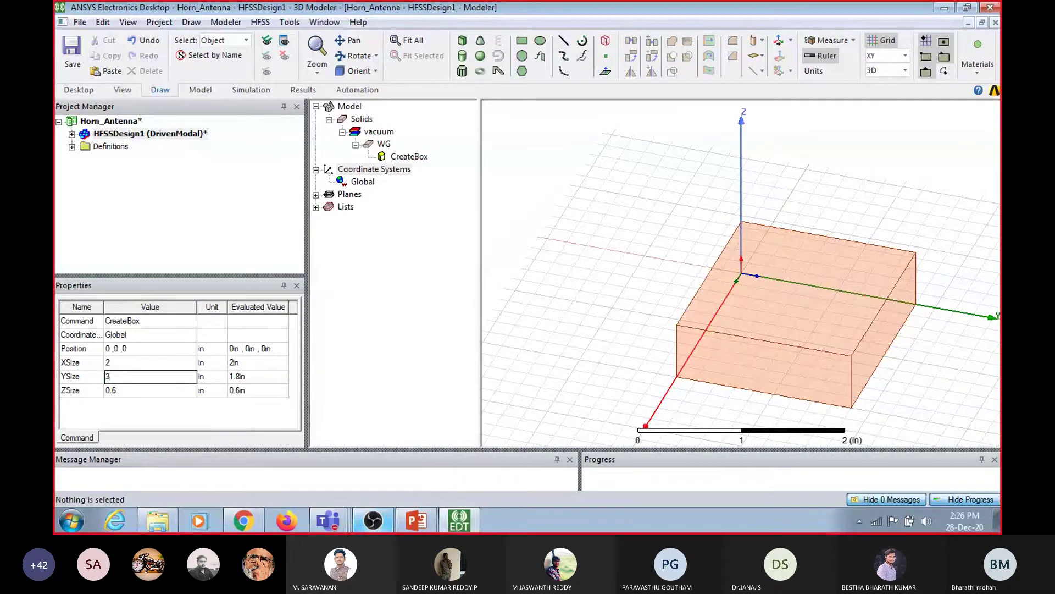
left_click(120, 388)
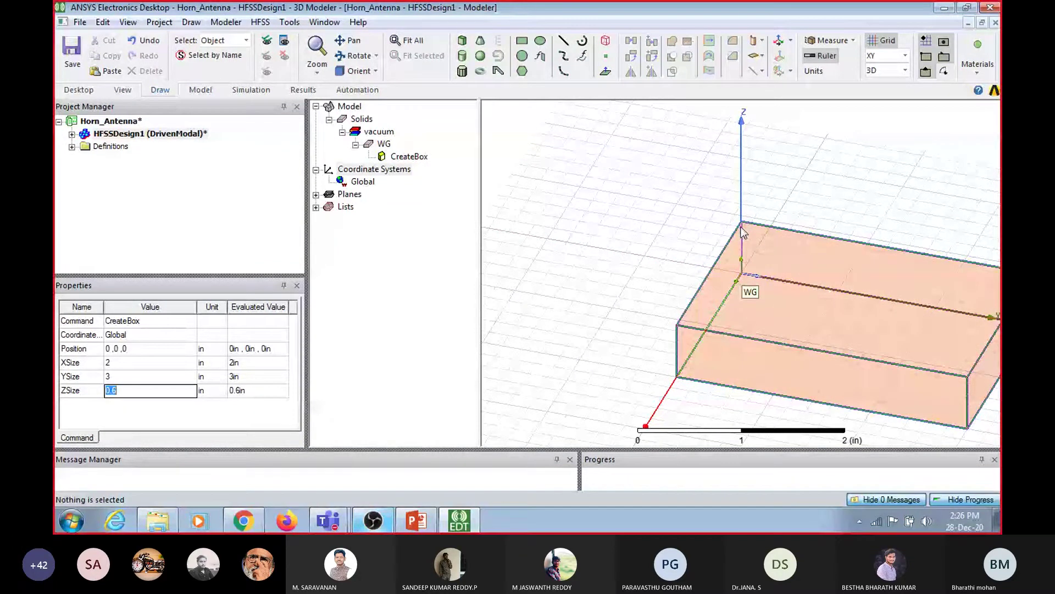
left_click(411, 157)
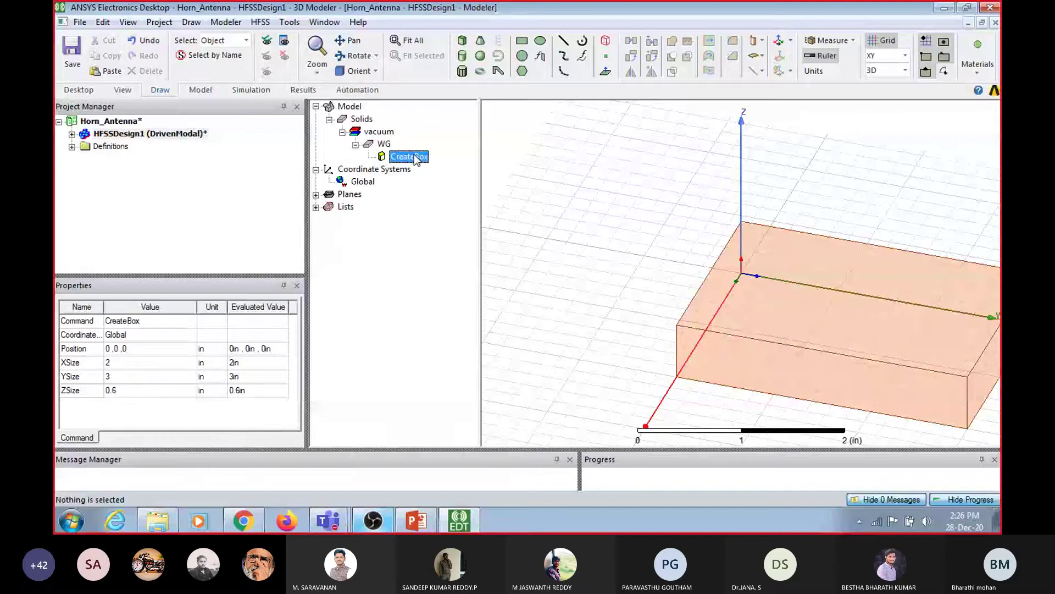
Review WG's material options and display attributes without changing them, and check the position and size values of its CreateBox operation
left_click(384, 145)
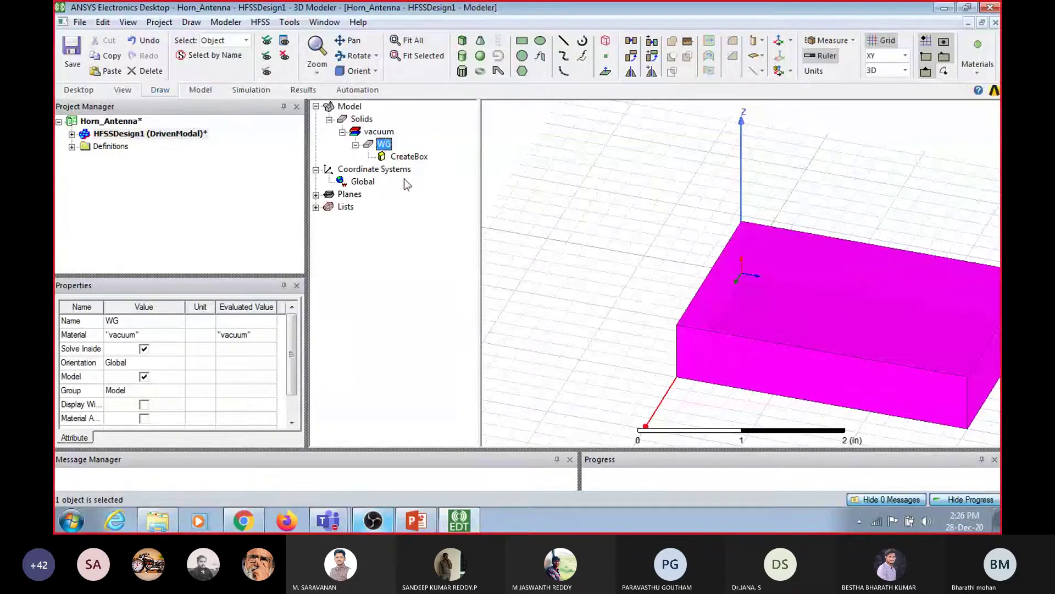
left_click(138, 335)
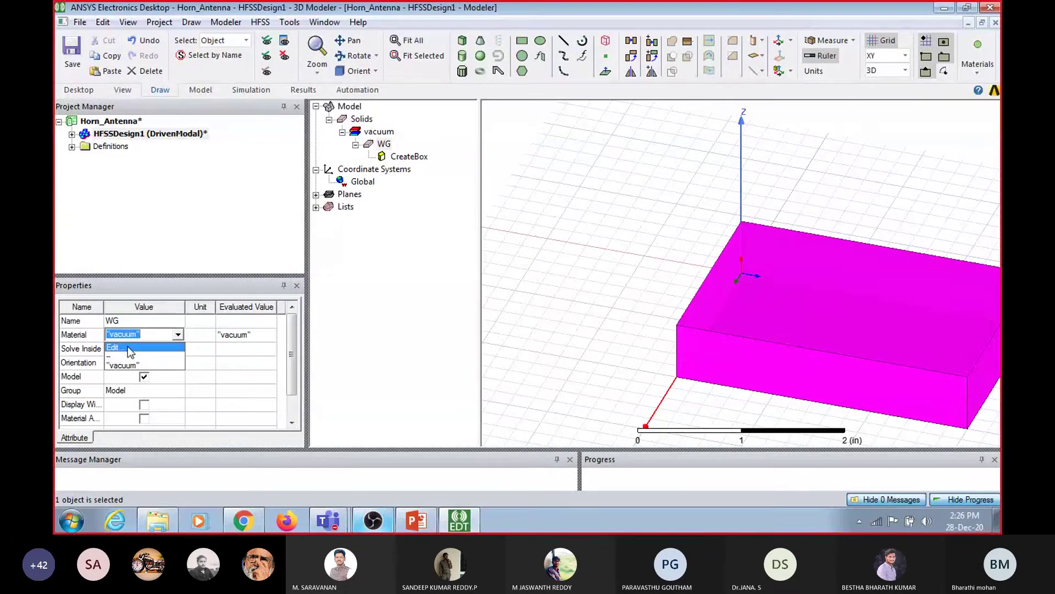
left_click(149, 334)
left_click(368, 306)
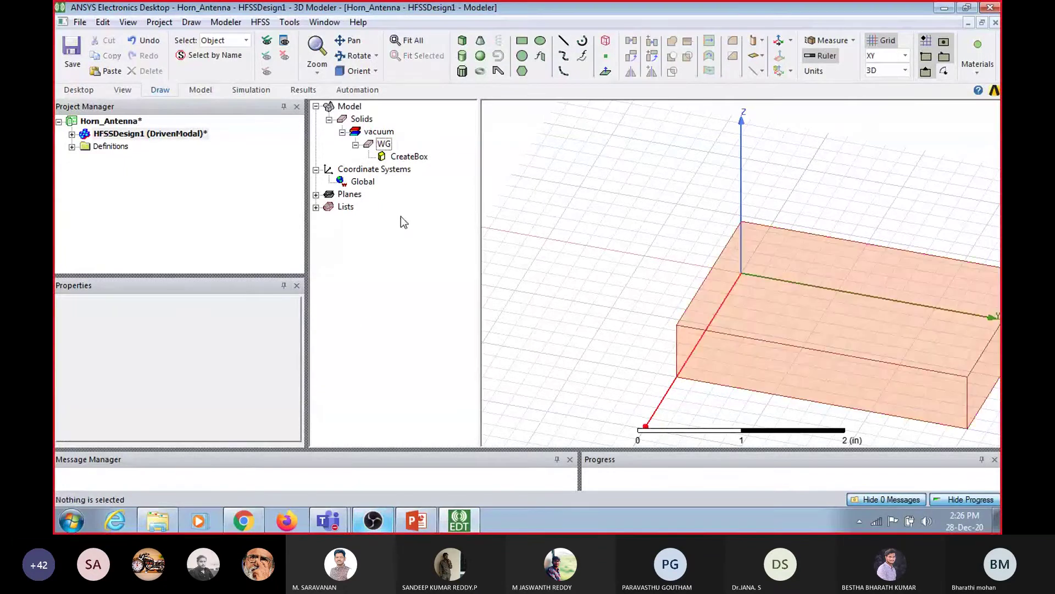
left_click(384, 144)
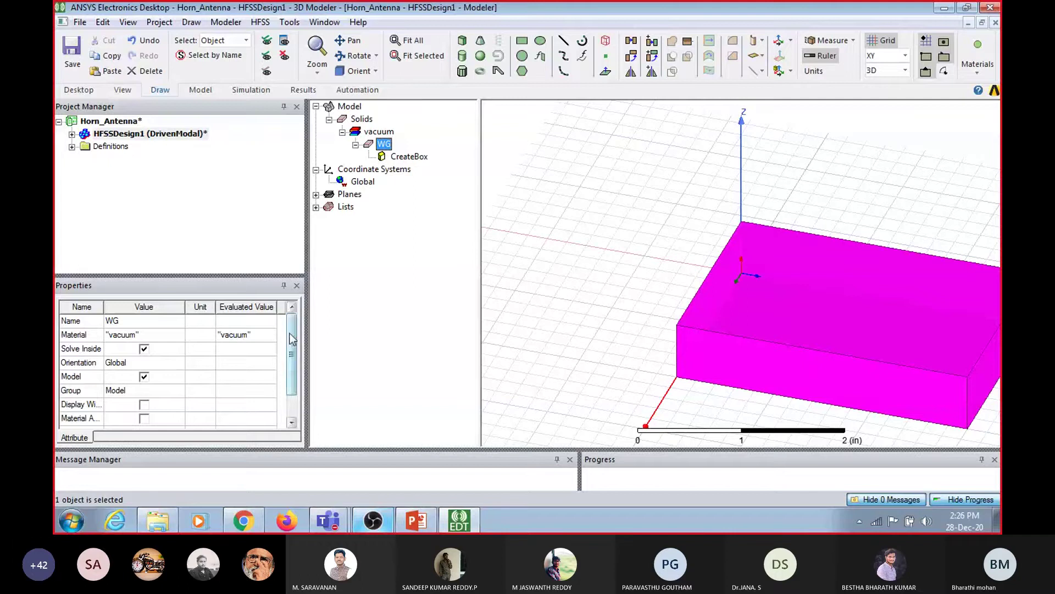
scroll(157, 379, "down", 1)
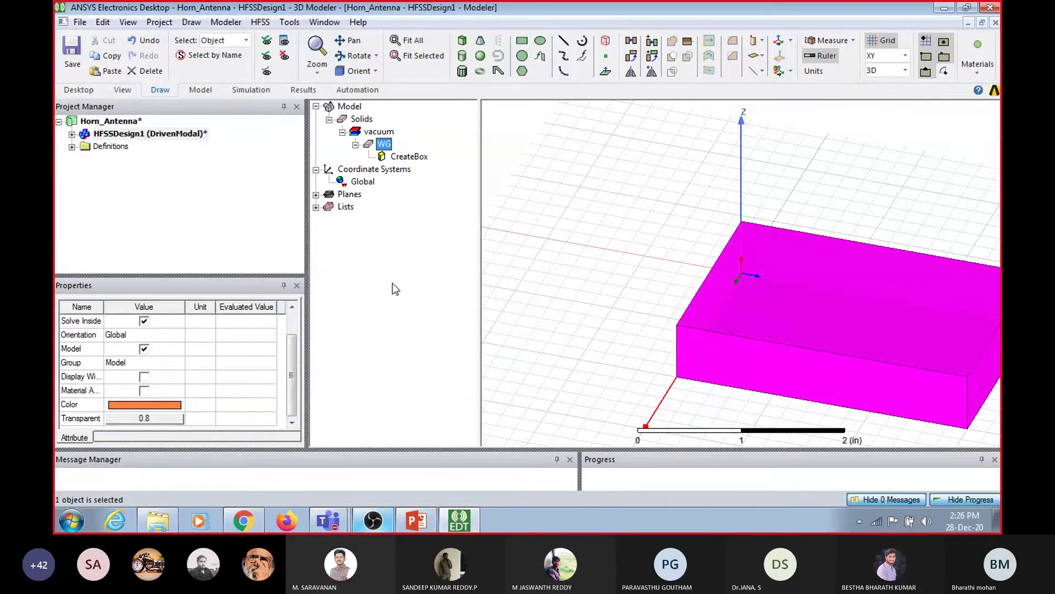
left_click(560, 183)
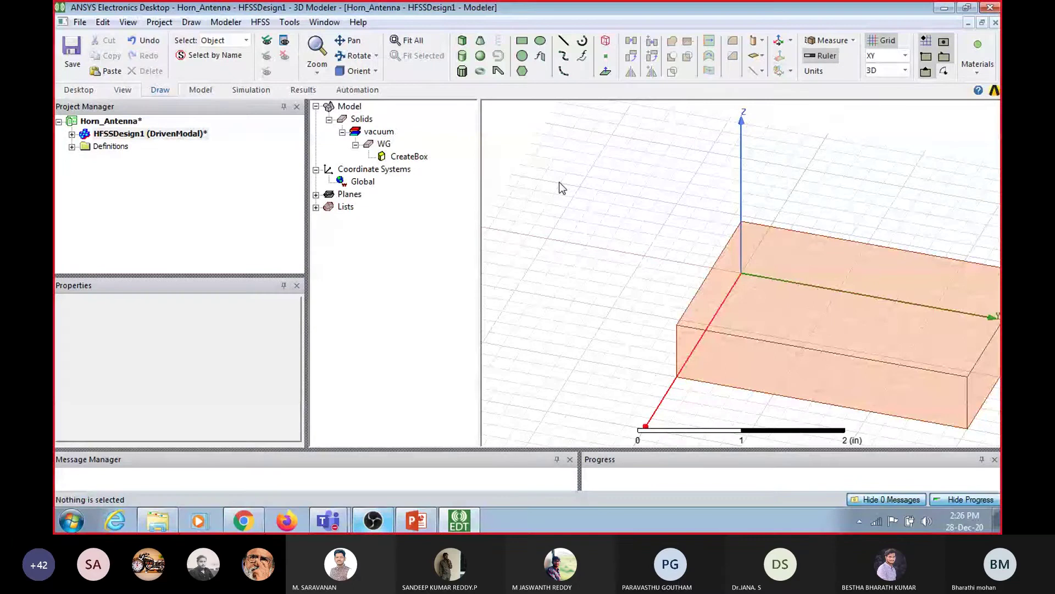
left_click(419, 158)
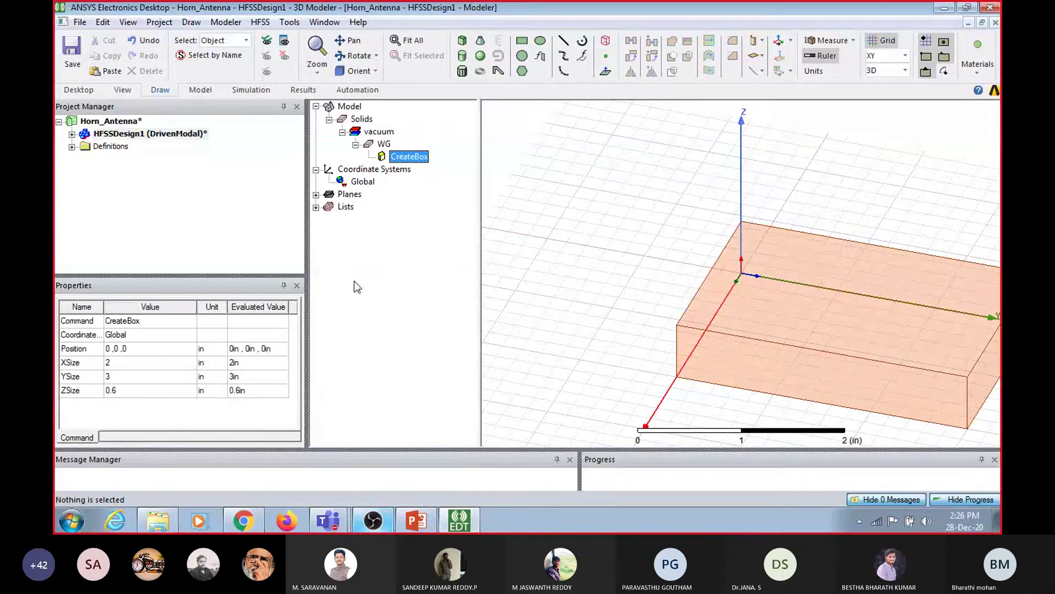
left_click(623, 227)
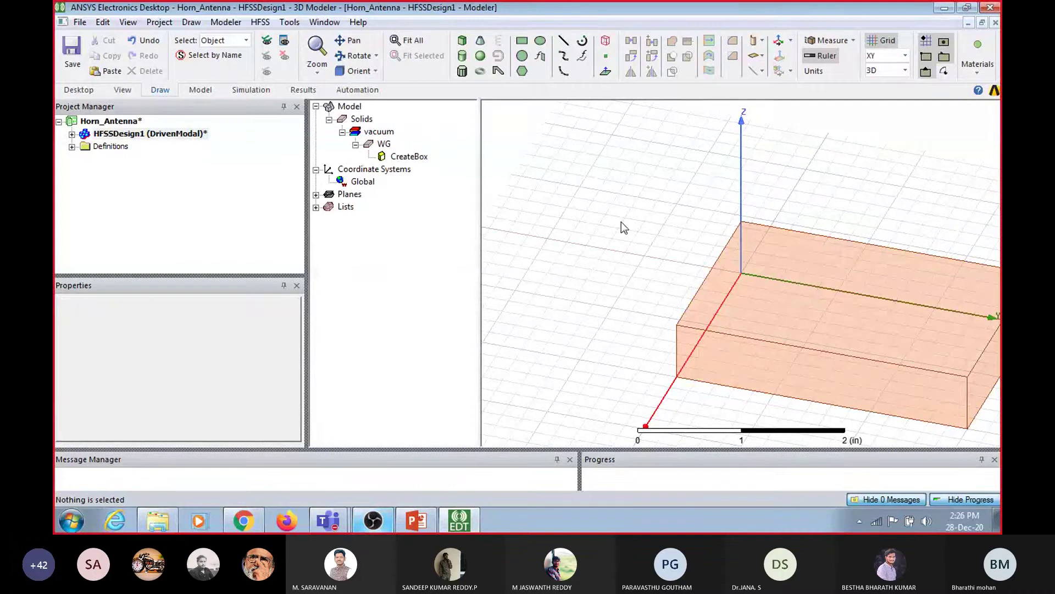
Switch to PowerPoint and consult the TE10 Mode in Rectangular Waveguide slide, highlighting WR90 and the a and b dimensions
left_click(407, 156)
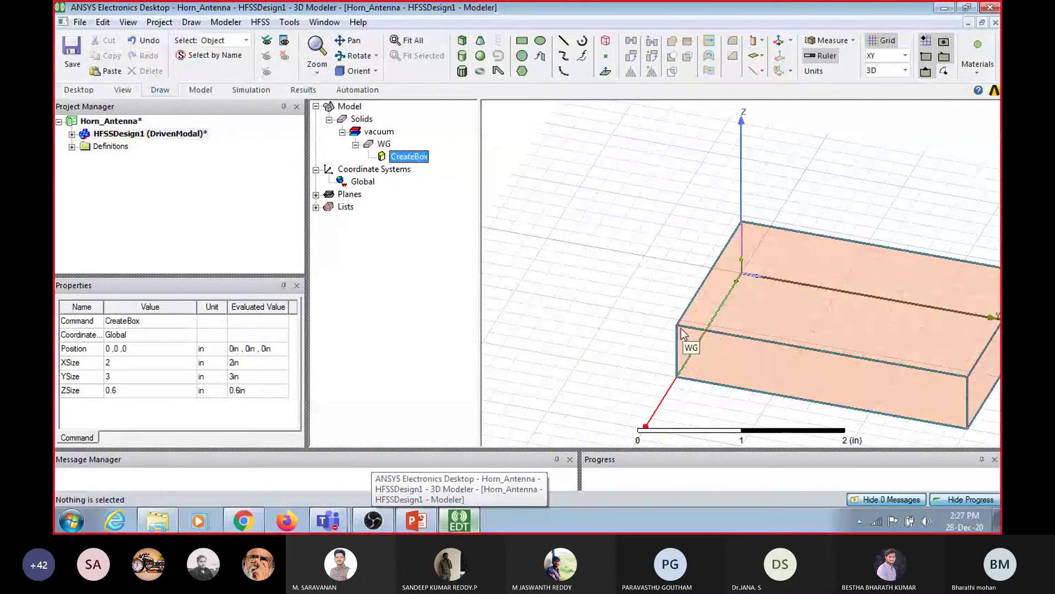
left_click(428, 527)
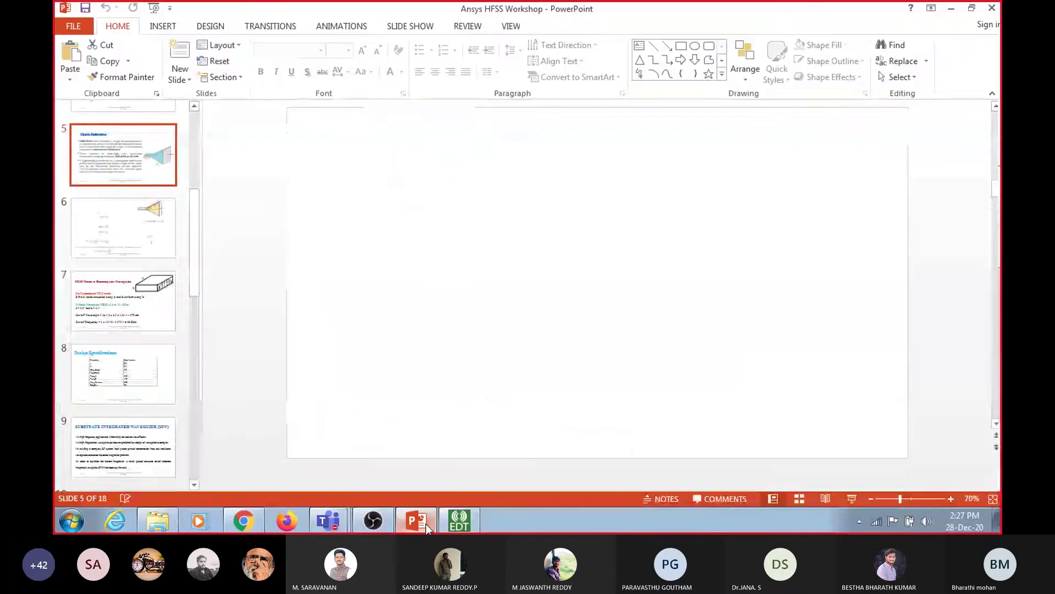
left_click(127, 295)
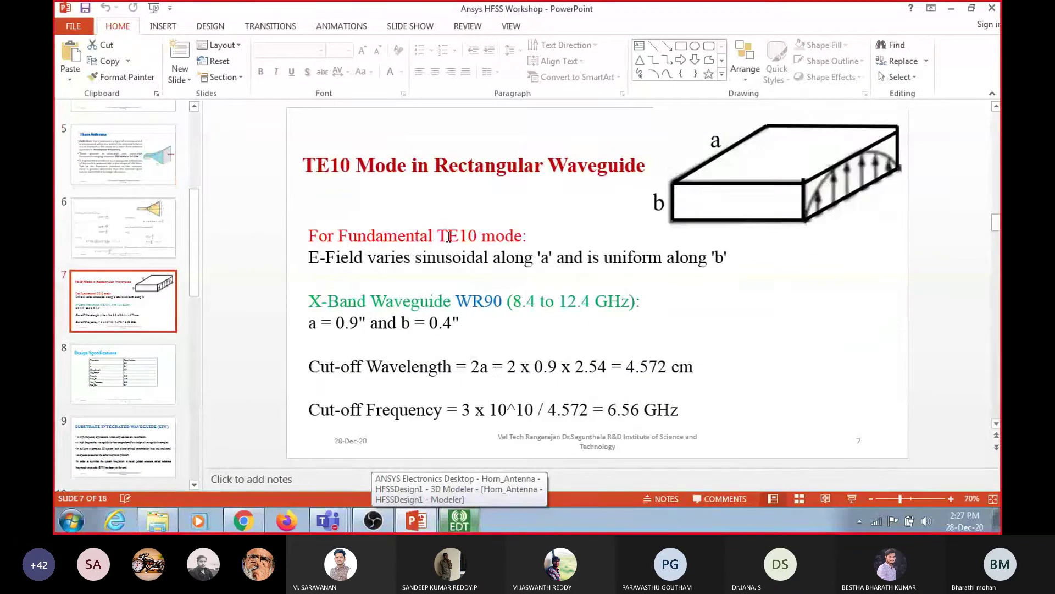
left_click_drag(456, 302, 501, 302)
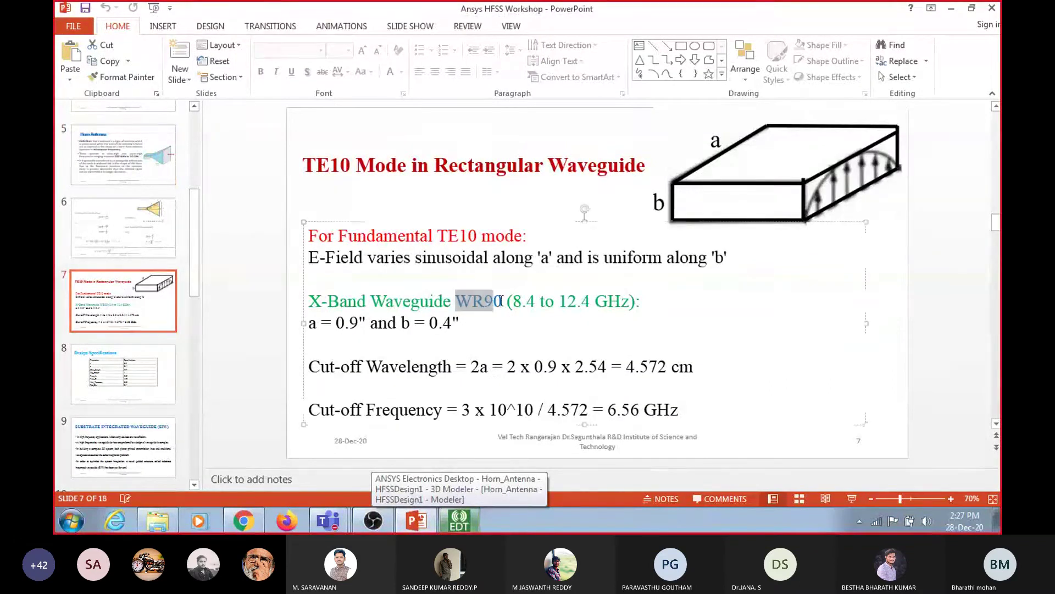
left_click(260, 319)
left_click_drag(336, 322, 367, 324)
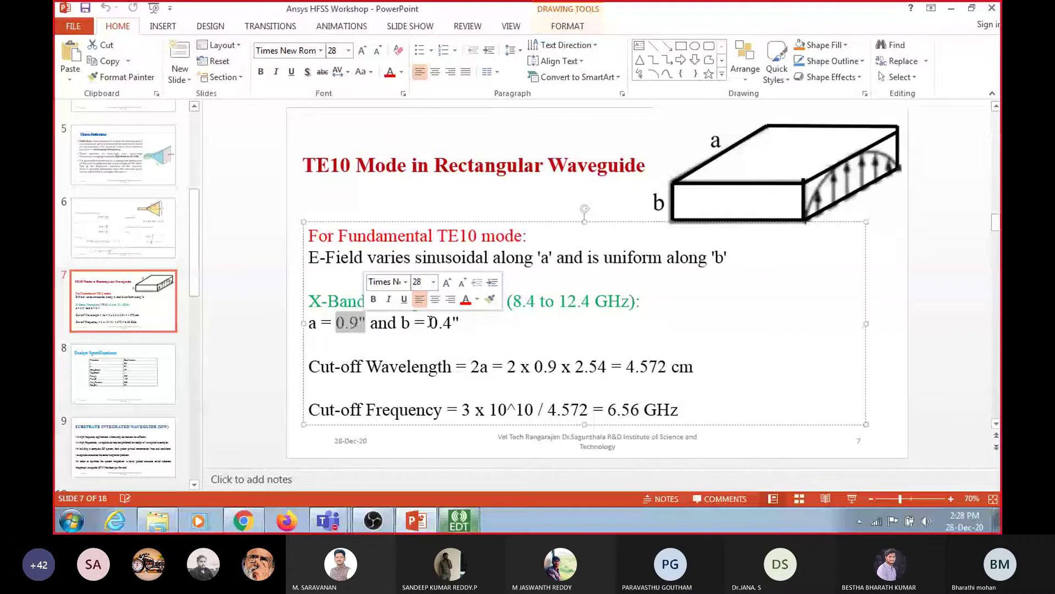
left_click_drag(431, 322, 460, 324)
Return to ANSYS Electronics Desktop and re-enter the WG box's position as 0,0,0
left_click(463, 522)
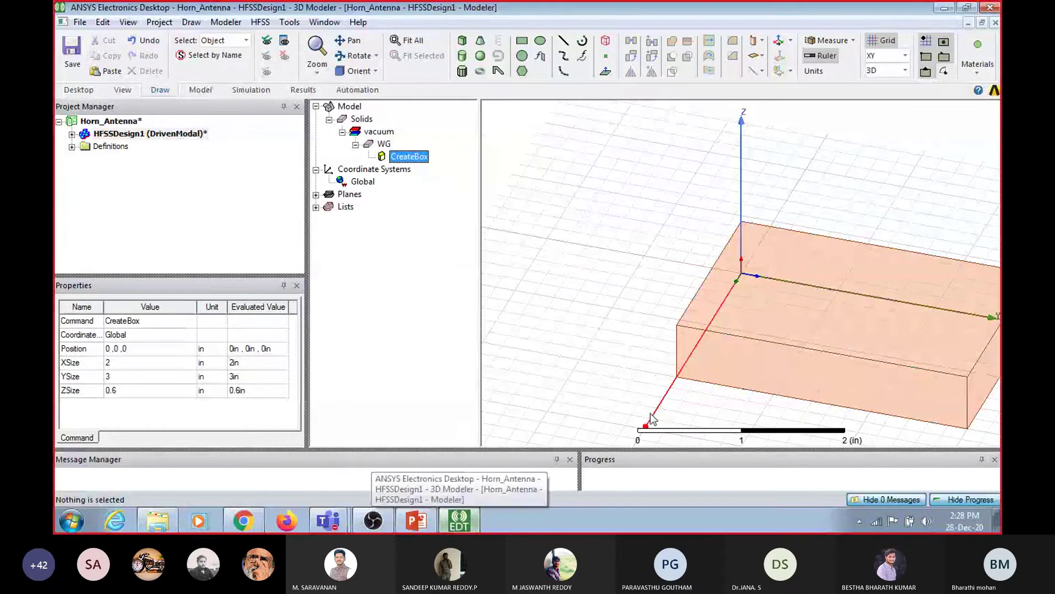
left_click(128, 348)
type("Ho")
key("BackSpace")
key("BackSpace")
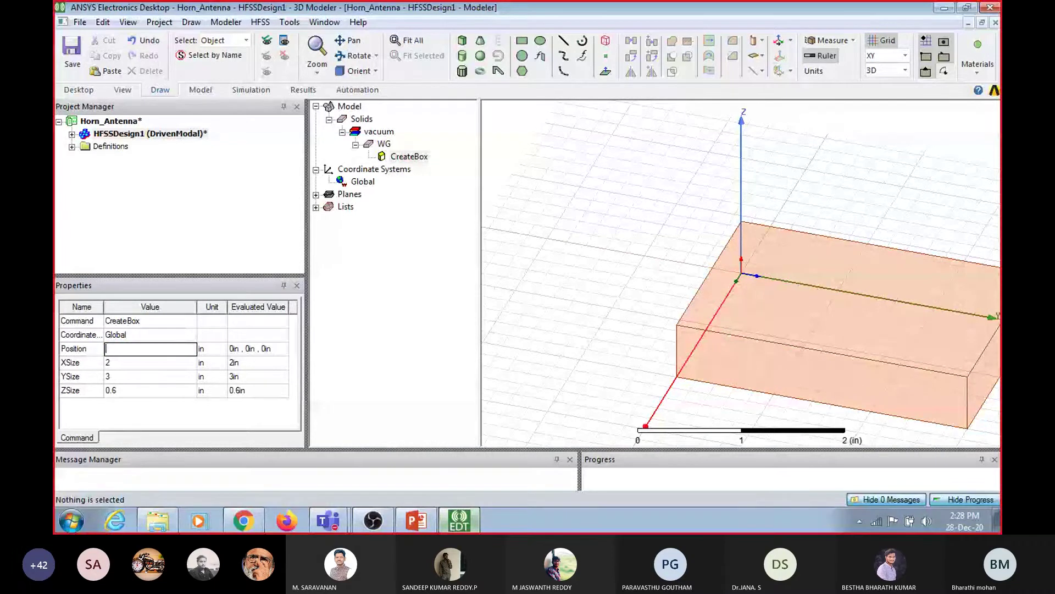
type("0,0,0")
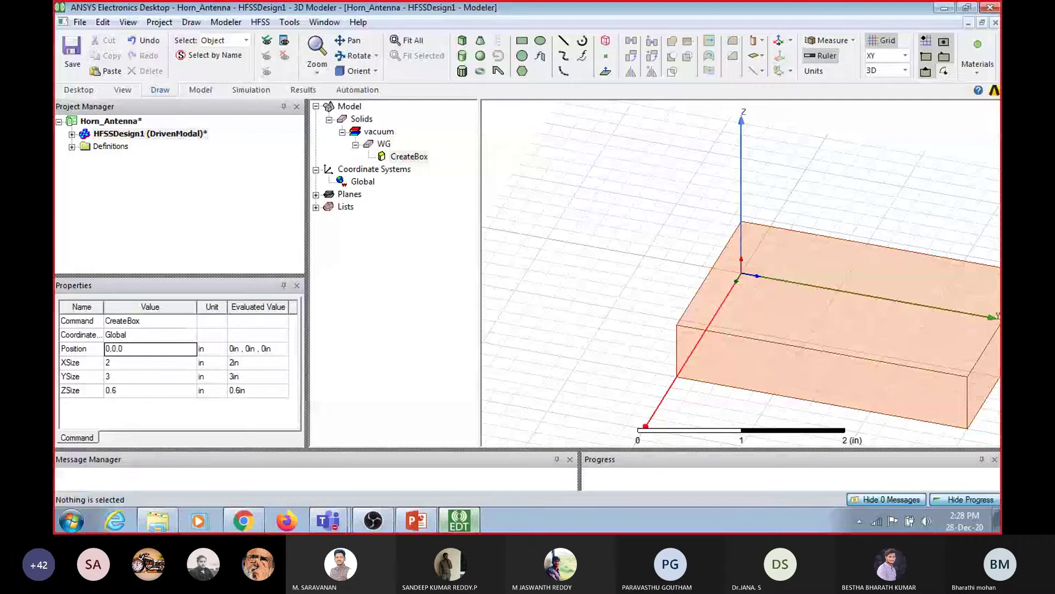
key("Tab")
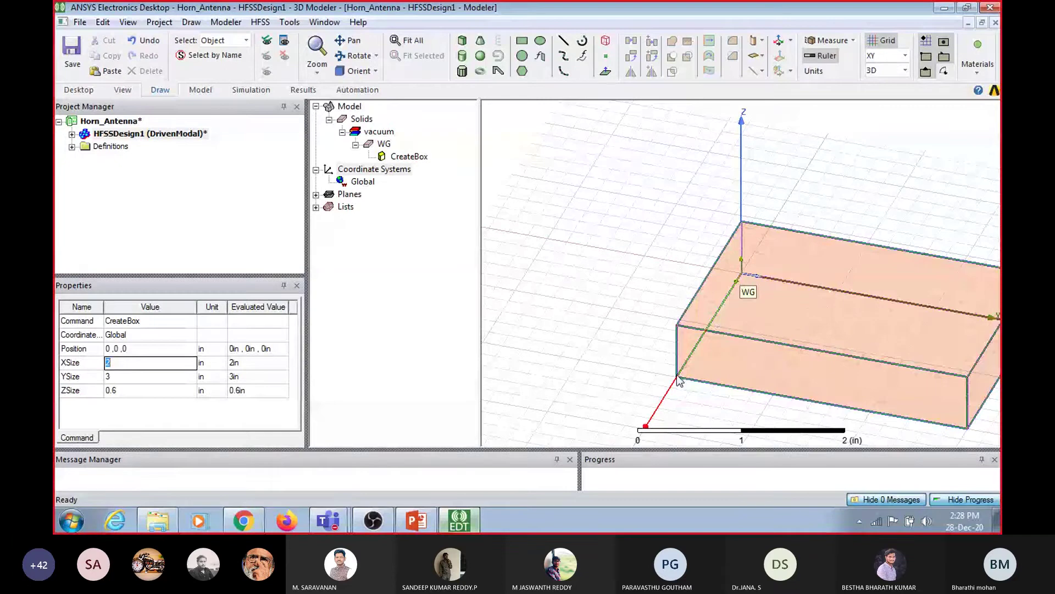
left_click(414, 268)
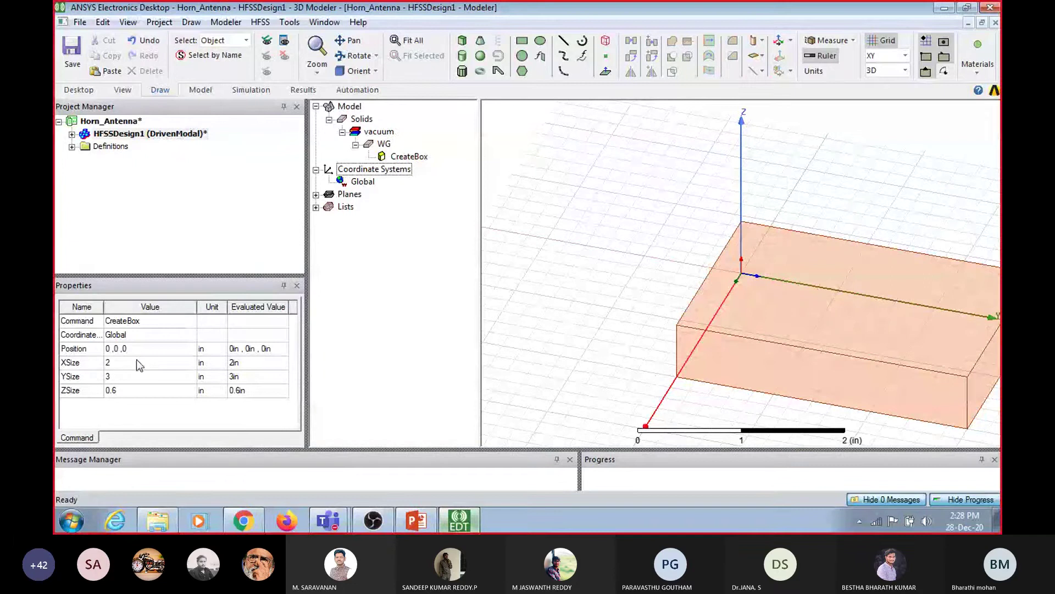
Set the WG box's XSize to a new length variable WG_Length with a value of 2 in
left_click(117, 365)
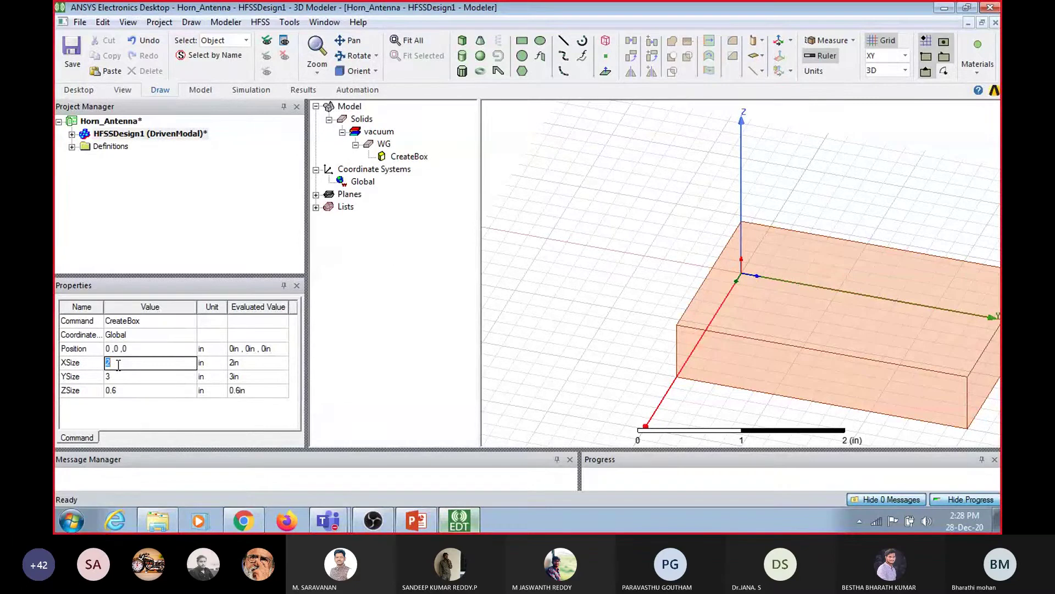
type("a")
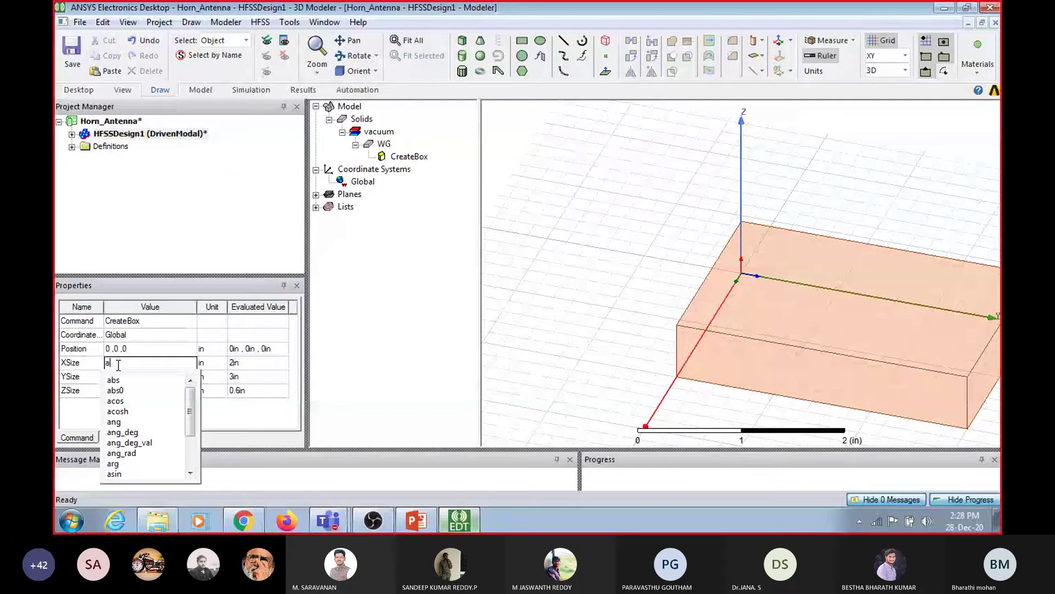
key("BackSpace")
type("W")
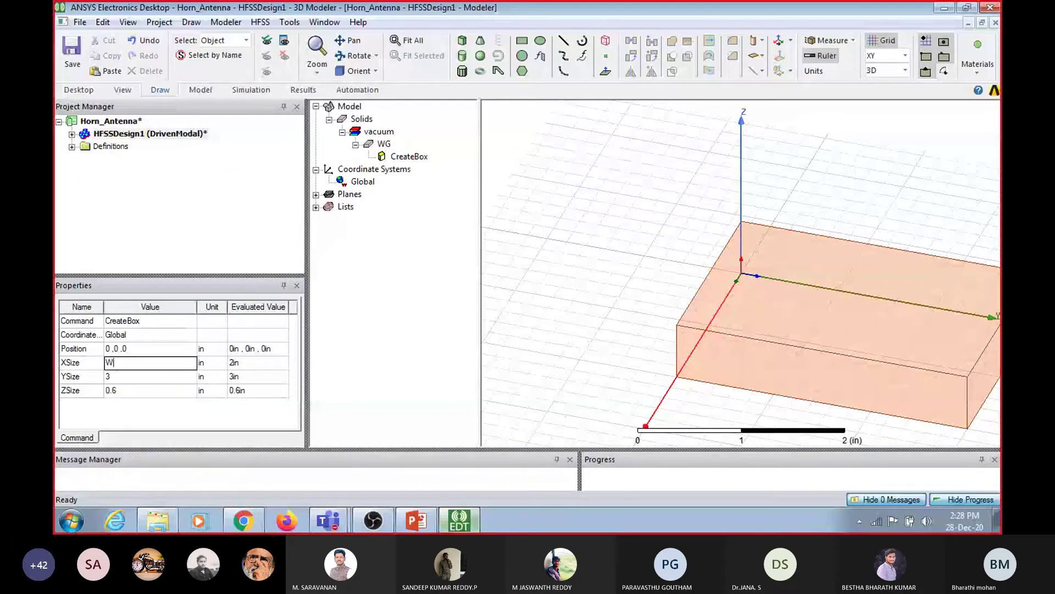
type("G_Length")
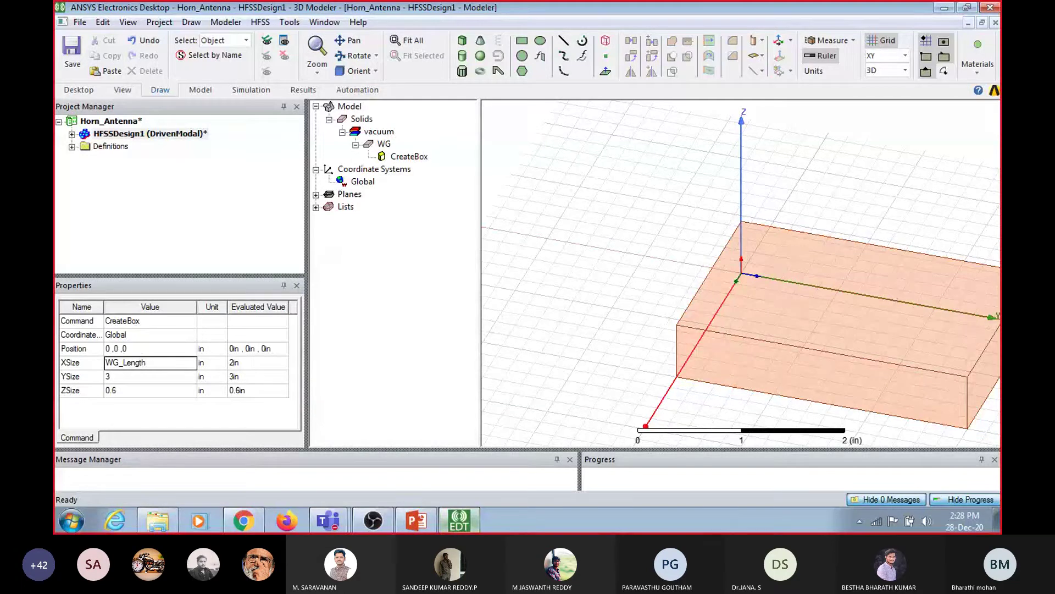
key("Return")
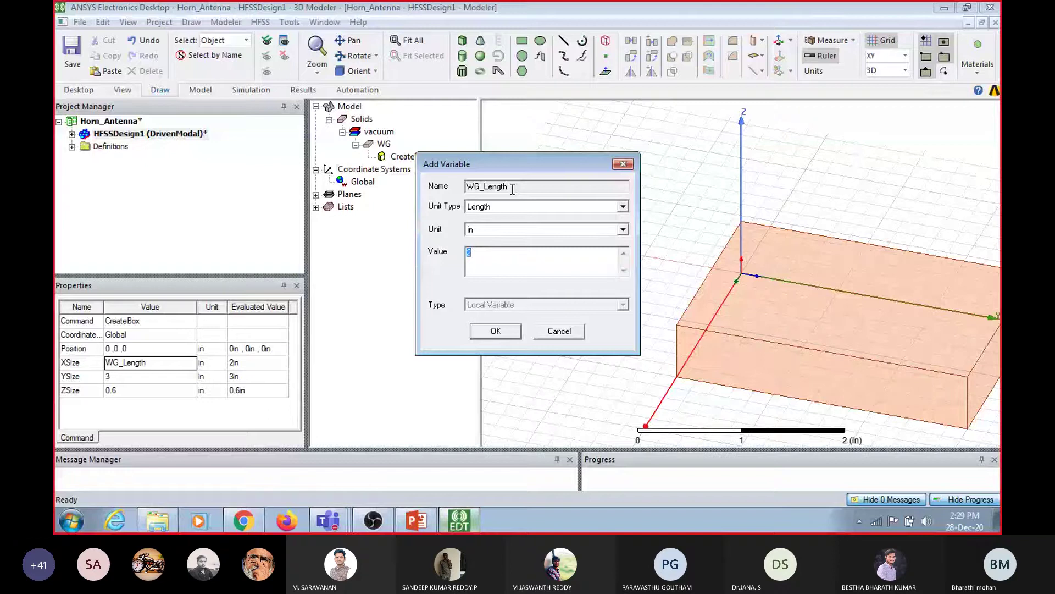
left_click(501, 332)
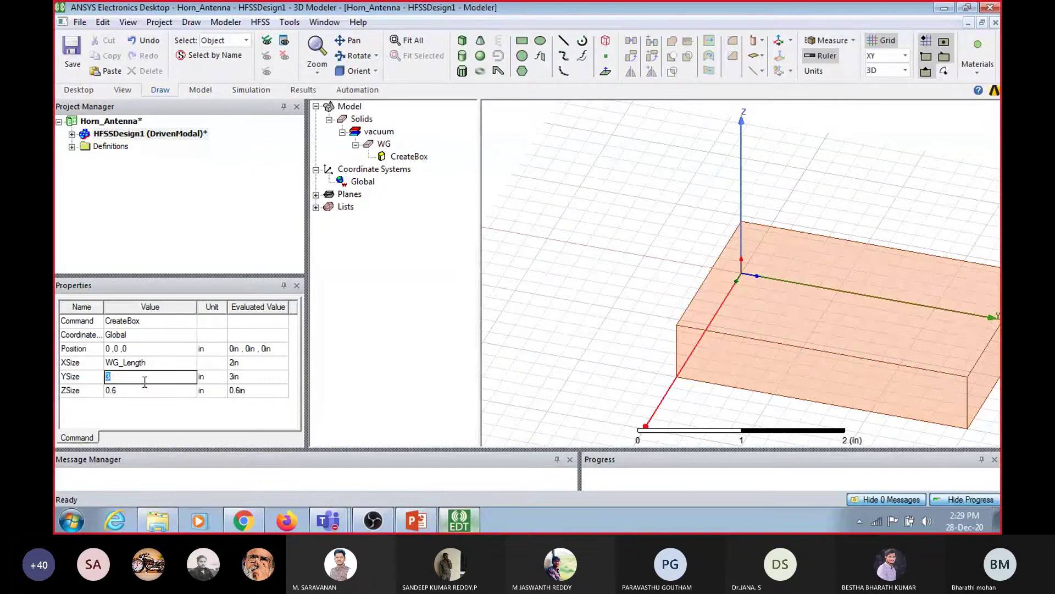
Set the box's YSize to a new length variable a of 0.9 in, consulting the WR90 dimensions on the PowerPoint slide
type("a")
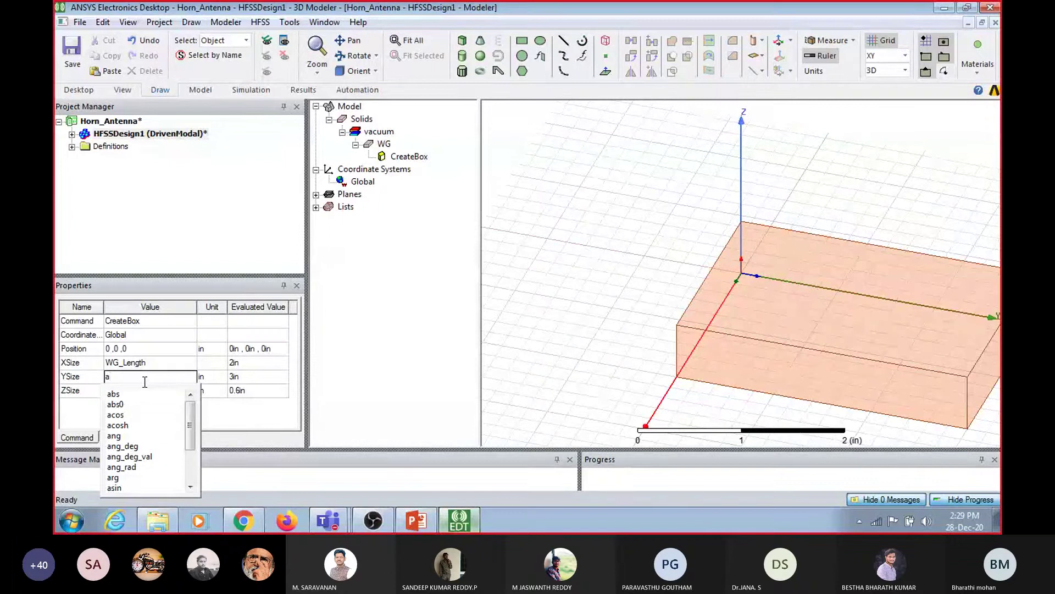
key("Return")
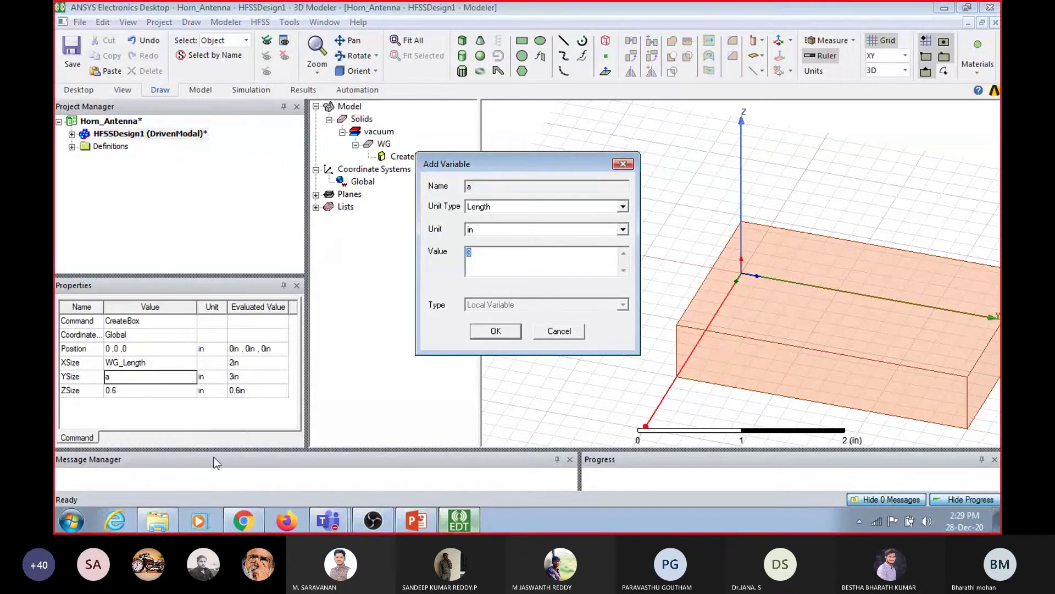
left_click(416, 520)
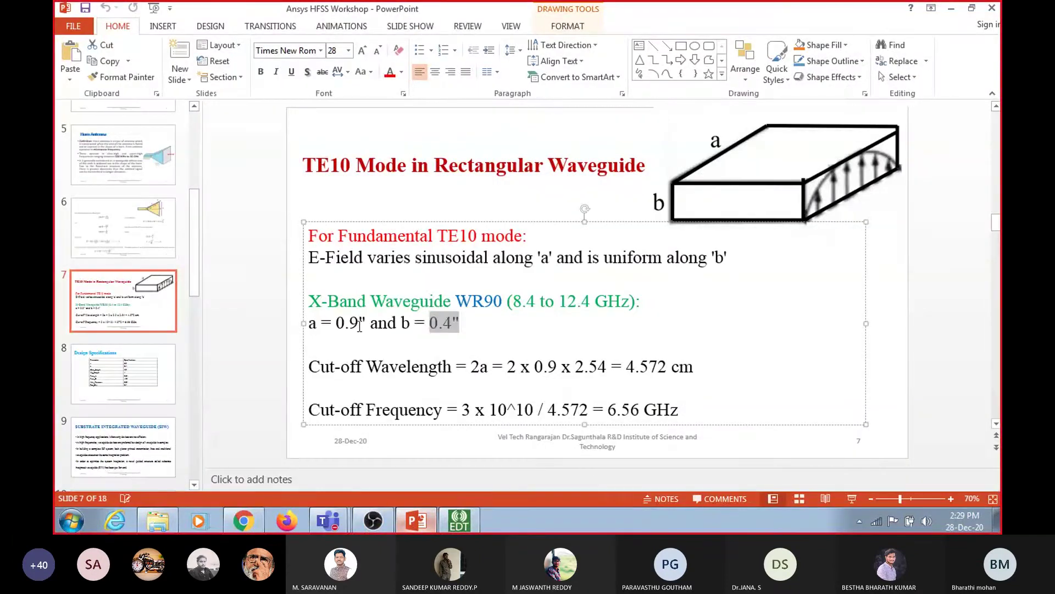
left_click_drag(358, 323, 314, 325)
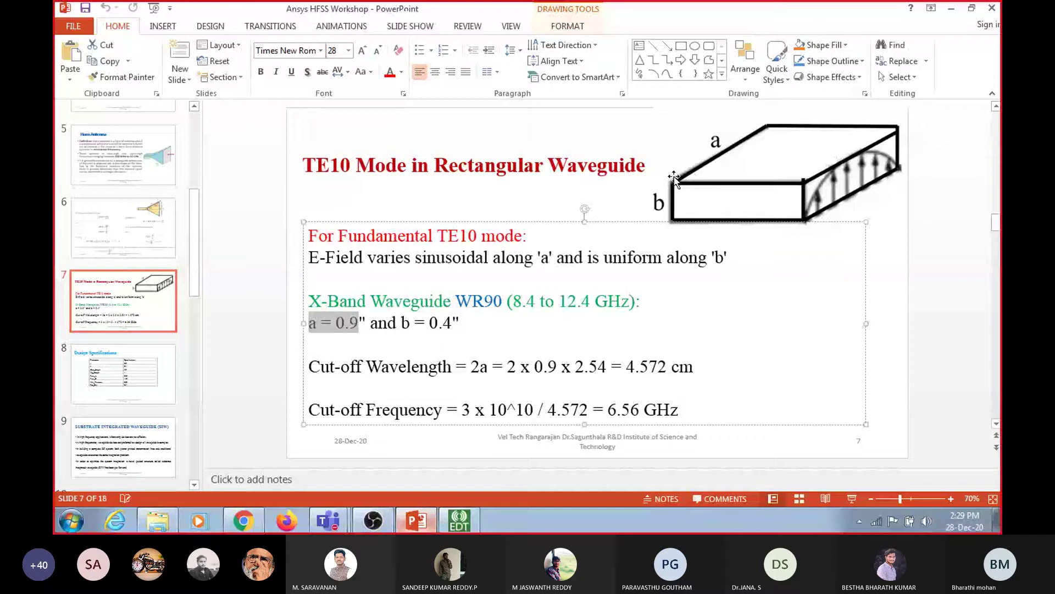
left_click(459, 519)
type("0.9")
key("Return")
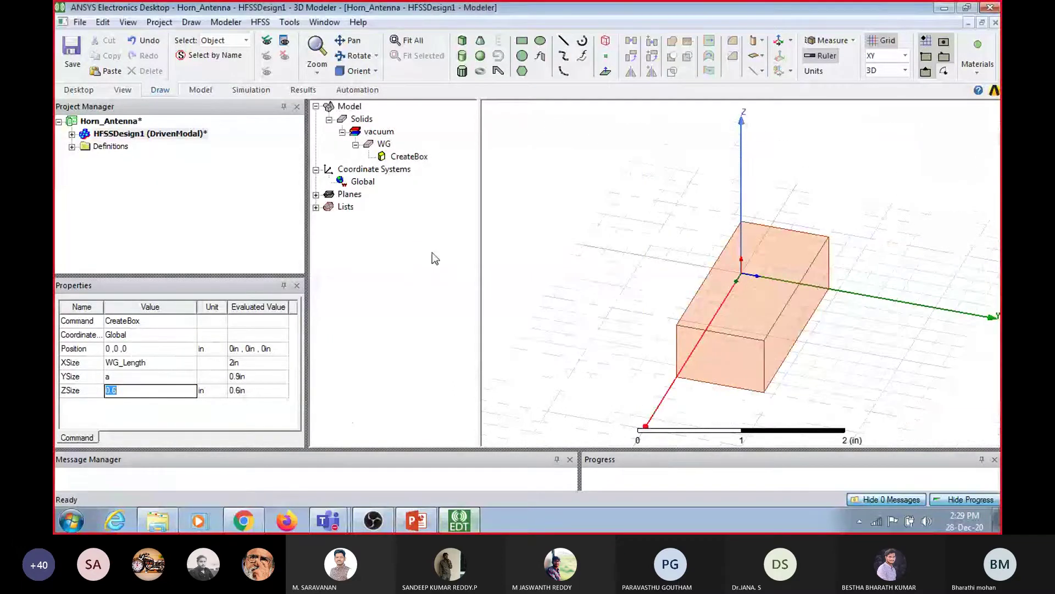
Set the box's ZSize to a new length variable b with a value of 0.4 in
type("b")
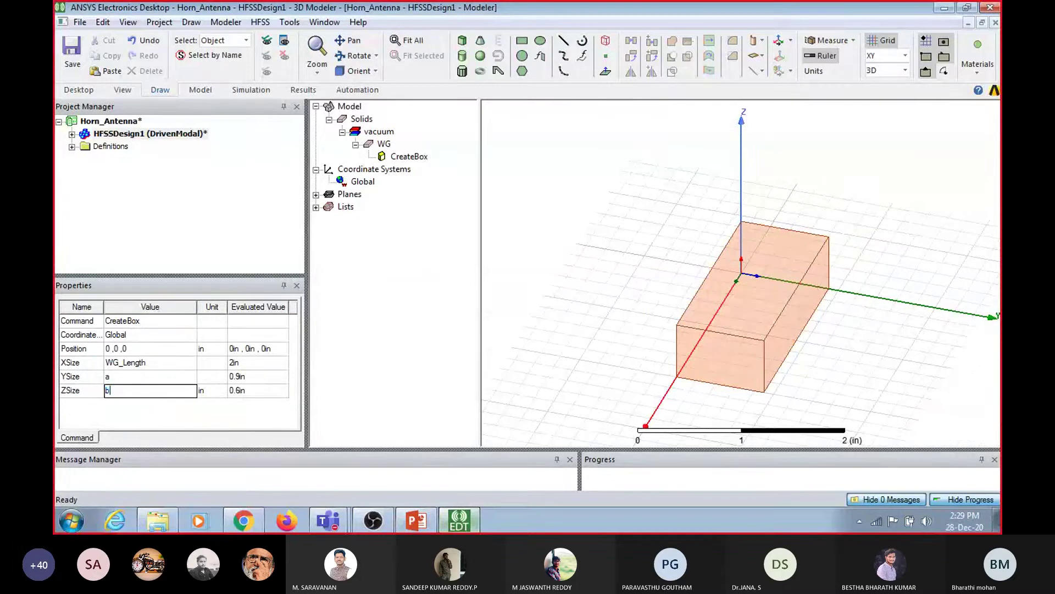
key("Return")
type("0.4")
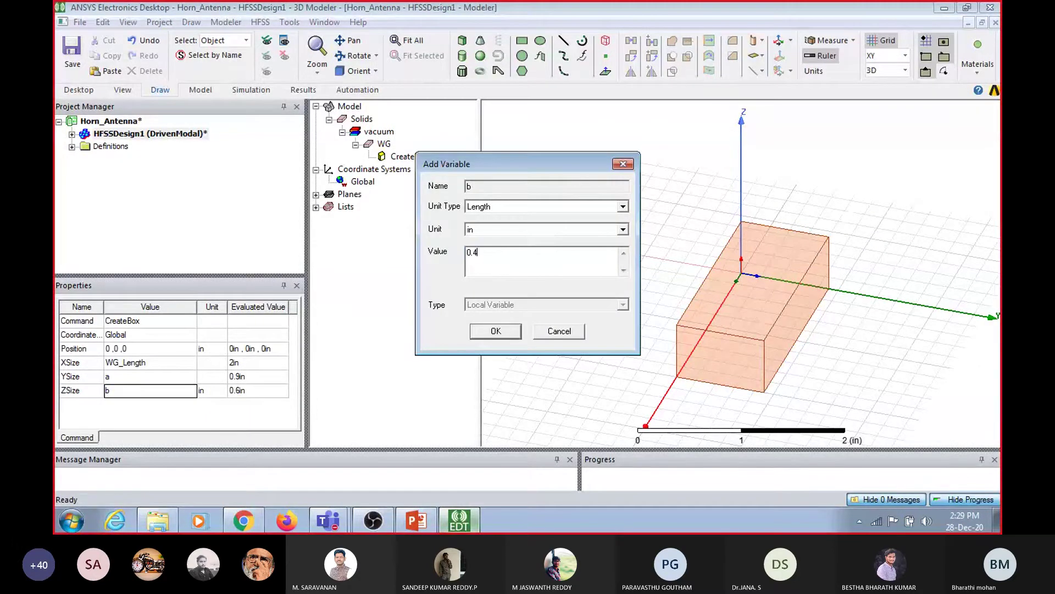
left_click(495, 331)
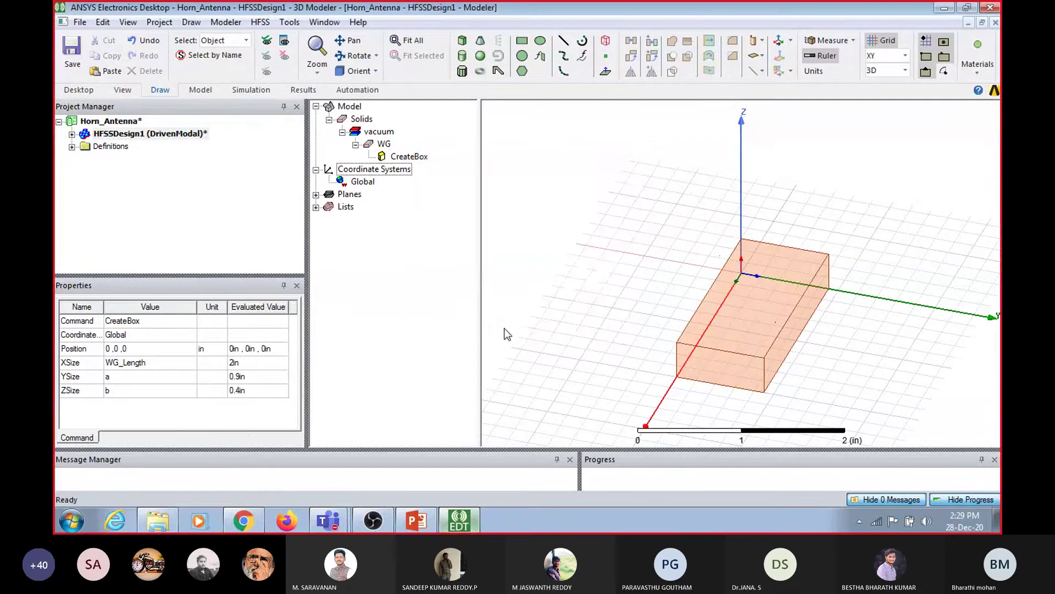
left_click(506, 333)
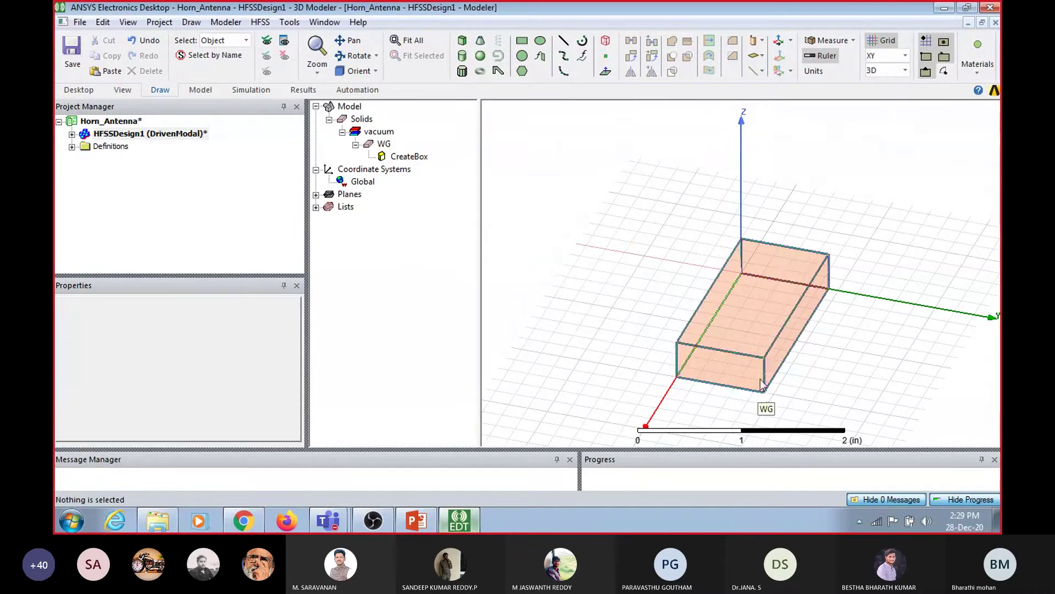
Test the parametric sizing by setting HFSSDesign1's variable a to 1 in and restoring it to 0.9 in
left_click(204, 137)
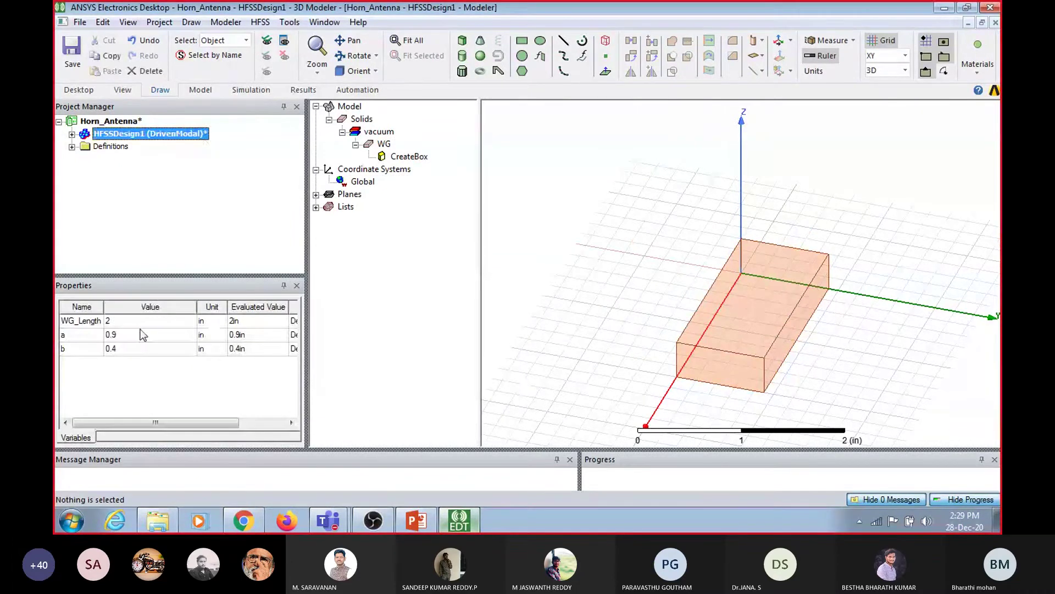
left_click(133, 336)
type("1")
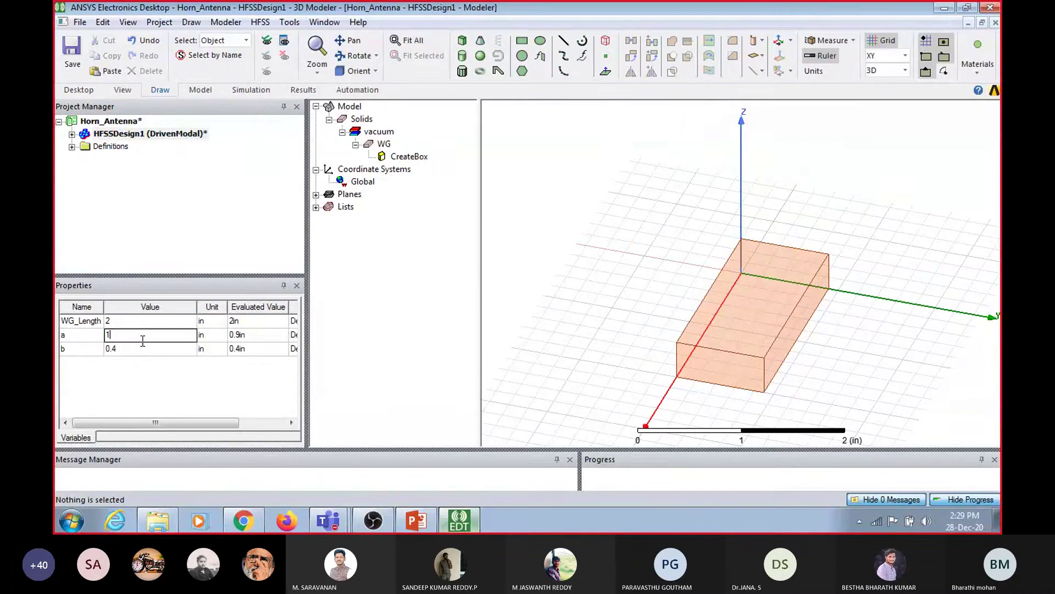
key("Return")
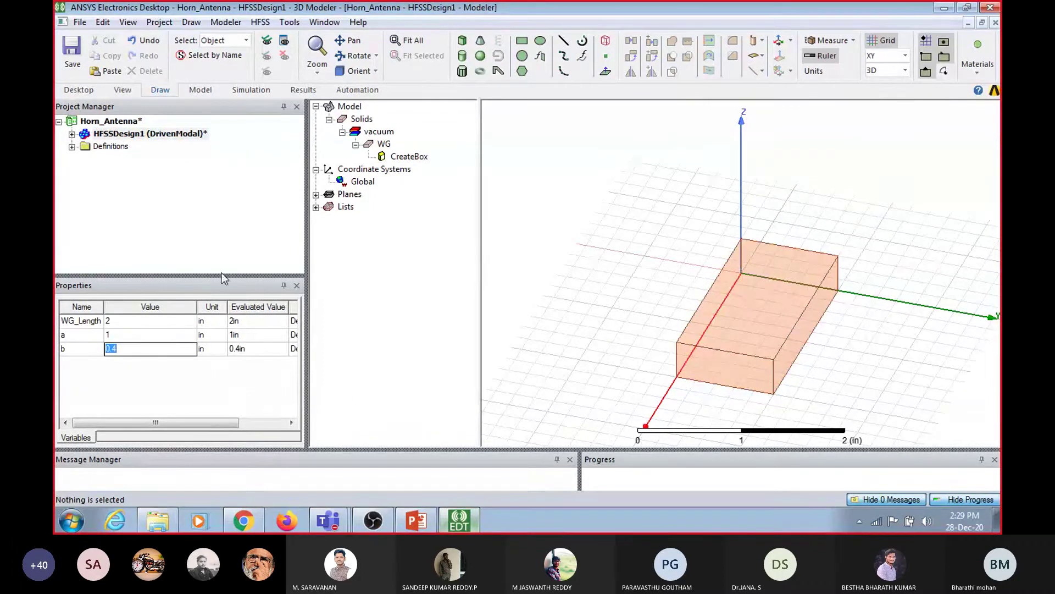
left_click(124, 336)
type("0.9")
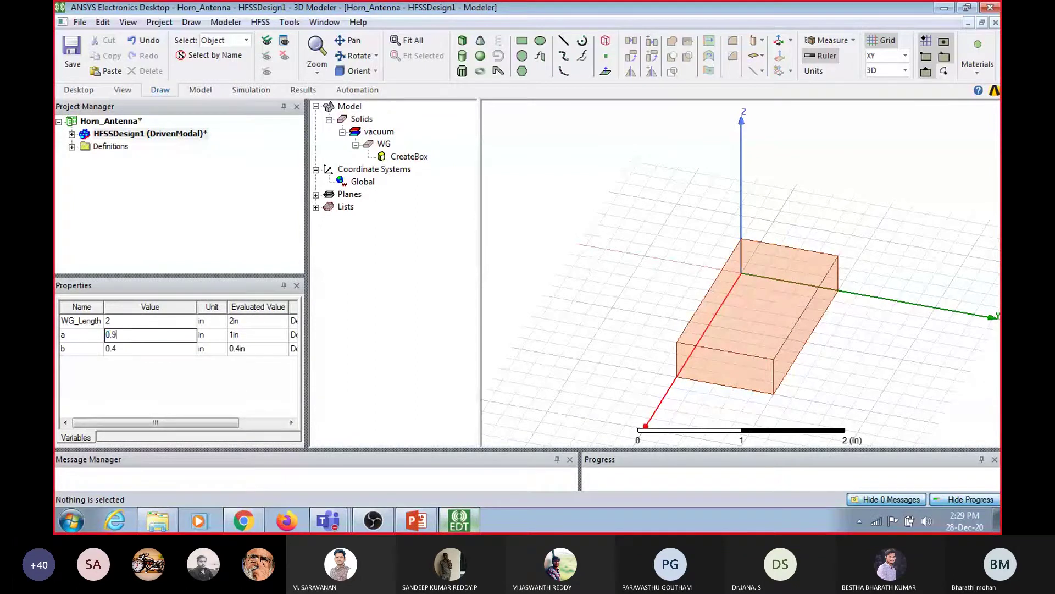
key("Return")
left_click(350, 273)
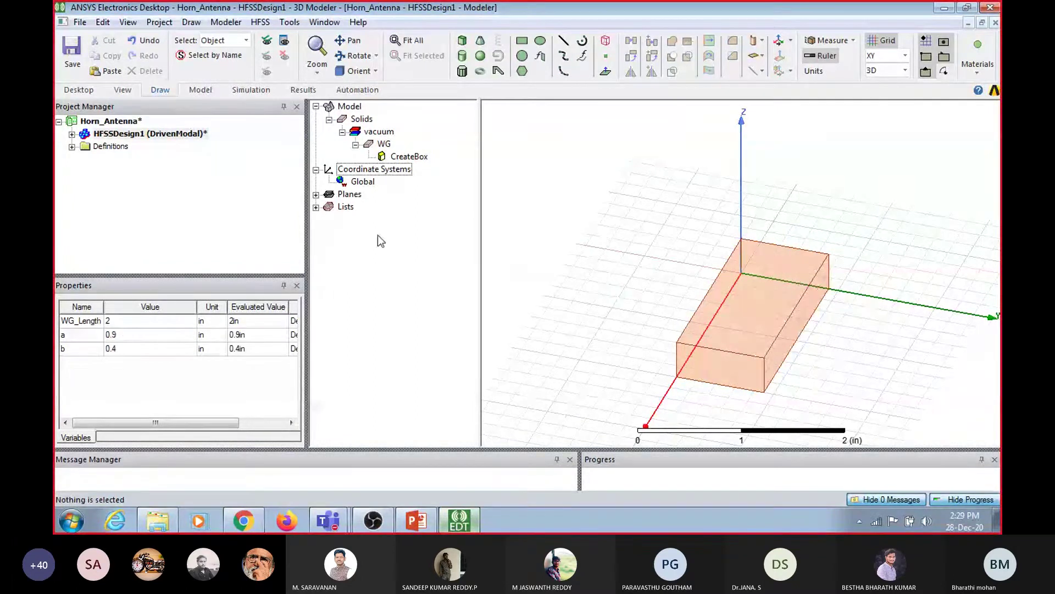
left_click(199, 136)
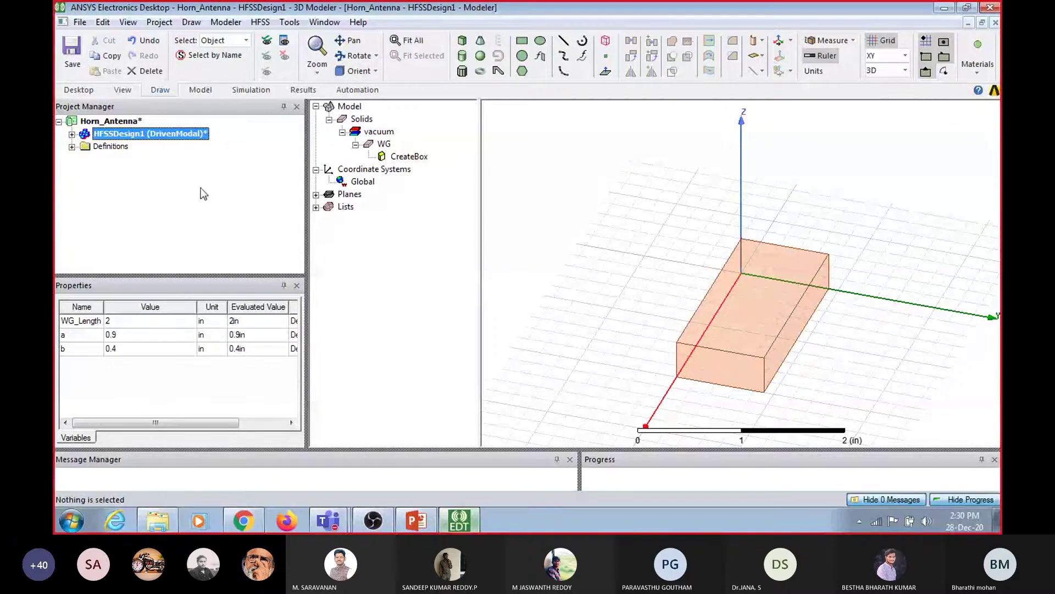
Set the WG box's position to Horn_Length,-a/2,ab/2, defining the new variable Horn_Length as 5.2in
left_click(410, 158)
left_click(140, 348)
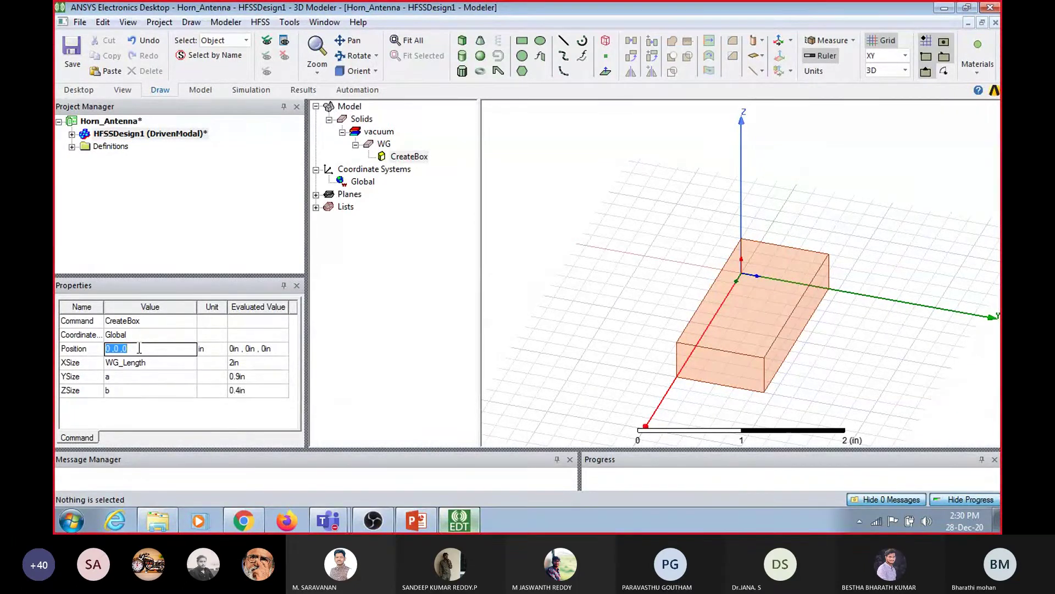
type("WG")
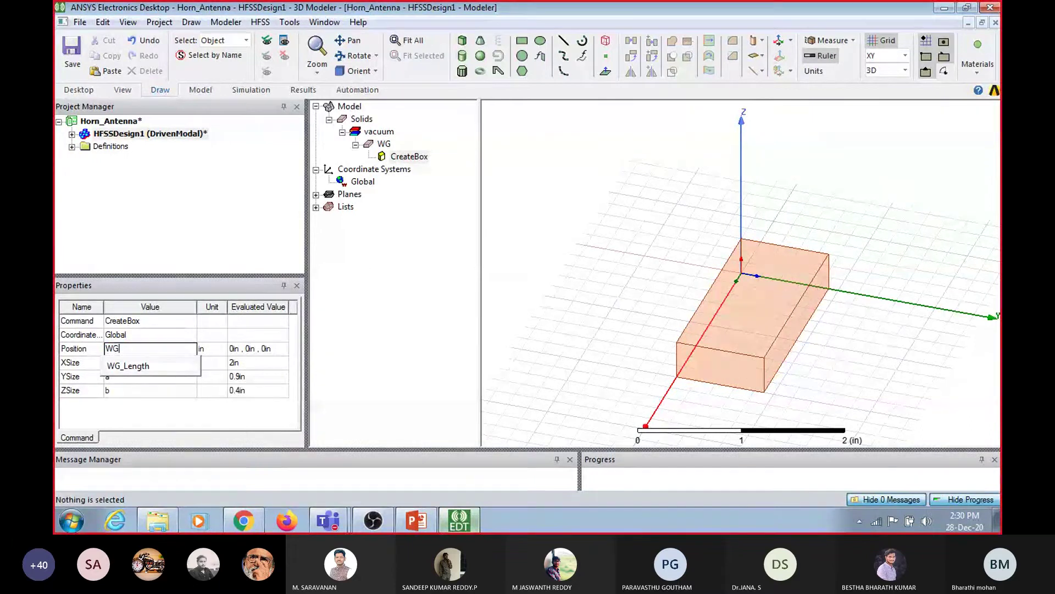
type("_Legt")
key("BackSpace")
key("BackSpace")
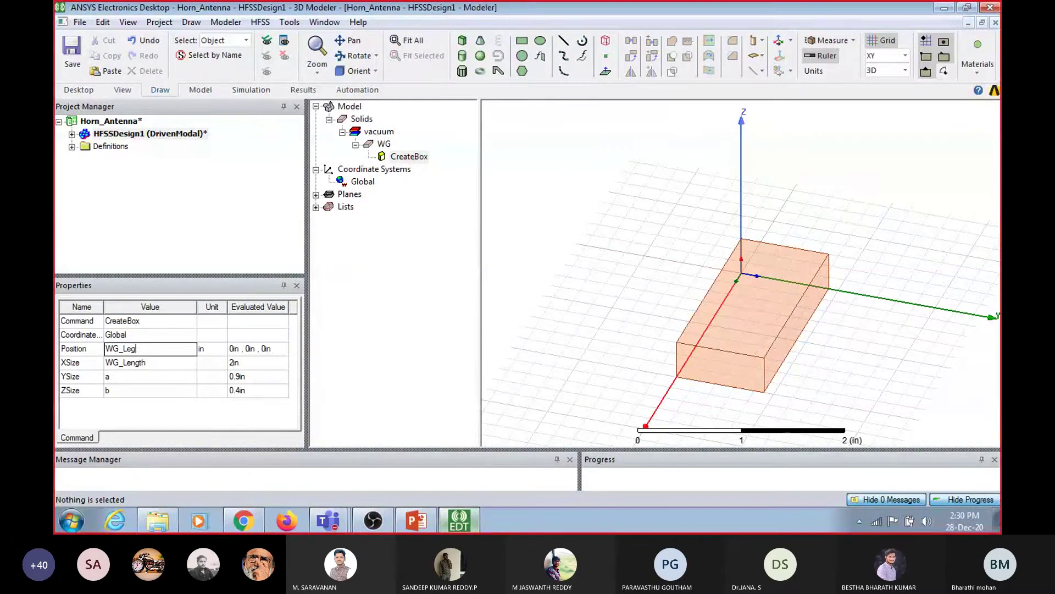
key("BackSpace")
key("BackSpace")
key("BackSpace")
key("BackSpace")
key("BackSpace")
key("BackSpace")
type("Horn_Length,-a/2,ab/2")
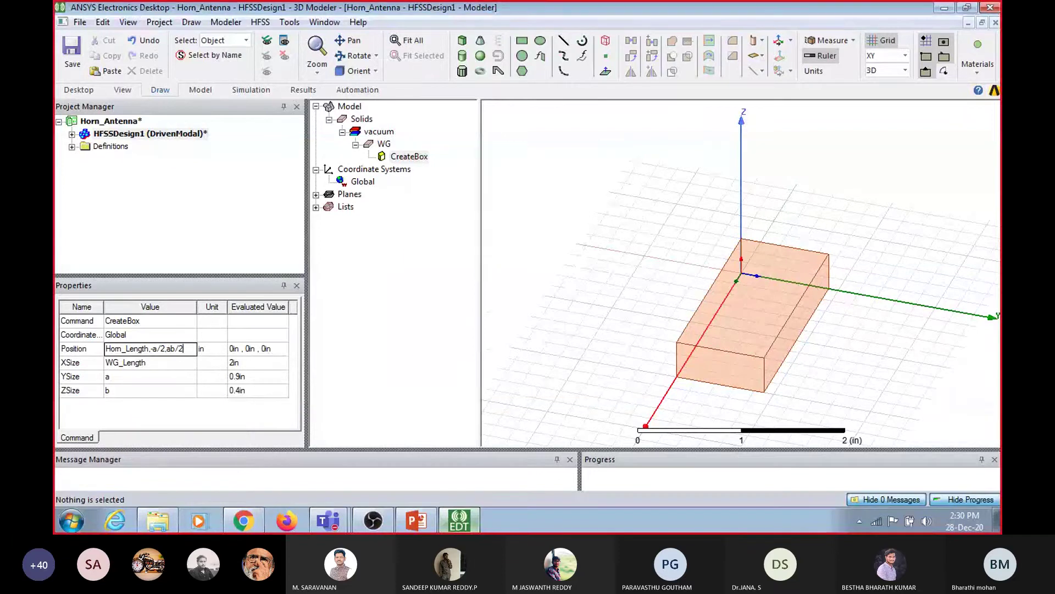
key("Return")
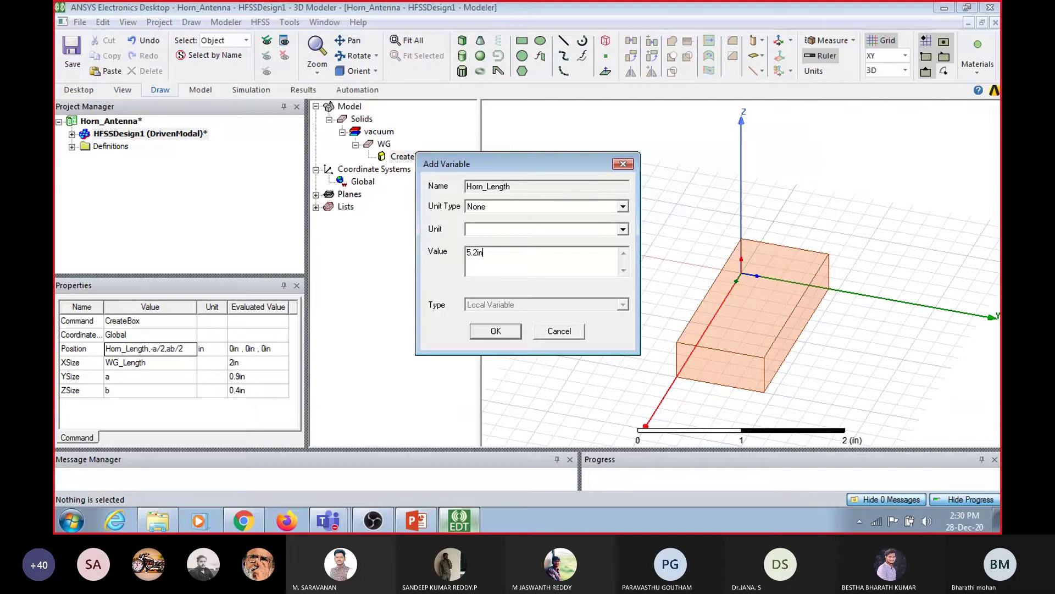
key("Return")
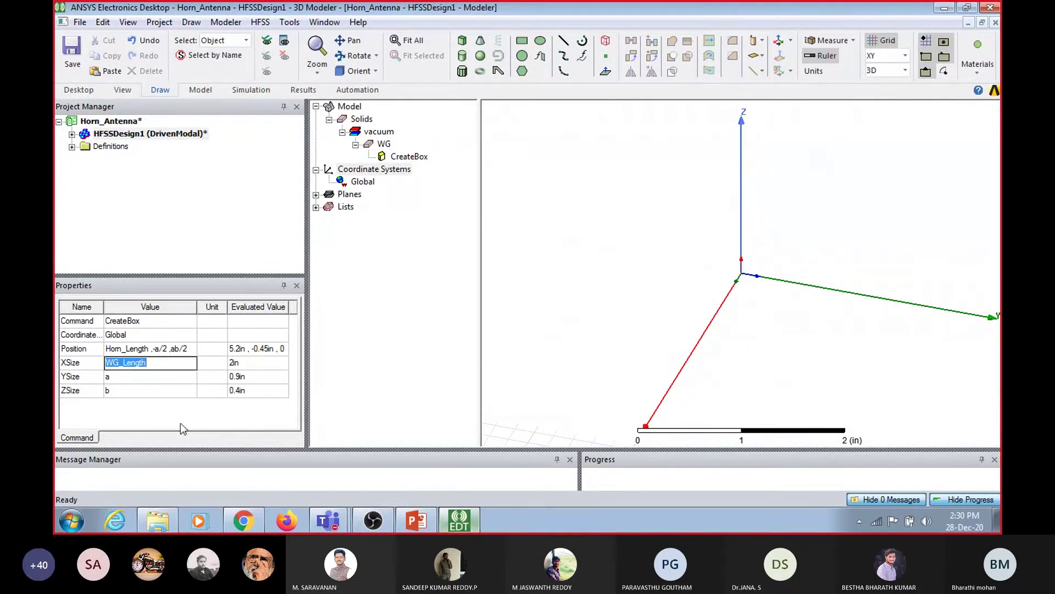
Fit the 3D view and zoom out to examine the WG box's placement relative to the coordinate axes
left_click(404, 40)
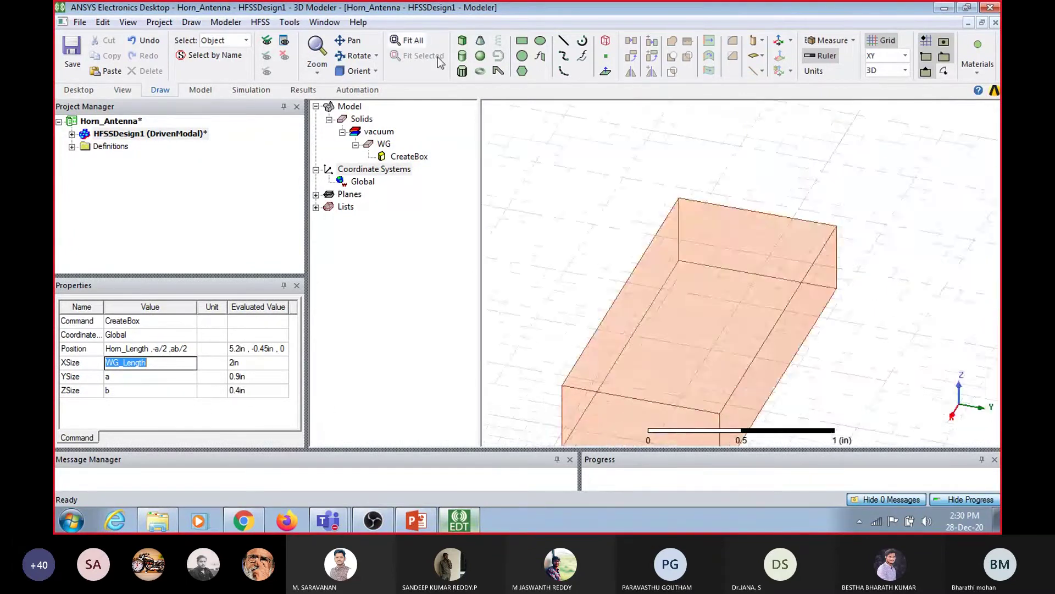
left_click(317, 70)
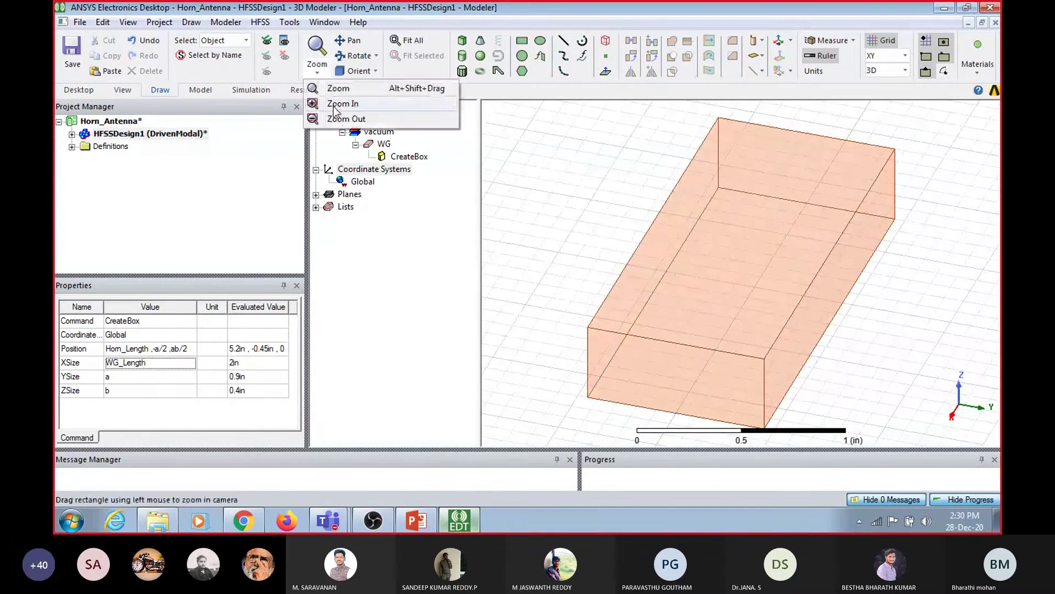
left_click(337, 89)
left_click_drag(704, 215, 758, 352)
left_click_drag(768, 238, 774, 268)
right_click(704, 173)
left_click(731, 91)
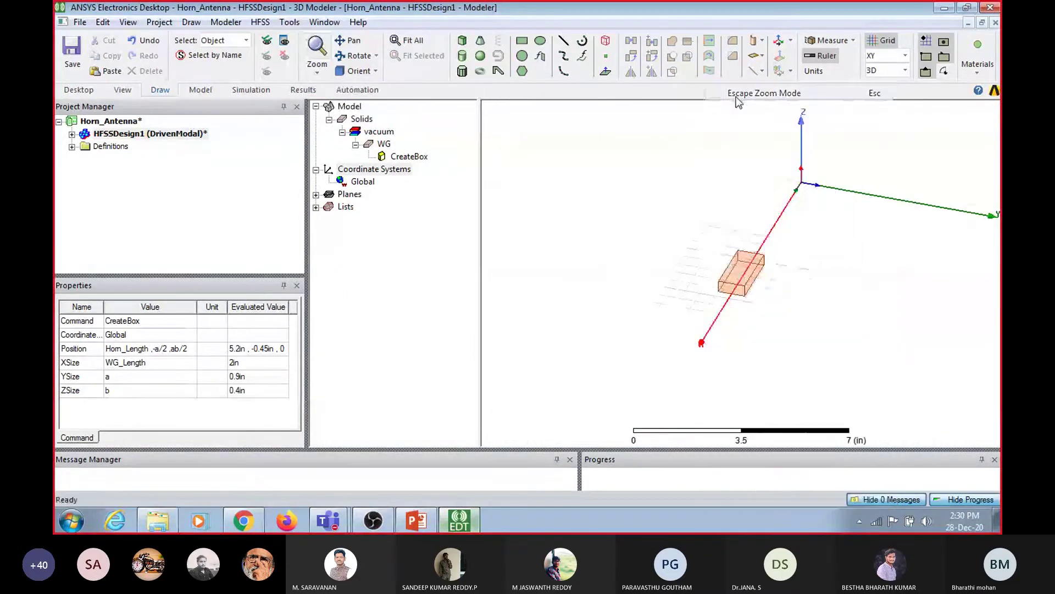
Switch to PowerPoint and consult slide 6 with the horn antenna geometry and design equations
left_click(244, 520)
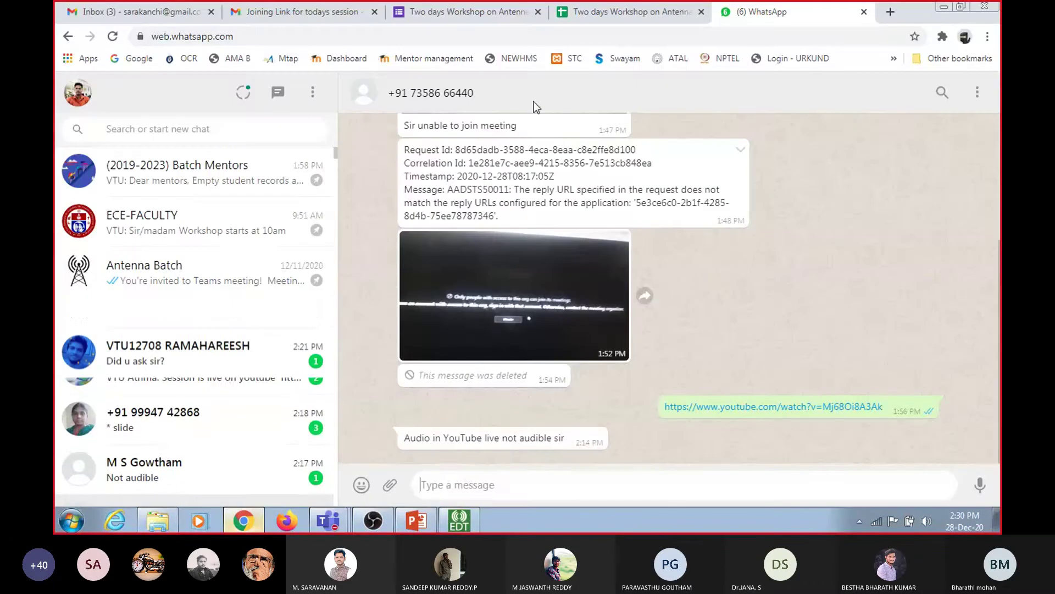
left_click(416, 520)
left_click(145, 211)
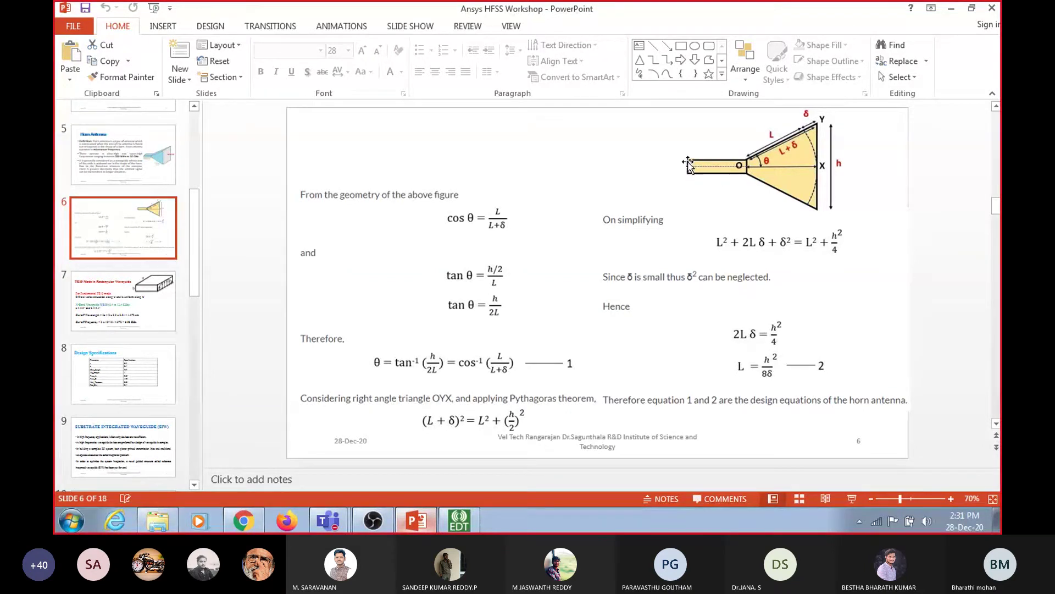
Return to ANSYS Electronics Desktop, inspect the WG box from several angles, and check its CreateBox position and size values
left_click(462, 526)
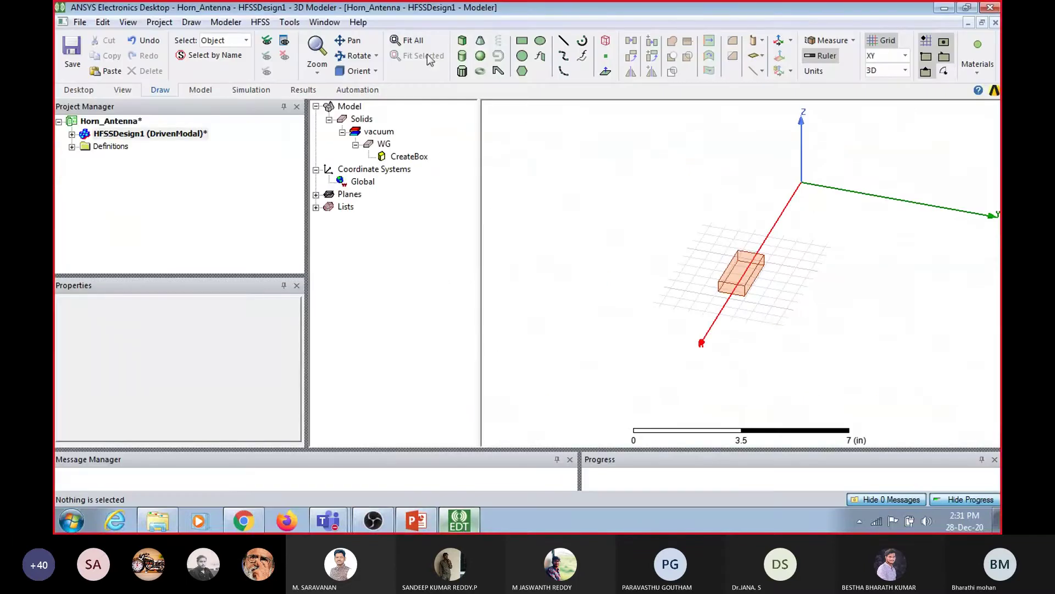
left_click(343, 55)
left_click_drag(719, 317, 746, 279)
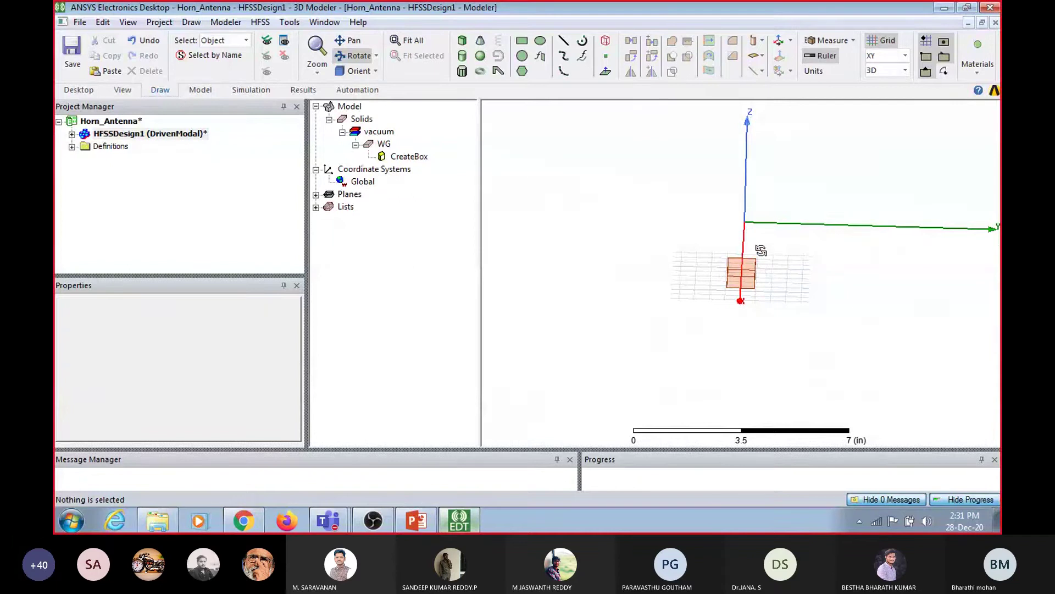
left_click_drag(765, 290, 697, 353)
left_click(407, 157)
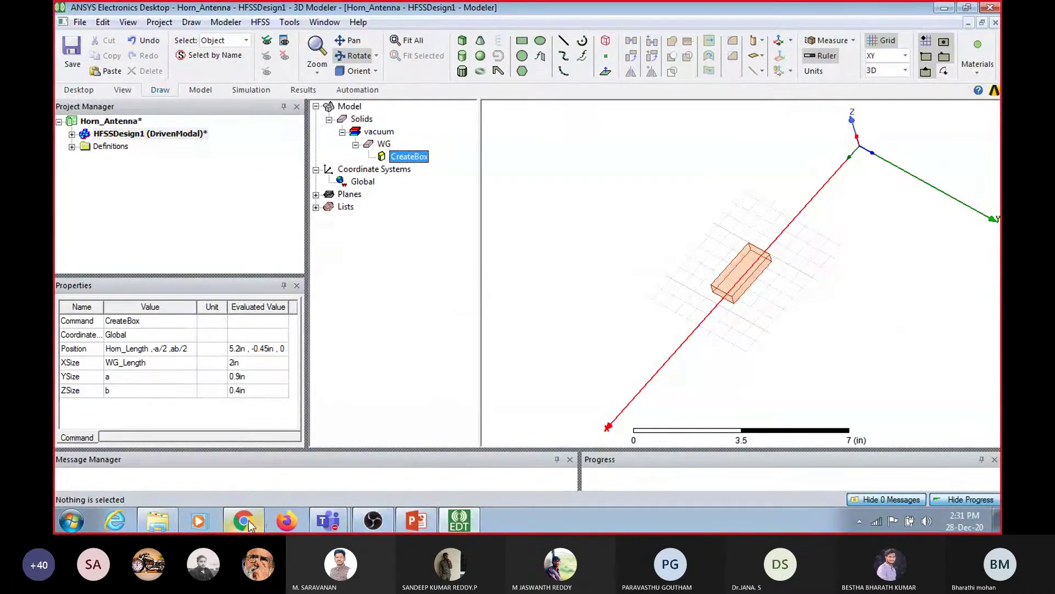
Compare the horn antenna drawing on PowerPoint slide 5 with the WG box model, and return to ANSYS Electronics Desktop
left_click(421, 526)
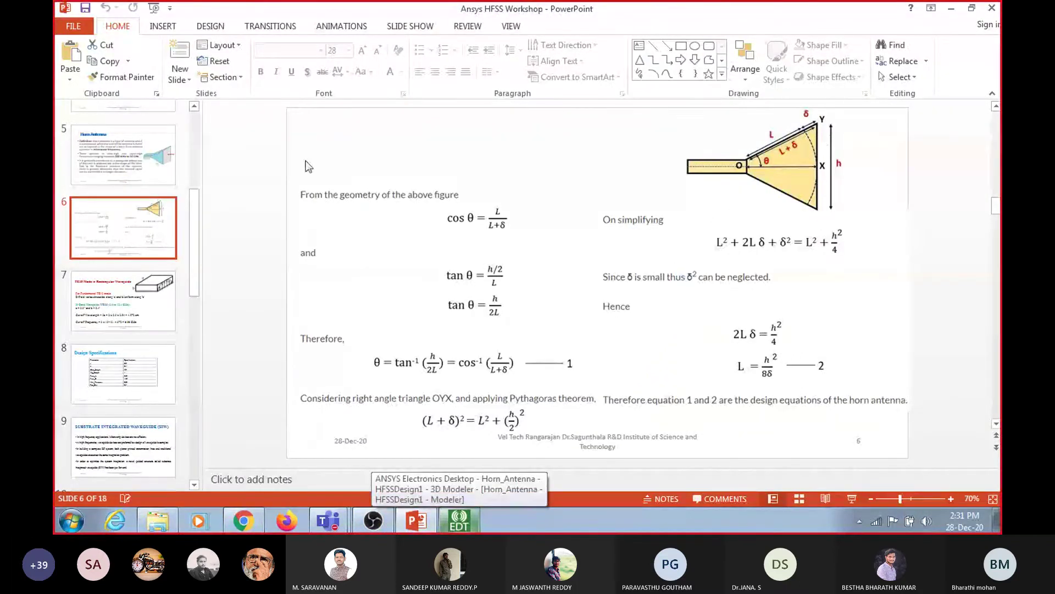
left_click(170, 161)
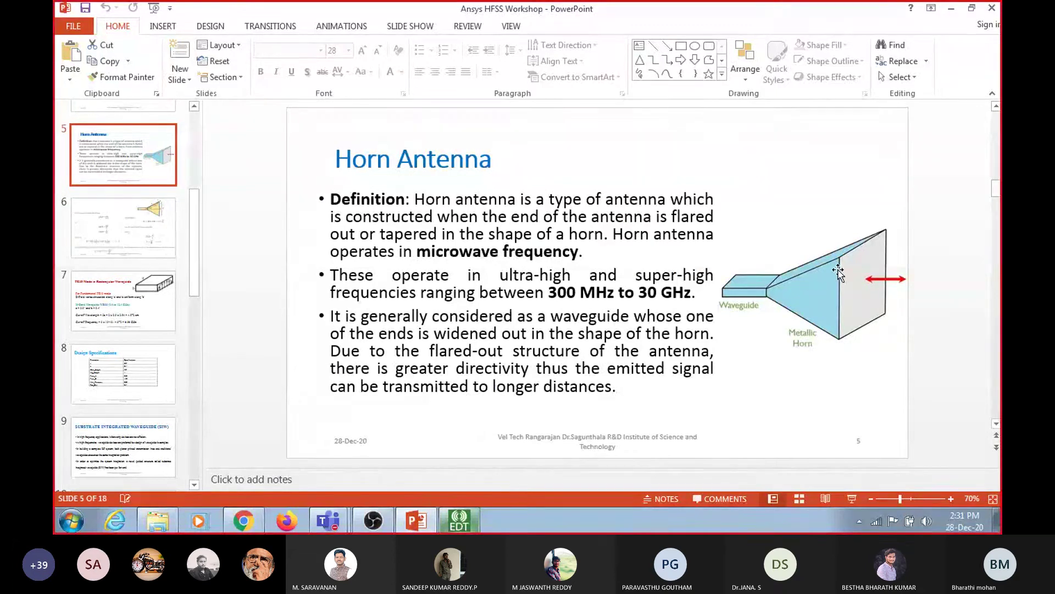
left_click(464, 525)
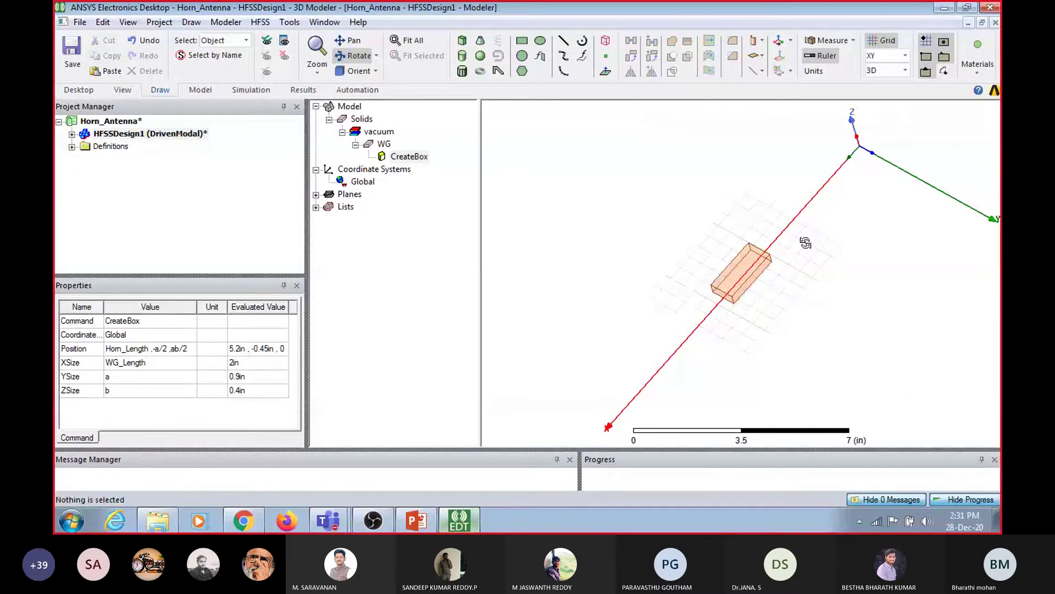
left_click(416, 520)
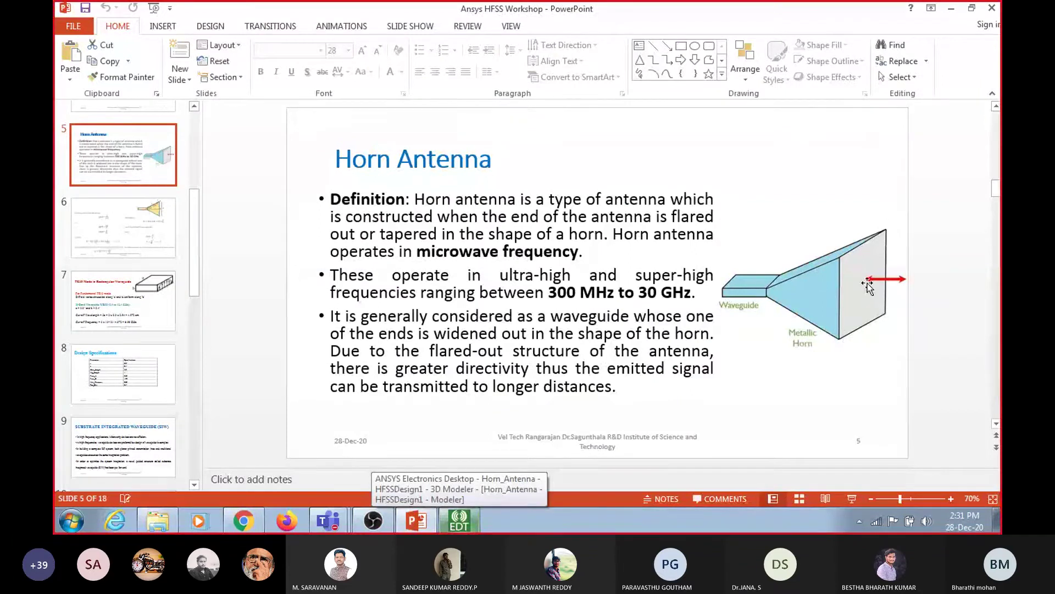
left_click(458, 520)
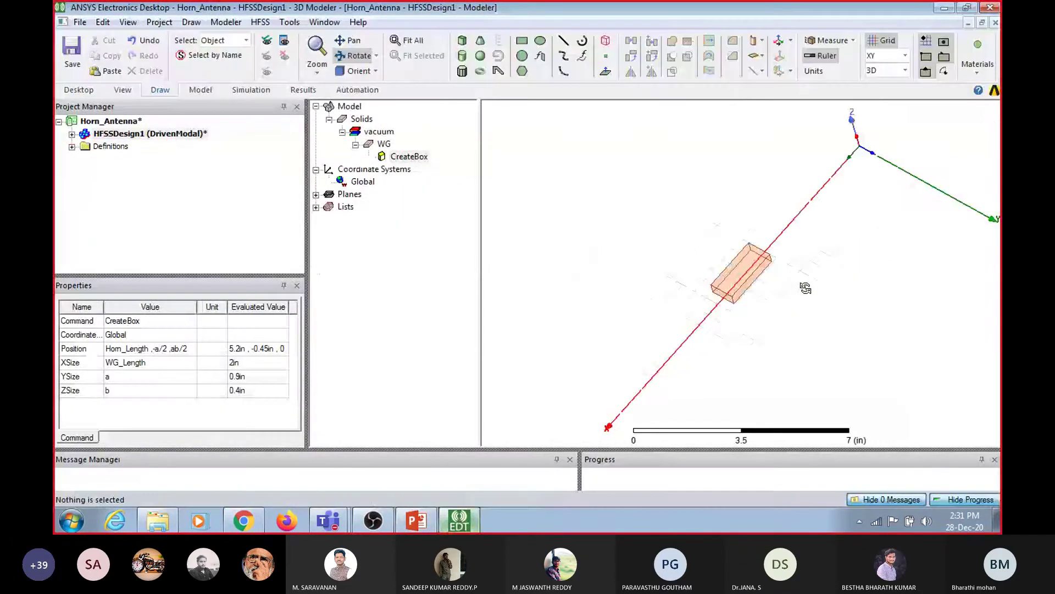
Try drawing a rectangle on the XY plane between the origin and the WG box, inspect its orientation, and undo it
right_click(626, 190)
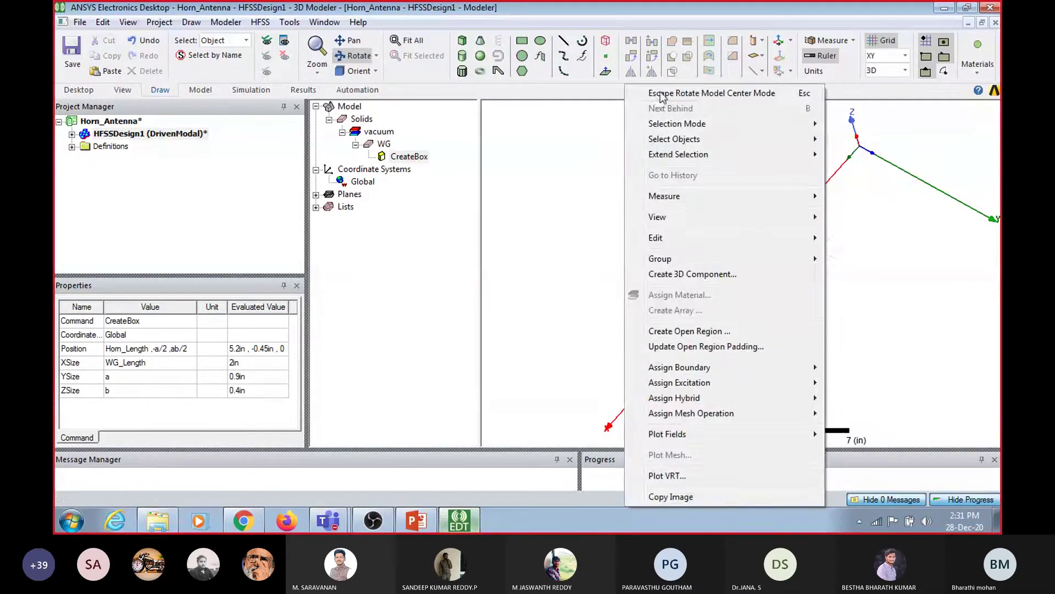
left_click(661, 94)
left_click(522, 41)
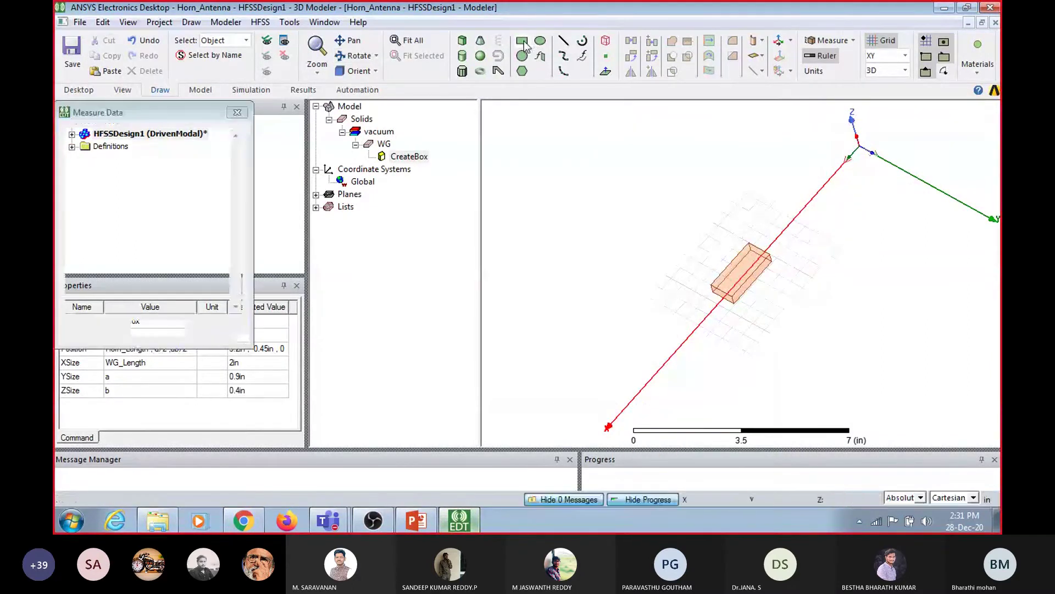
left_click(769, 196)
left_click(820, 255)
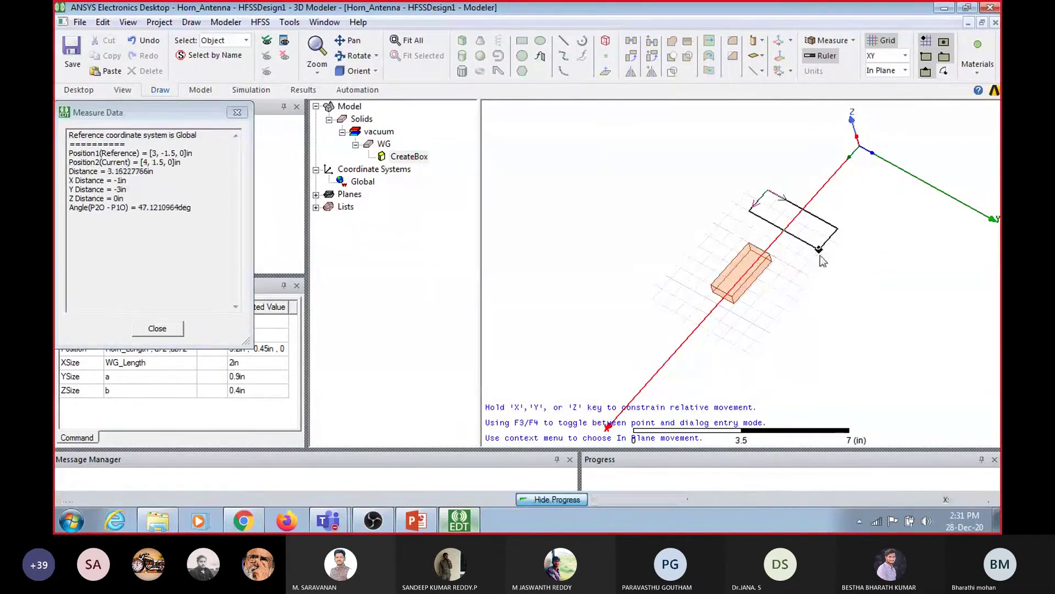
left_click(867, 283)
left_click(351, 57)
left_click_drag(785, 302, 966, 233)
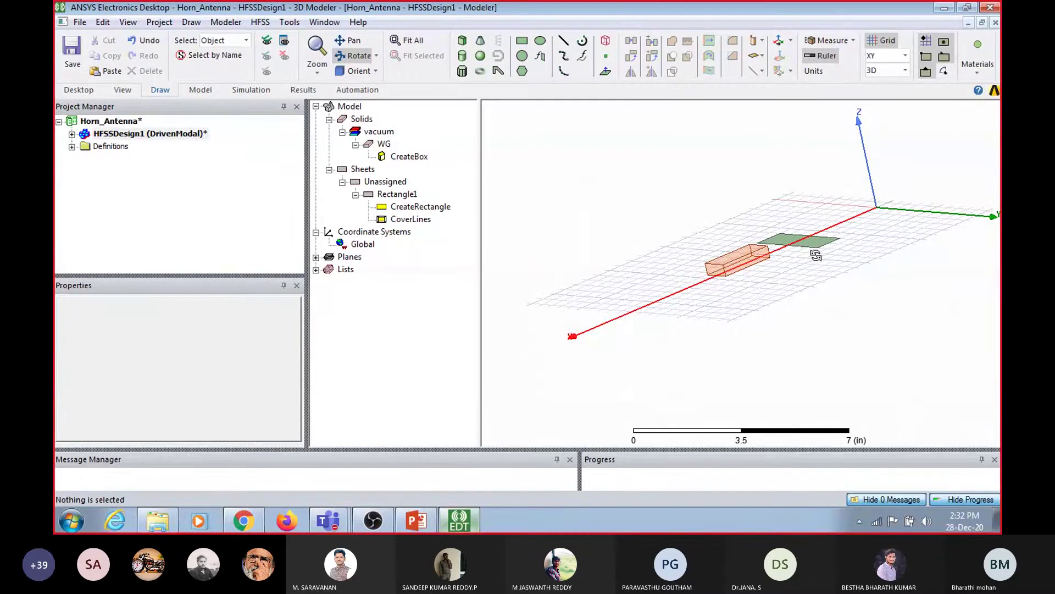
key("ctrl+z")
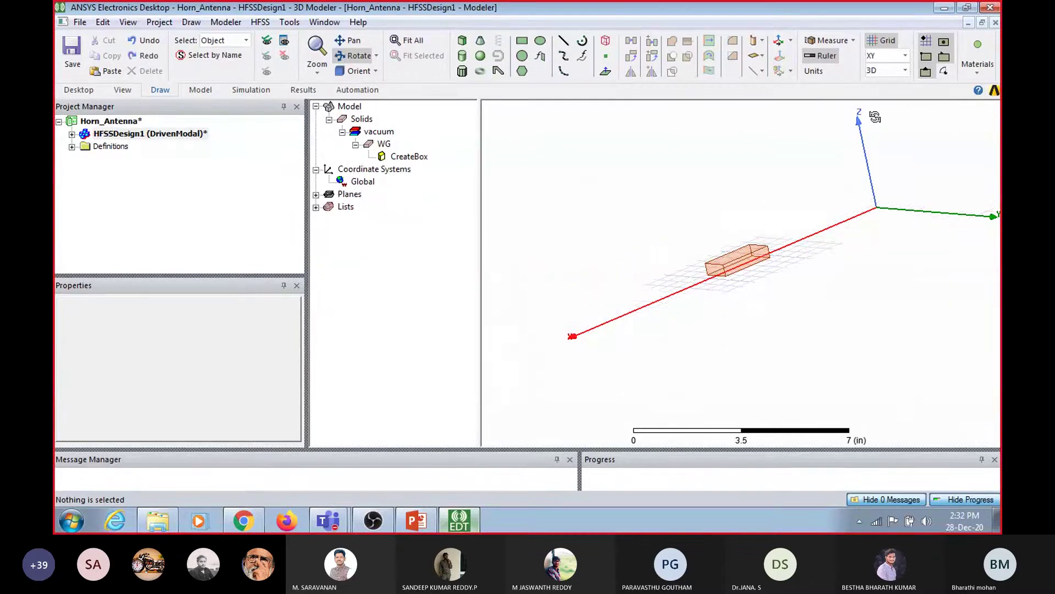
Set the drawing plane to YZ and draw a rectangle about 2 in by 2.5 in near the origin, starting at 0,-2,1
left_click(897, 56)
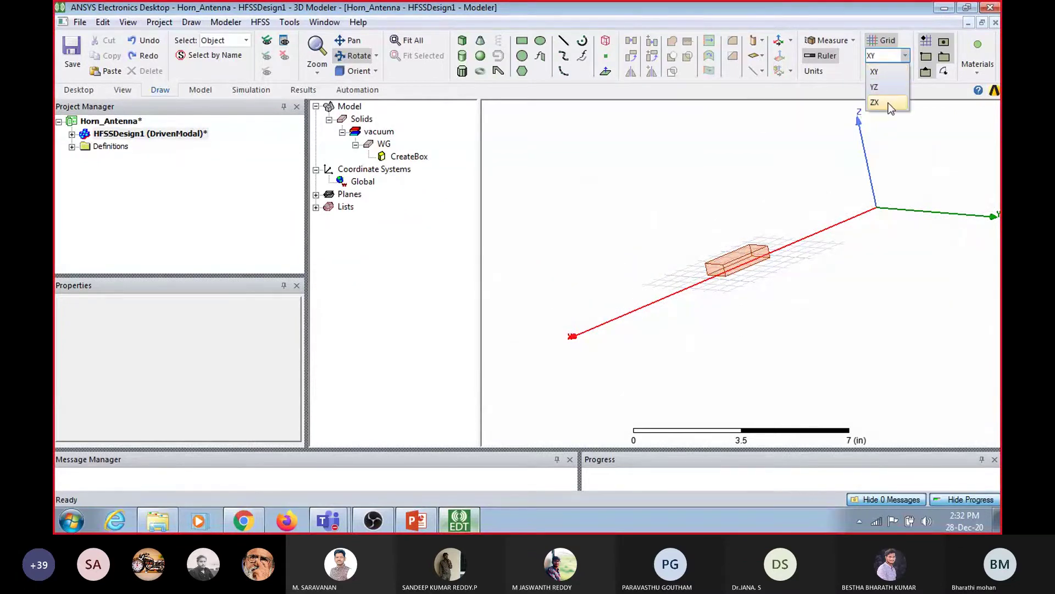
left_click(875, 87)
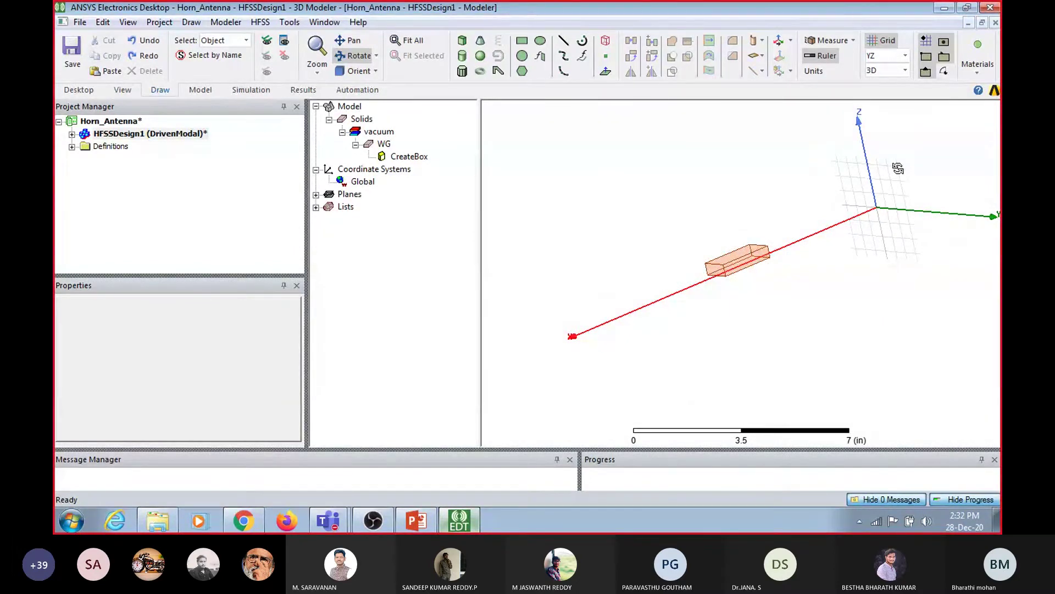
right_click(798, 153)
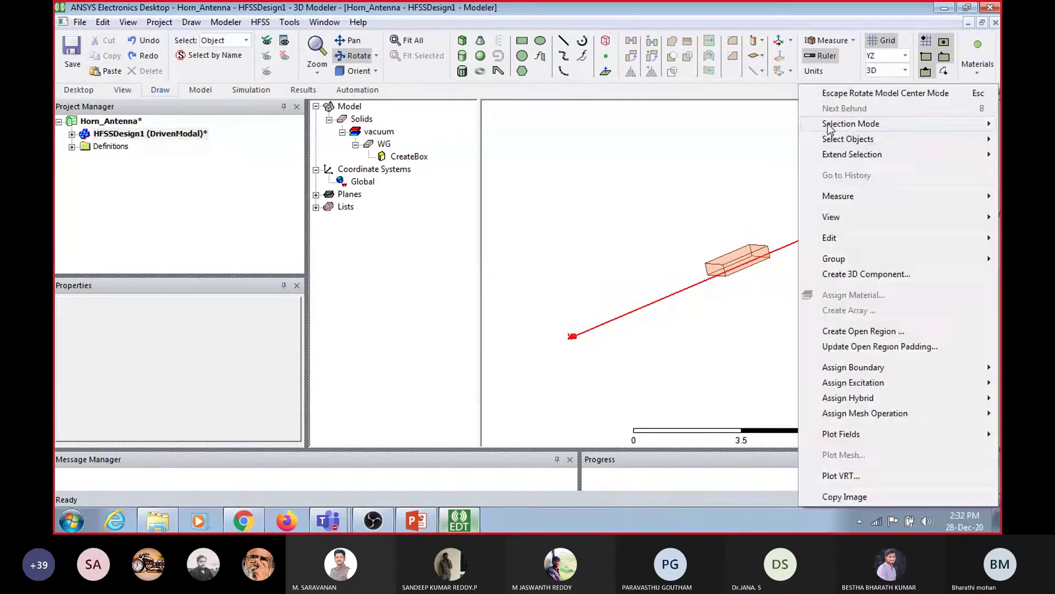
left_click(834, 93)
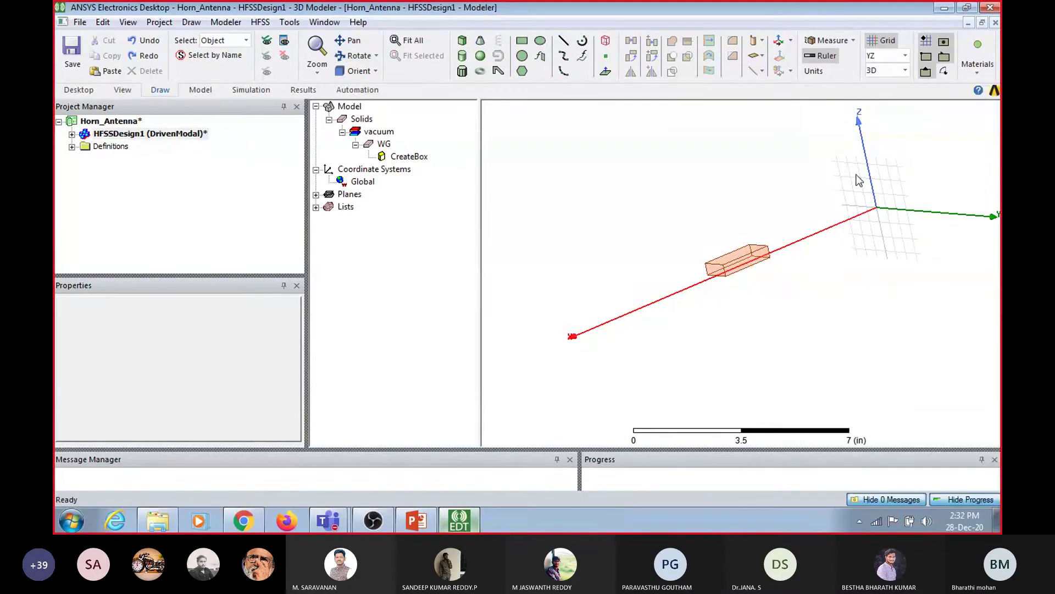
left_click(521, 41)
left_click(829, 174)
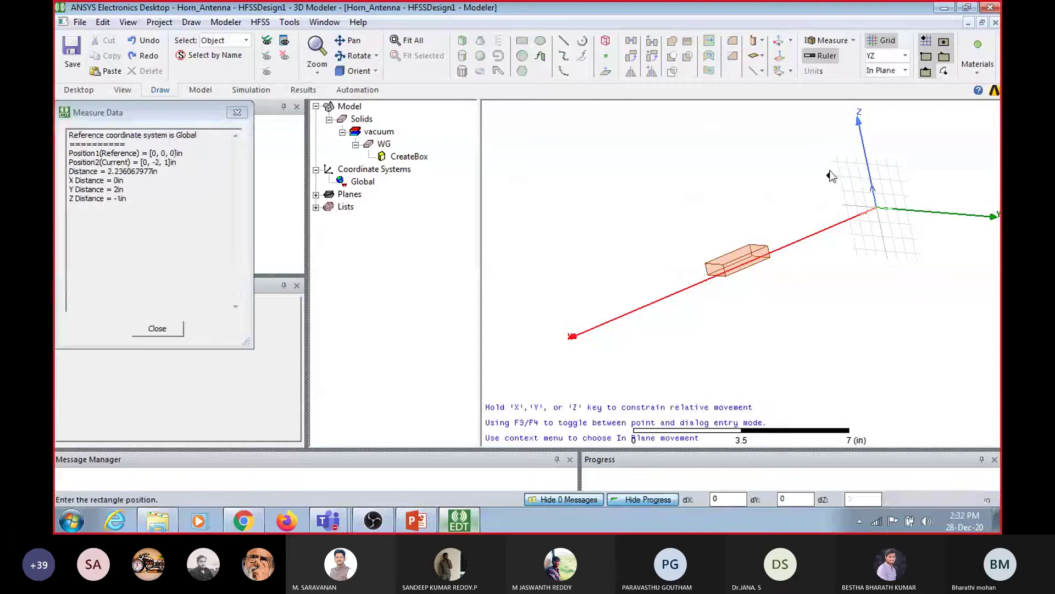
left_click(885, 251)
left_click(697, 215)
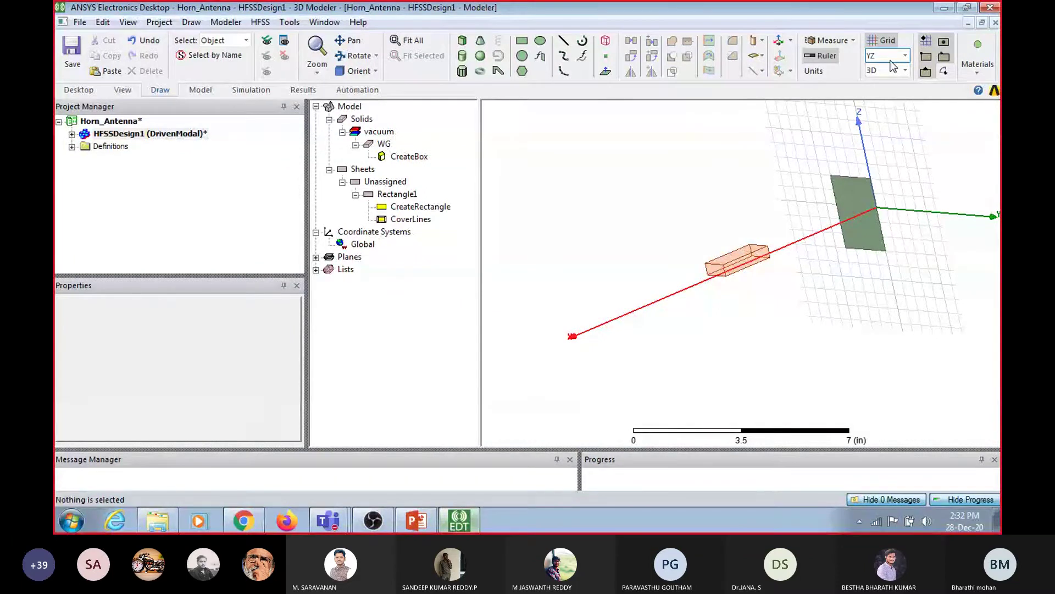
Show the new rectangle's CreateRectangle properties, consult the Design Specifications slide in PowerPoint for the flare dimensions, and return to ANSYS Electronics Desktop
left_click(403, 195)
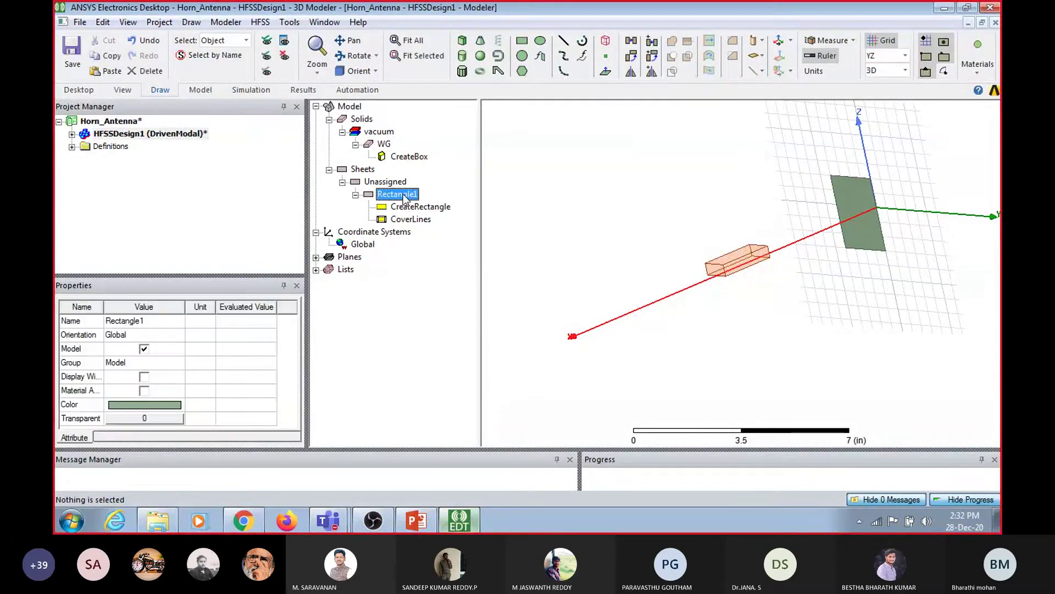
left_click(408, 208)
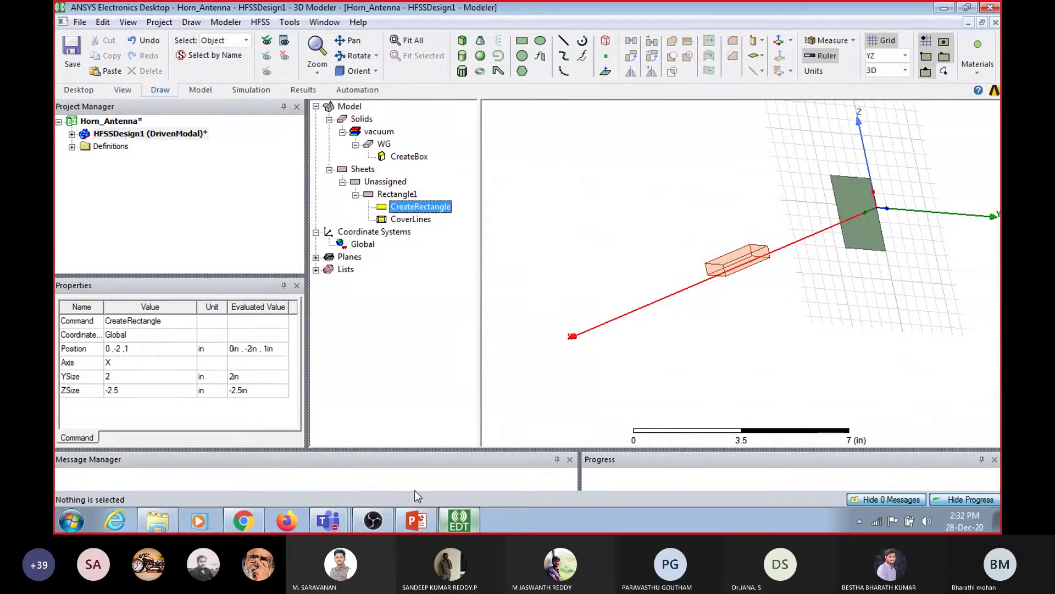
mouse_move(454, 527)
left_click(418, 522)
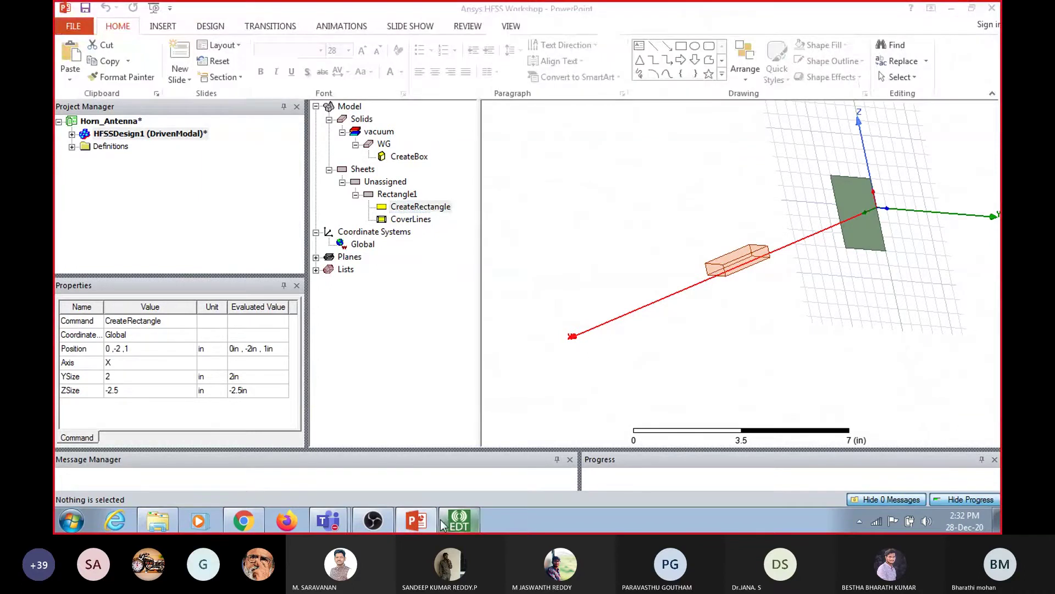
left_click(128, 384)
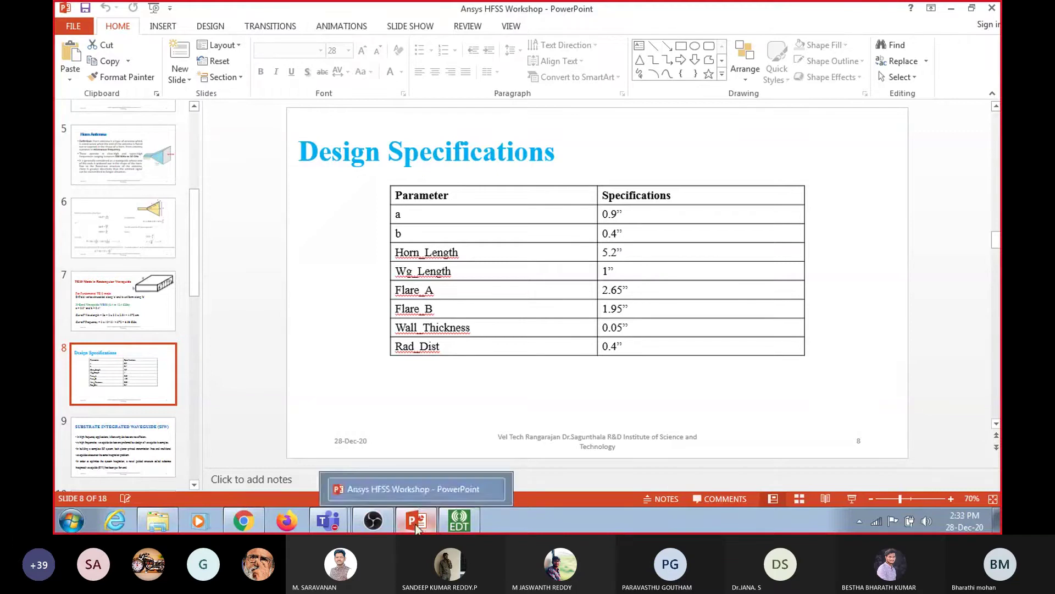
mouse_move(454, 527)
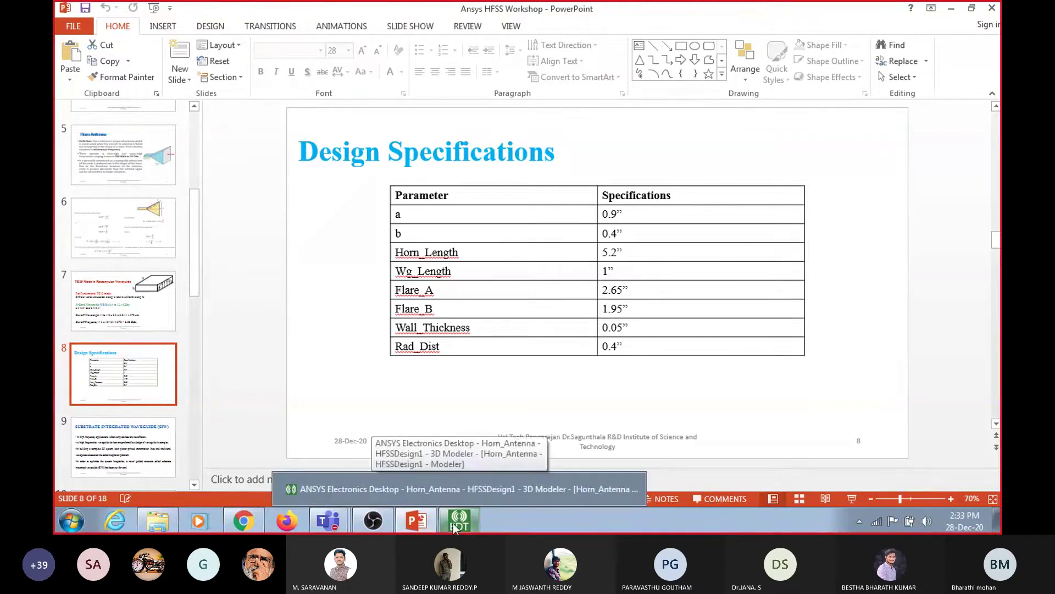
left_click(453, 523)
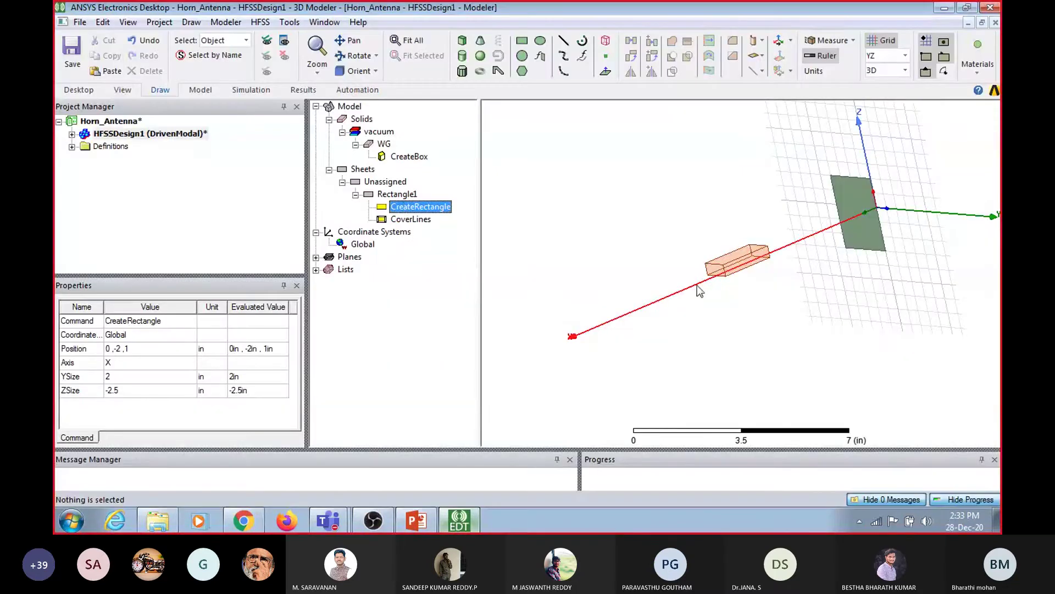
Set the rectangle's YSize to Flare_A, defining this new length variable as 2.95 in
left_click(125, 377)
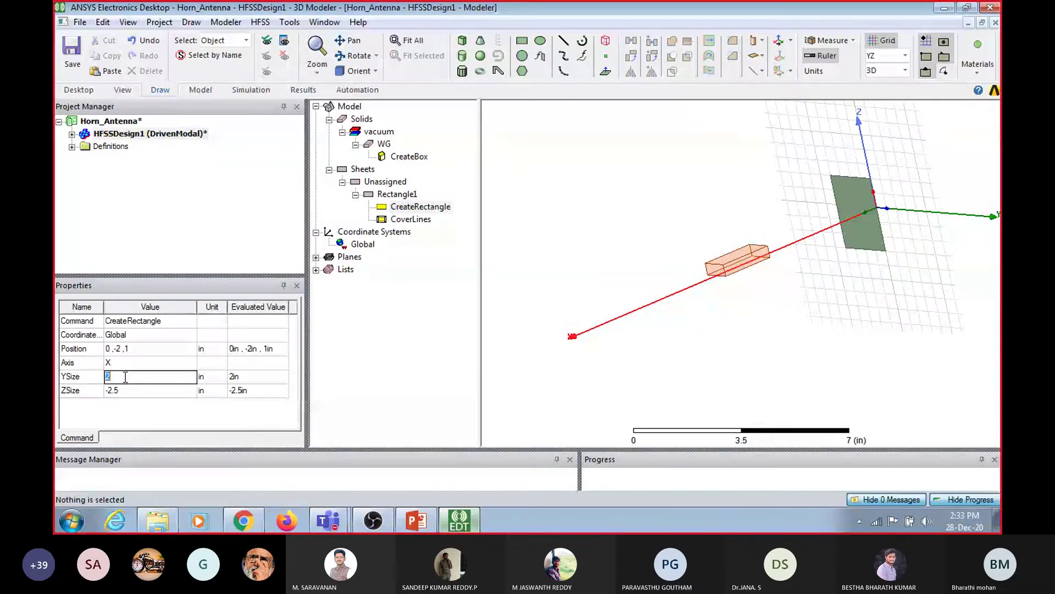
type("Flare_A")
key("Return")
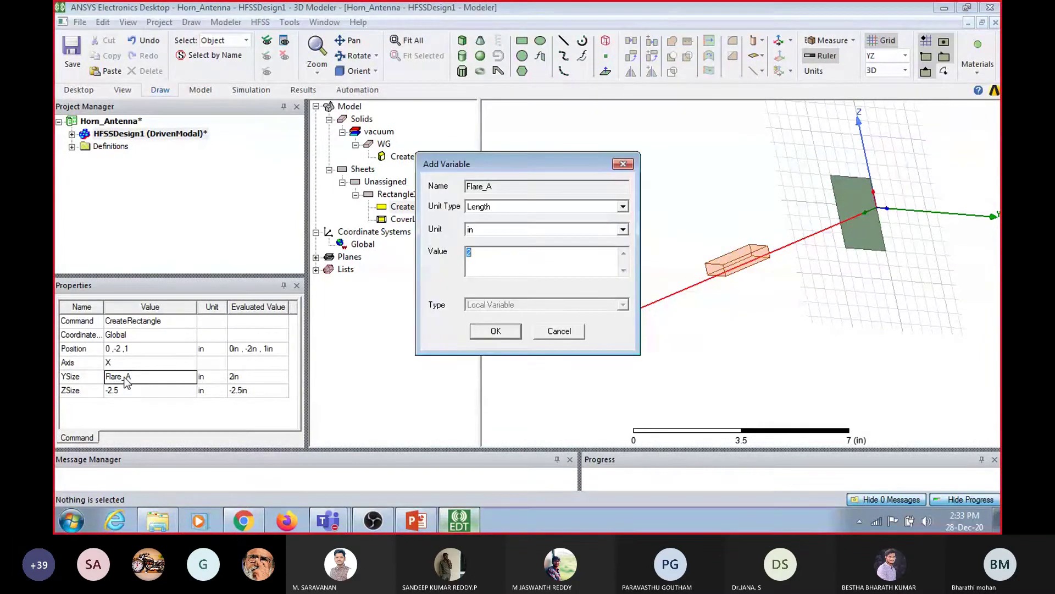
left_click(534, 252)
type(".95")
left_click(496, 332)
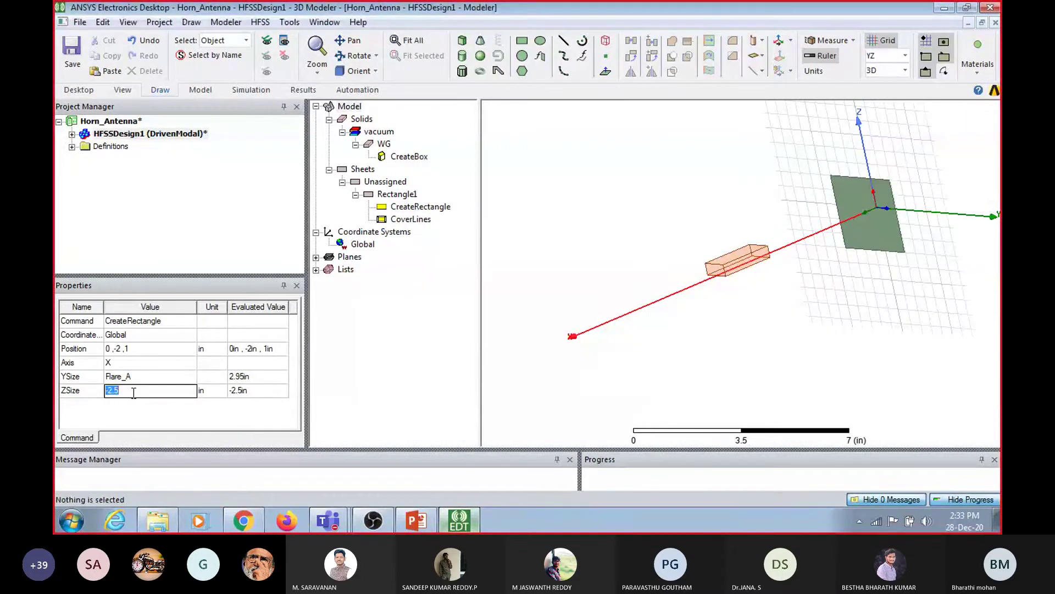
Set the rectangle's ZSize to Flare_B, defining this new length variable as 1.95 in
type("Fla")
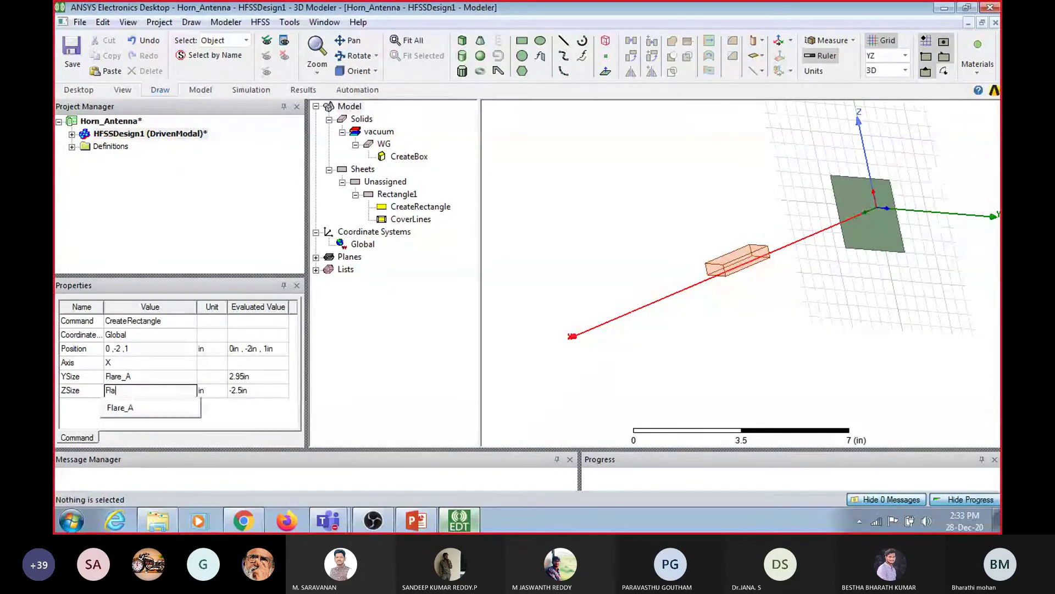
key("BackSpace")
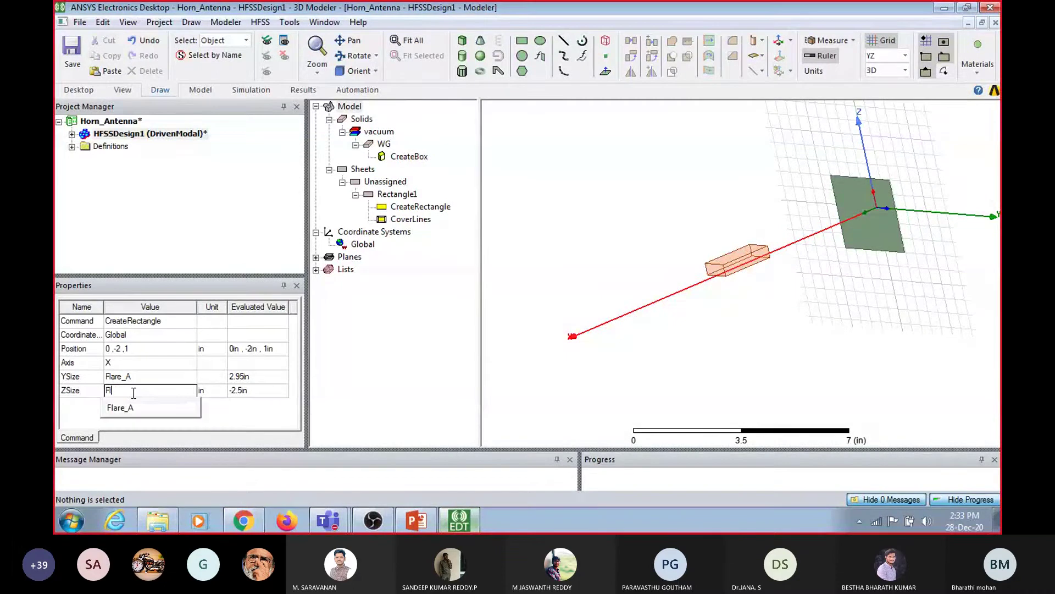
type("are_B")
key("Return")
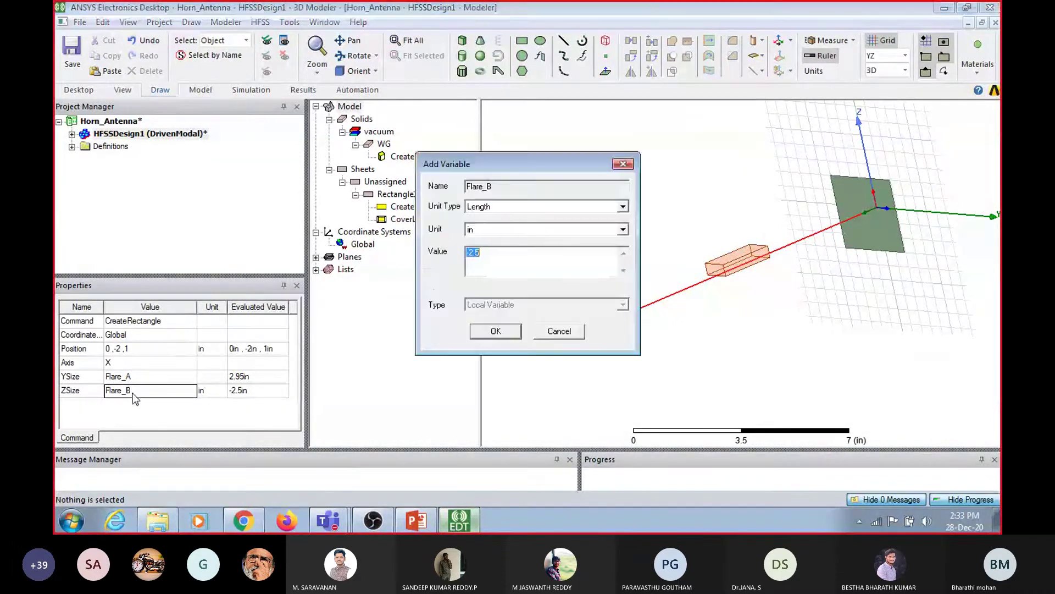
type(".95")
key("Return")
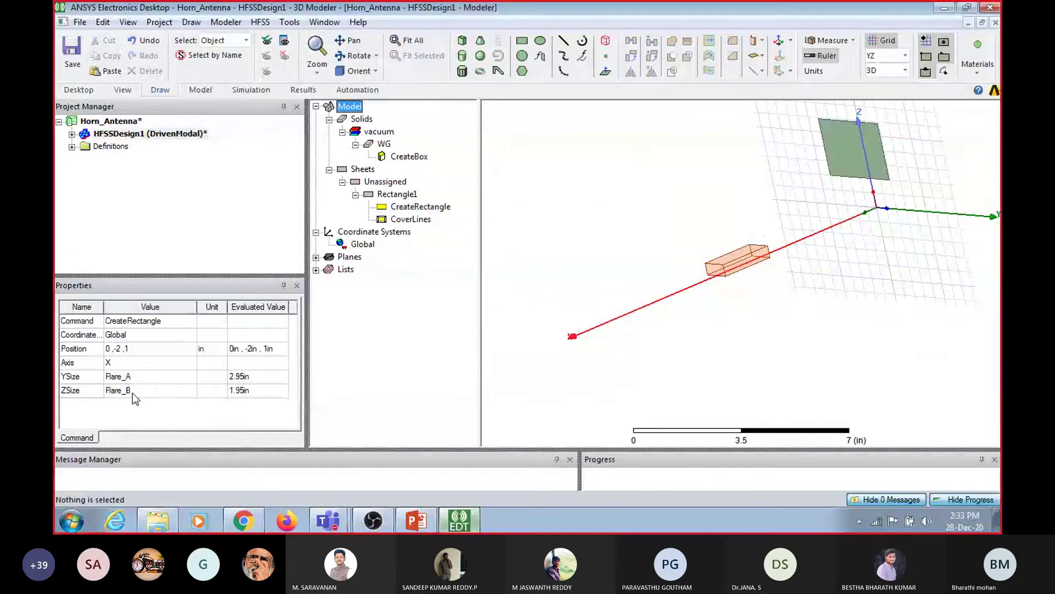
Set the flare rectangle's position to 0, -Flare_A/2, Flare_B/2
left_click(146, 348)
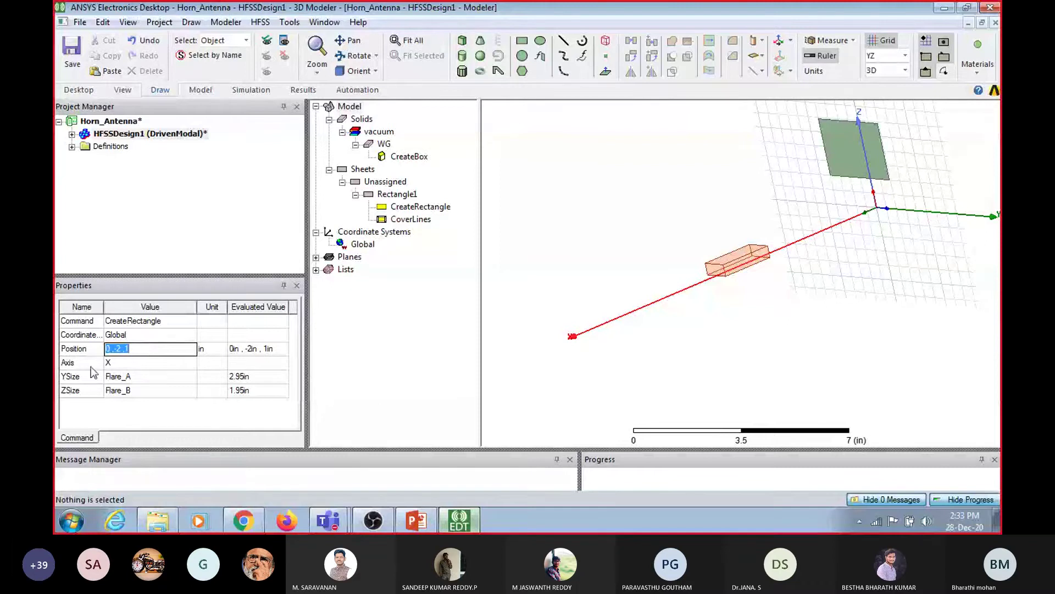
key("BackSpace")
type("0")
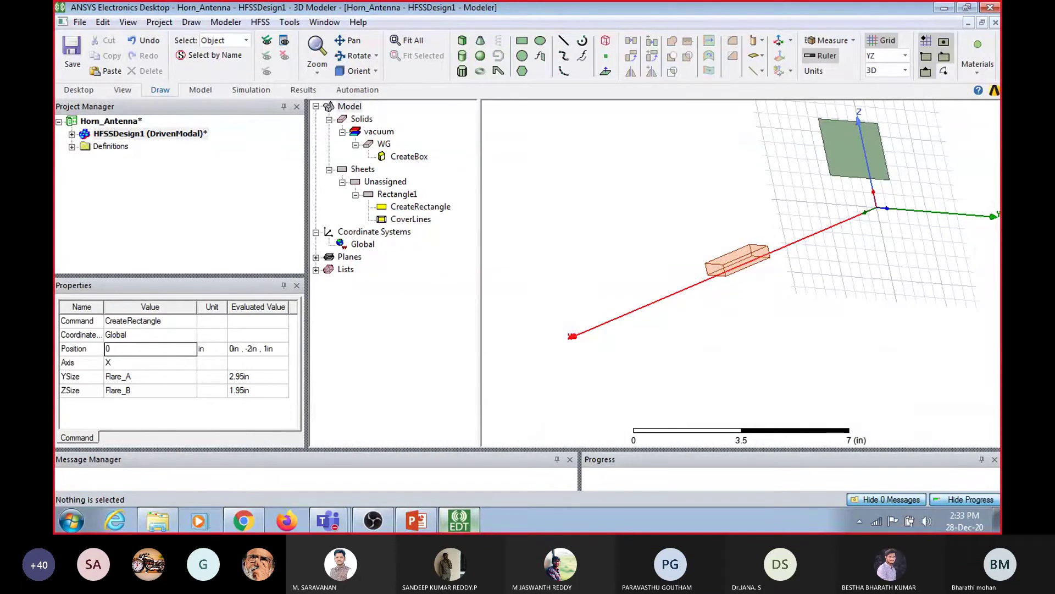
type(",-Fa")
key("BackSpace")
key("Down")
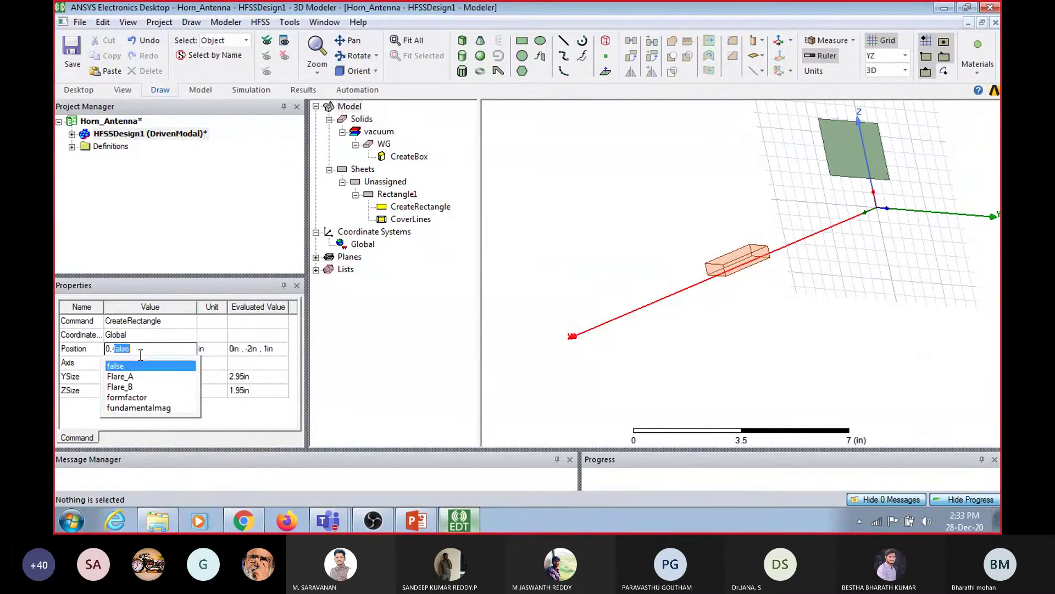
key("Down")
type("/2")
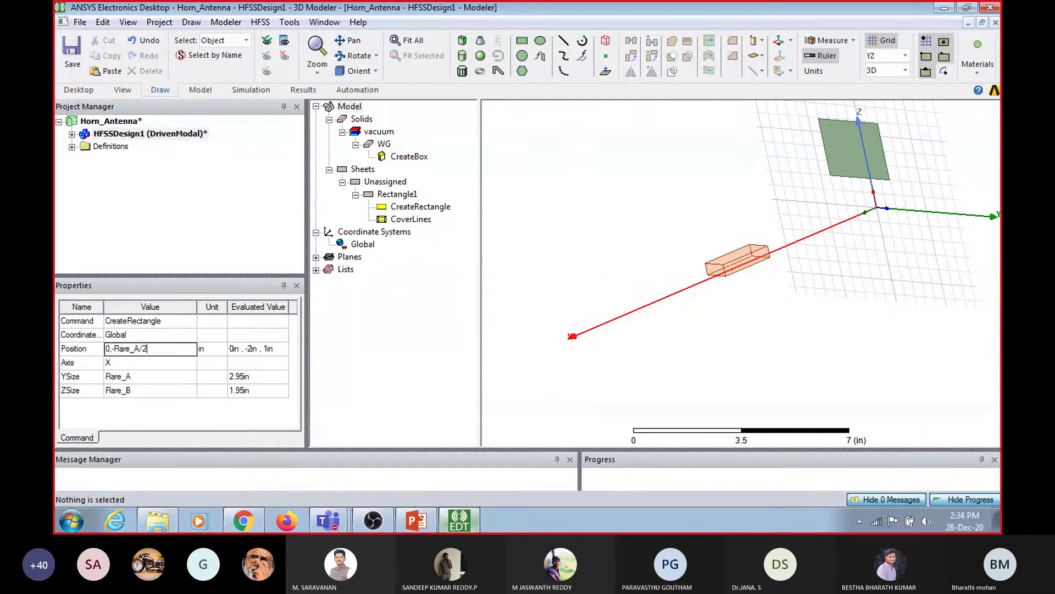
type(",Flare/B")
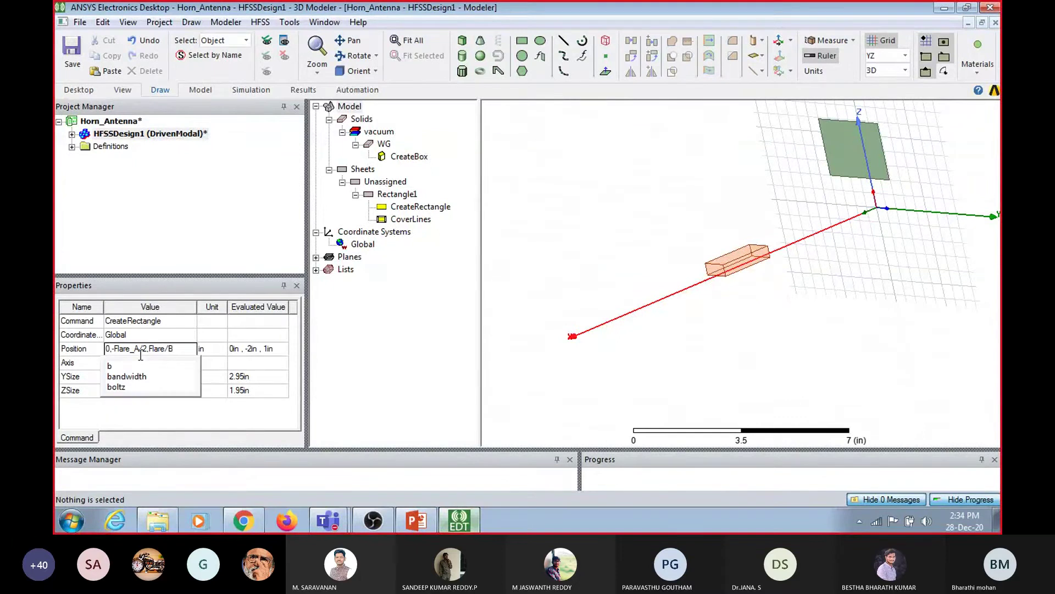
key("Return")
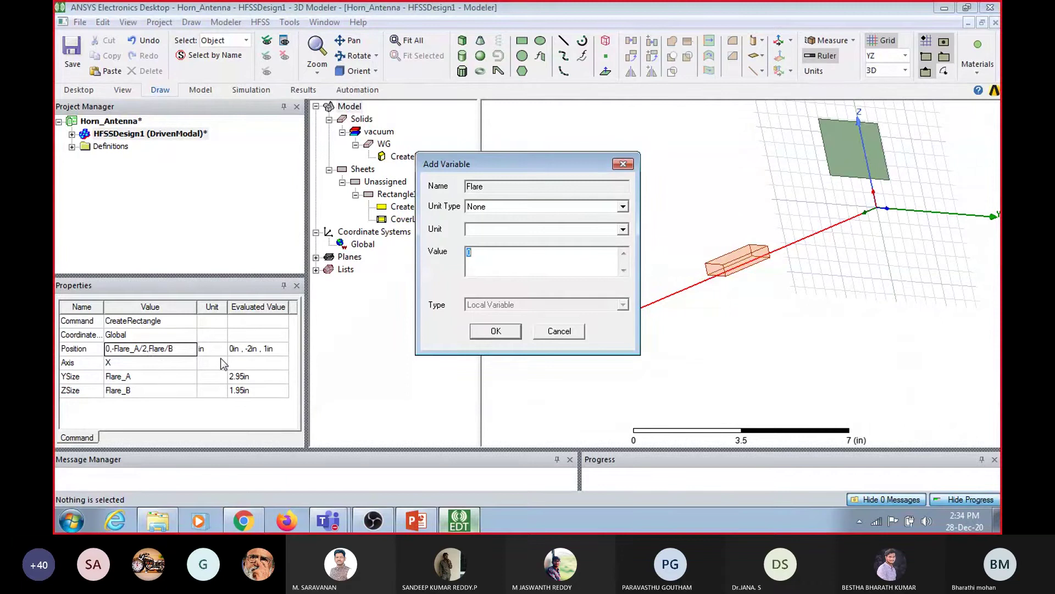
left_click(559, 330)
key("BackSpace")
key("BackSpace")
type("_")
type("B/2")
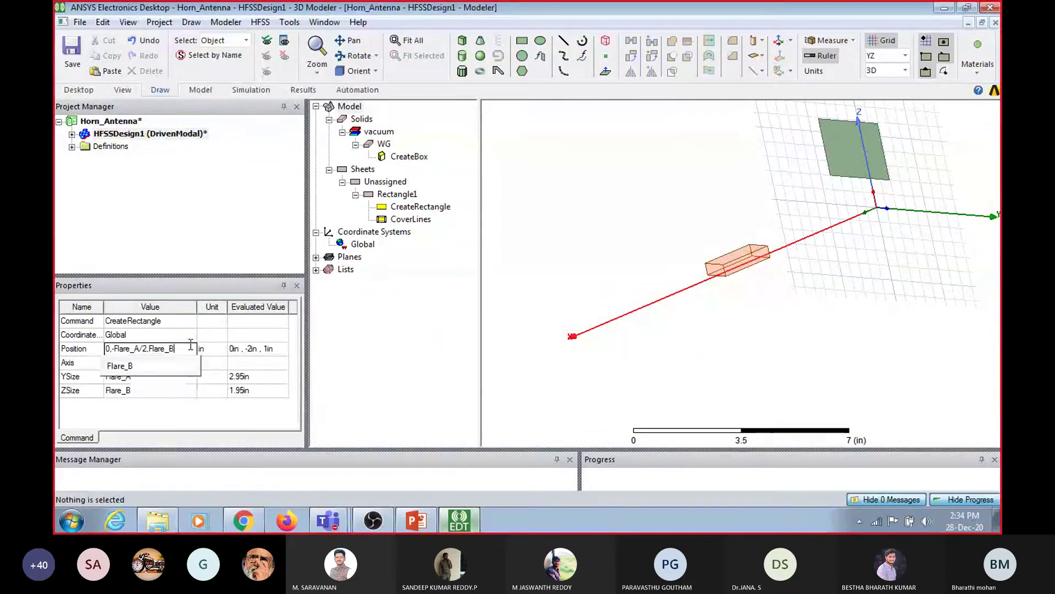
key("Return")
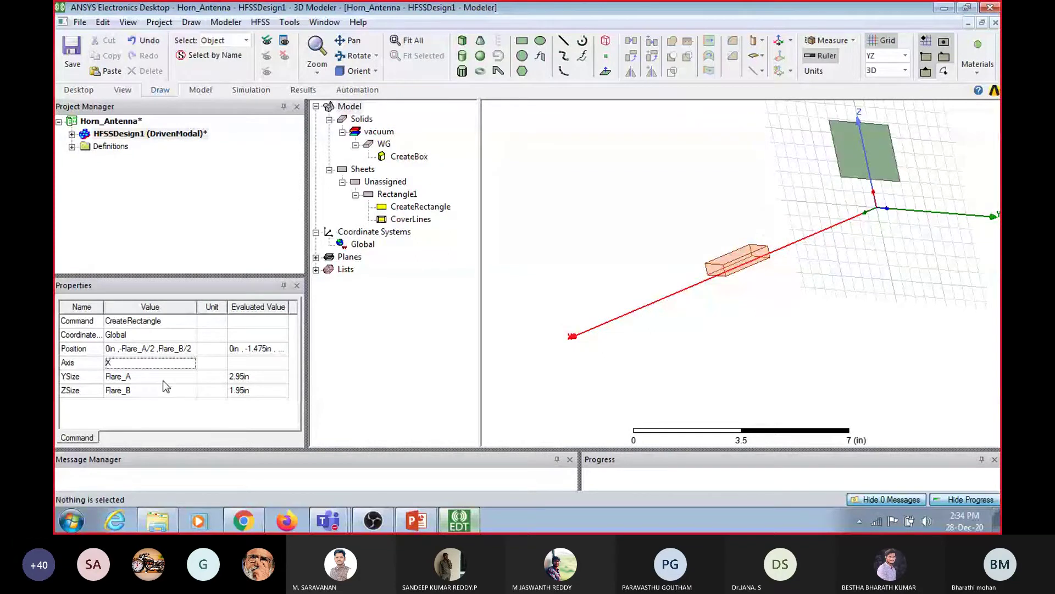
Negate the Z coordinate of the flare rectangle's position, making it -Flare_B/2
left_click(158, 351)
left_click(158, 351)
type("-")
key("Return")
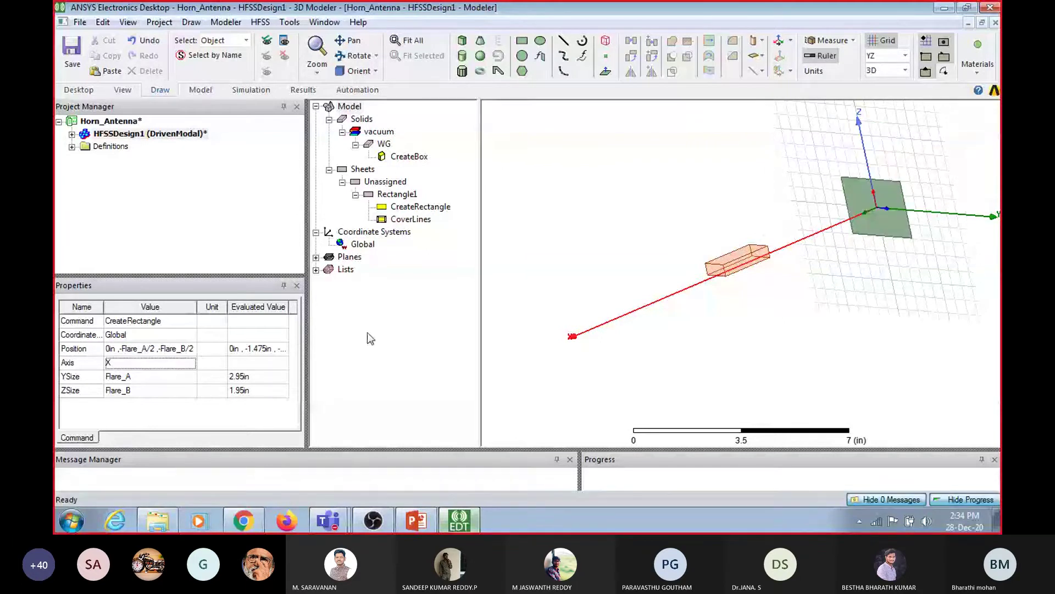
left_click(403, 196)
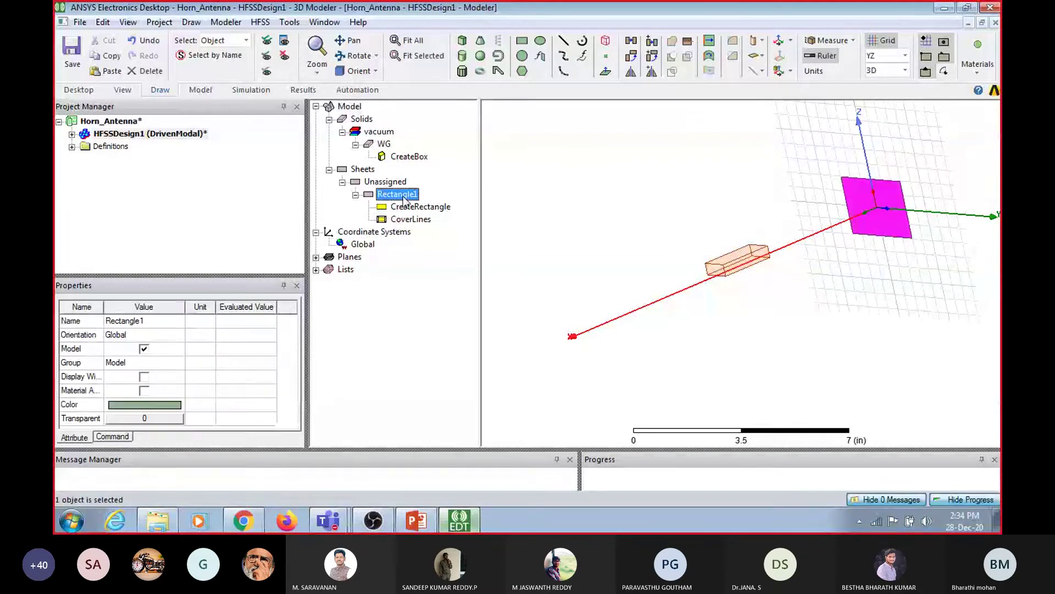
left_click(851, 271)
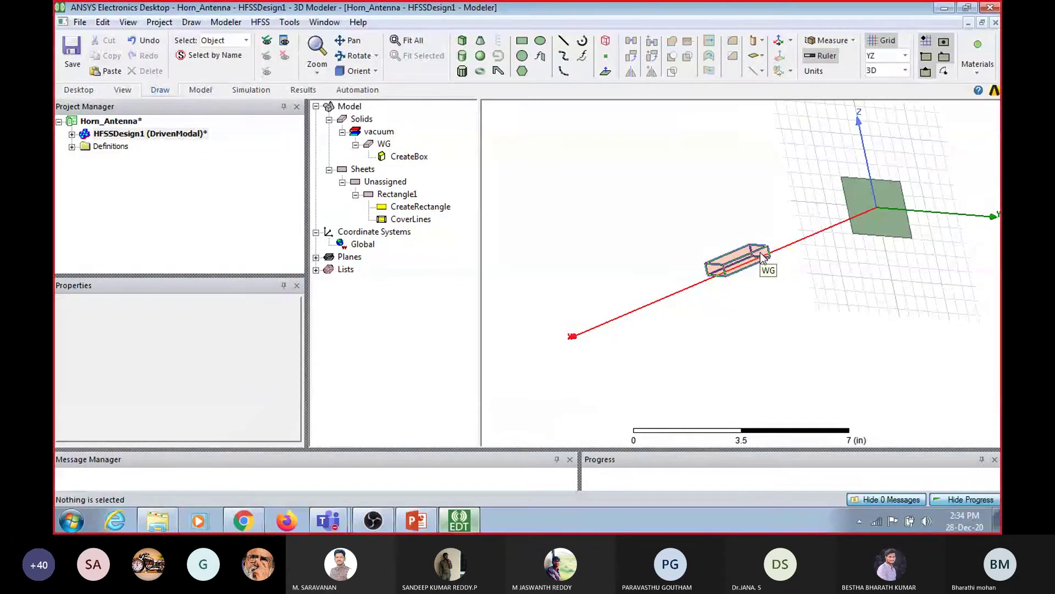
left_click(405, 196)
left_click(388, 145)
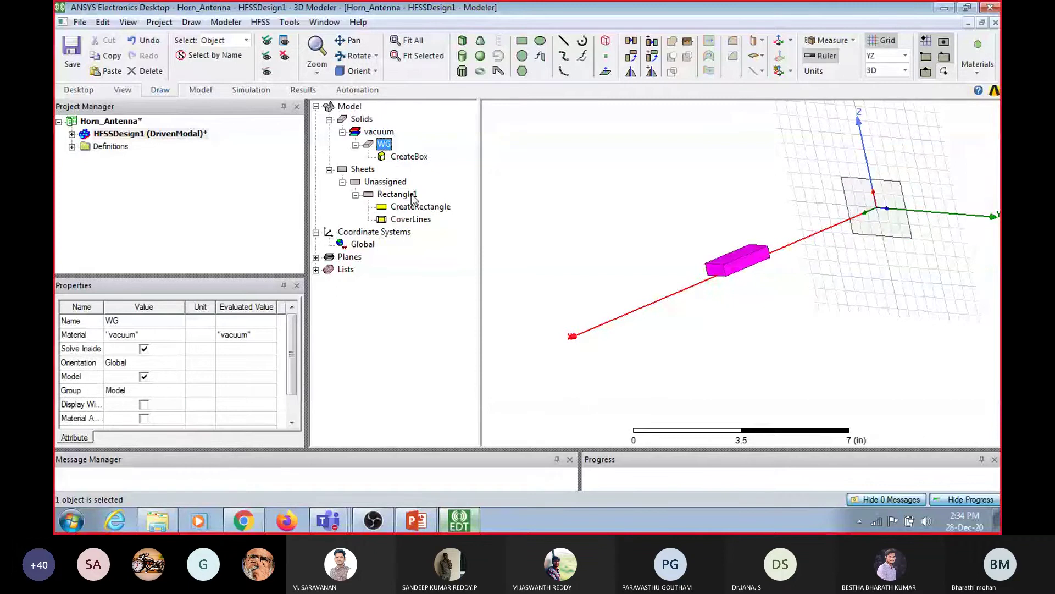
left_click(412, 196, "ctrl")
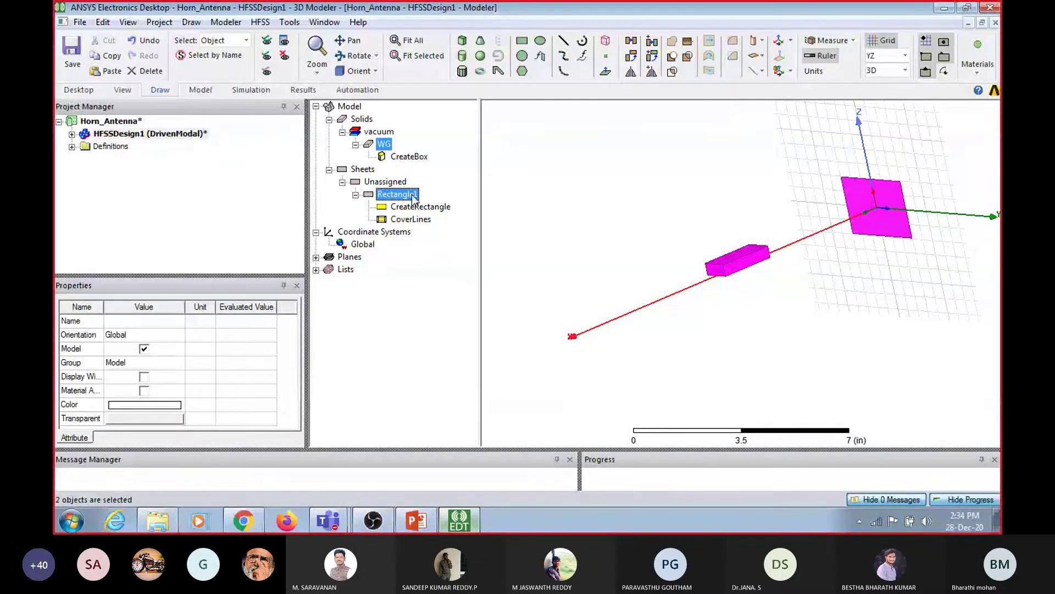
left_click(263, 24)
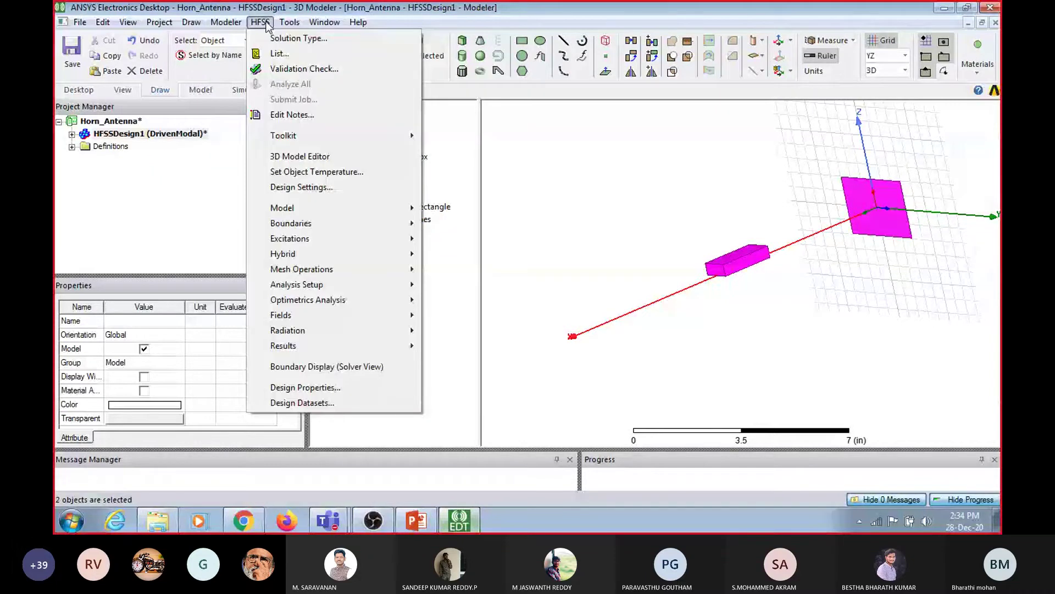
mouse_move(282, 25)
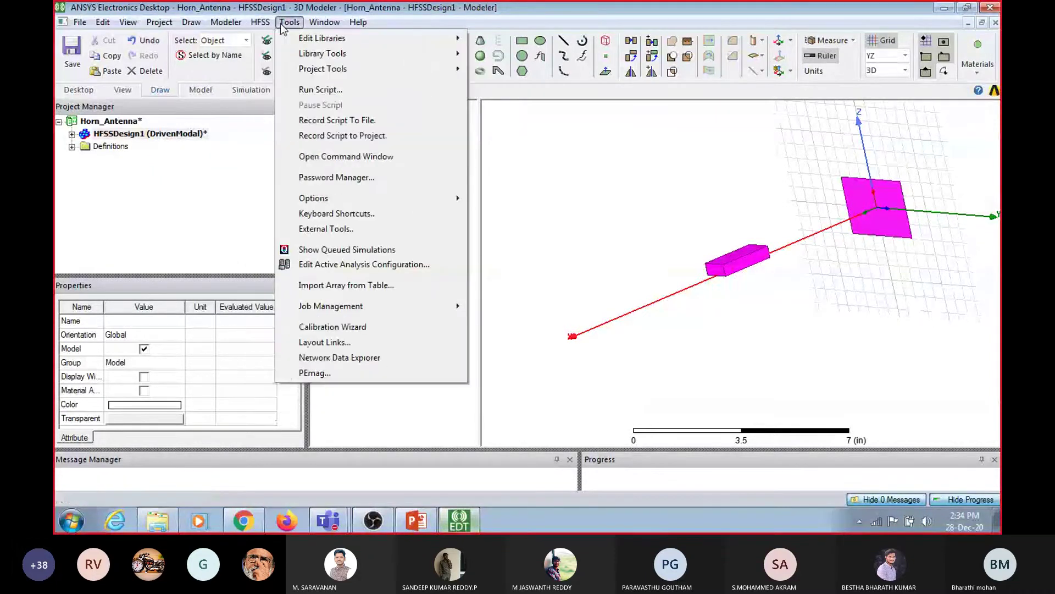
mouse_move(226, 23)
mouse_move(259, 294)
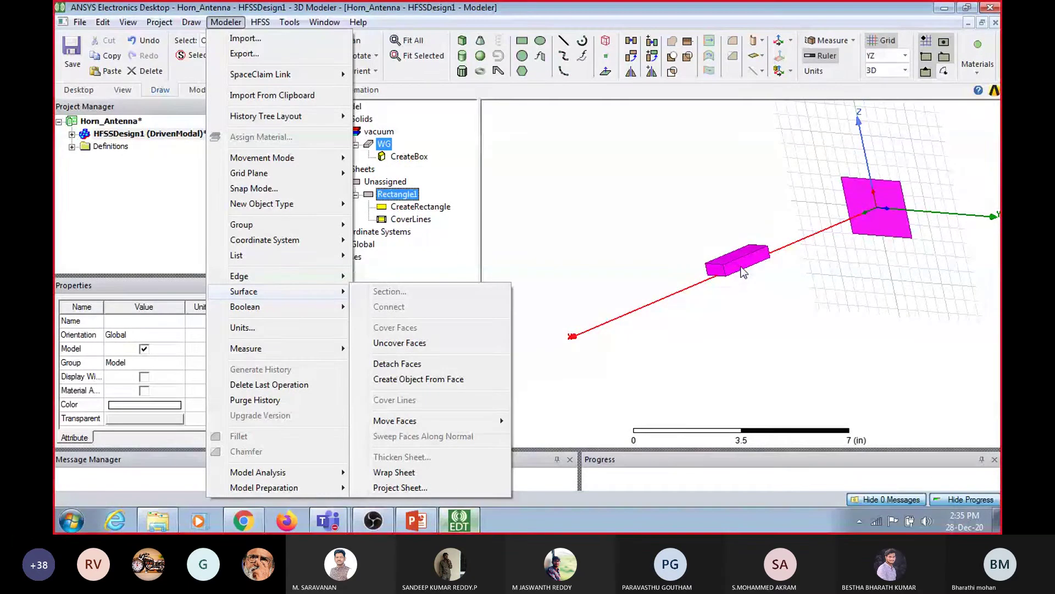
left_click(718, 263)
left_click(738, 265)
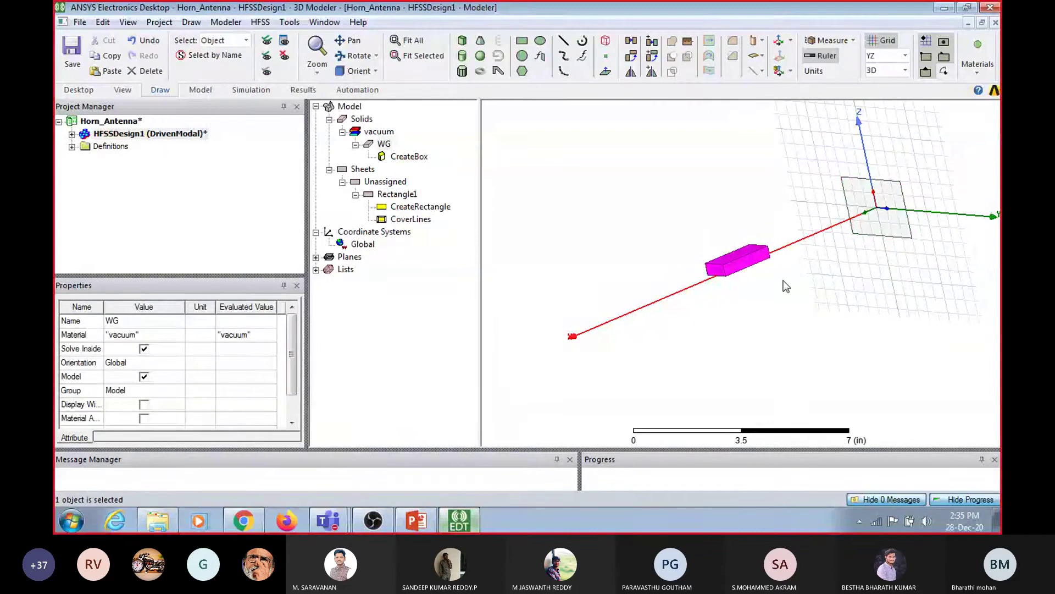
left_click(881, 231)
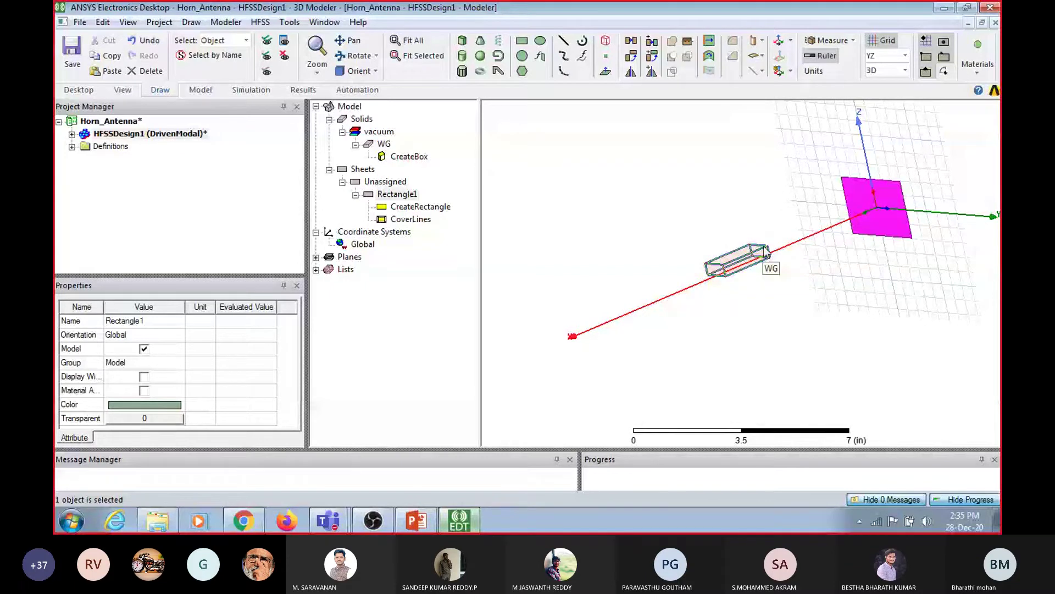
left_click(763, 248)
left_click(762, 200)
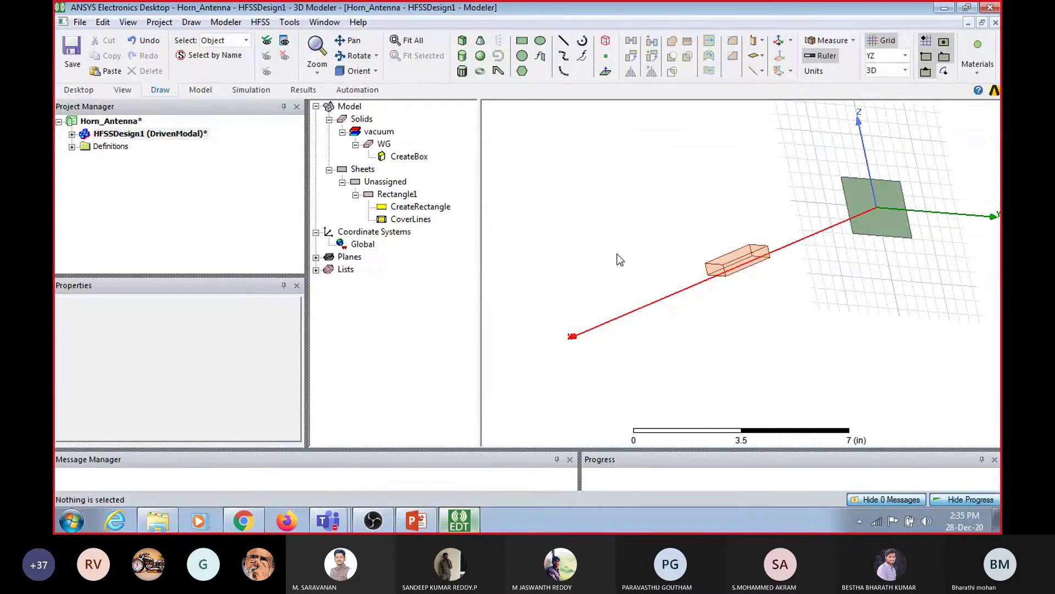
Switch the selection mode from objects to faces
left_click(103, 24)
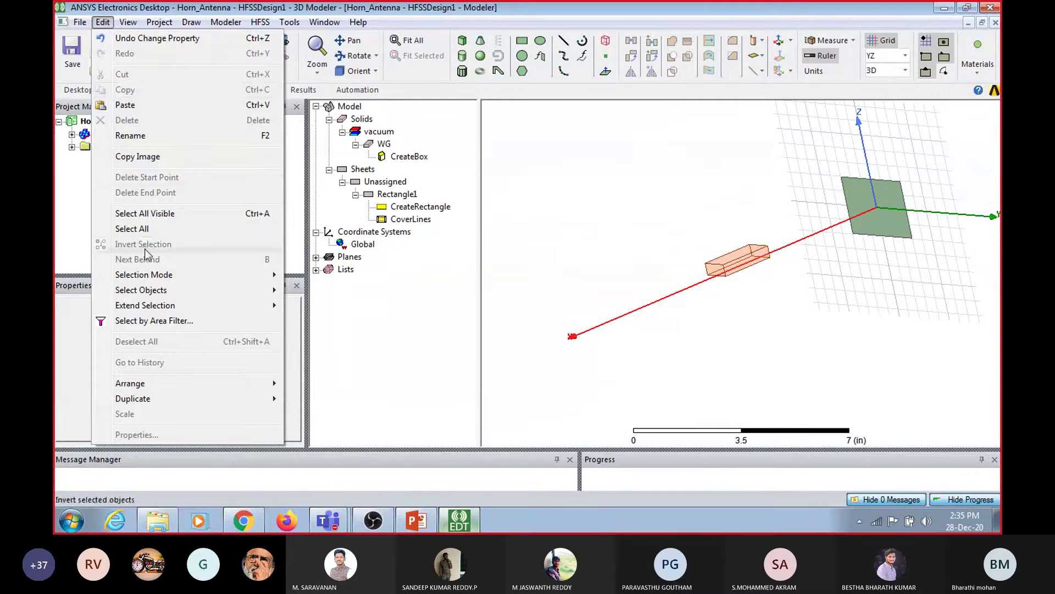
mouse_move(144, 275)
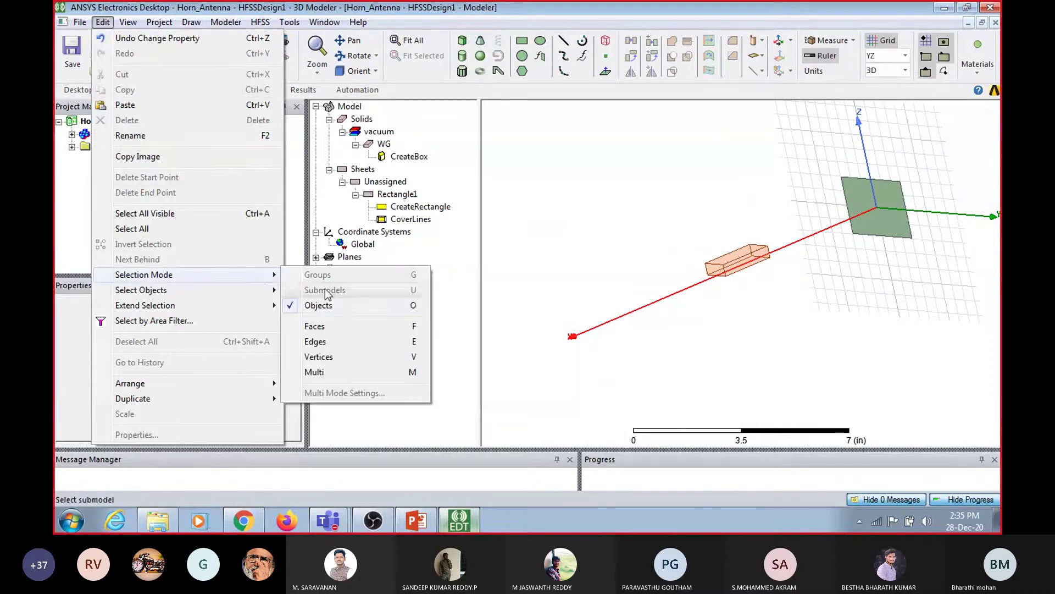
left_click(339, 327)
Try to pick the end face of the WG box directly in the model, and clear the selection
left_click(745, 266)
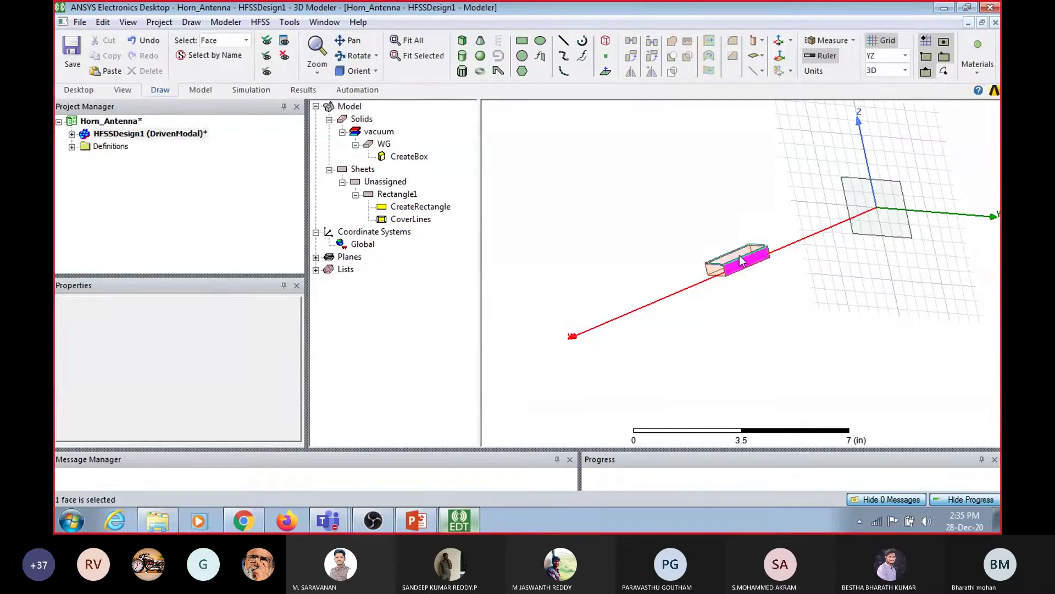
left_click(740, 255)
left_click(715, 269)
left_click(740, 269)
left_click(743, 253)
left_click(754, 259)
left_click(110, 24)
left_click(488, 259)
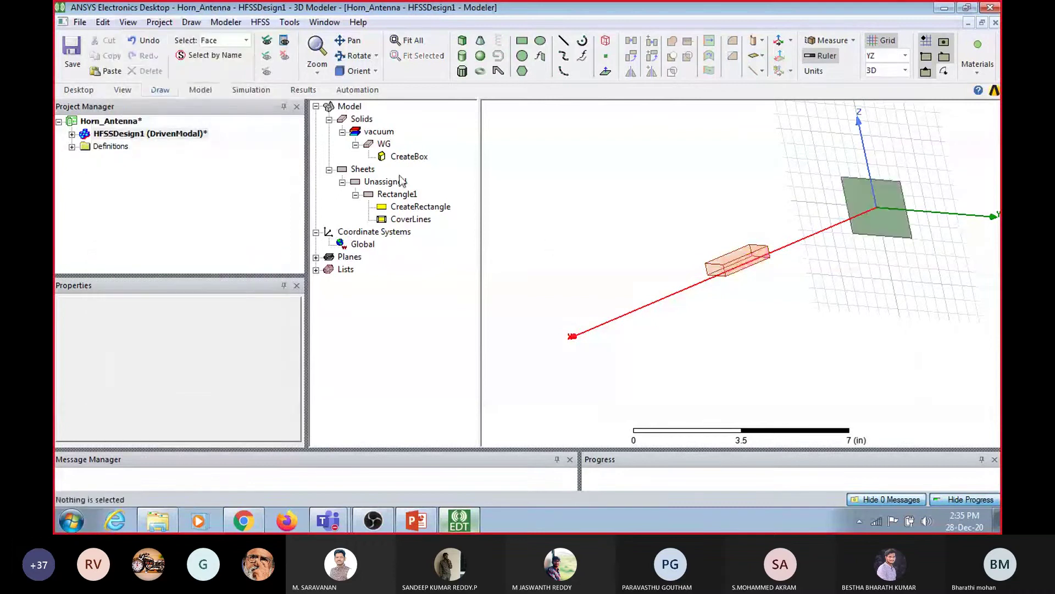
Select Face10 of WG by name, the waveguide's end face towards the flare rectangle
left_click(384, 145)
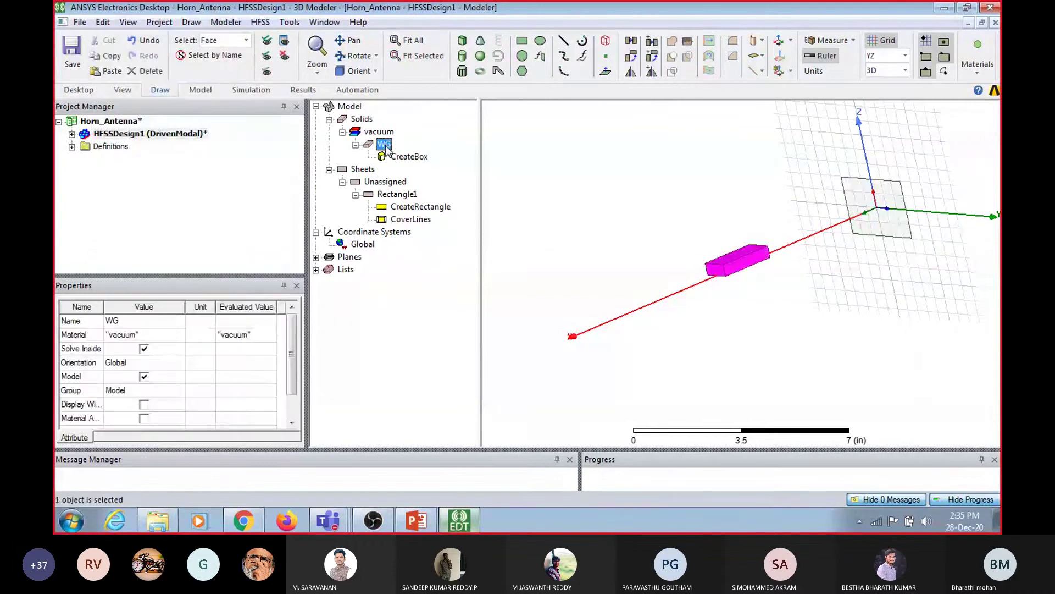
left_click(105, 23)
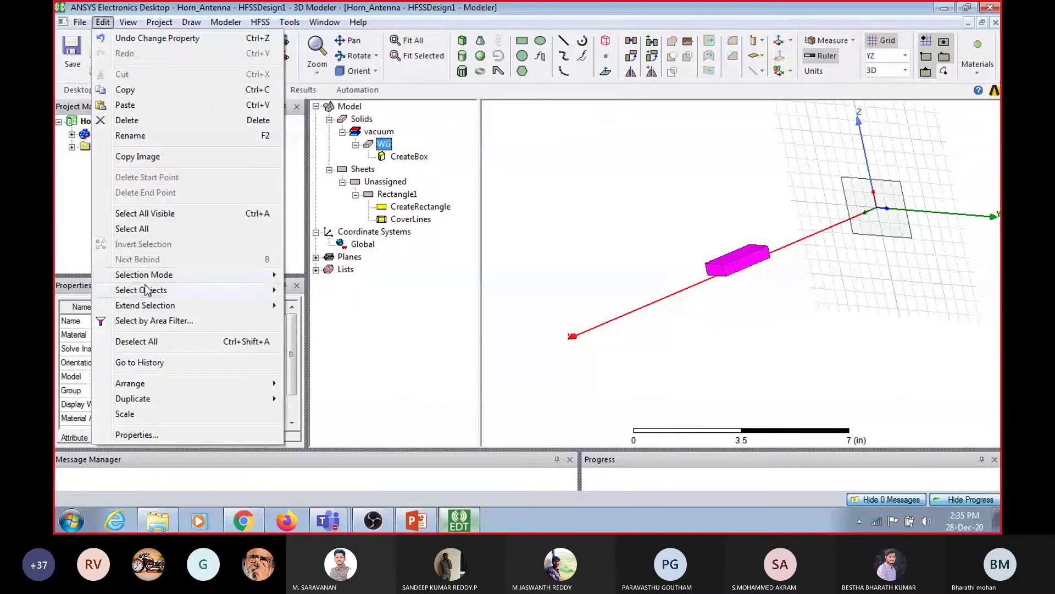
mouse_move(147, 293)
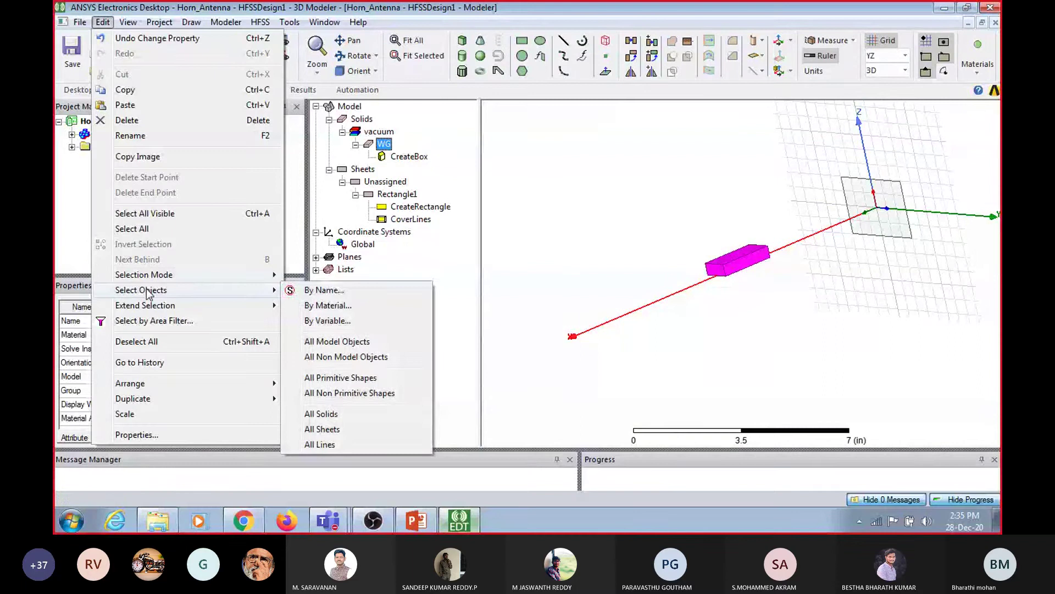
left_click(337, 293)
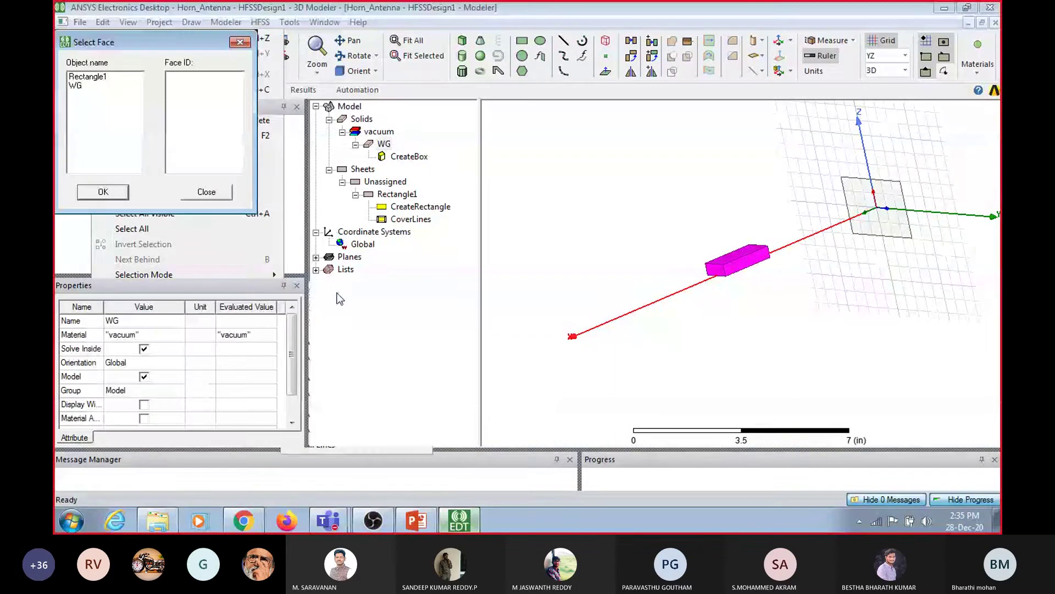
left_click(84, 86)
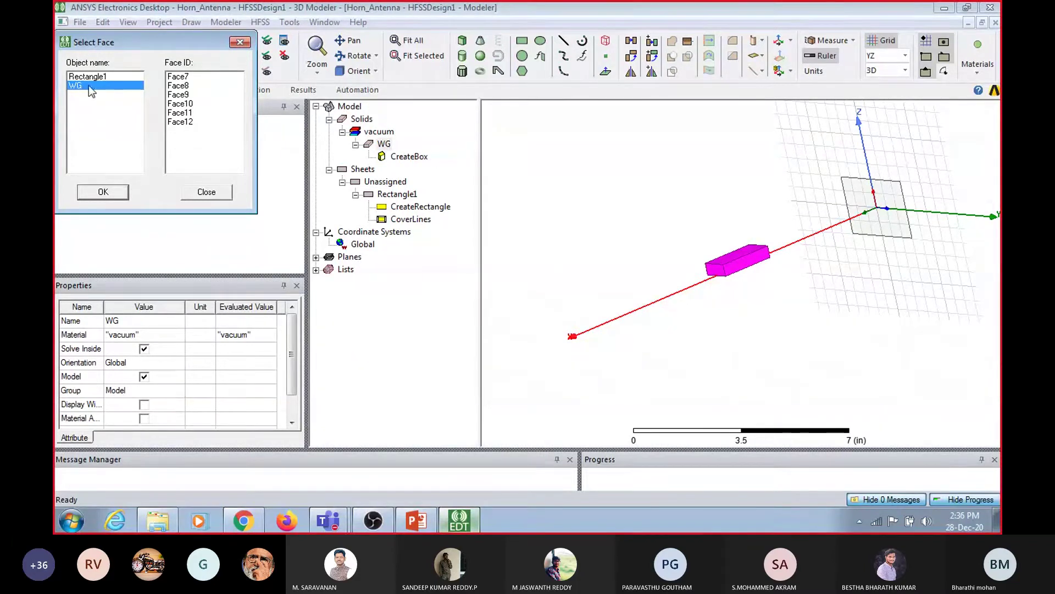
left_click(185, 77)
left_click(524, 240)
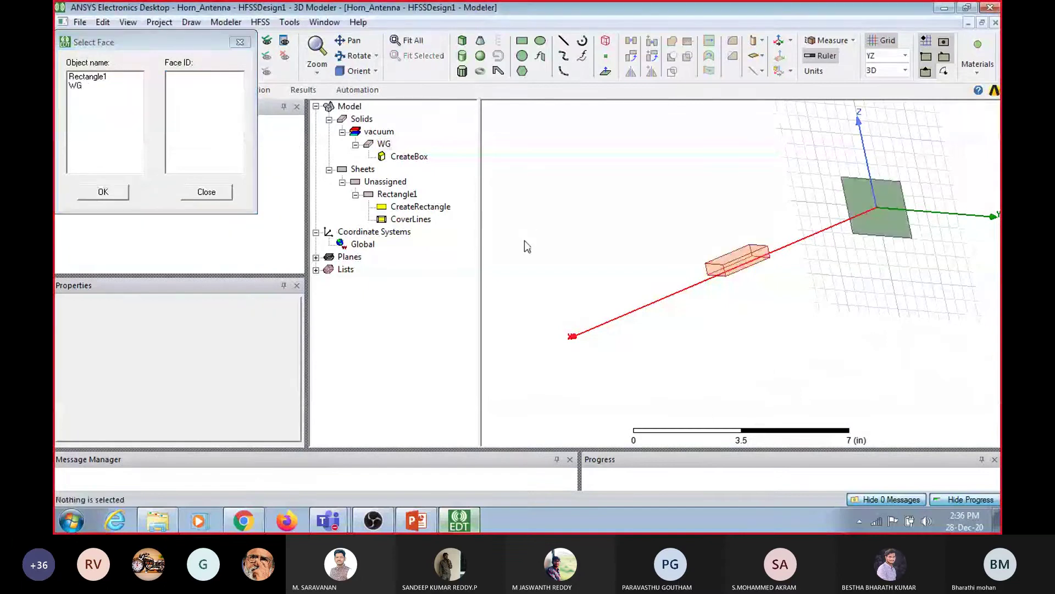
left_click(74, 86)
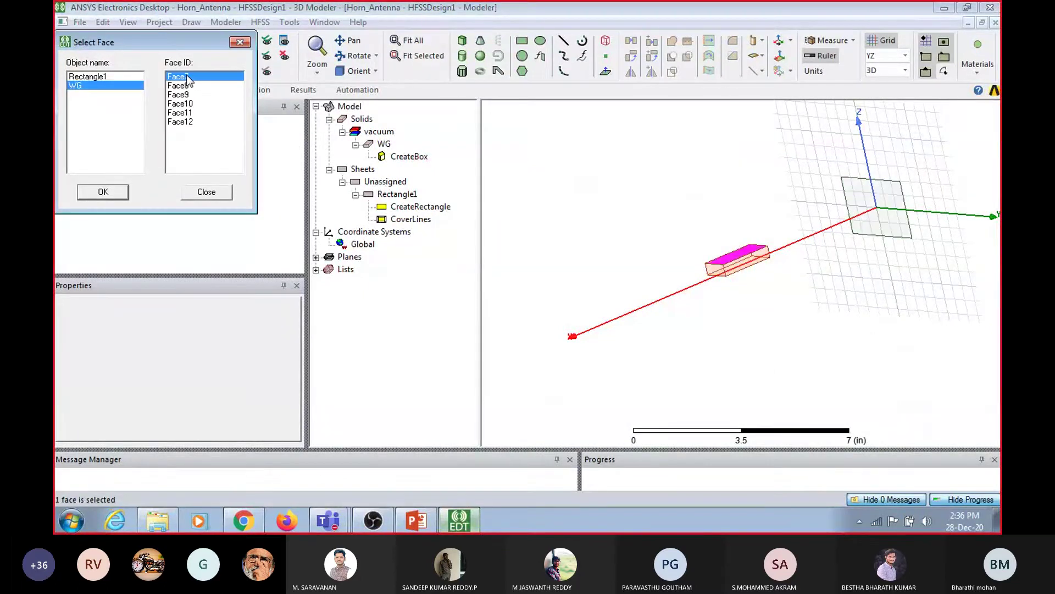
left_click(186, 86)
left_click(188, 103)
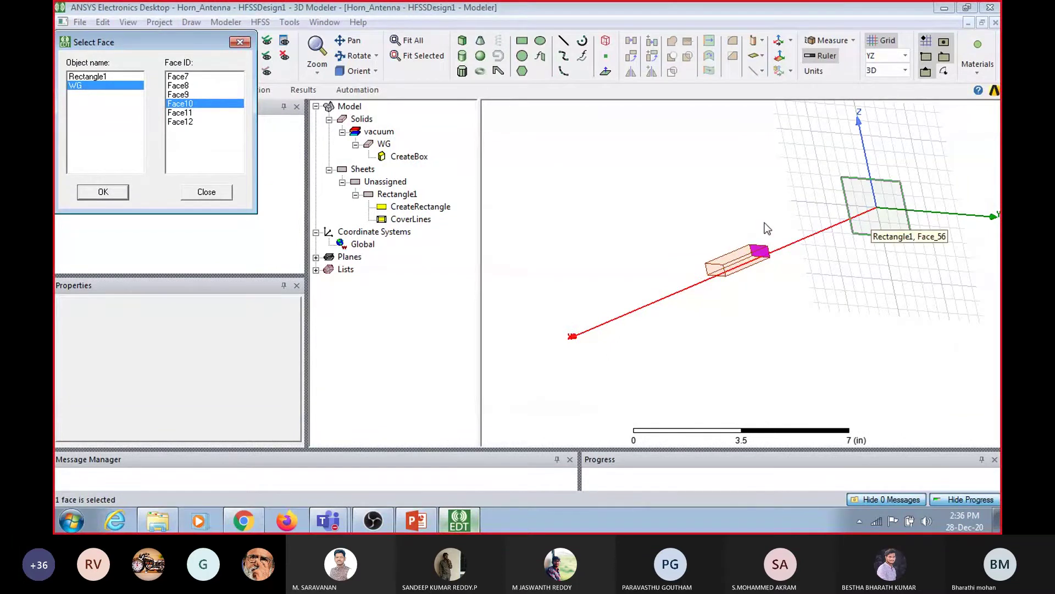
left_click(104, 192)
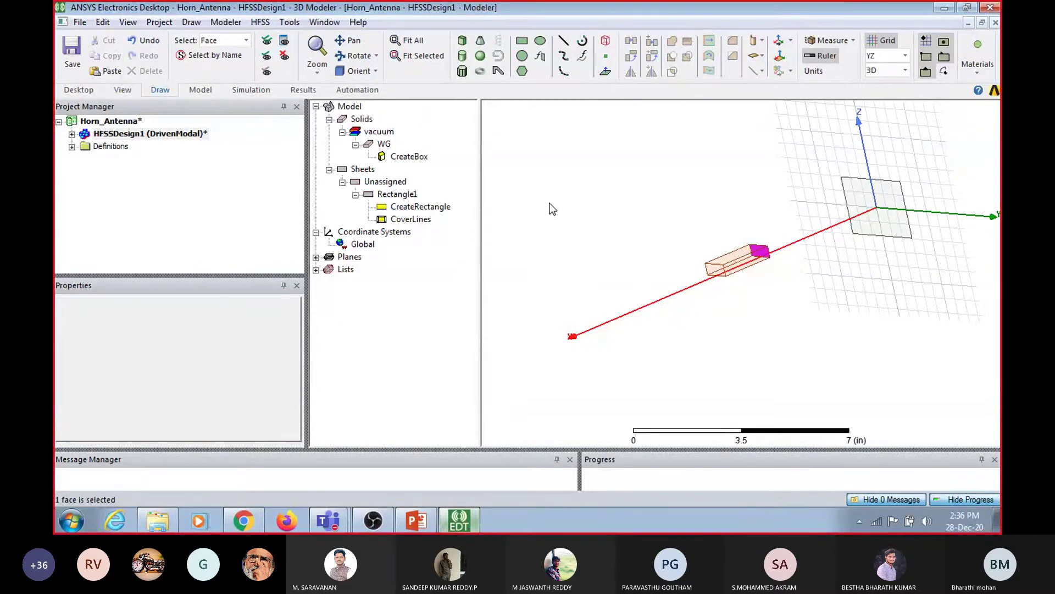
Create a separate sheet object from the selected end face of WG
left_click(261, 23)
mouse_move(226, 22)
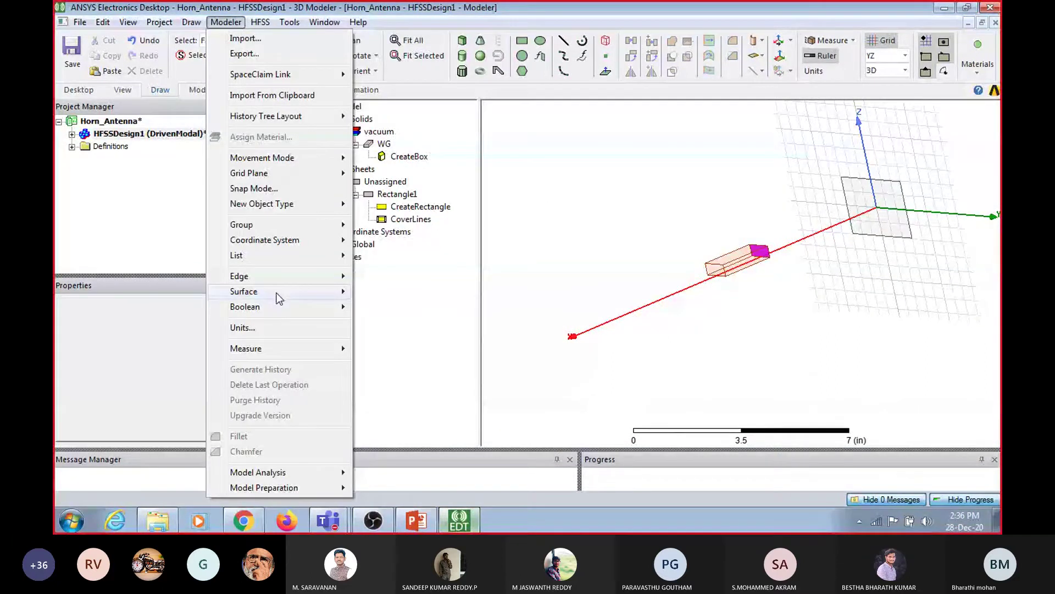
mouse_move(277, 297)
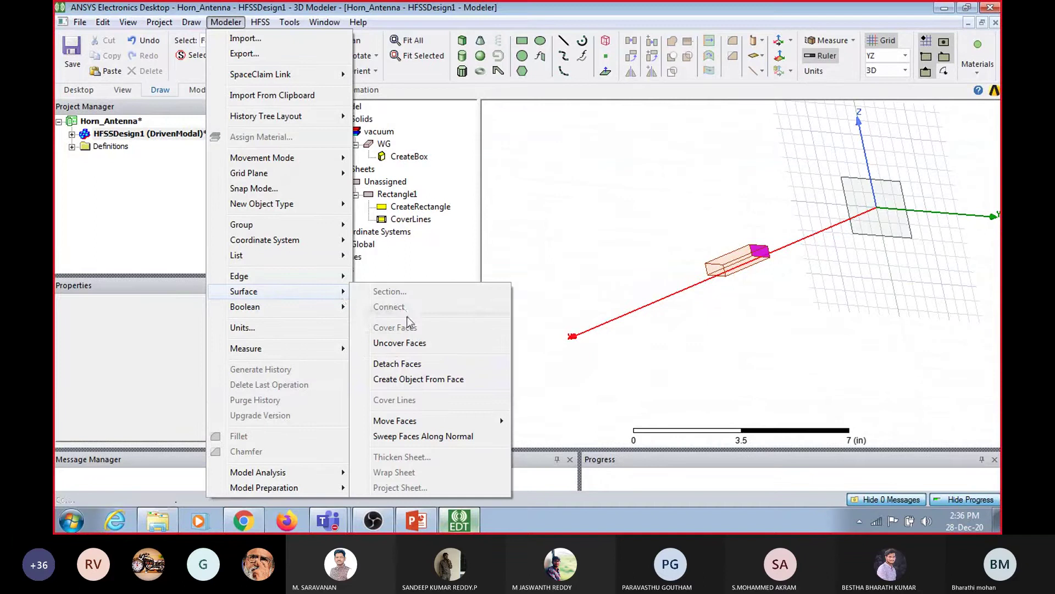
left_click(417, 378)
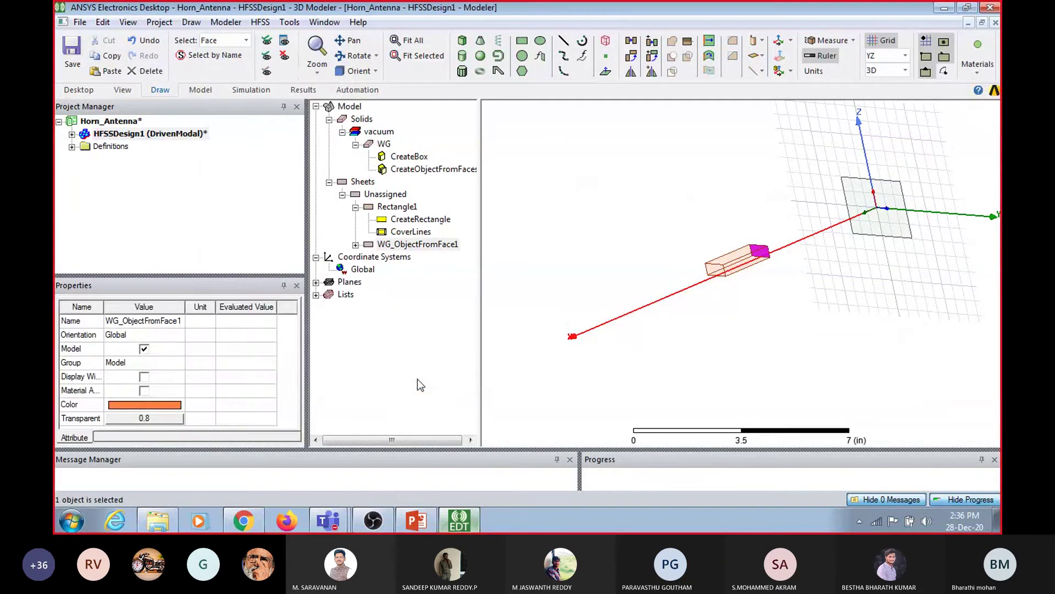
Connect Rectangle1 and the sheet made from the WG end face into a flare, with Rectangle1 selected first
left_click(413, 245)
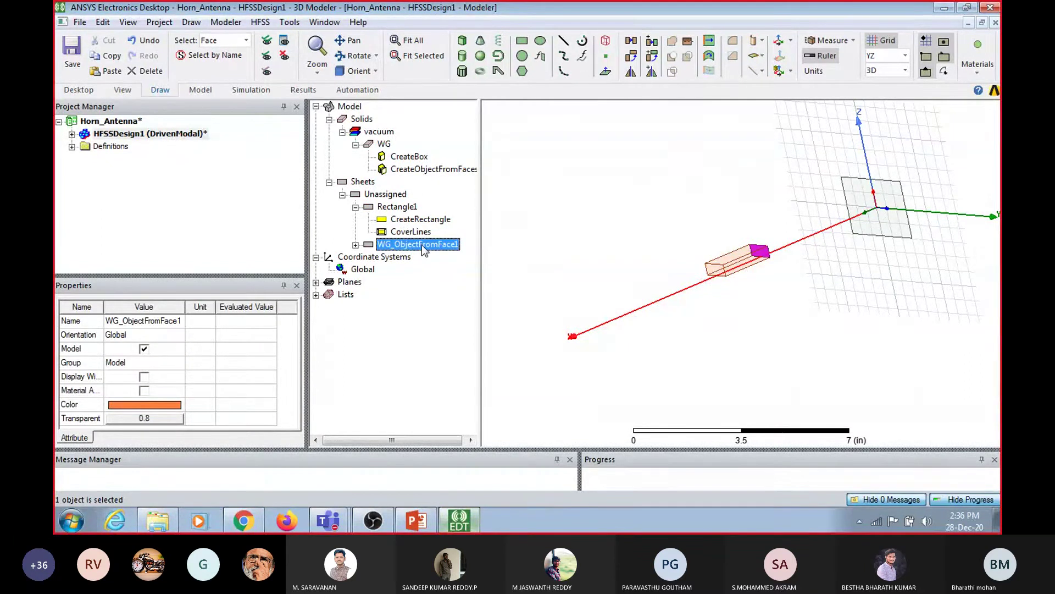
left_click(397, 208)
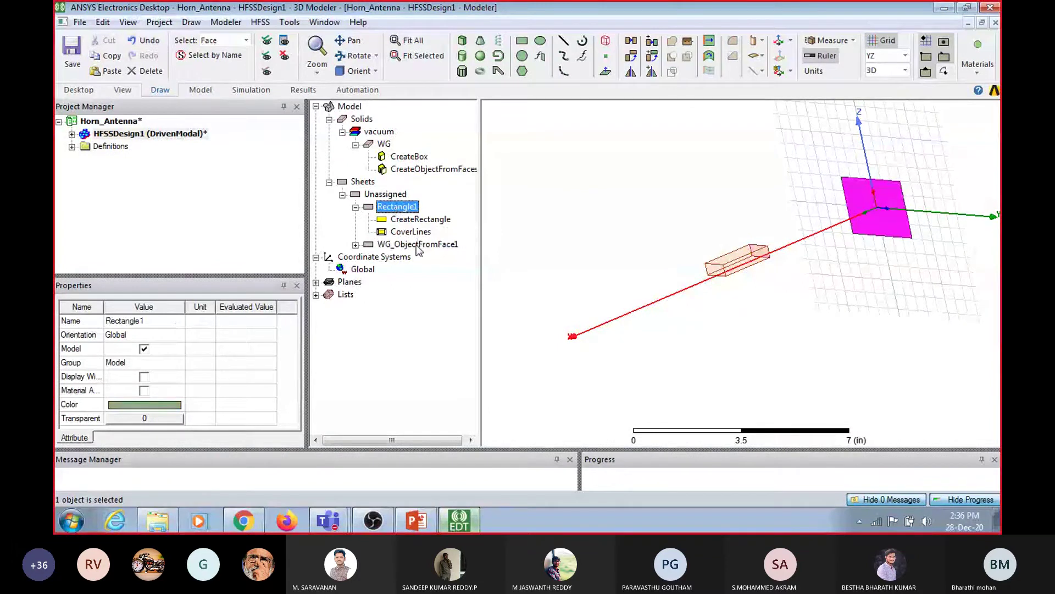
left_click(416, 245, "ctrl")
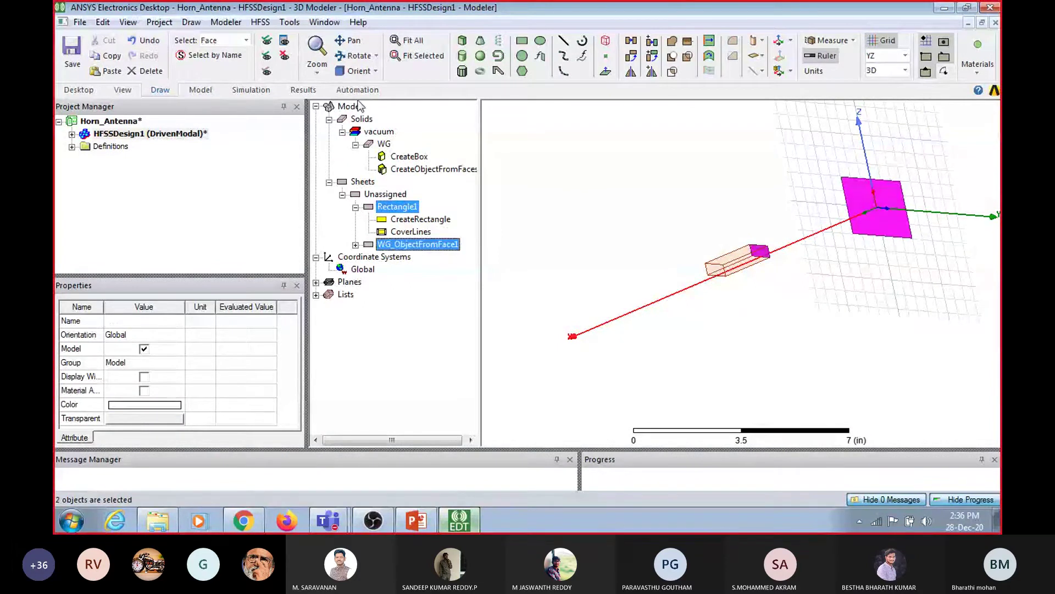
left_click(234, 23)
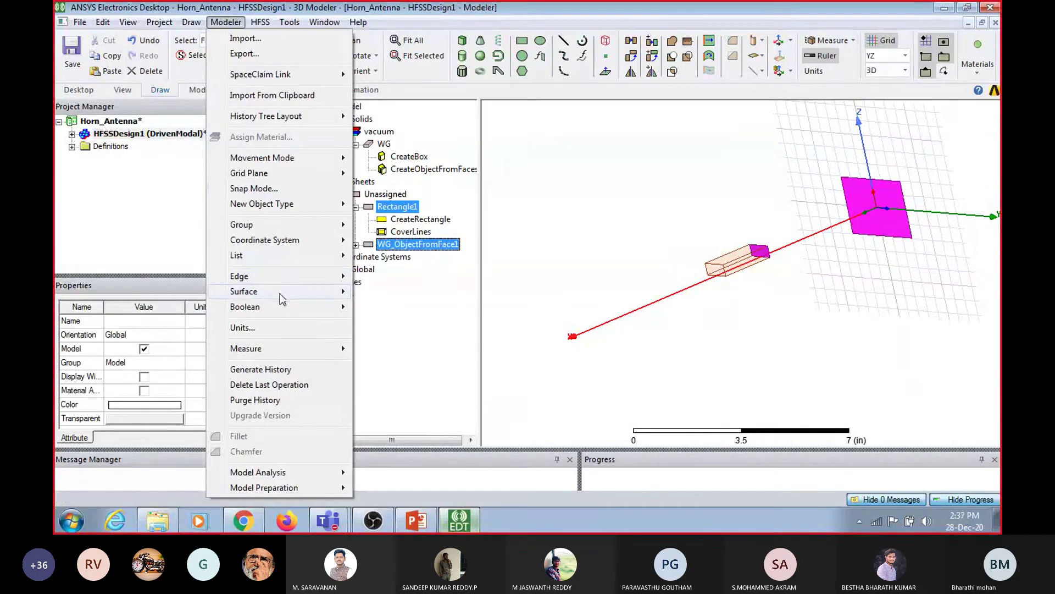
mouse_move(296, 295)
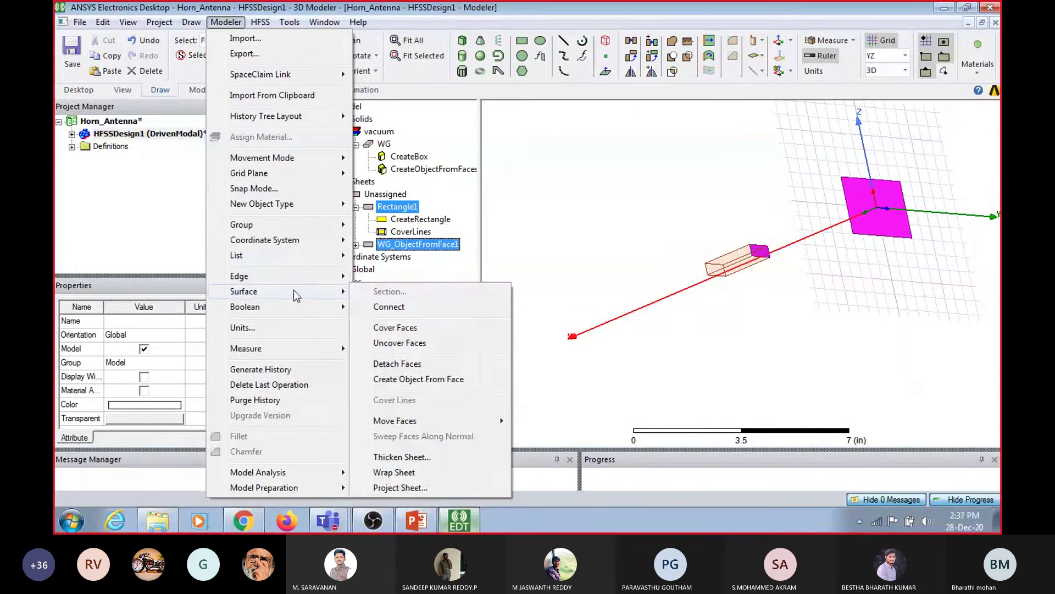
left_click(390, 308)
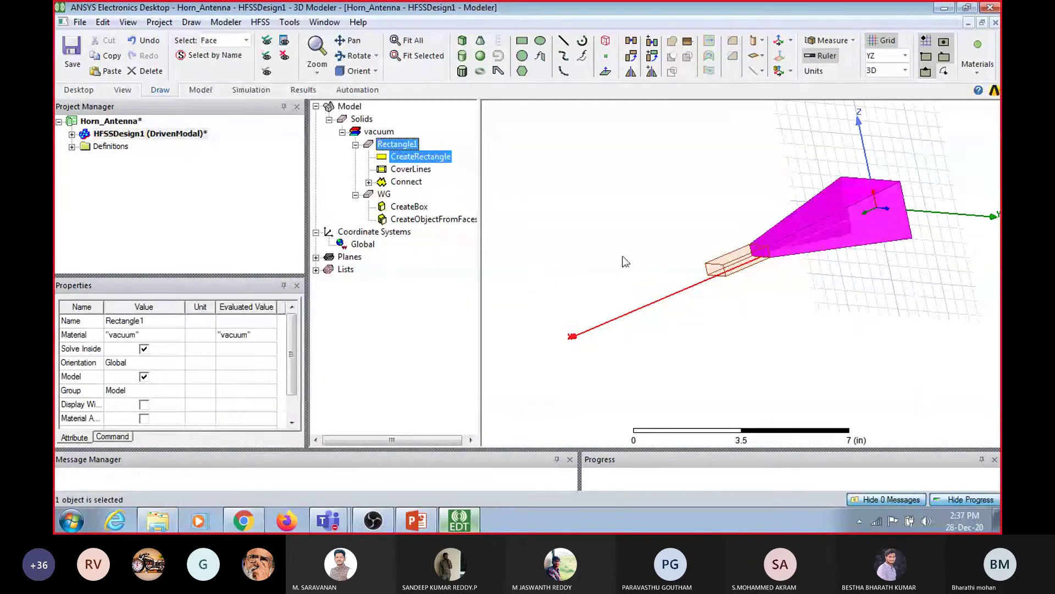
left_click(662, 232)
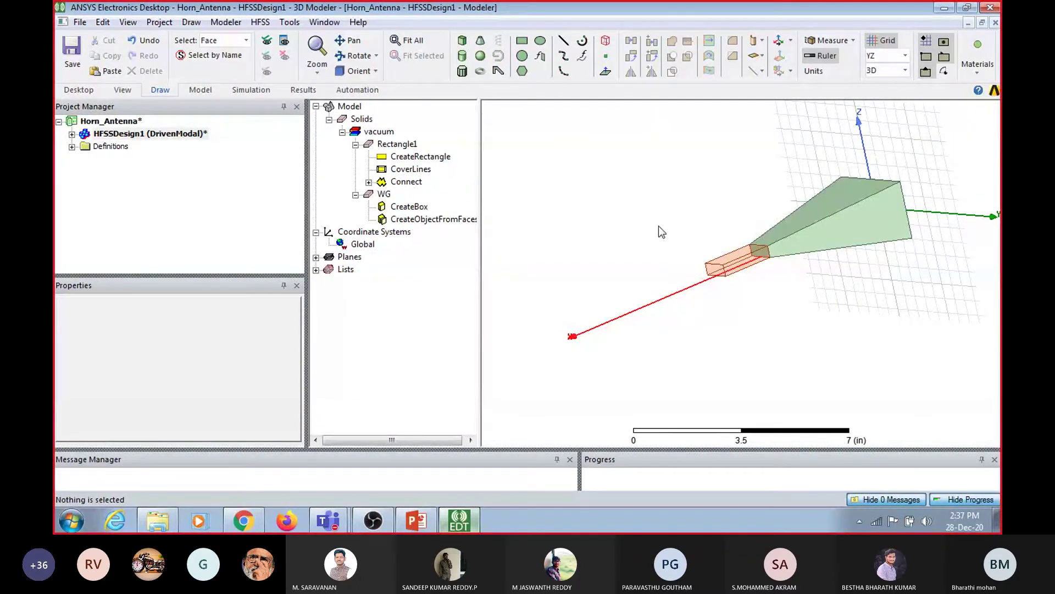
Undo the Connect operation and the sheet creation from the WG end face, redo one excess undo, and clear the selection
key("ctrl+z")
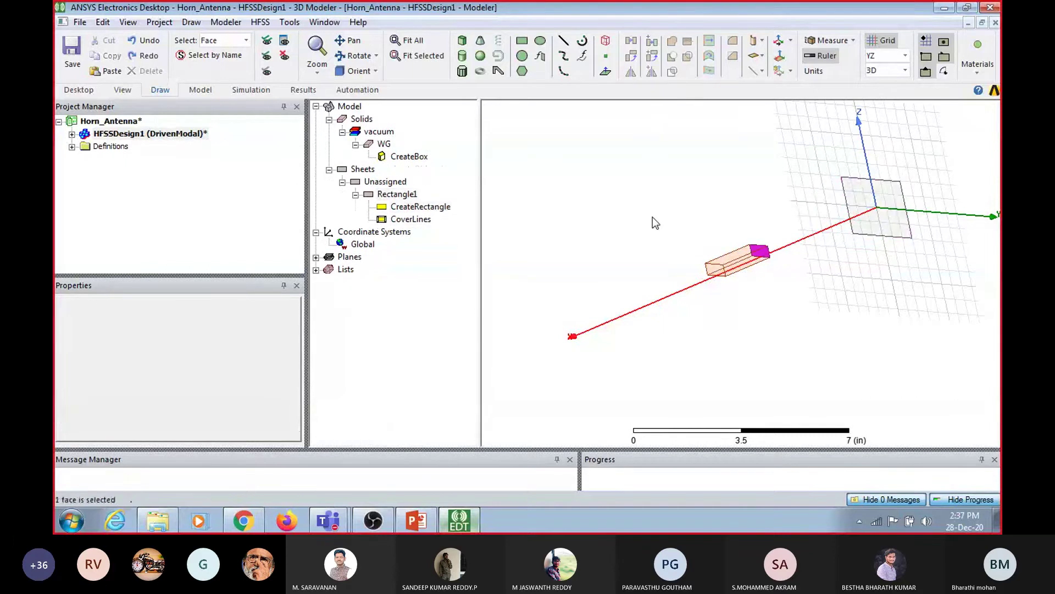
key("ctrl+z")
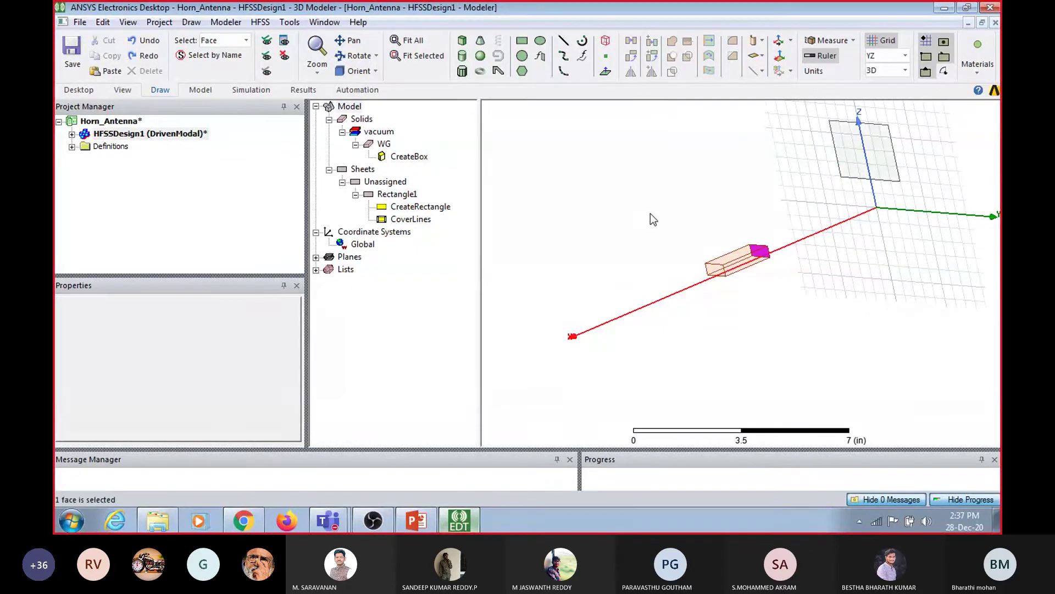
key("ctrl+y")
left_click(621, 206)
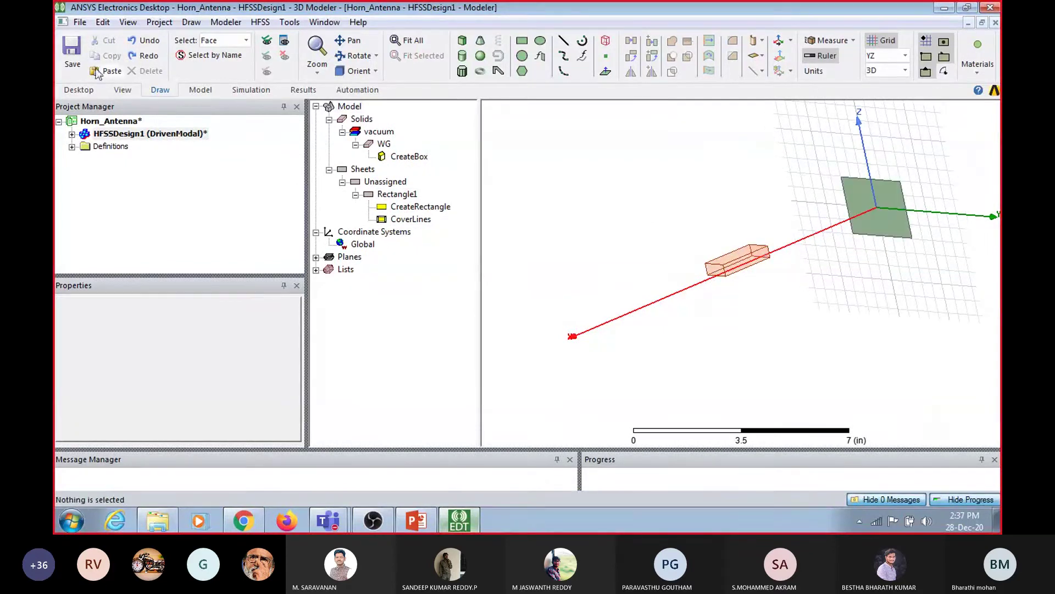
Select Face10 of WG by name, the end face towards the flare rectangle
left_click(104, 22)
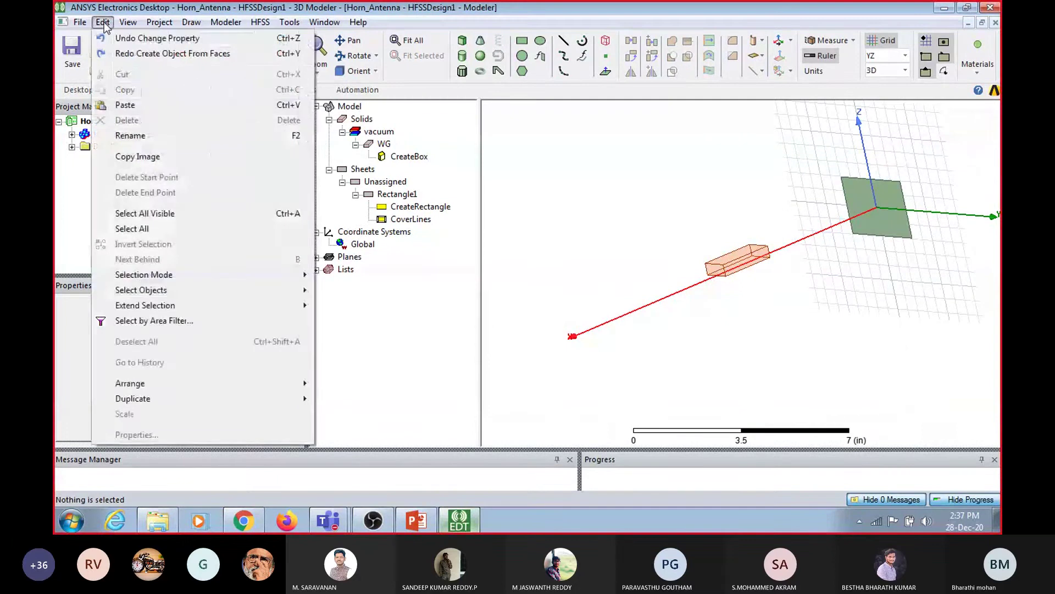
mouse_move(137, 275)
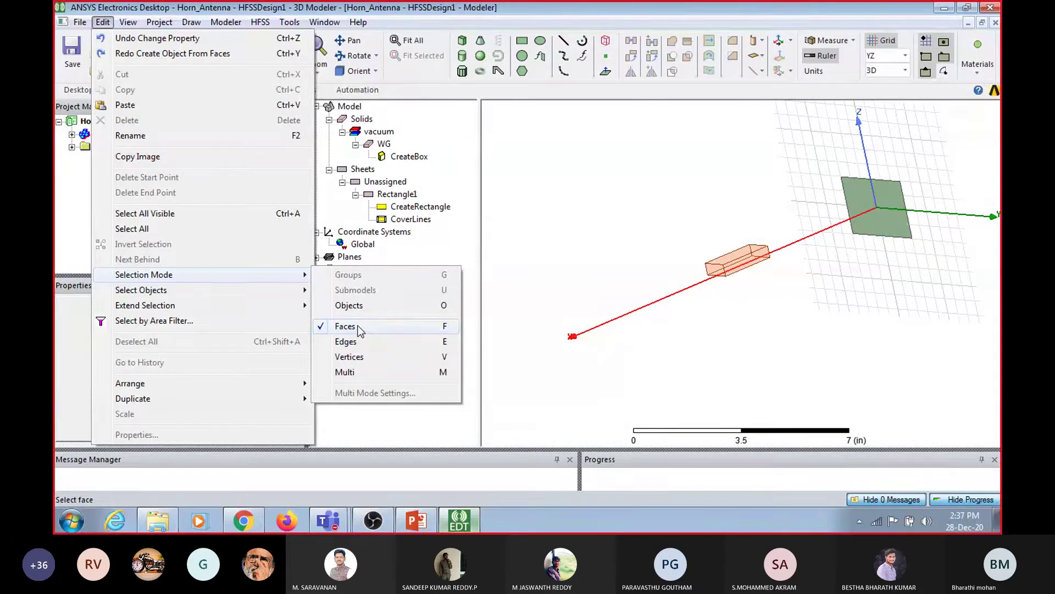
mouse_move(251, 291)
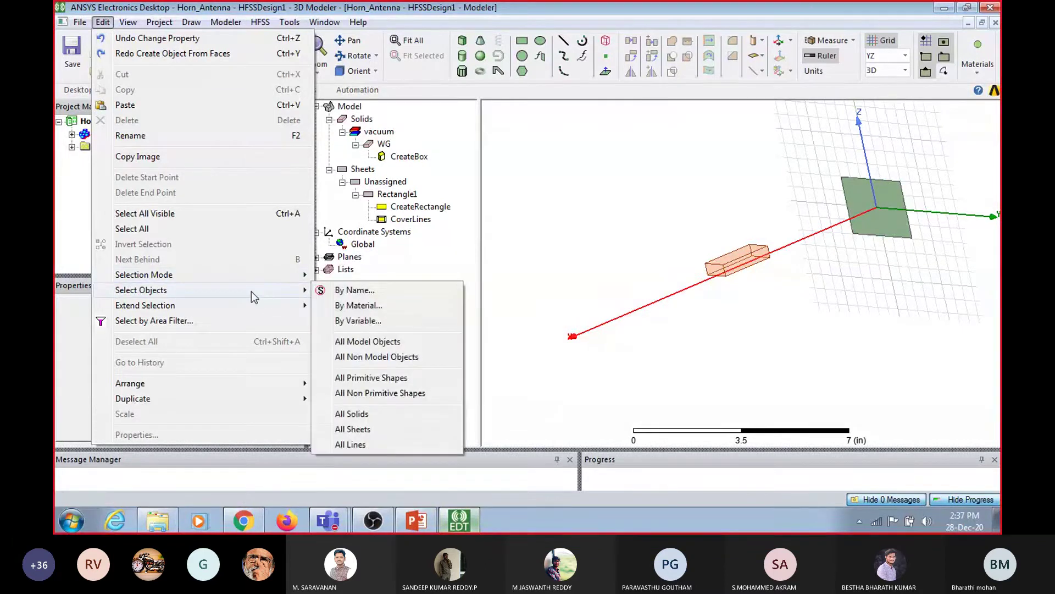
left_click(341, 294)
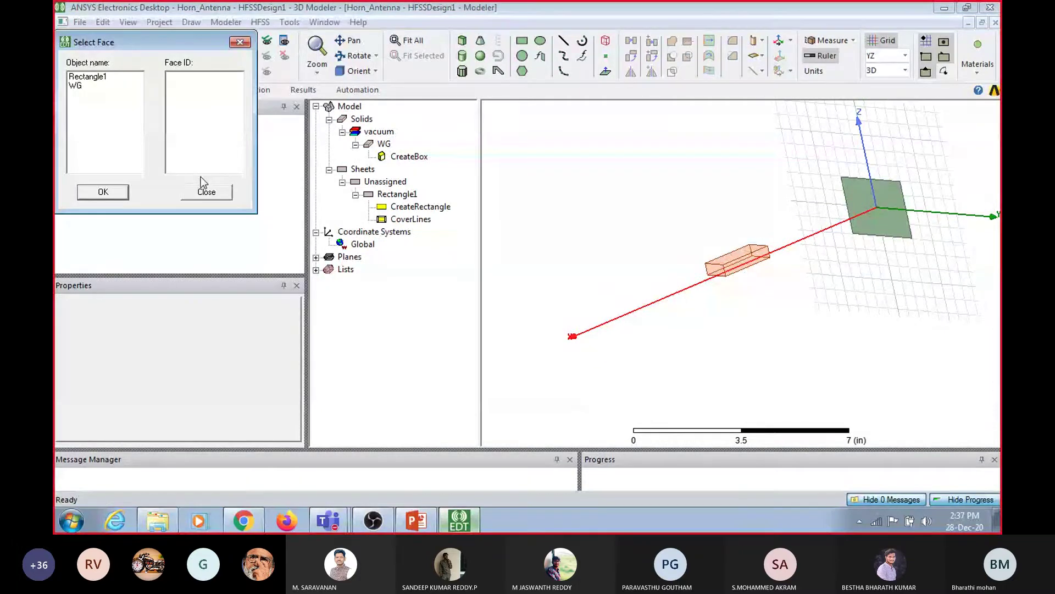
left_click(82, 87)
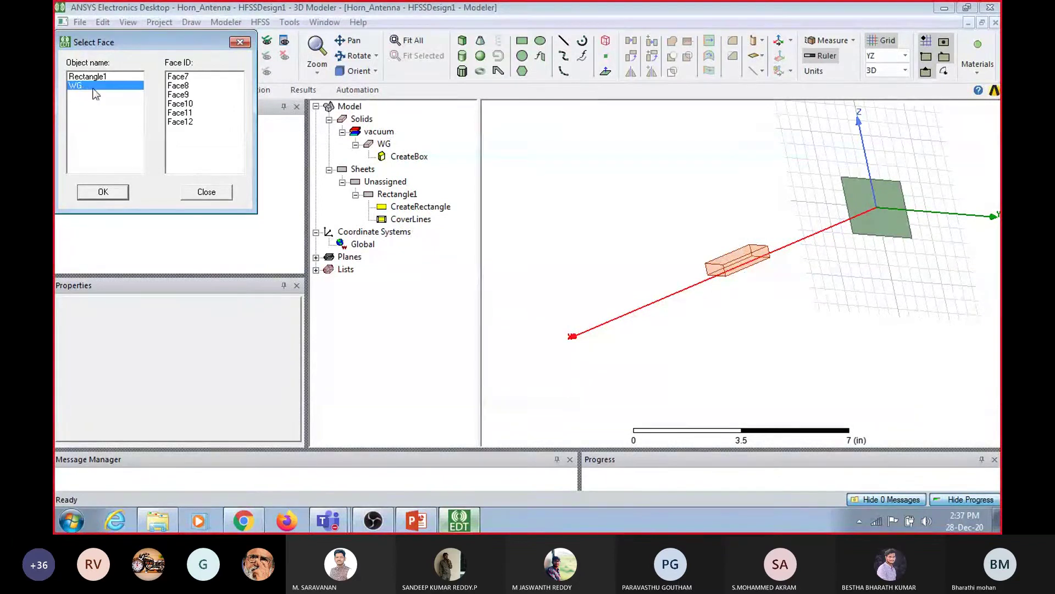
left_click(186, 106)
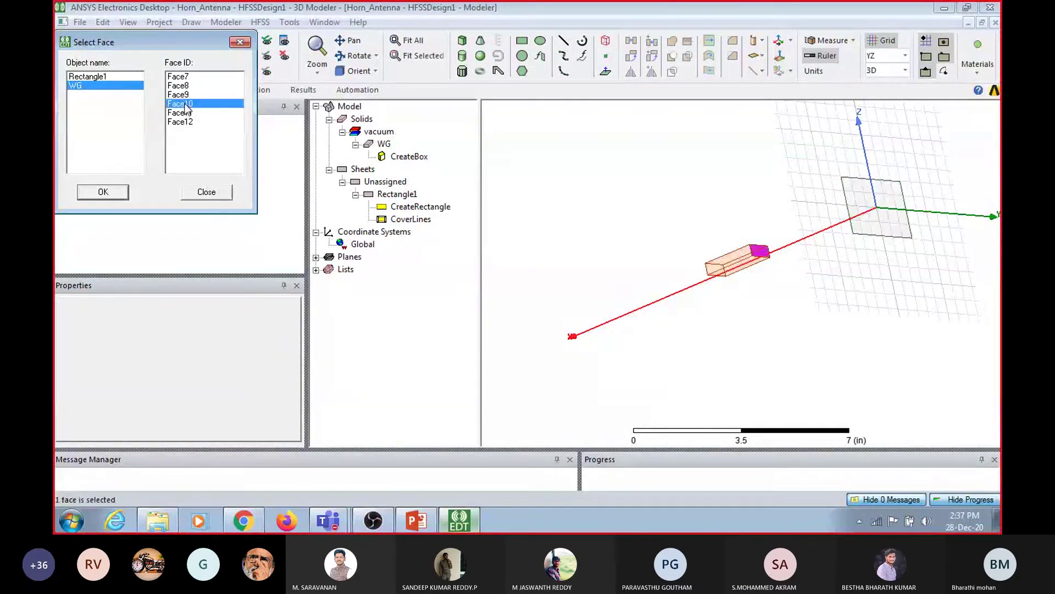
left_click(103, 192)
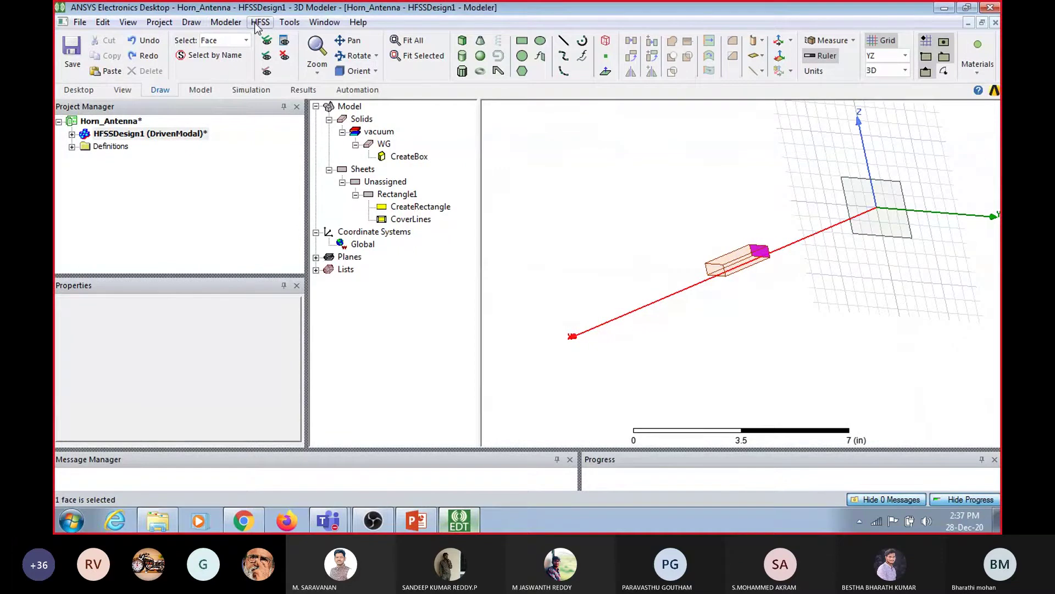
Create a separate sheet object from the selected waveguide end face
left_click(226, 22)
mouse_move(244, 292)
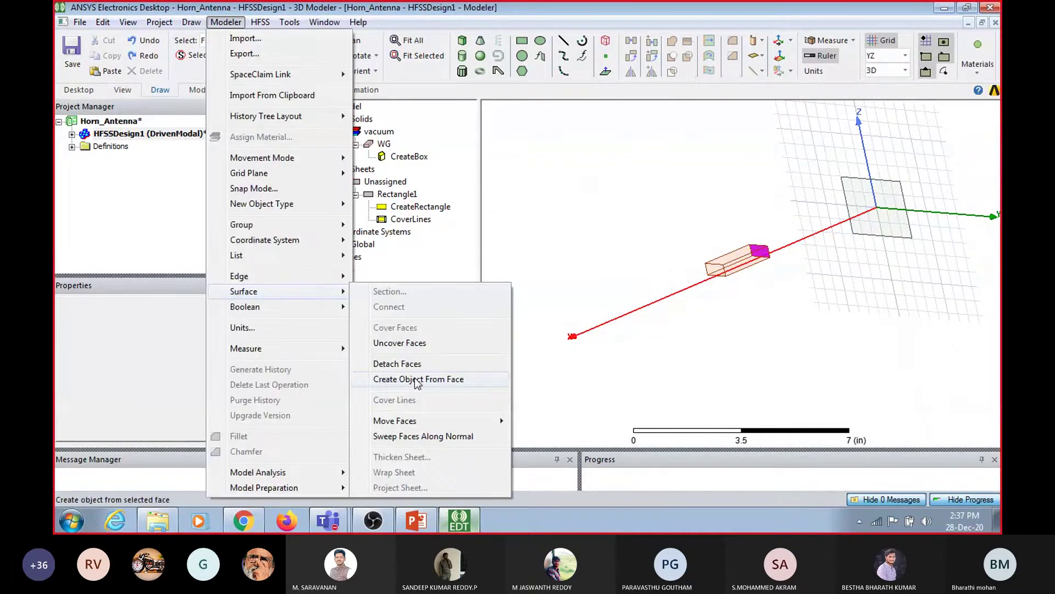
left_click(417, 379)
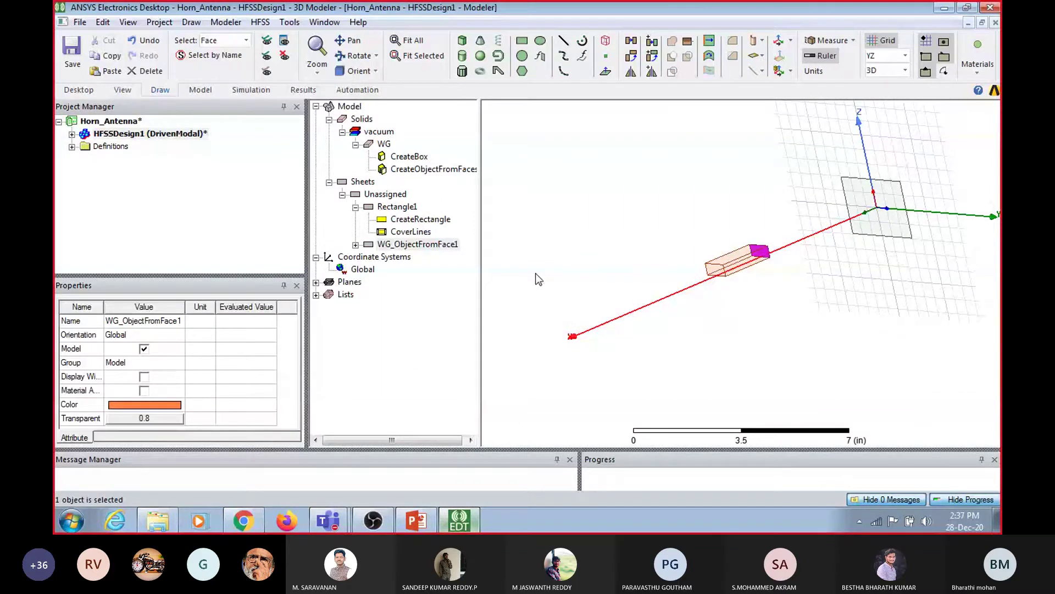
Connect the WG end-face sheet with Rectangle1 to form the horn flare, selecting the end-face sheet first
left_click(407, 244)
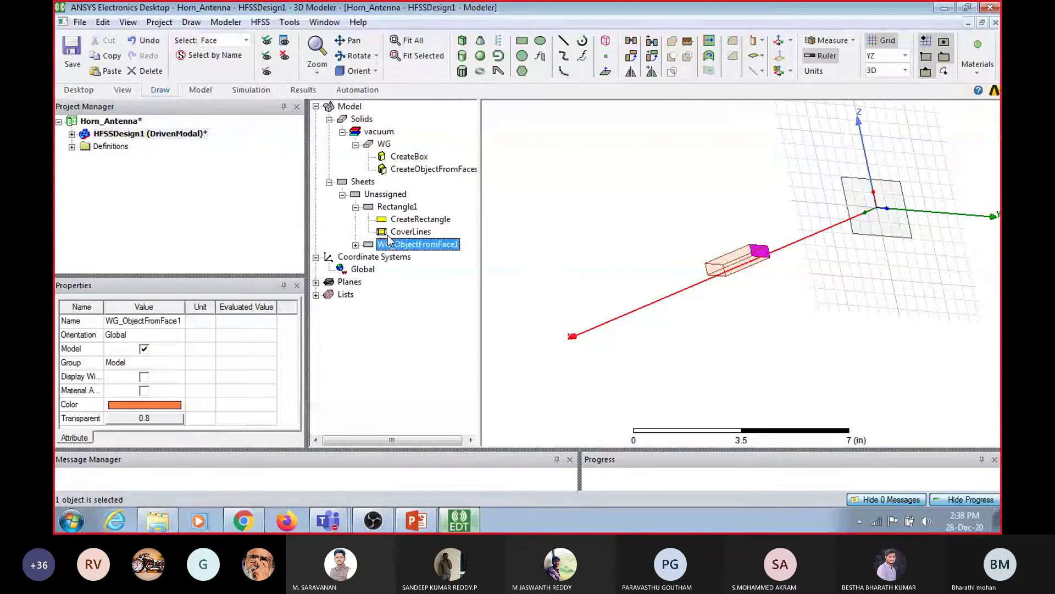
left_click(398, 207, "ctrl")
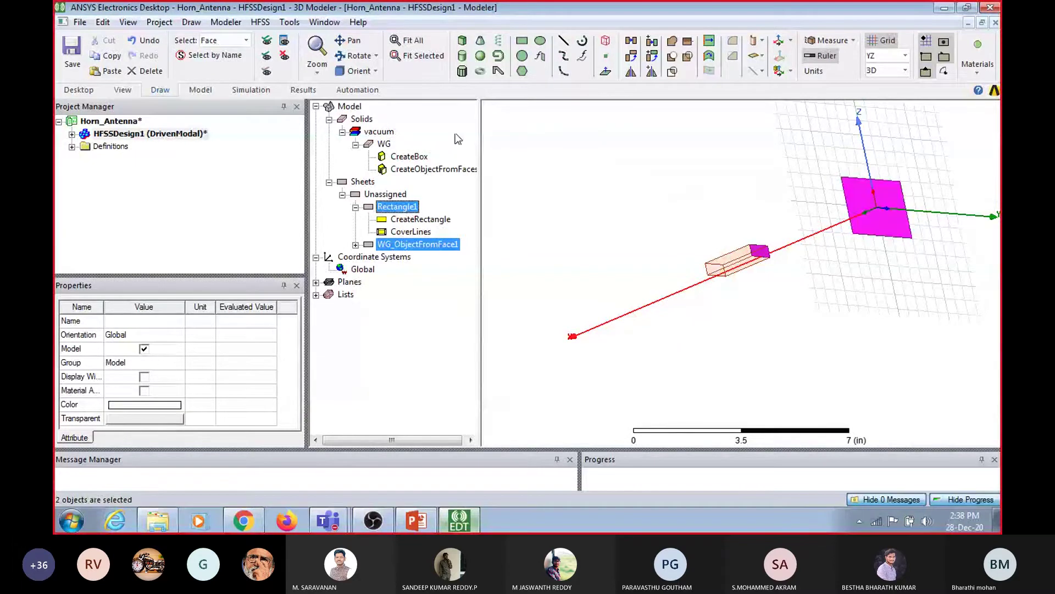
left_click(226, 22)
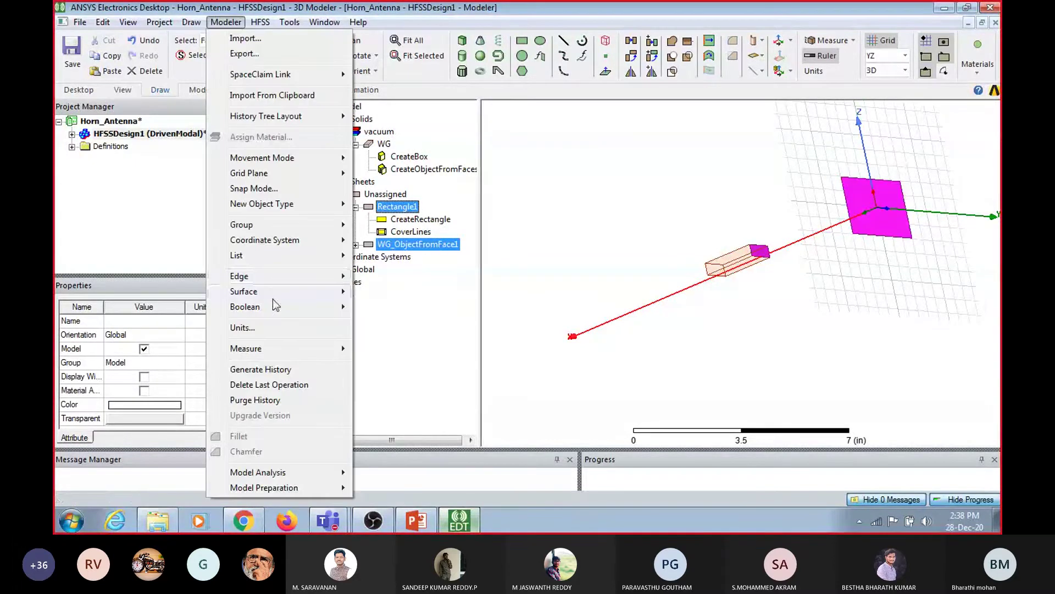
mouse_move(282, 291)
left_click(378, 308)
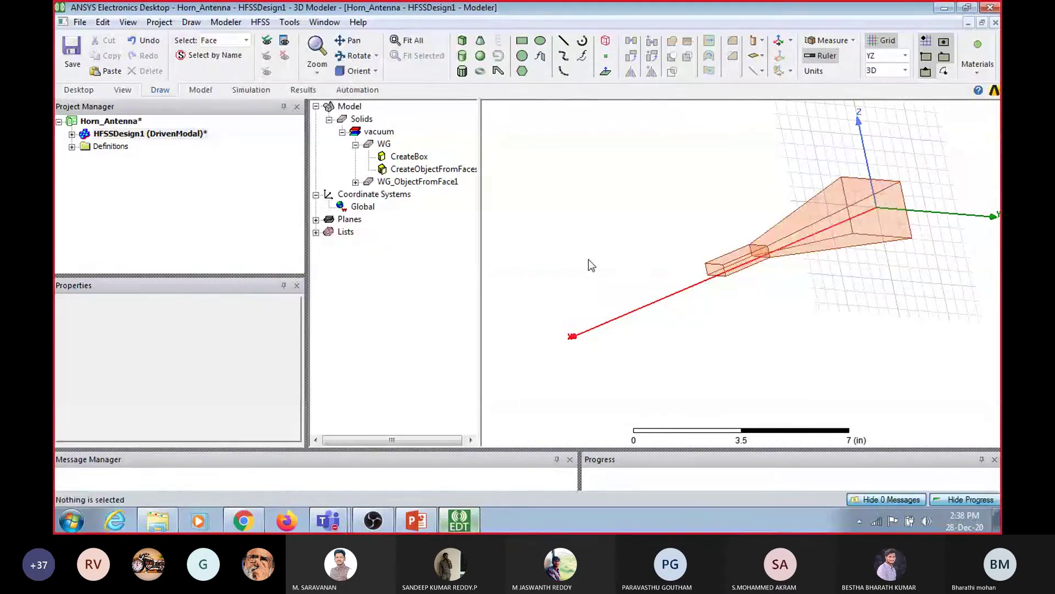
Unite the WG waveguide box and the connected flare WG_ObjectFromFace1 into one solid, with WG selected first
left_click(384, 143)
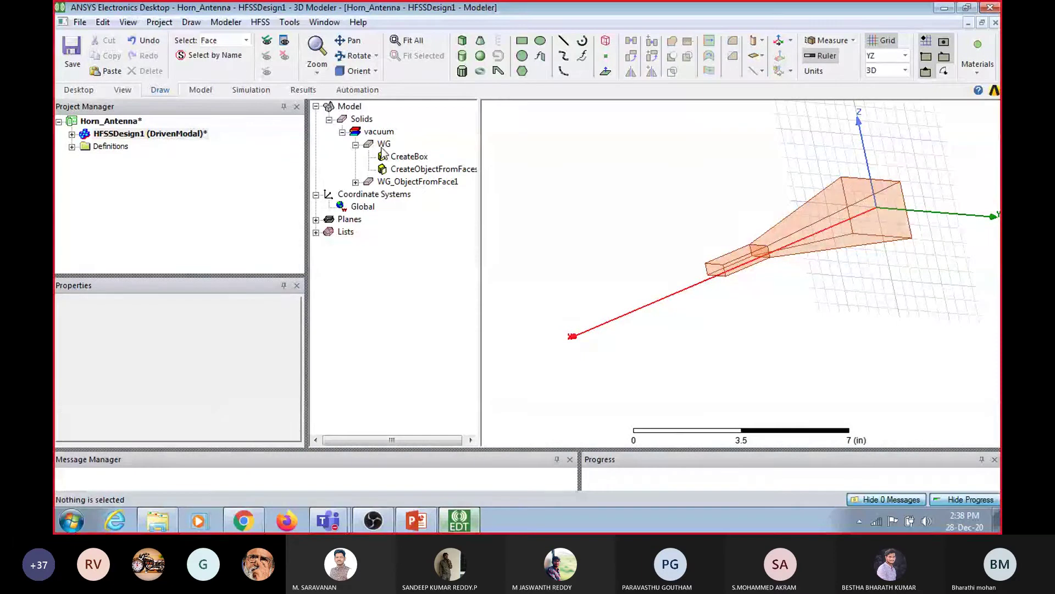
left_click(415, 182, "ctrl")
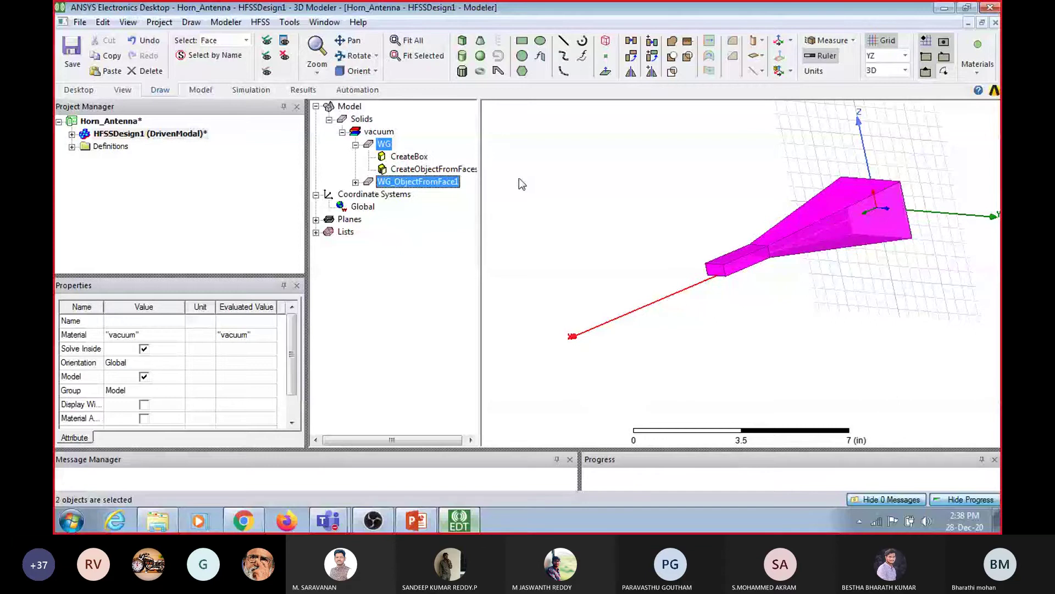
left_click(254, 24)
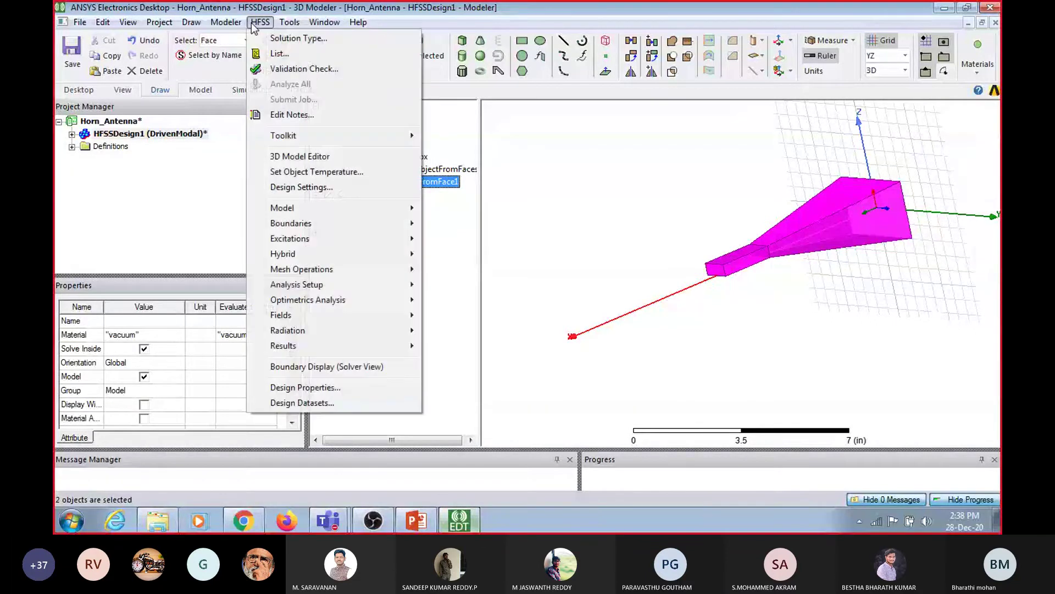
mouse_move(236, 25)
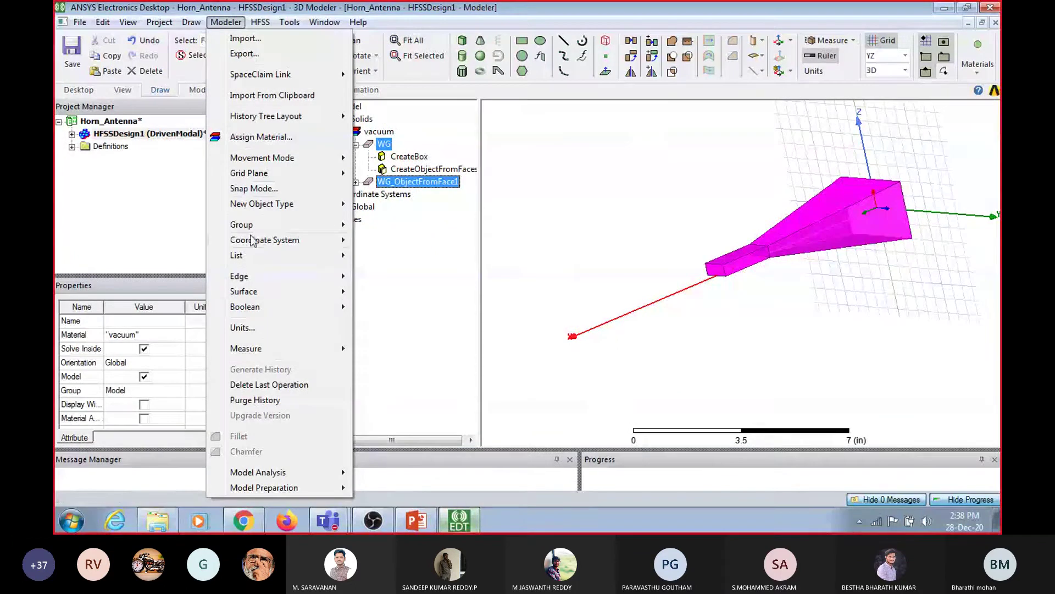
mouse_move(264, 307)
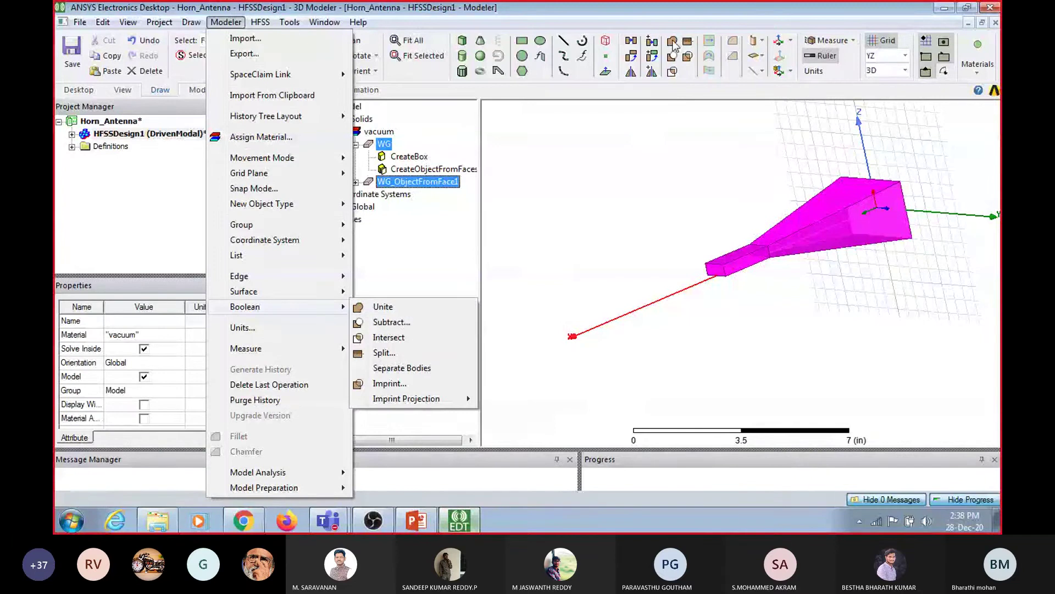
left_click(380, 307)
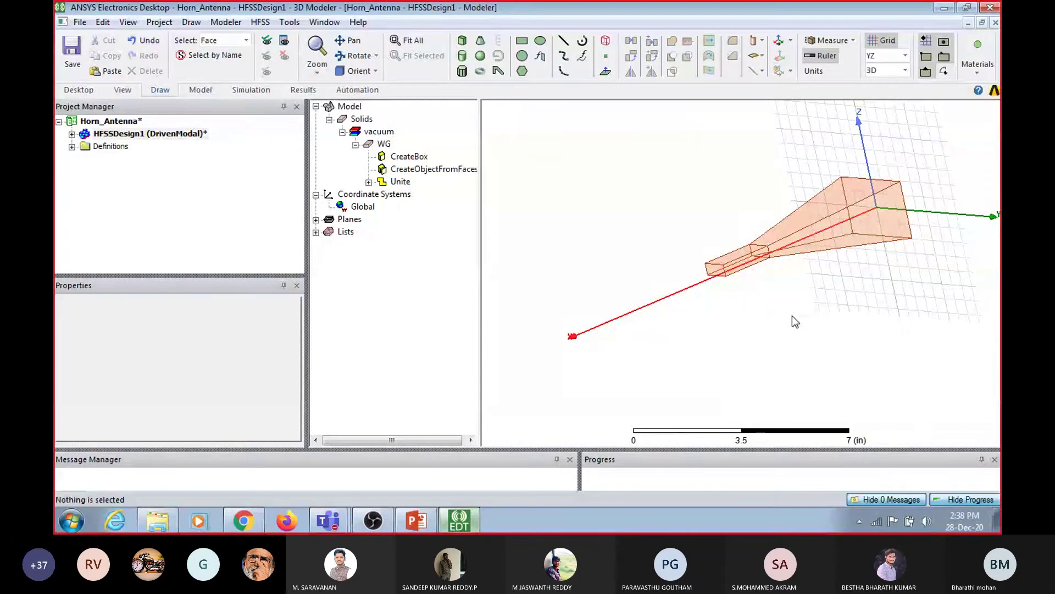
Compare the united WG solid with the Horn Antenna illustration in the PowerPoint presentation, and return to the HFSS model
left_click(384, 144)
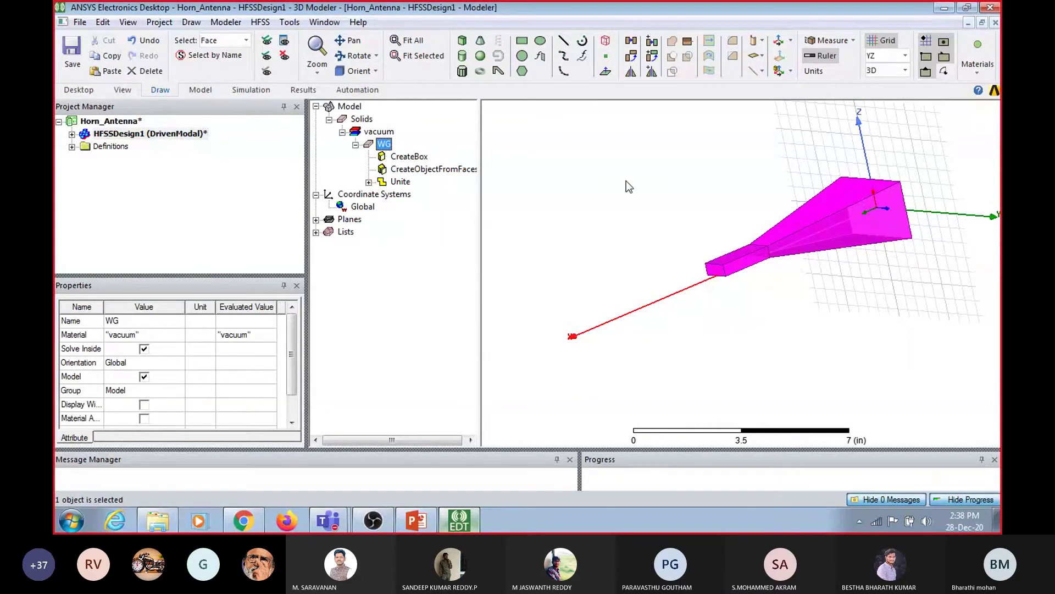
left_click(410, 518)
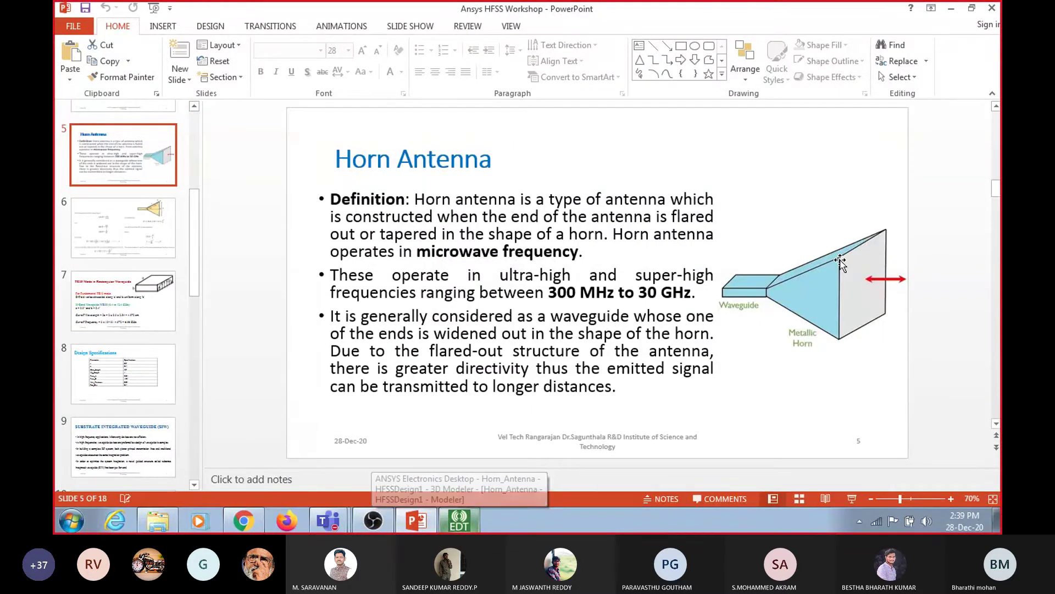
left_click(459, 522)
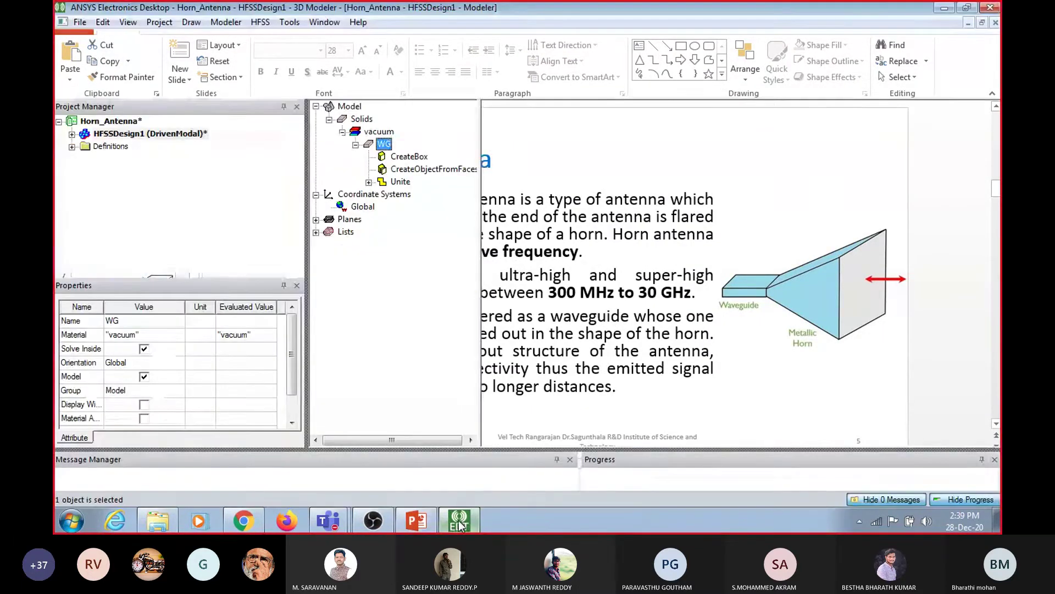
left_click(777, 305)
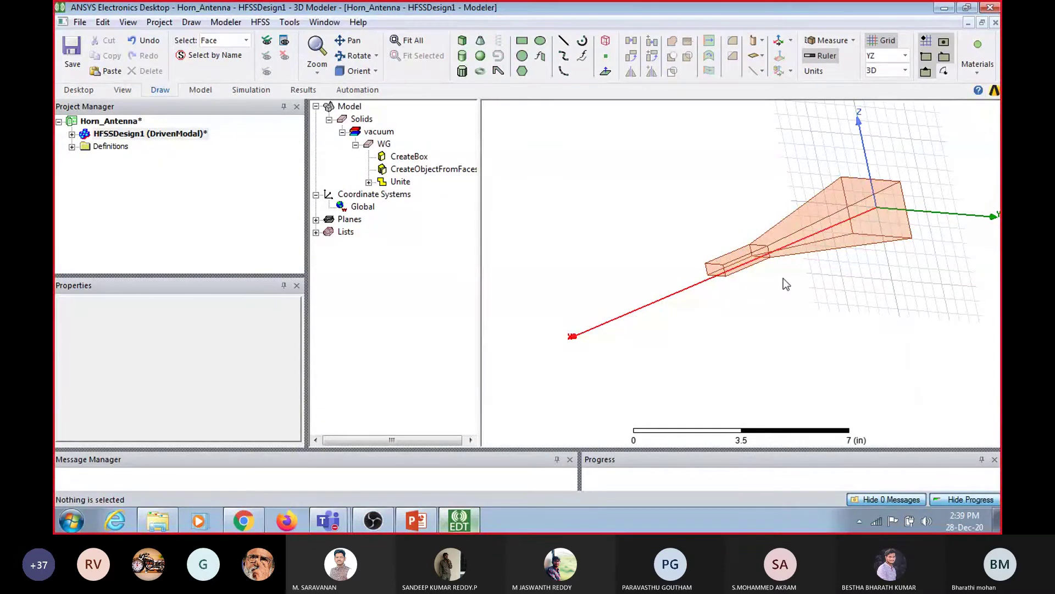
left_click(410, 521)
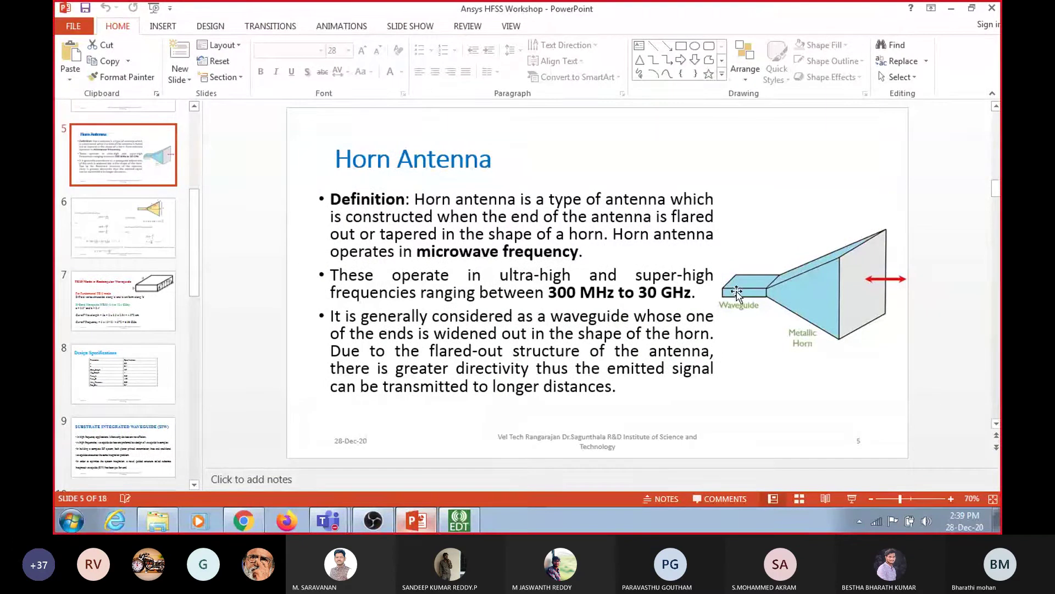
left_click(460, 521)
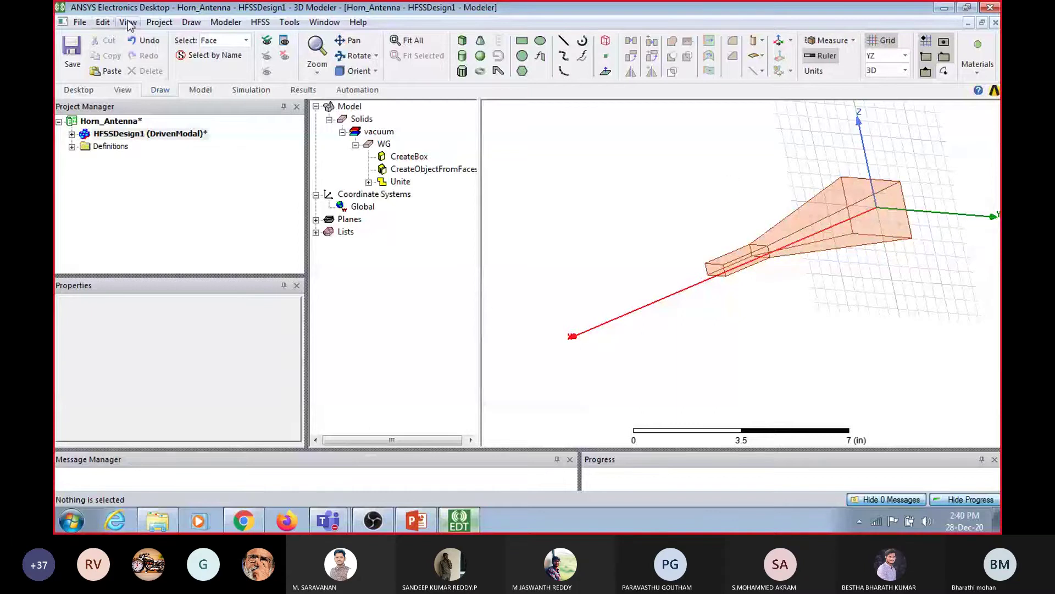
Start selecting faces by name and select all faces of the WG solid, Face7 through Face94
left_click(102, 23)
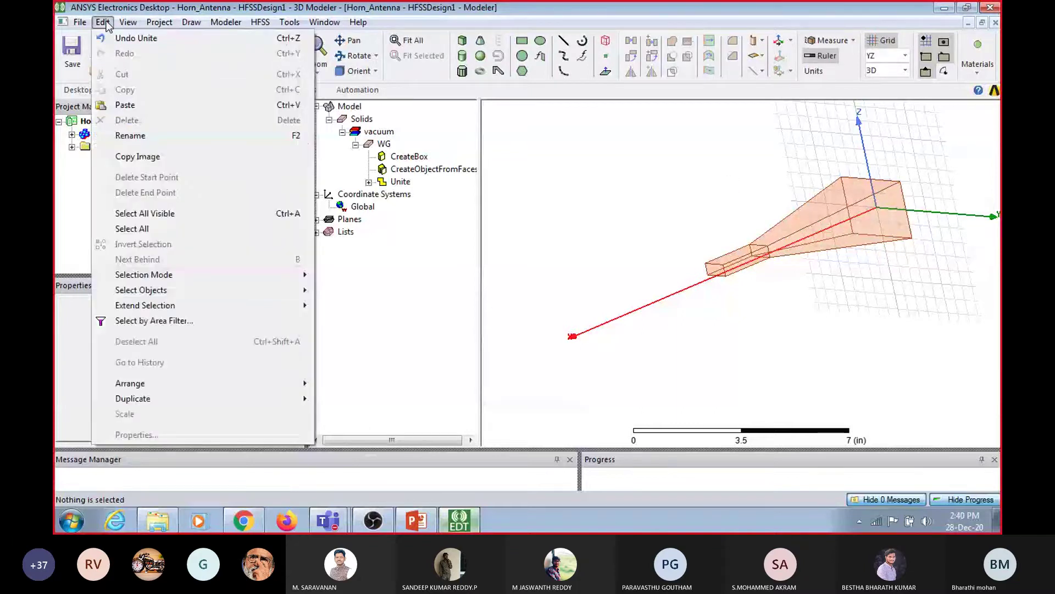
mouse_move(156, 277)
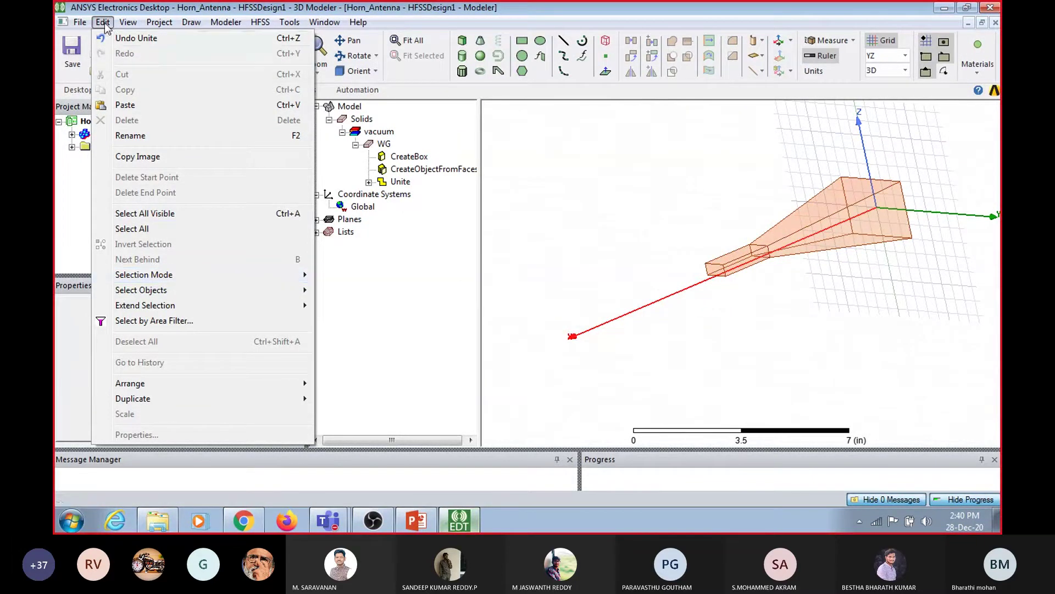
mouse_move(168, 295)
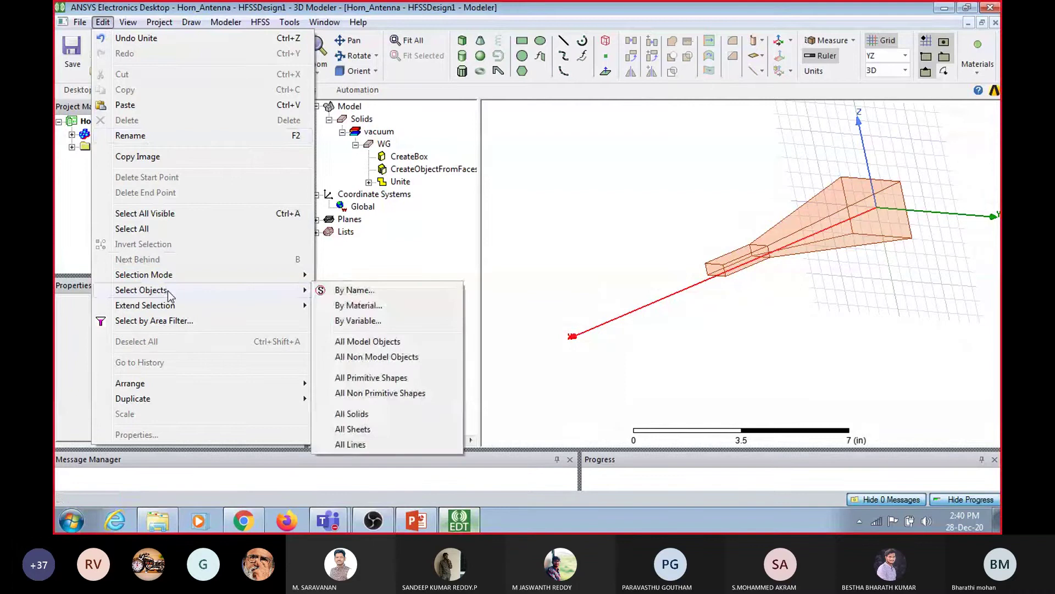
left_click(341, 291)
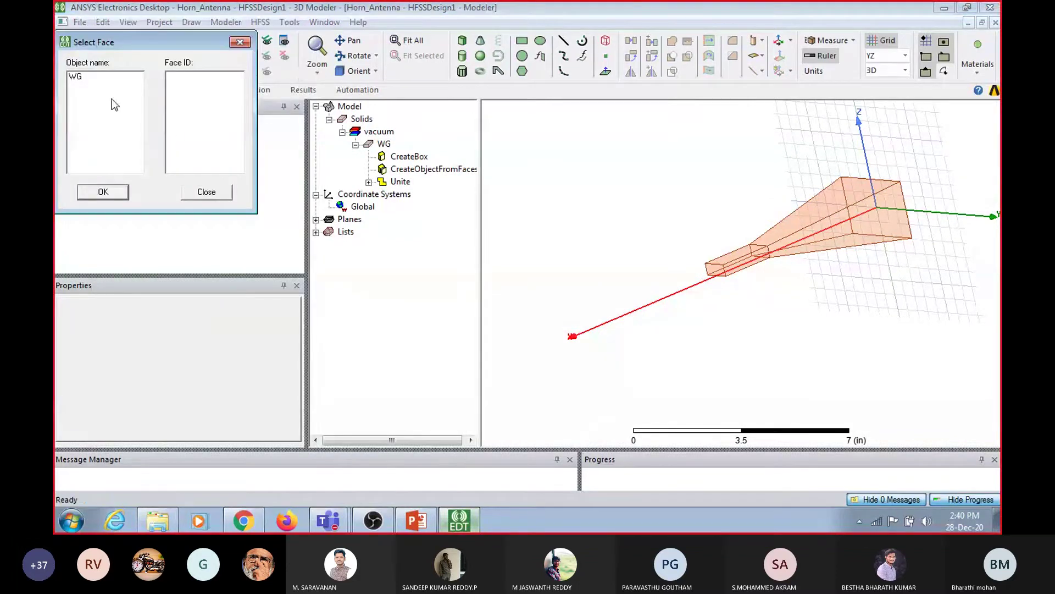
left_click(78, 79)
left_click(188, 77)
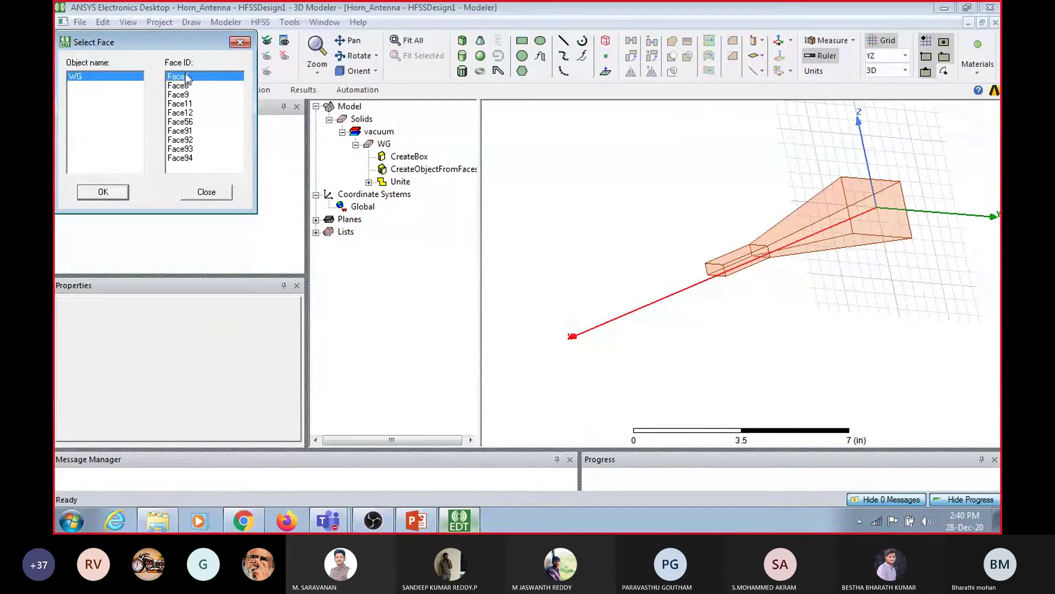
left_click(188, 164, "shift")
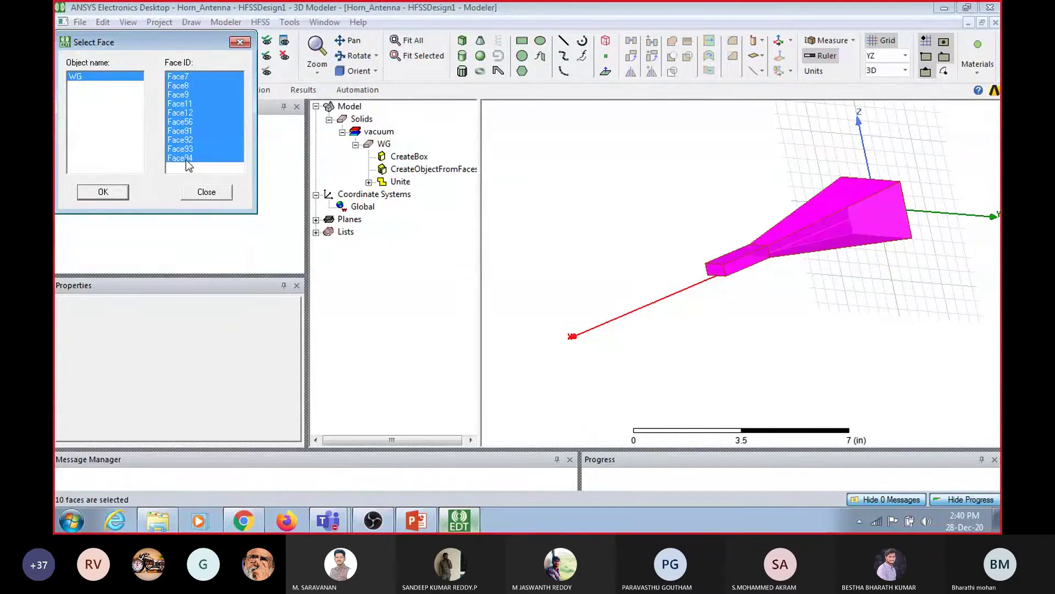
Examine the WG faces one at a time to identify which listed face is the horn's open aperture
left_click(193, 115)
left_click(192, 95)
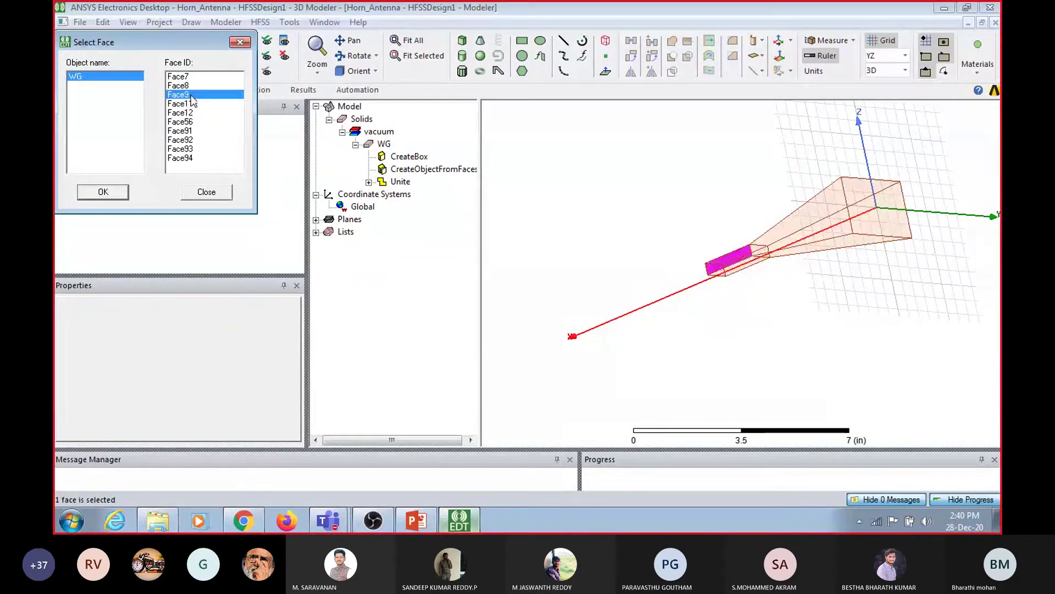
left_click(191, 86)
left_click(192, 76)
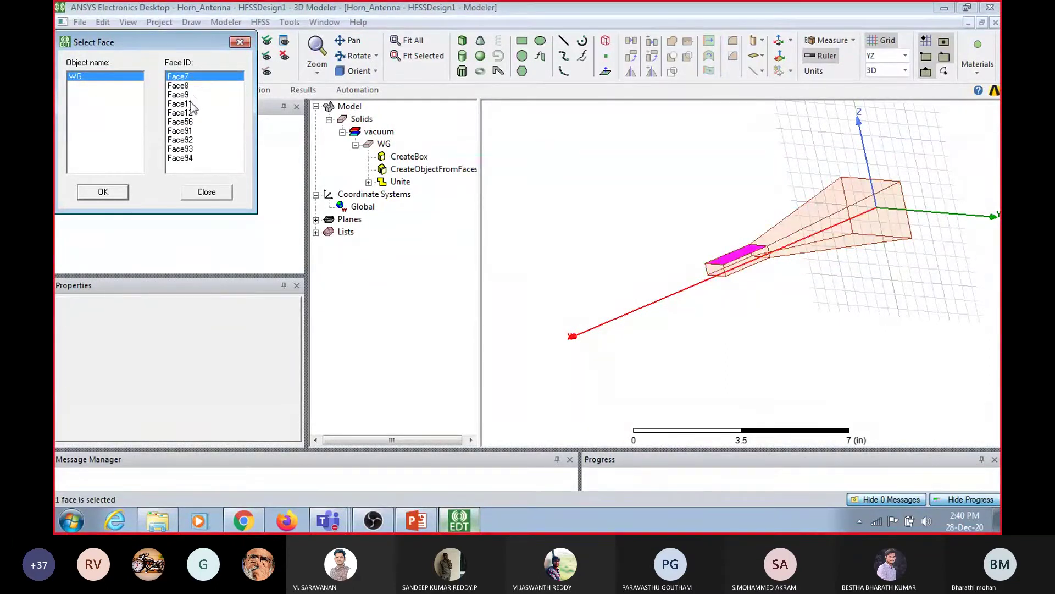
left_click(193, 104)
left_click(194, 113)
left_click(192, 122)
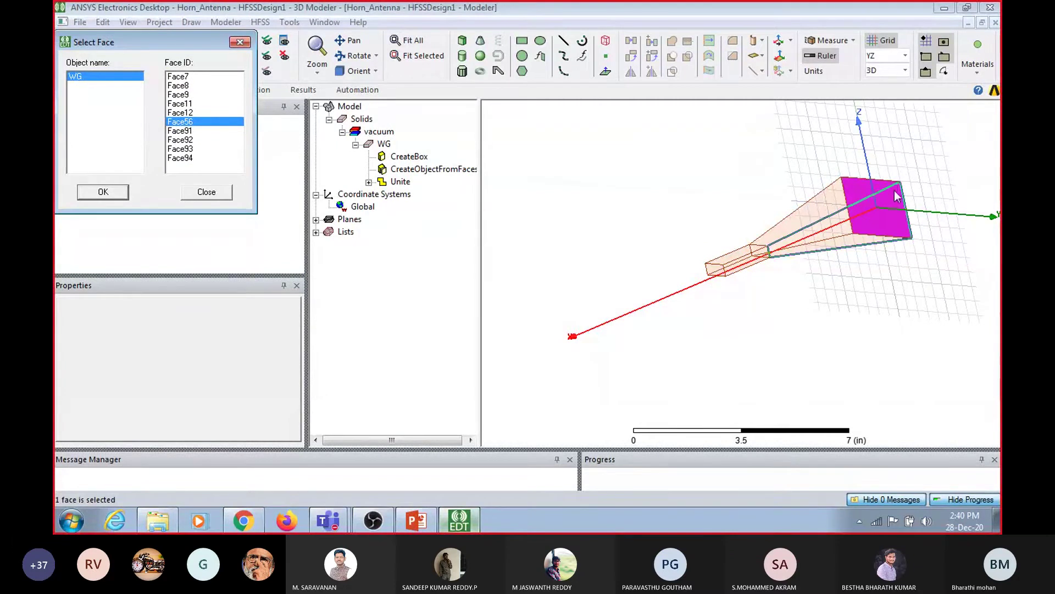
Select every WG face except the aperture face Face56 and apply the selection
left_click(187, 77)
left_click(196, 158, "shift")
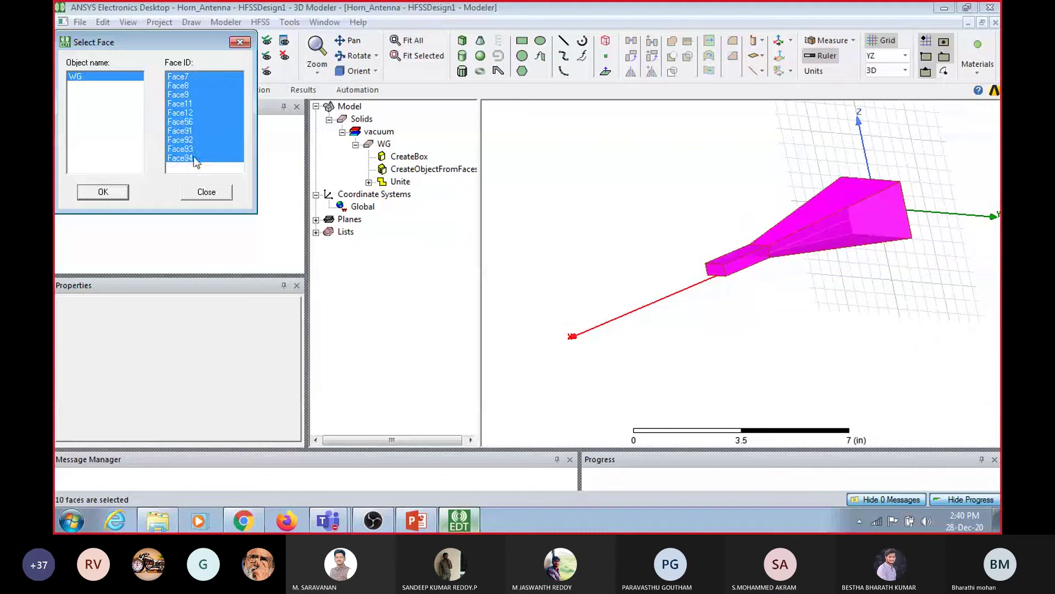
left_click(193, 122, "shift")
left_click(192, 159, "shift")
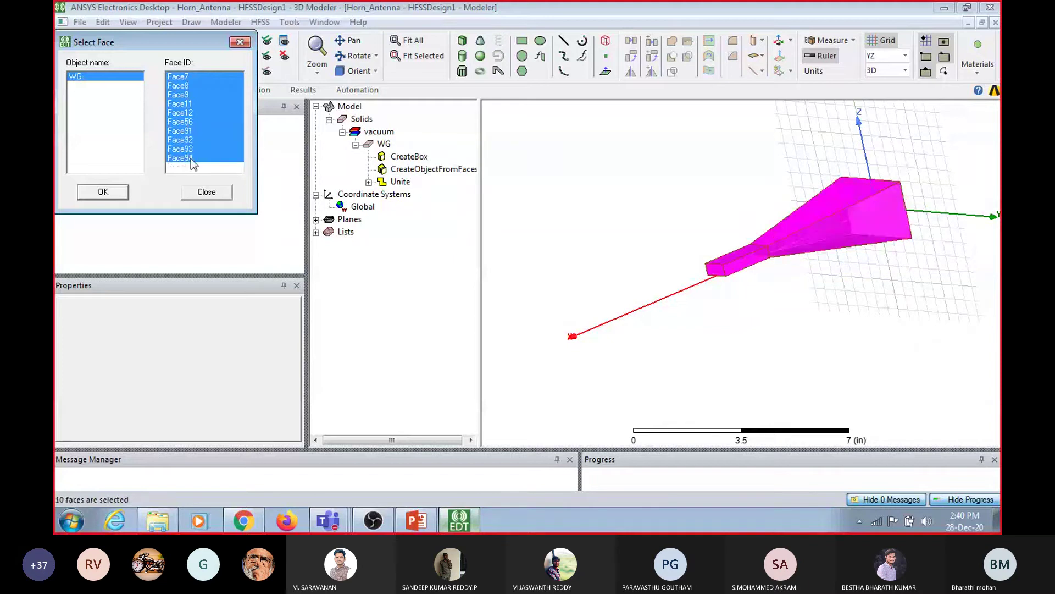
left_click(181, 121, "ctrl")
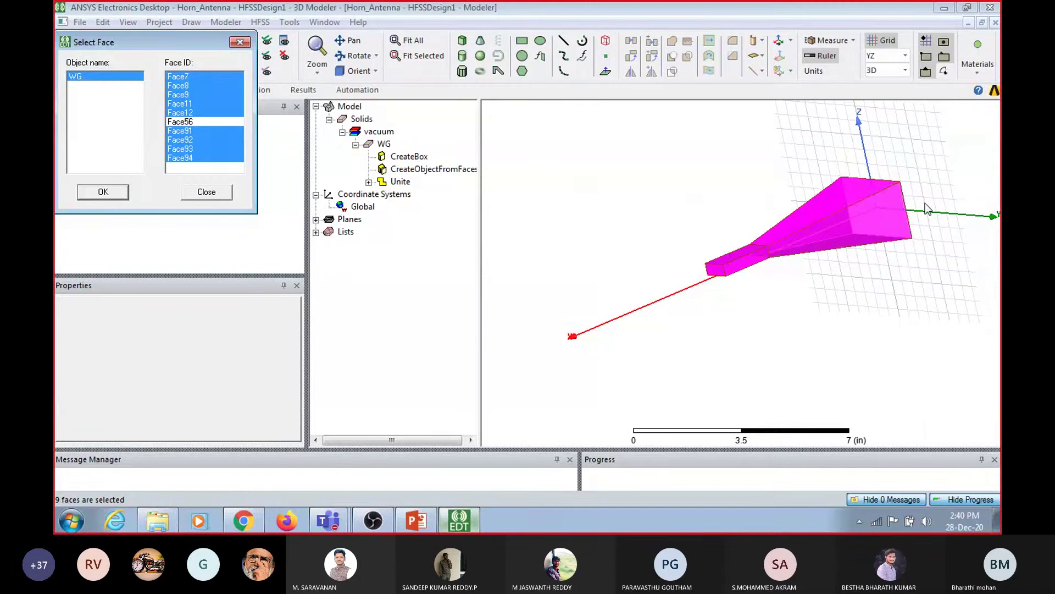
left_click(103, 192)
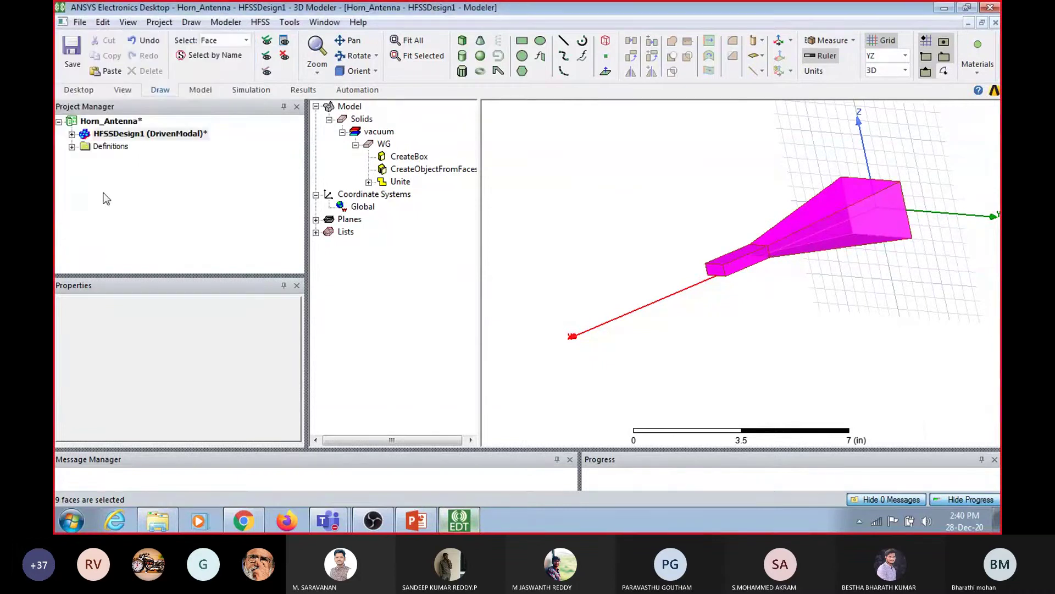
Create sheet objects from the selected WG faces and unite them into a single sheet
left_click(214, 24)
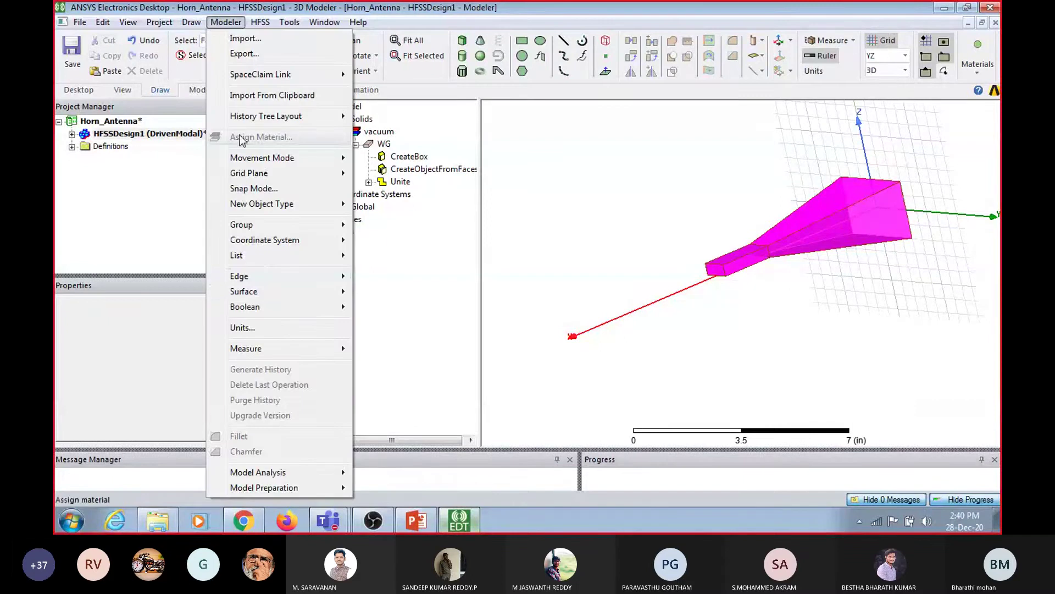
mouse_move(269, 295)
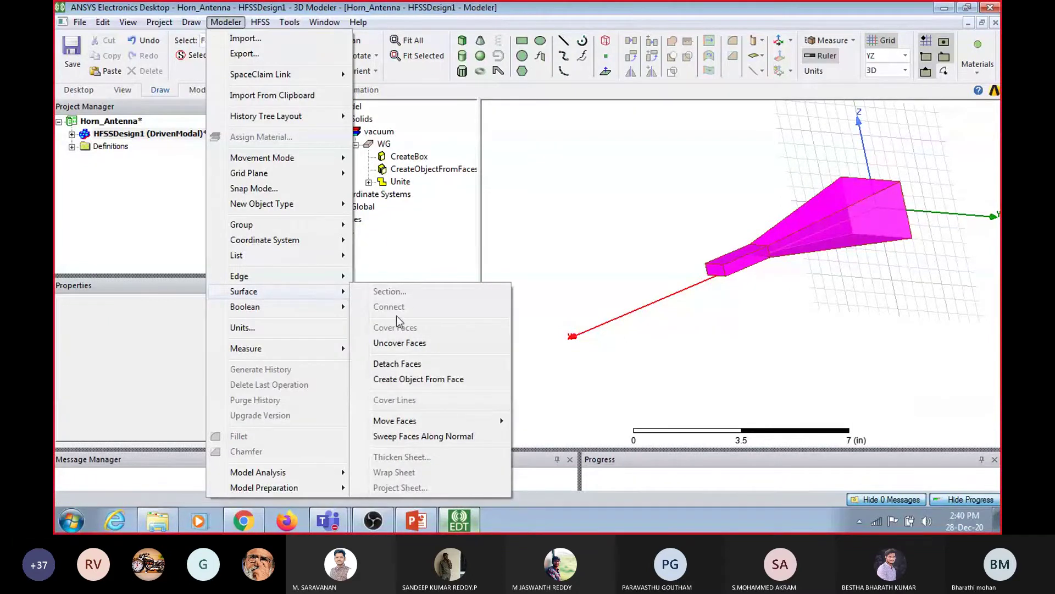
left_click(422, 383)
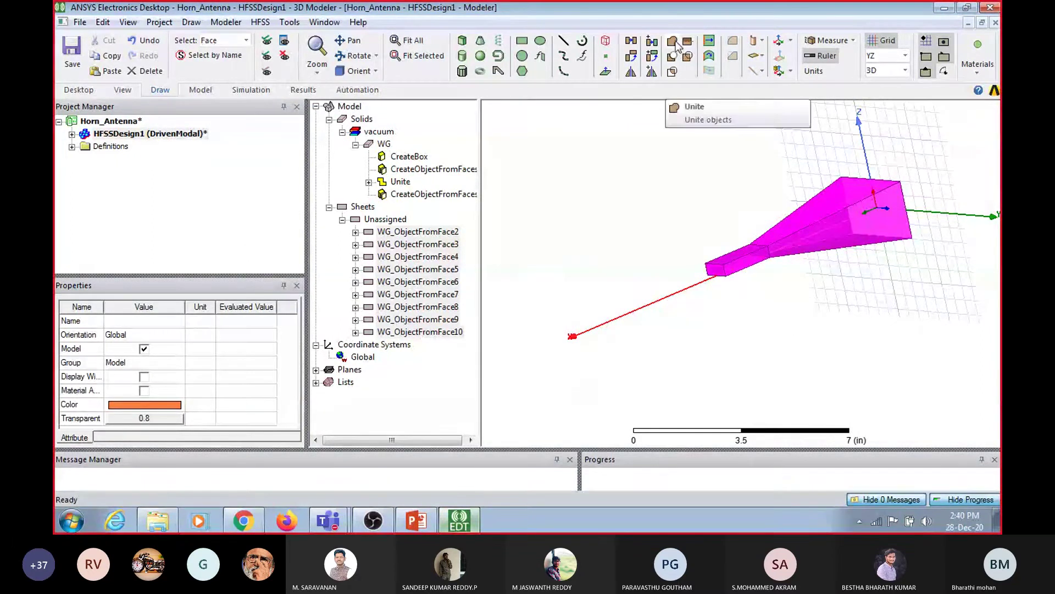
left_click(672, 55)
Thicken the united wall sheet WG_ObjectFromFace2
left_click(441, 233)
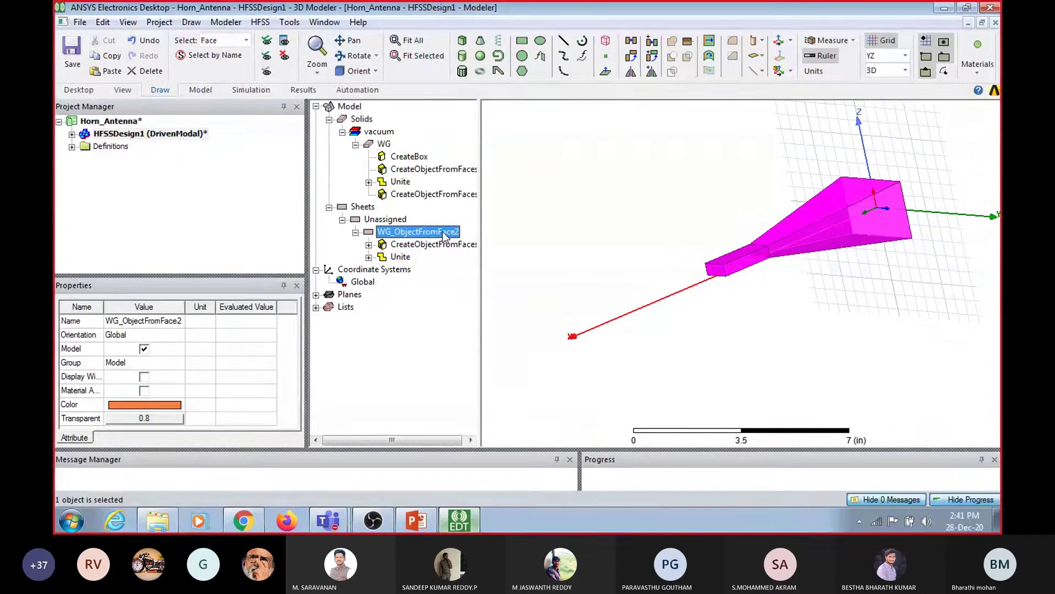
left_click(253, 24)
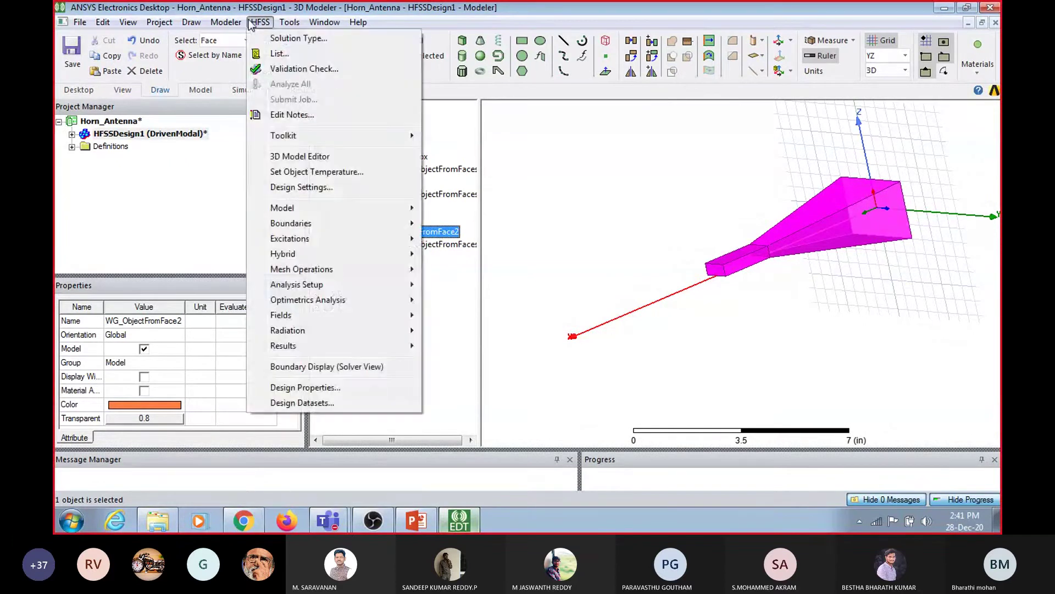
mouse_move(225, 23)
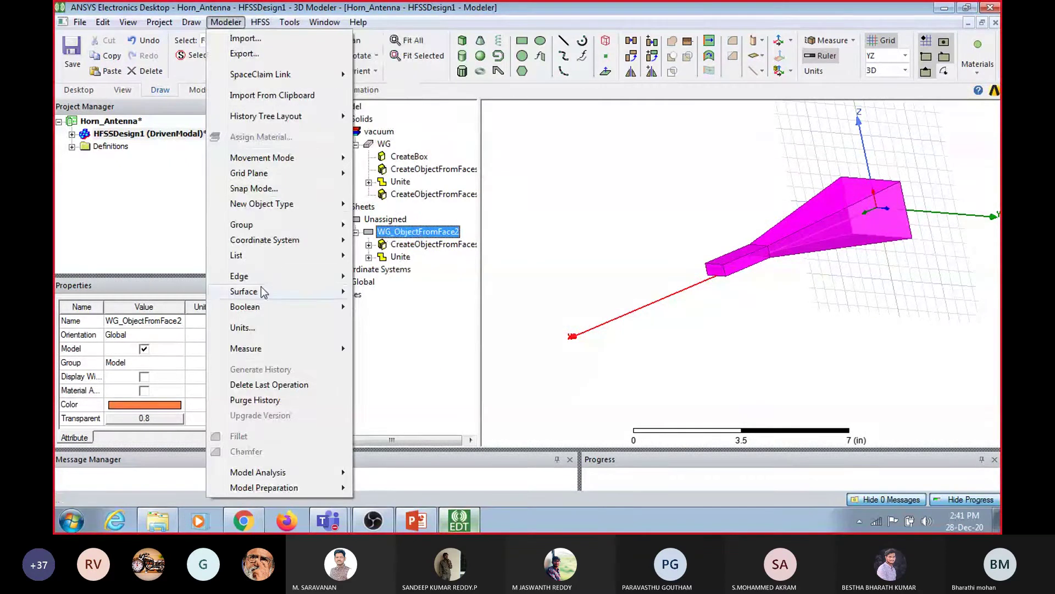
mouse_move(264, 291)
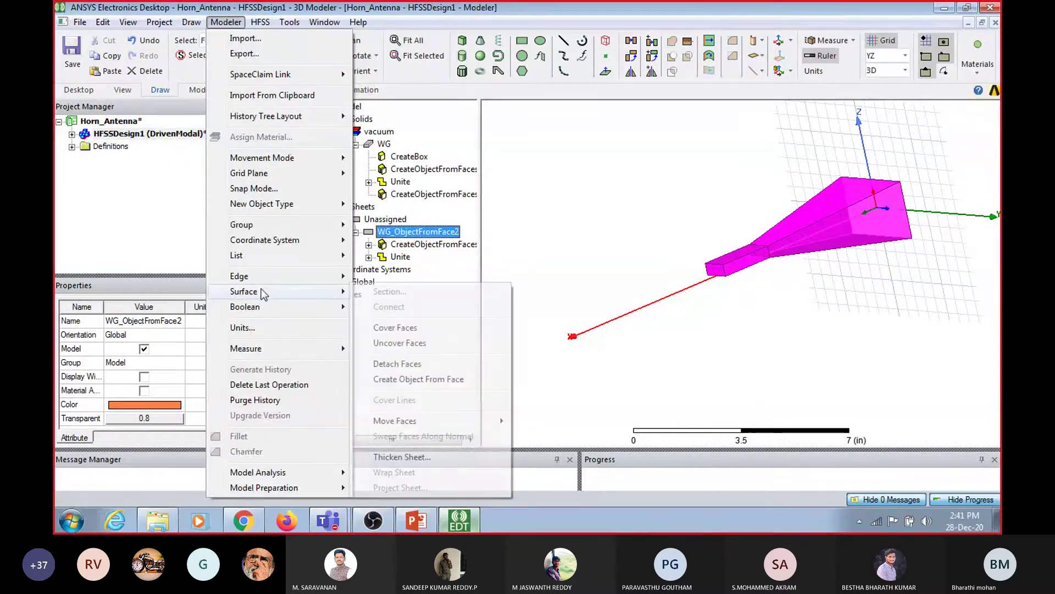
Thicken the WG_ObjectFromFace2 sheet using a new length variable Thicknen_Sheet with a value of 0.05 in
left_click(423, 460)
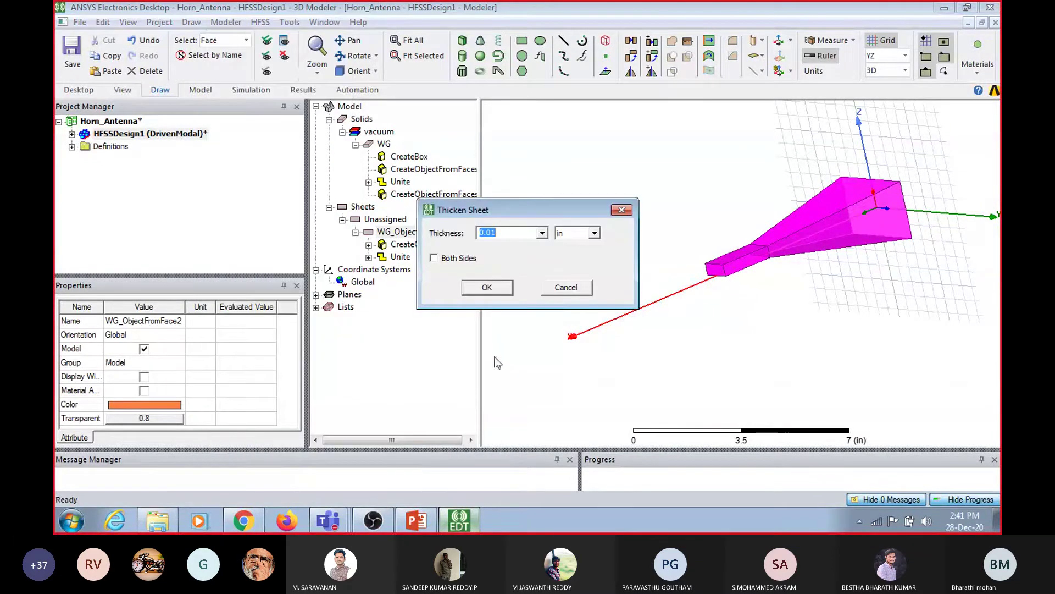
left_click(501, 232)
left_click_drag(508, 232, 472, 233)
type("Thicknen_Sheet")
key("Tab")
type("0.05")
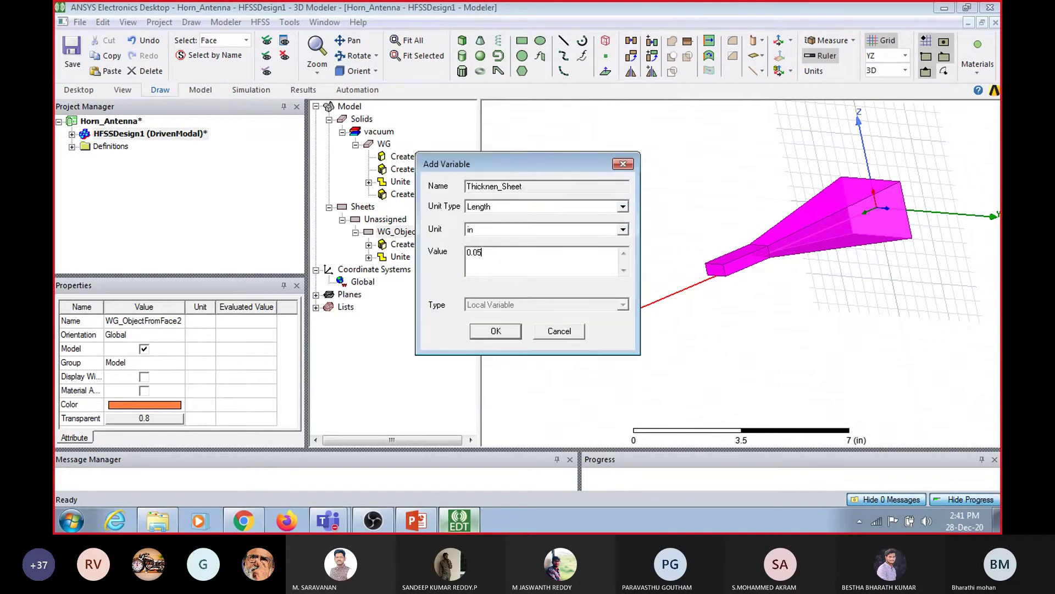
left_click(513, 338)
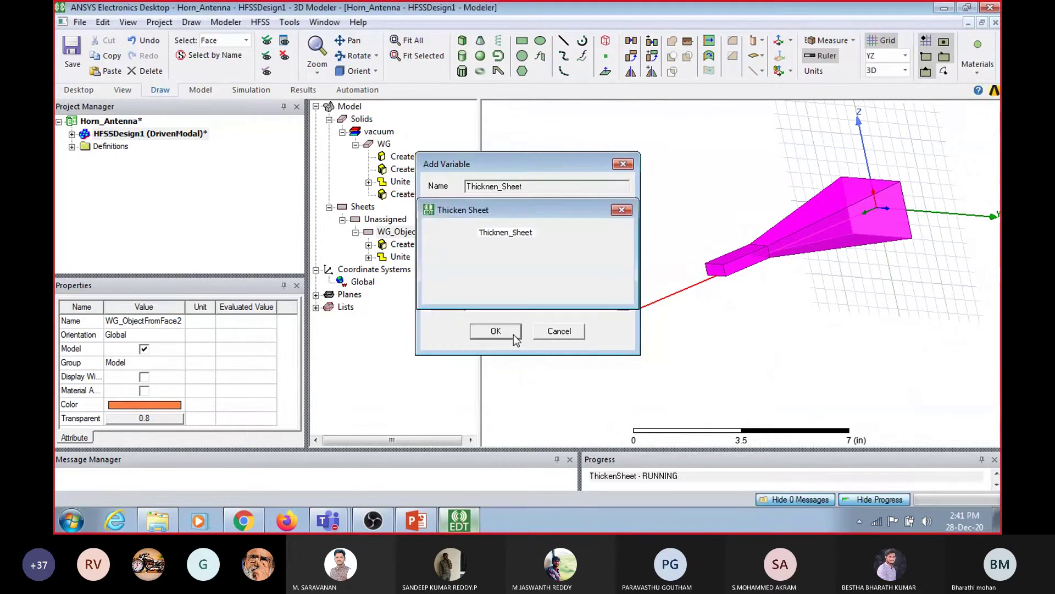
left_click(513, 336)
left_click(630, 262)
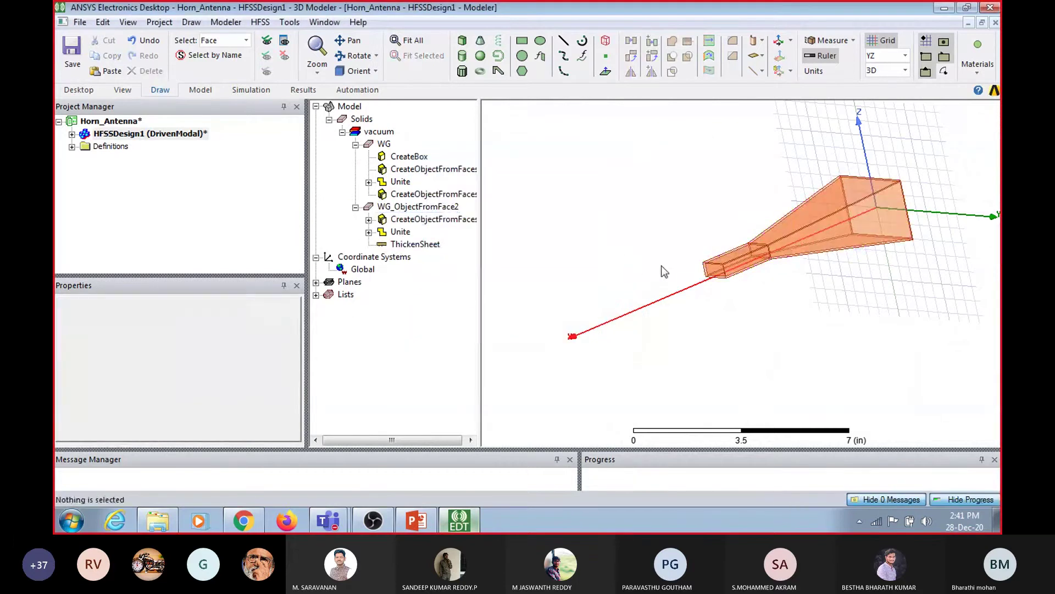
left_click(317, 72)
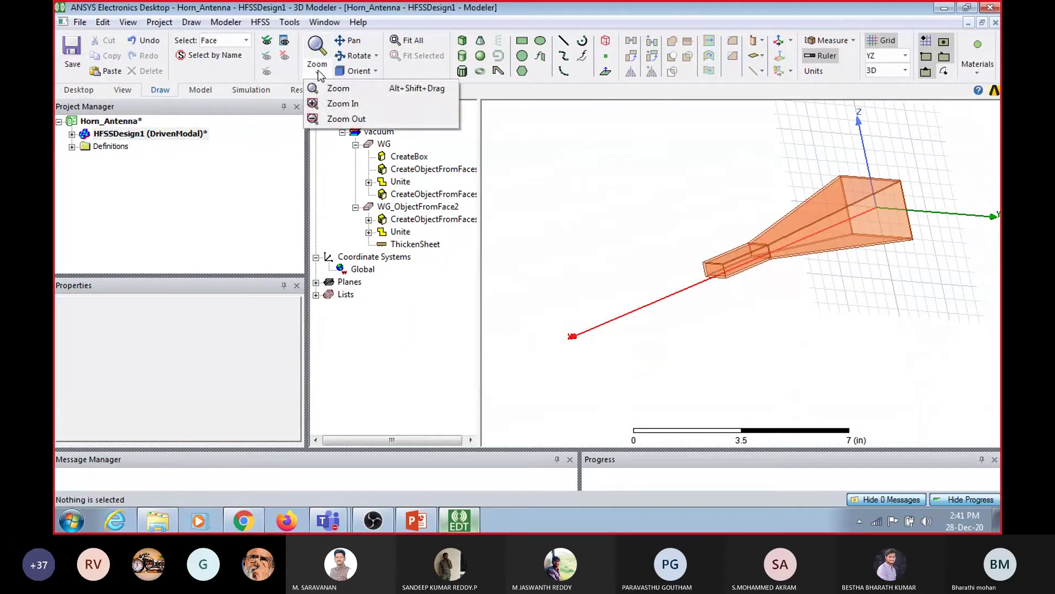
left_click(324, 104)
left_click_drag(695, 258, 752, 297)
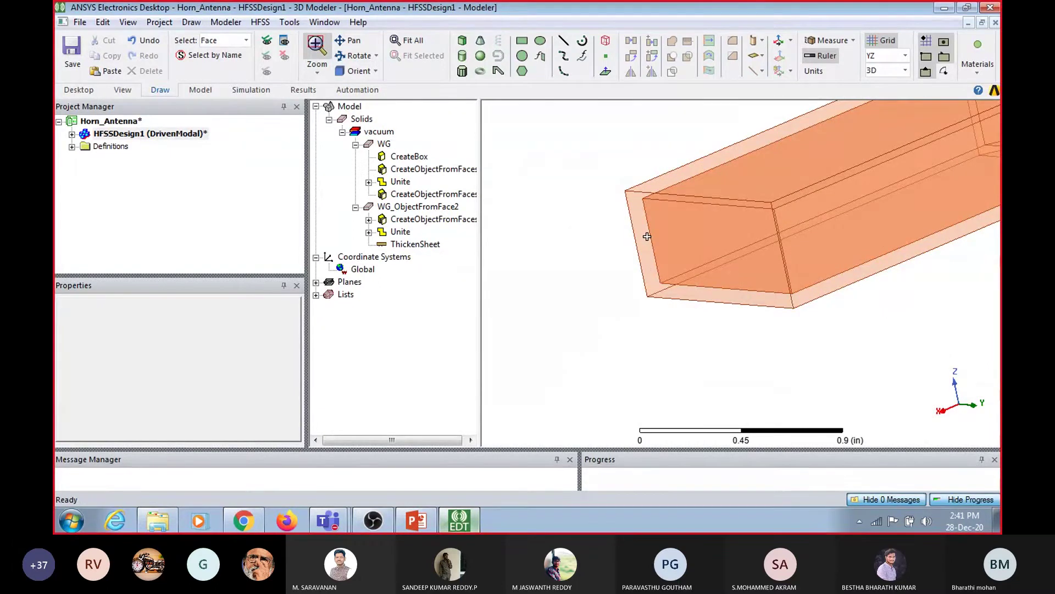
left_click(400, 208)
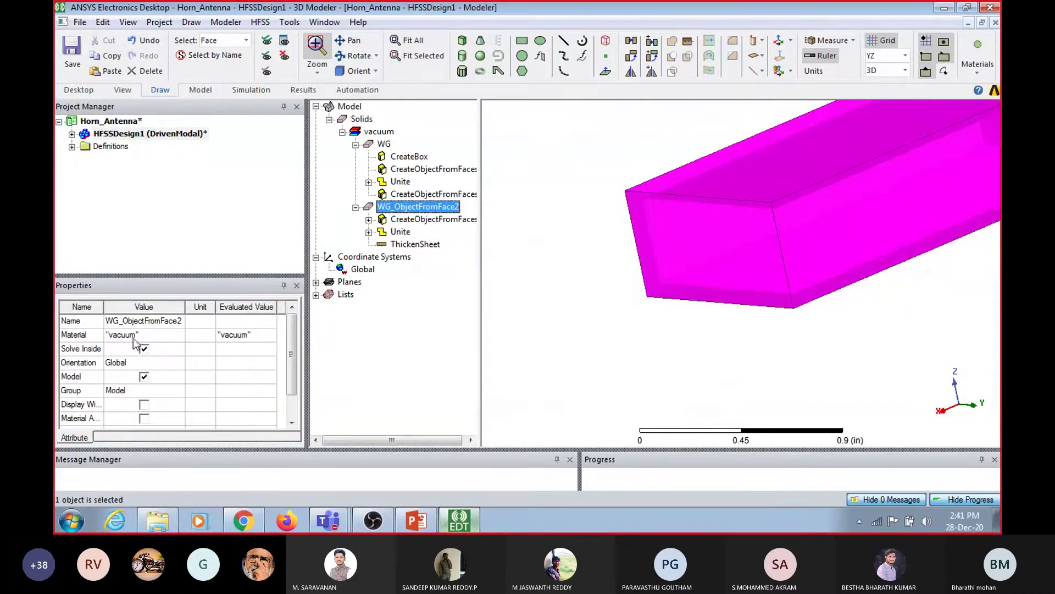
left_click(133, 335)
left_click(134, 335)
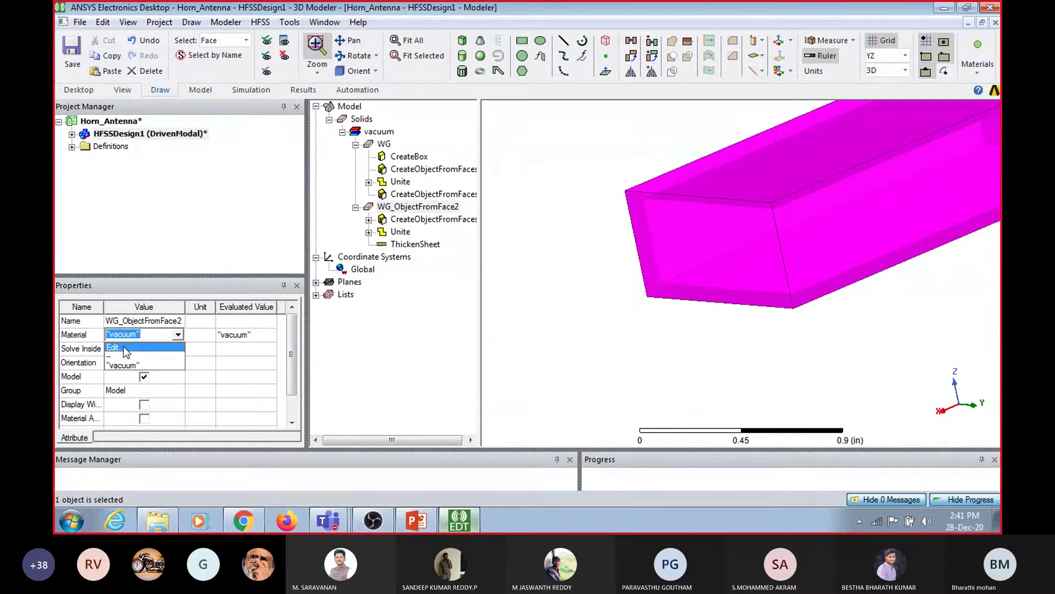
left_click(411, 208)
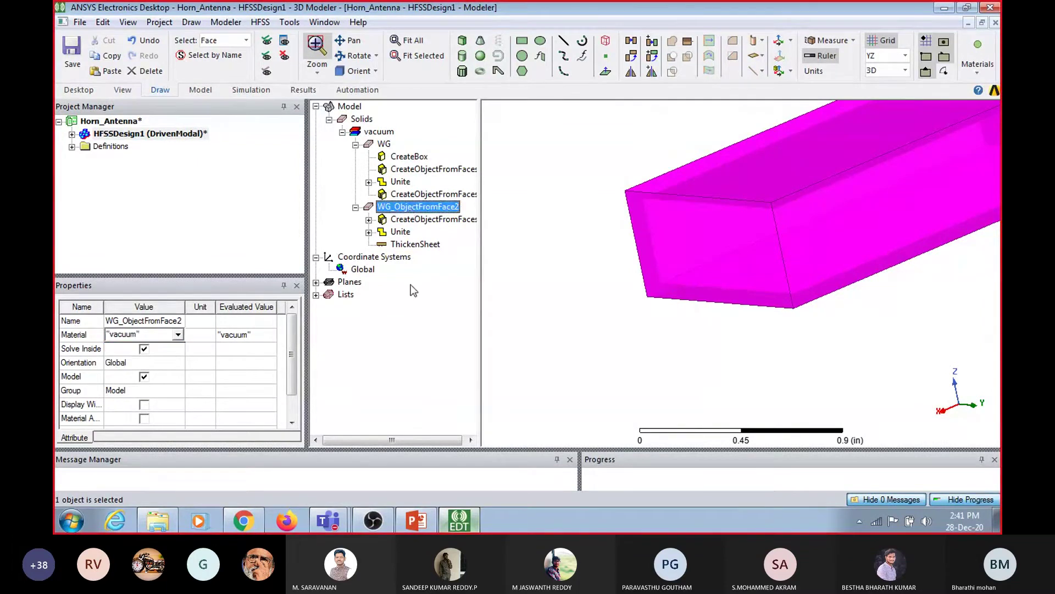
left_click(407, 286)
Rename the thickened WG_ObjectFromFace2 solid as Horn_Shell
left_click(413, 208)
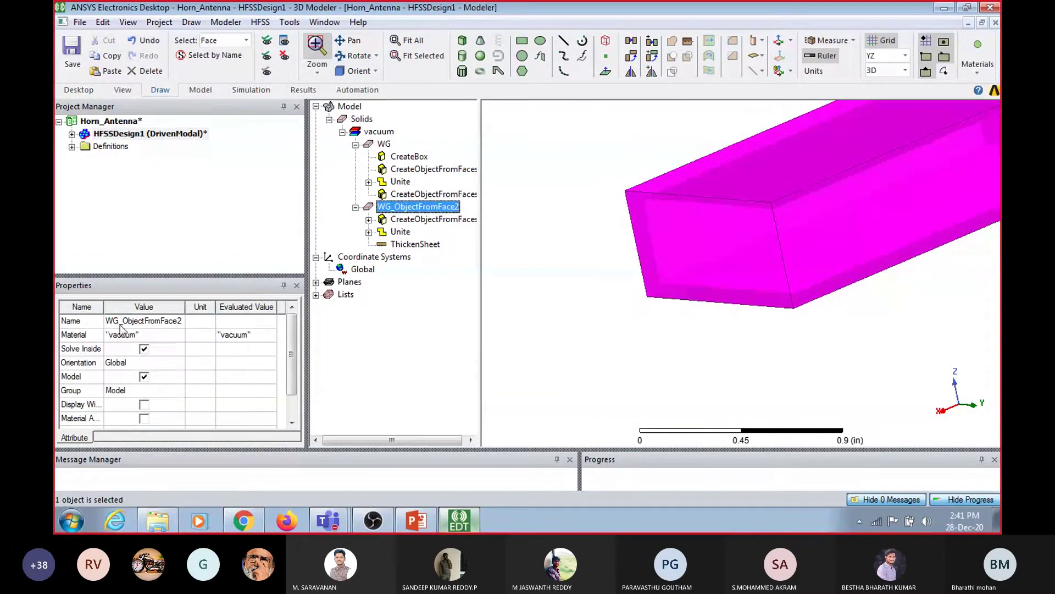
left_click(124, 323)
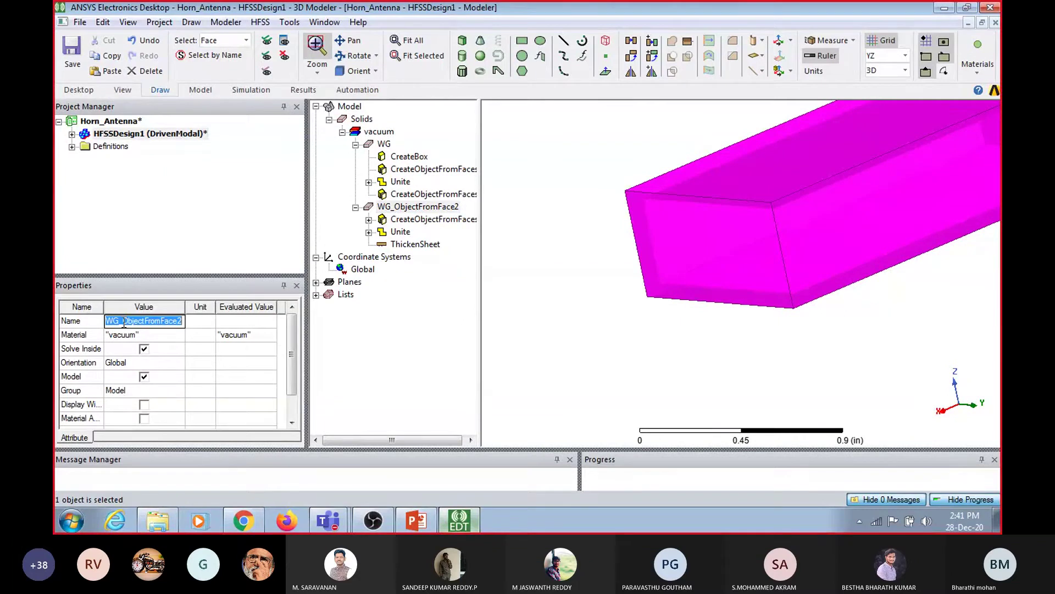
type("Horn_Shell")
key("Return")
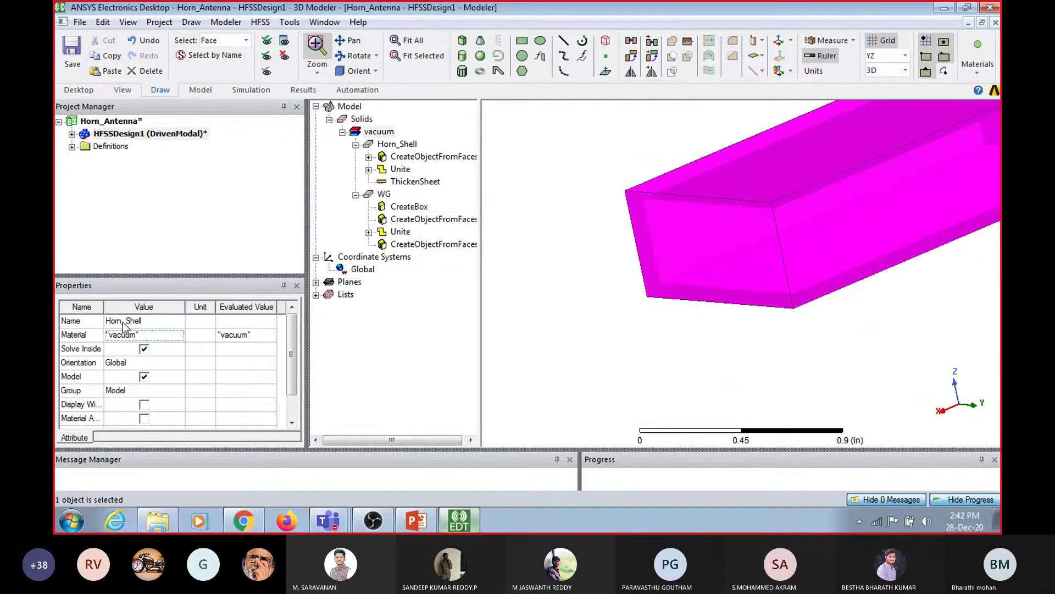
Rename the inner WG solid as Horn_Air
left_click(396, 147)
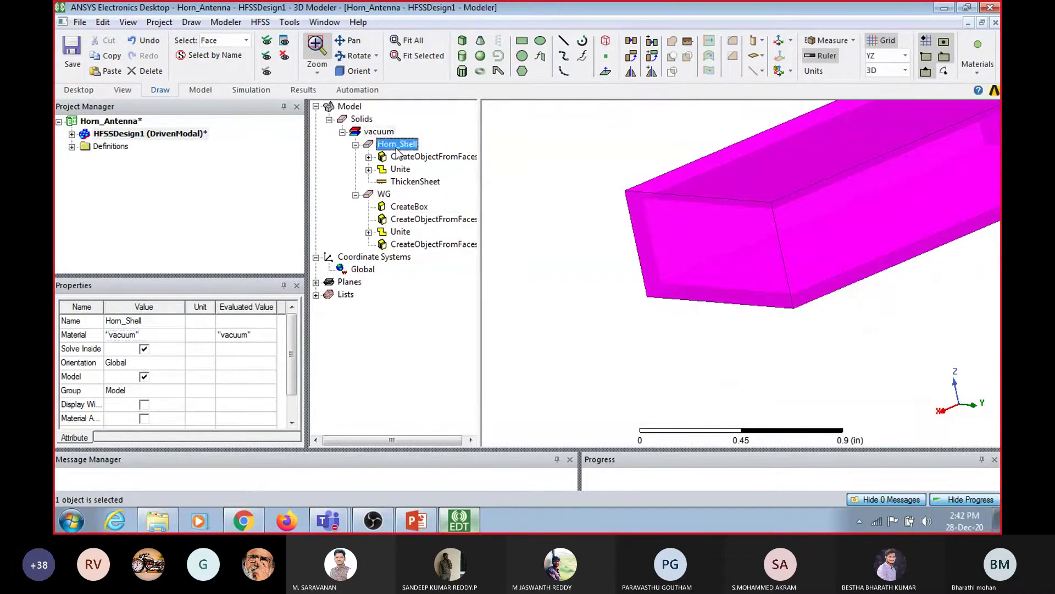
left_click(383, 194)
left_click(133, 319)
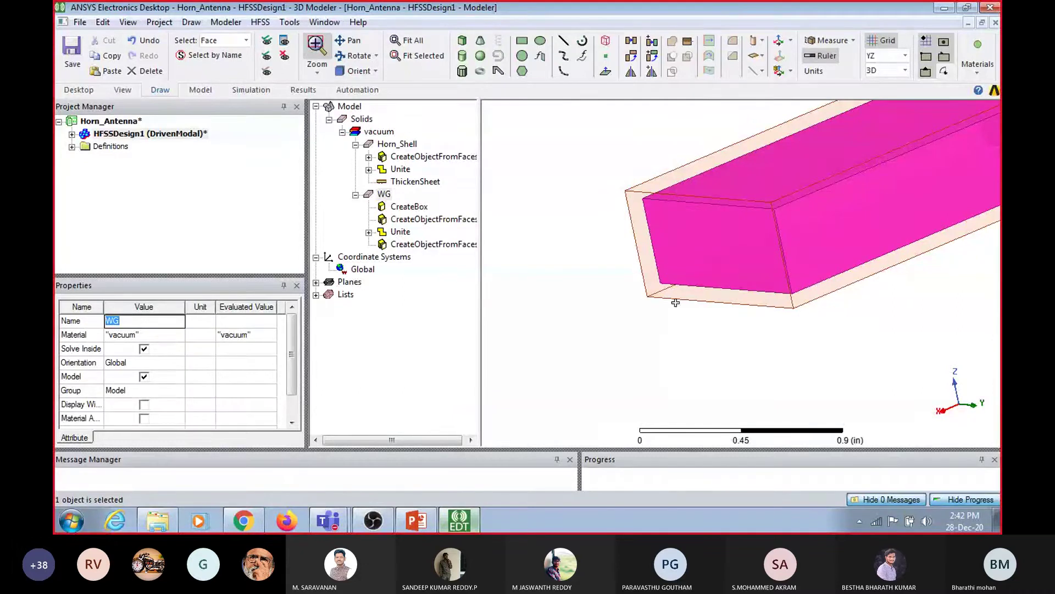
type("Horn_Air")
key("Return")
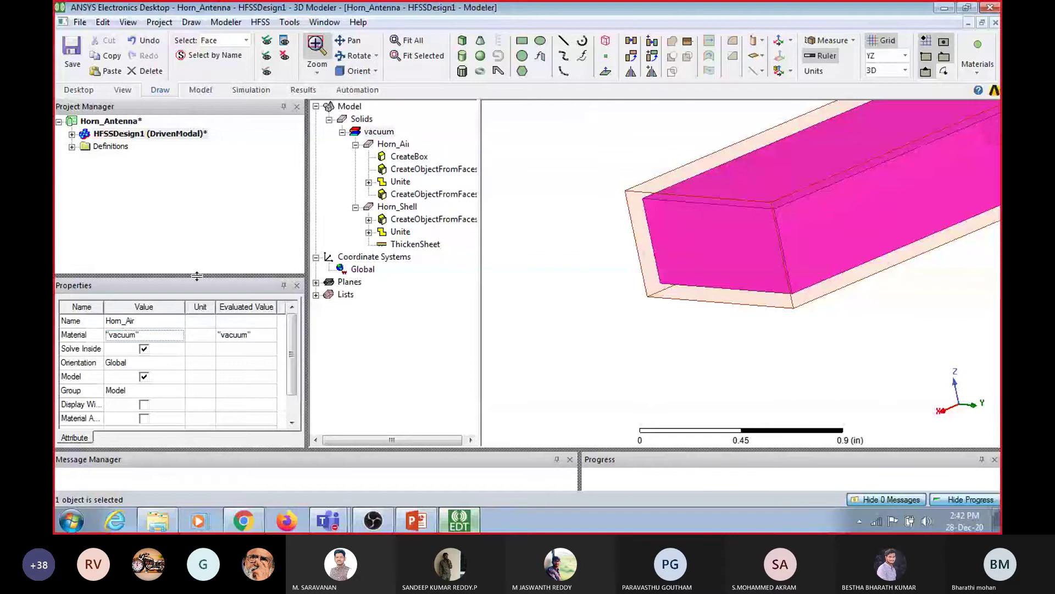
Assign the perfect conductor material to Horn_Shell by looking it up in the material library
left_click(409, 208)
left_click(404, 145)
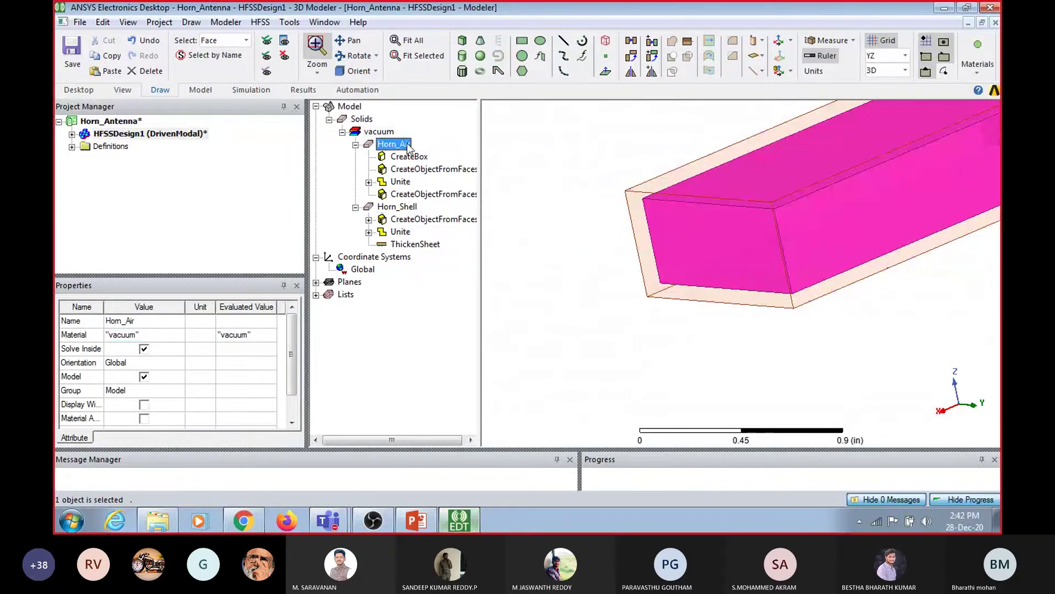
left_click(399, 209)
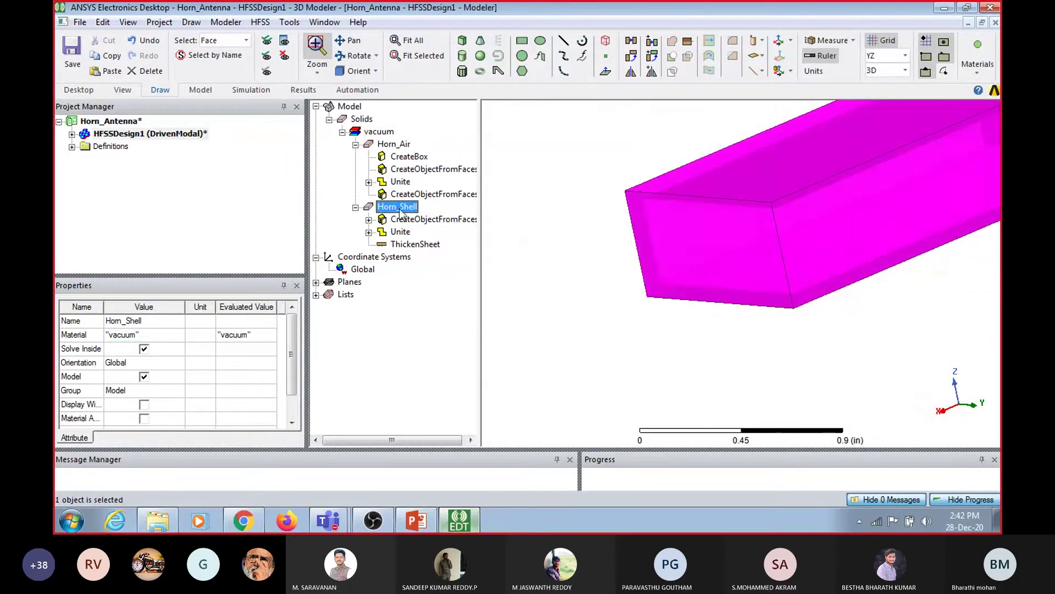
left_click(417, 42)
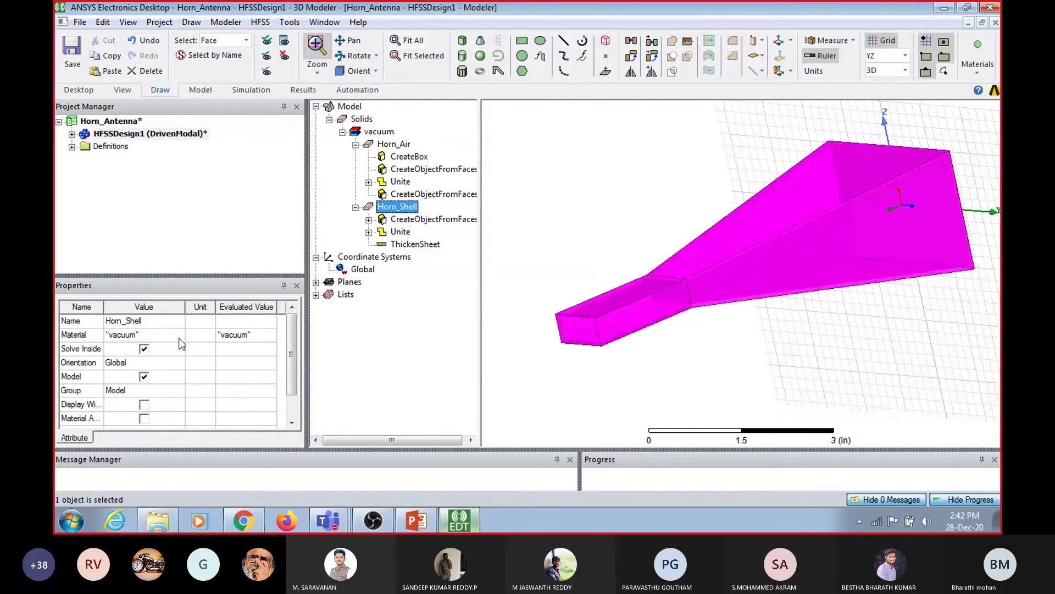
left_click(139, 338)
left_click(139, 340)
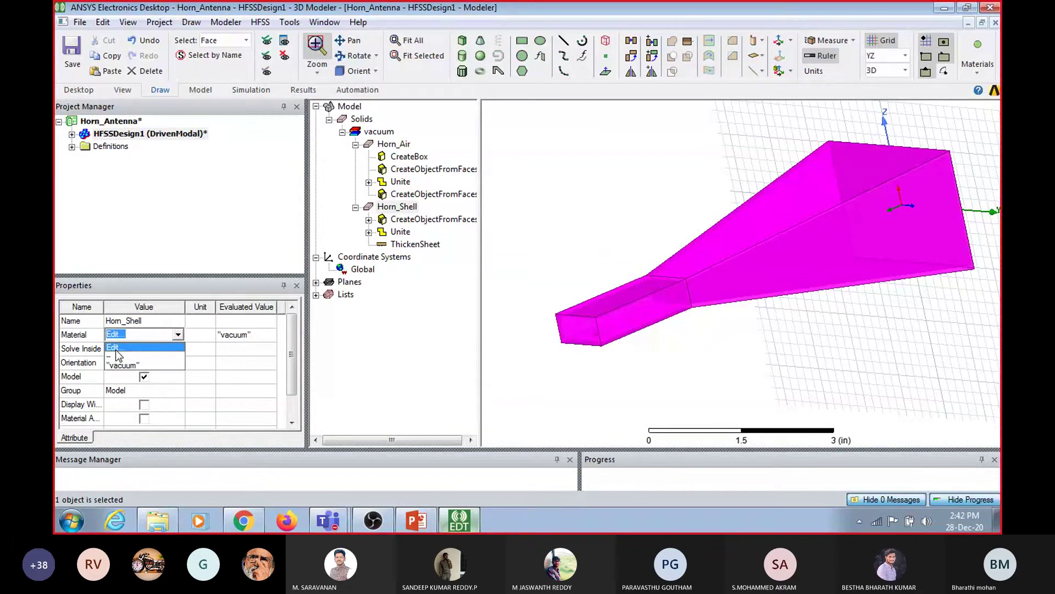
left_click(115, 348)
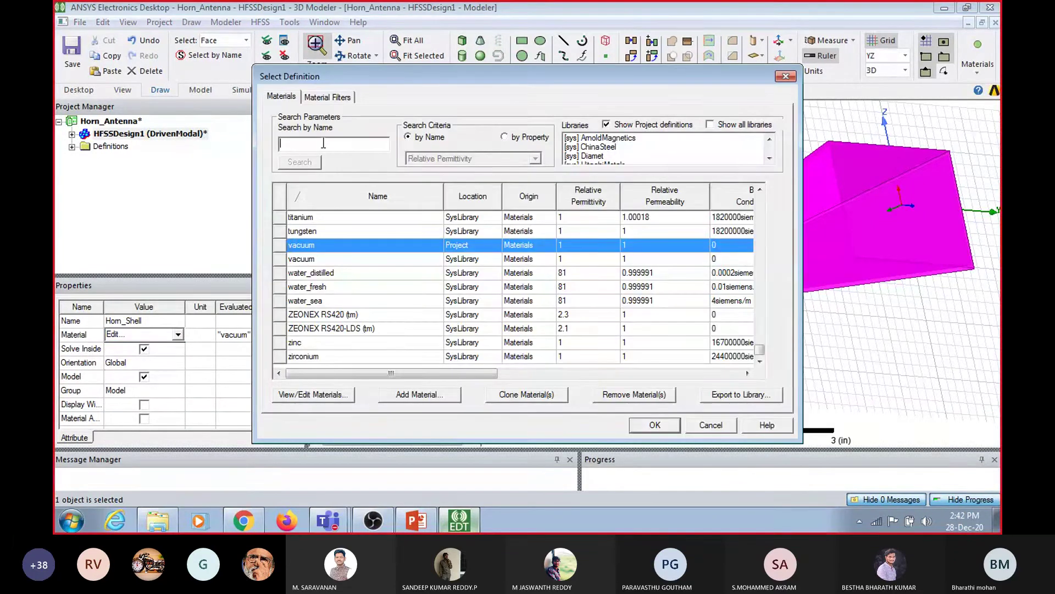
left_click(324, 143)
type("per")
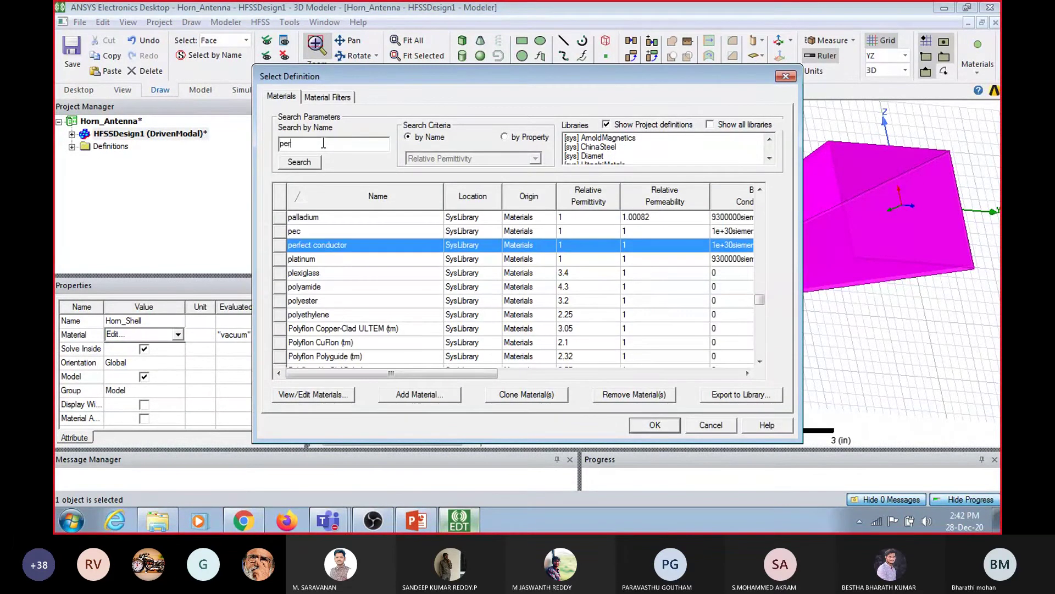
left_click(654, 425)
left_click(342, 133)
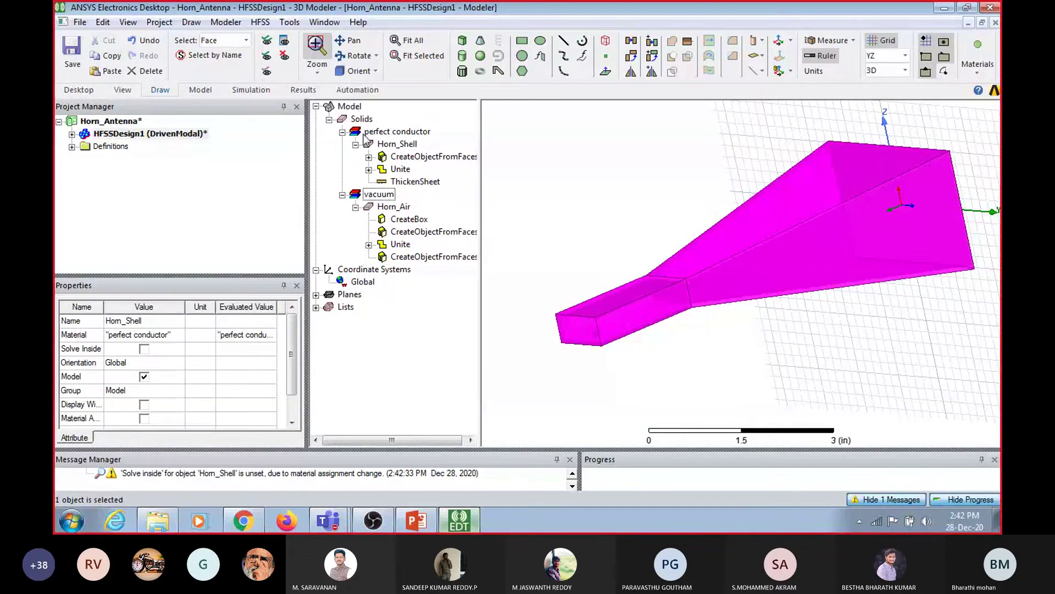
left_click(385, 136)
left_click(389, 145)
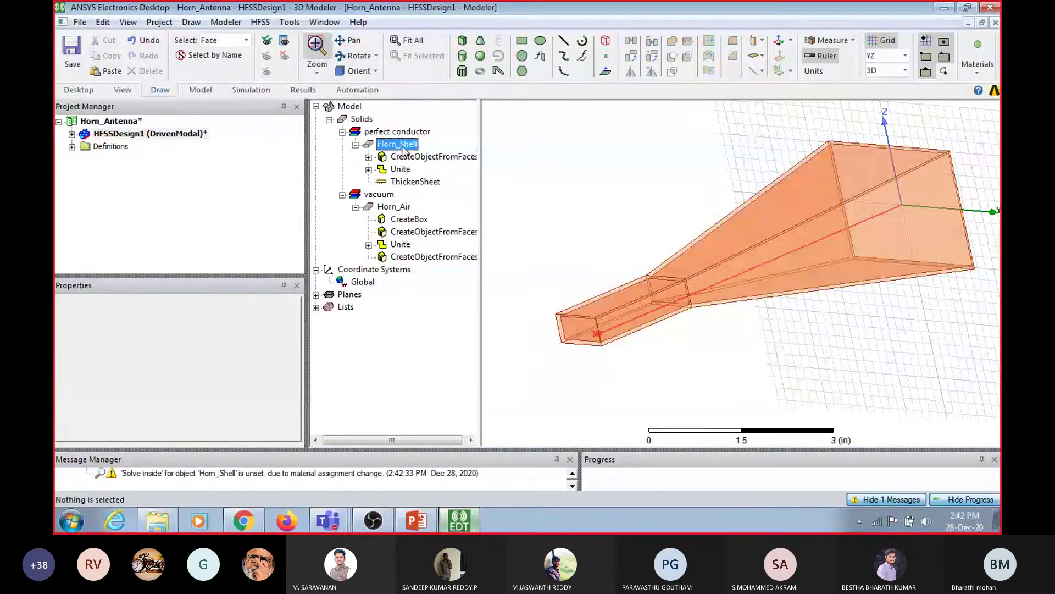
left_click(385, 195)
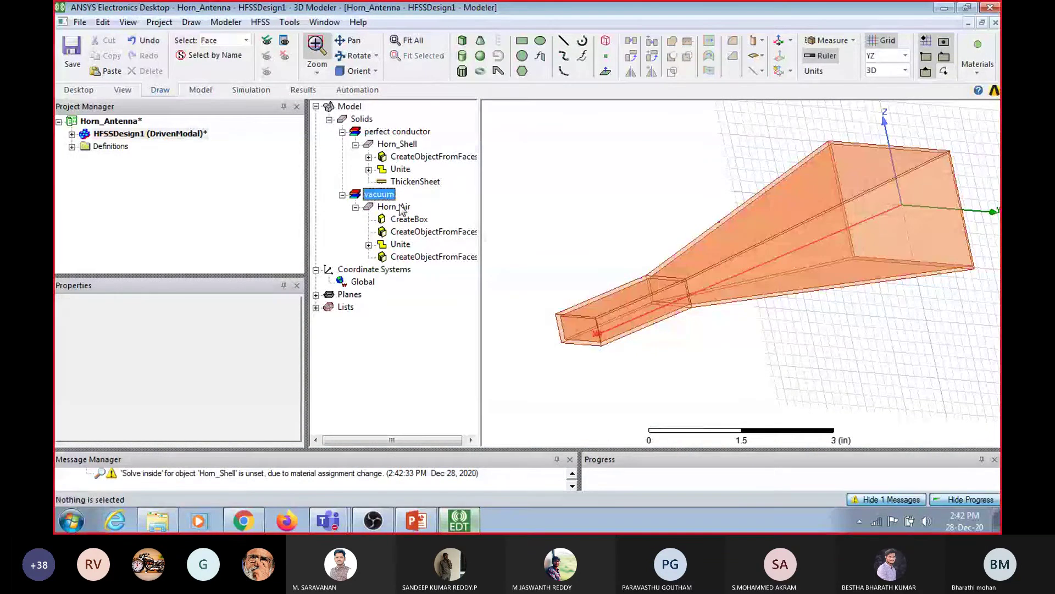
left_click(402, 209)
left_click(544, 274)
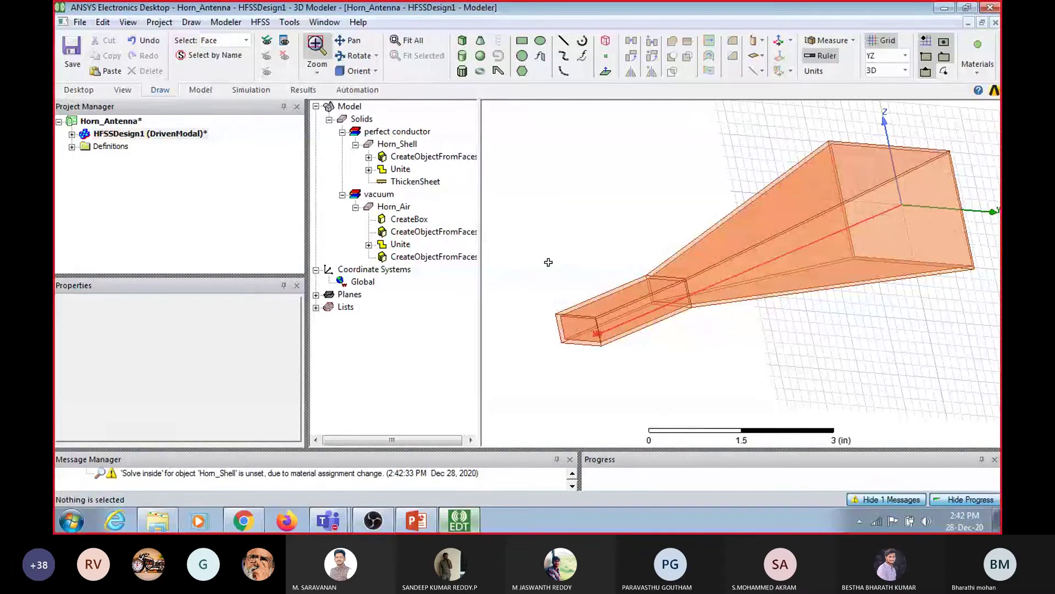
Draw a rectangle of about 0.95 by 0.45 in across the waveguide's open end, in the YZ plane
right_click(551, 134)
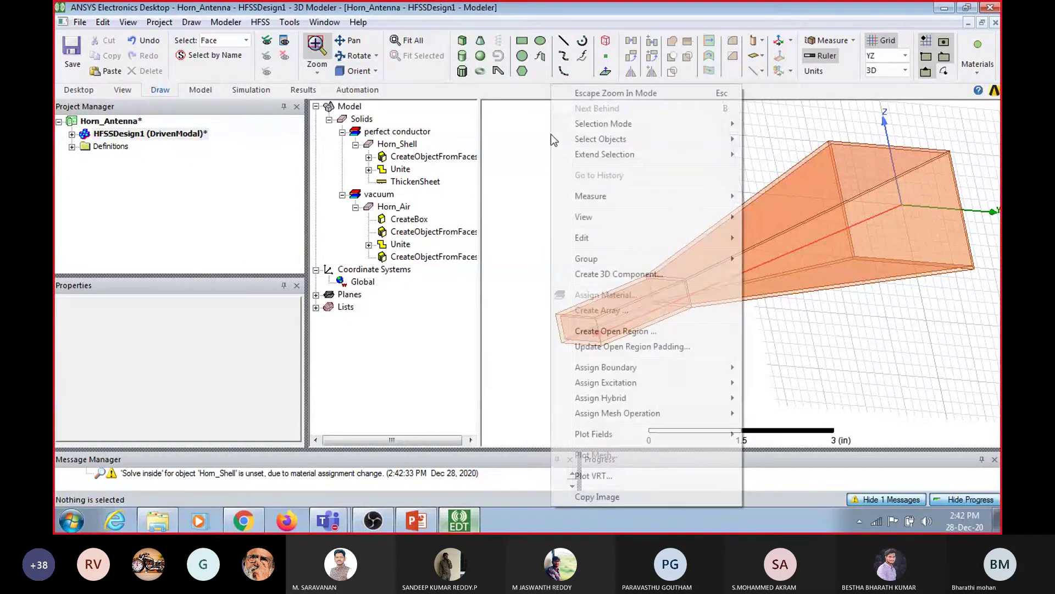
left_click(571, 94)
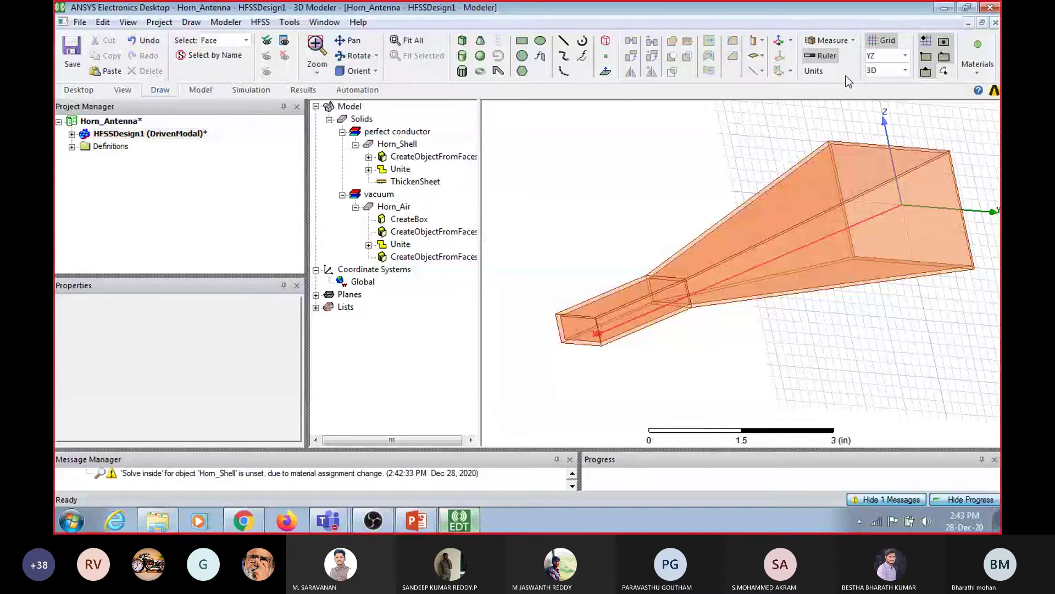
left_click(825, 40)
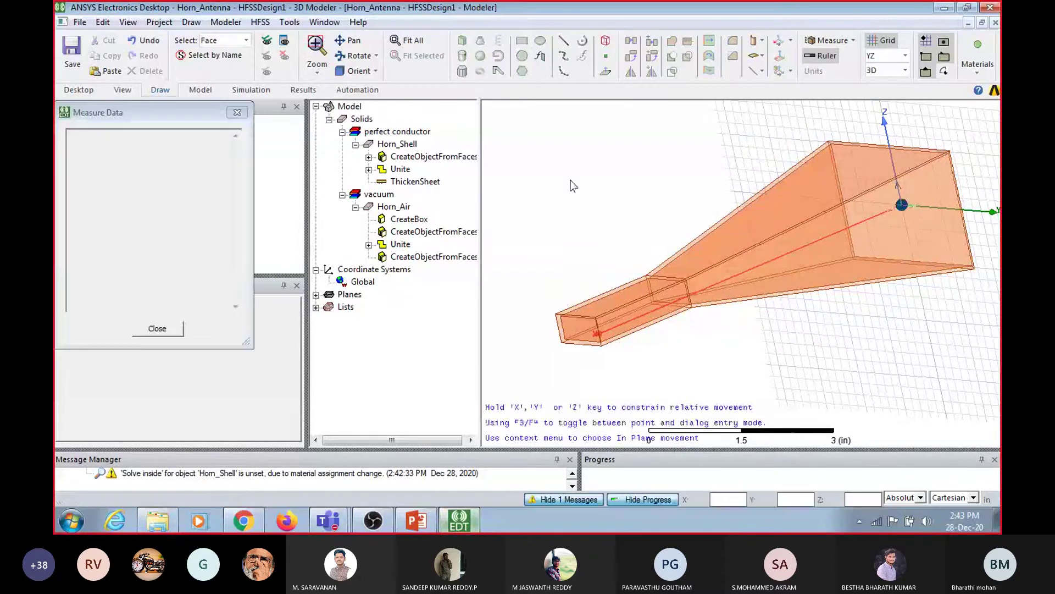
left_click(563, 318)
left_click(601, 345)
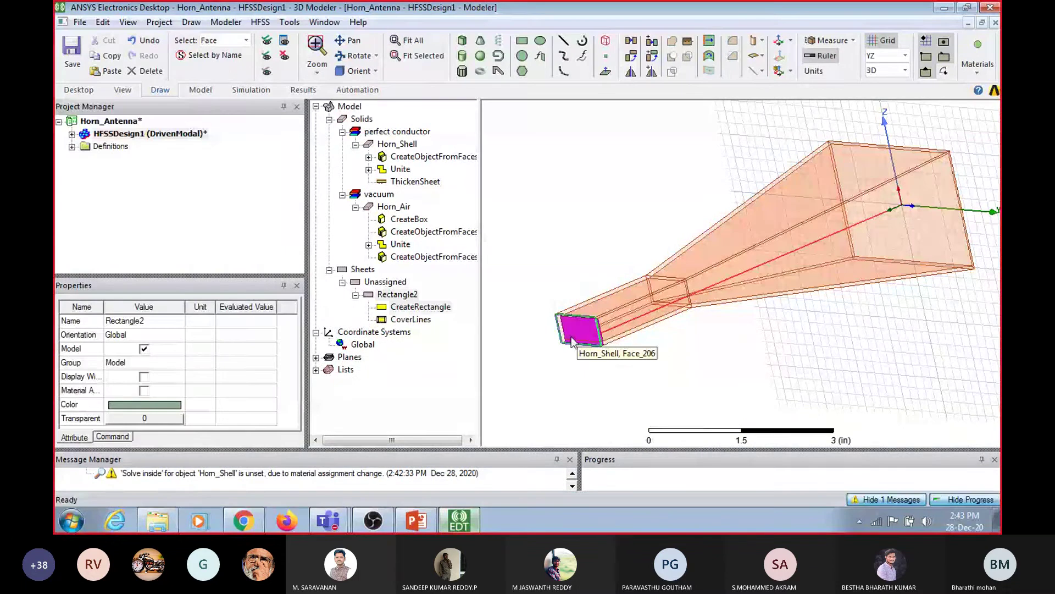
Rename the rectangle sheet at the waveguide's end as Port
left_click(400, 295)
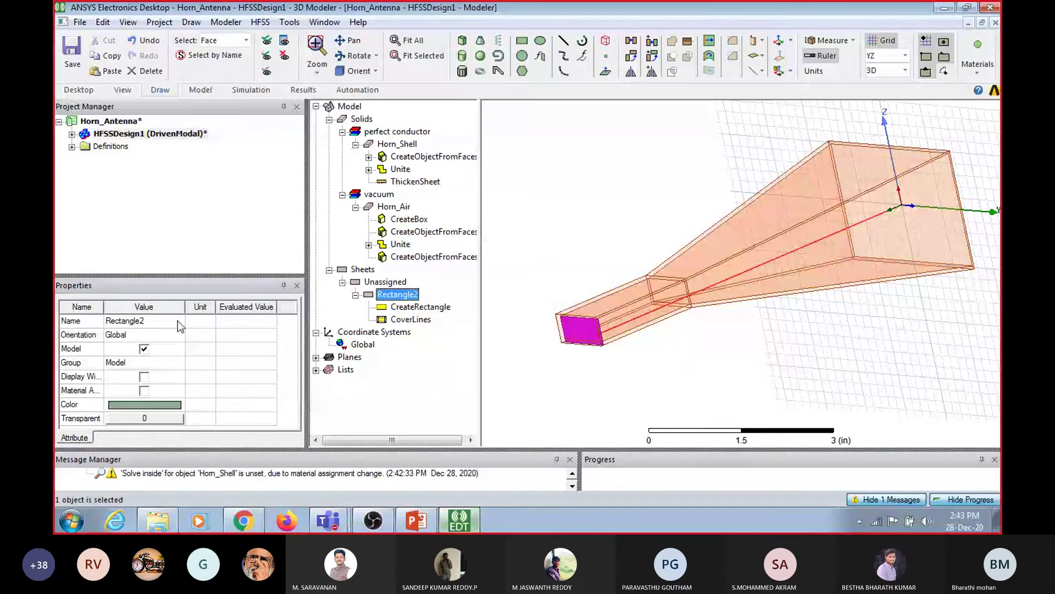
left_click(163, 322)
type("Port")
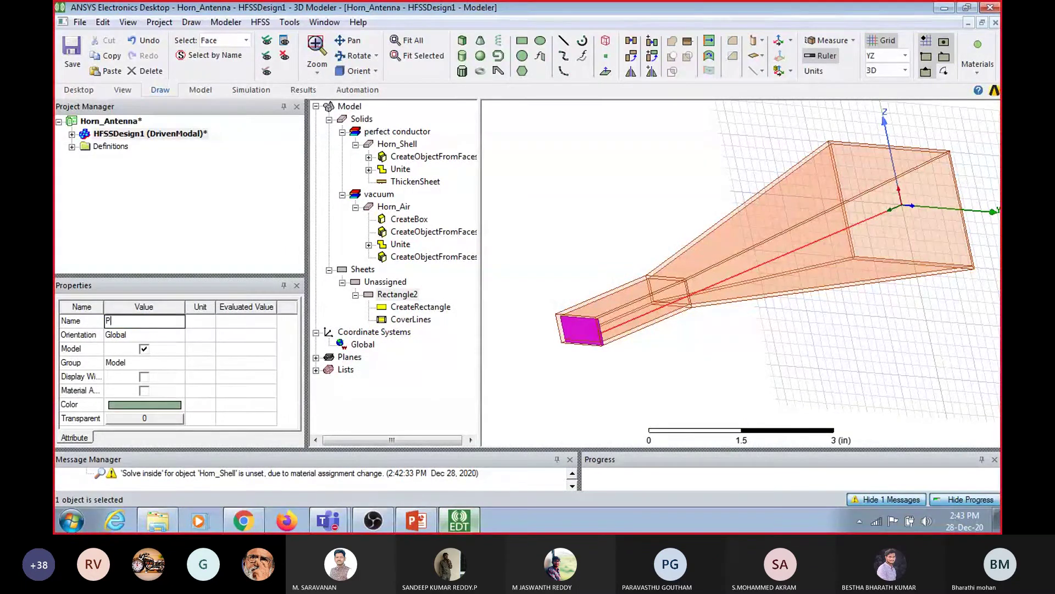
key("Return")
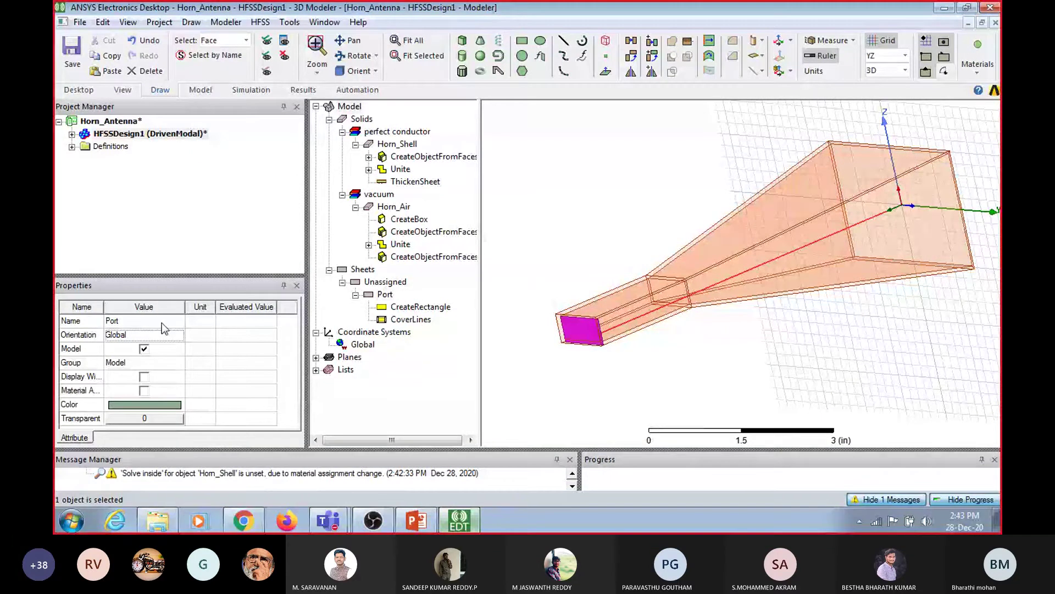
Make the Port rectangle's dimensions parametric, with YSize set to a and ZSize set to b
left_click(401, 309)
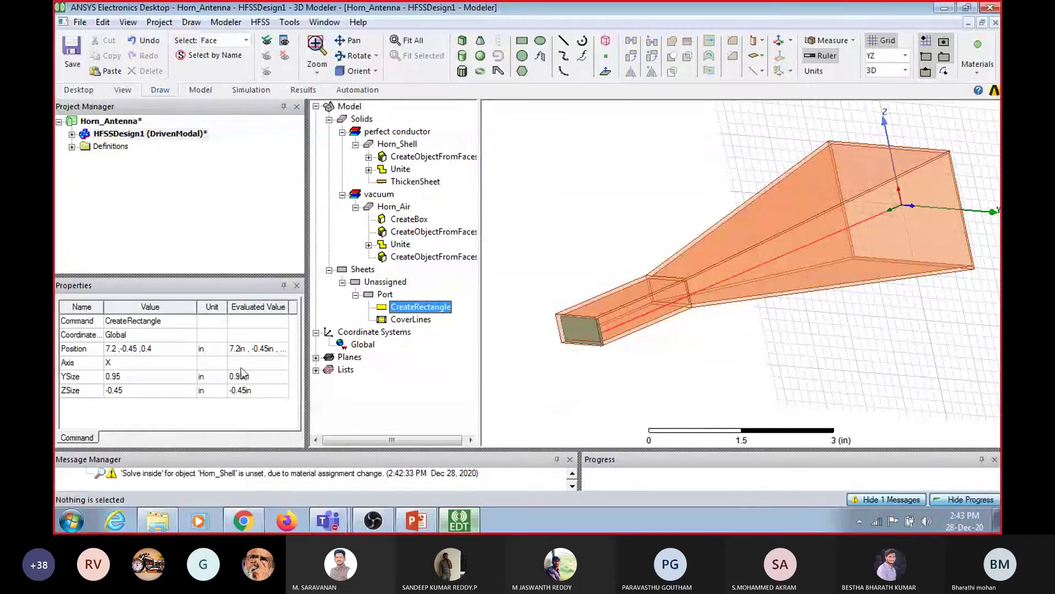
left_click(143, 377)
type("a")
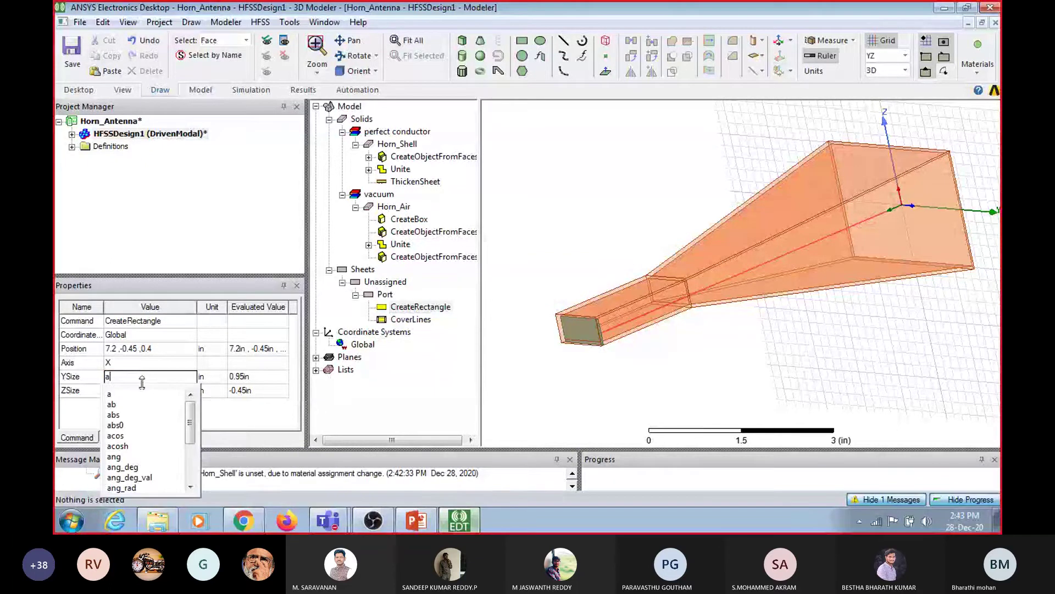
left_click(130, 392)
type("b")
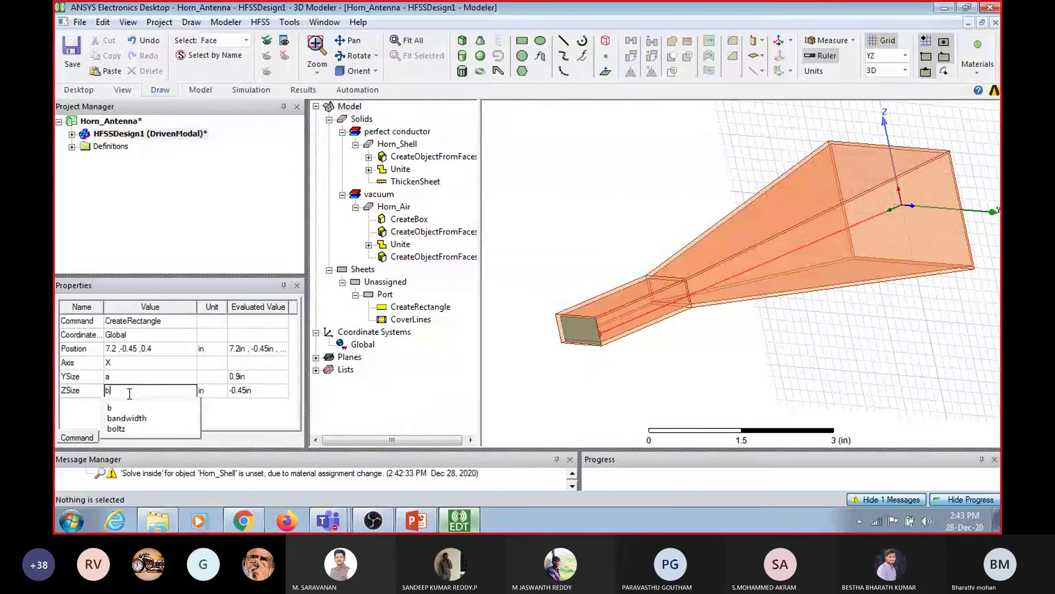
key("Return")
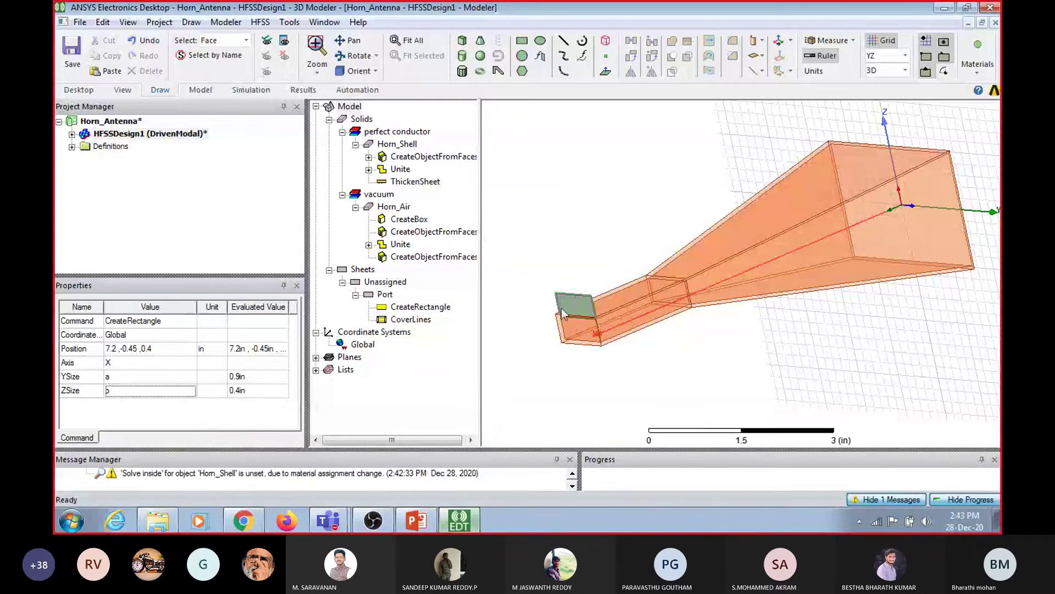
Set the Port rectangle's position to Horn_Length+WG_Length, -a/2, -b/2
left_click(124, 350)
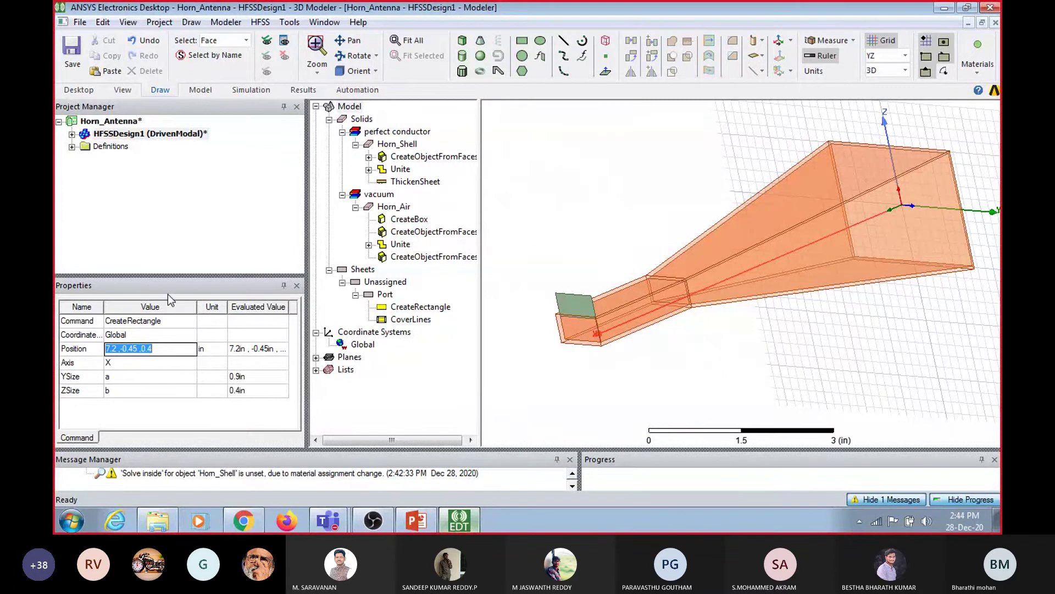
type("Horn_")
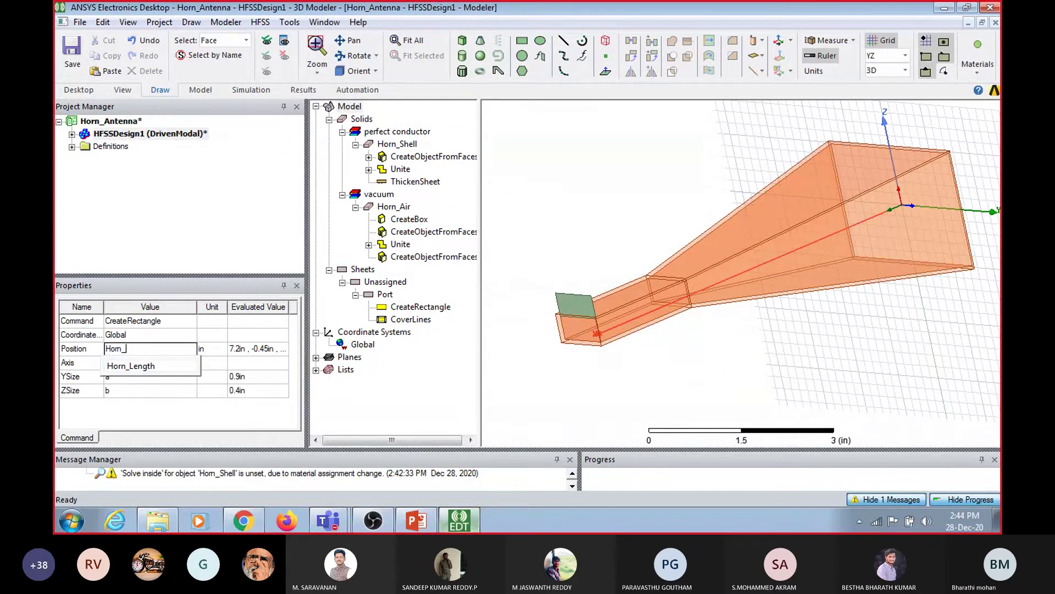
type("Length+Wg")
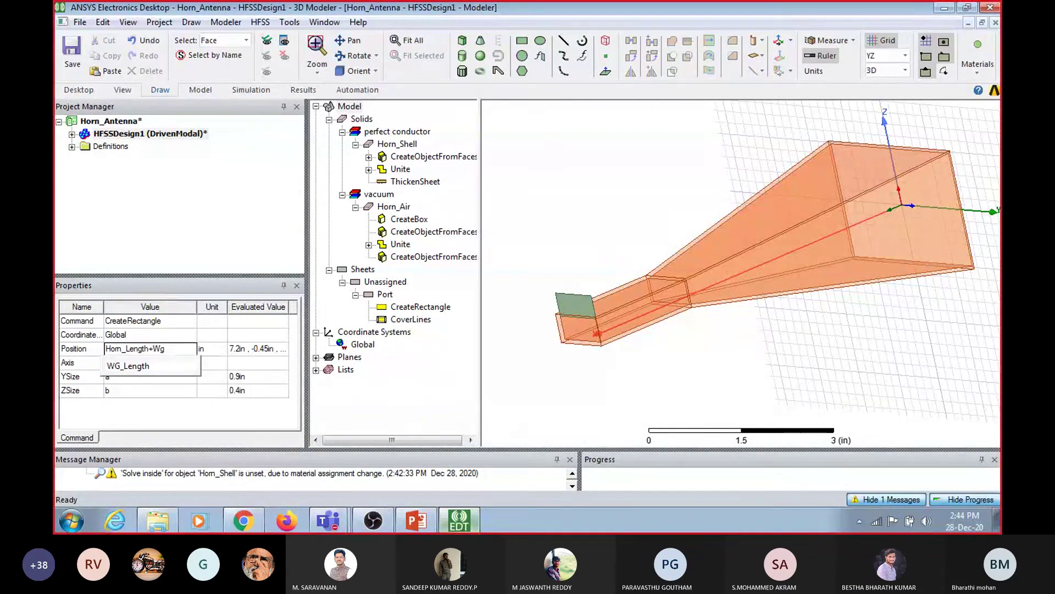
key("Down")
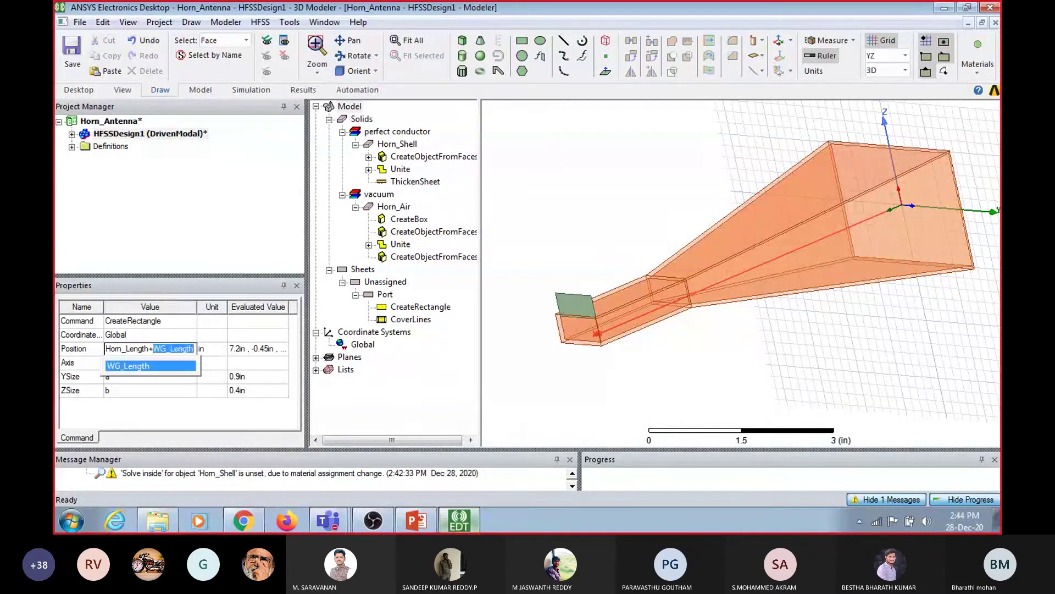
type(",")
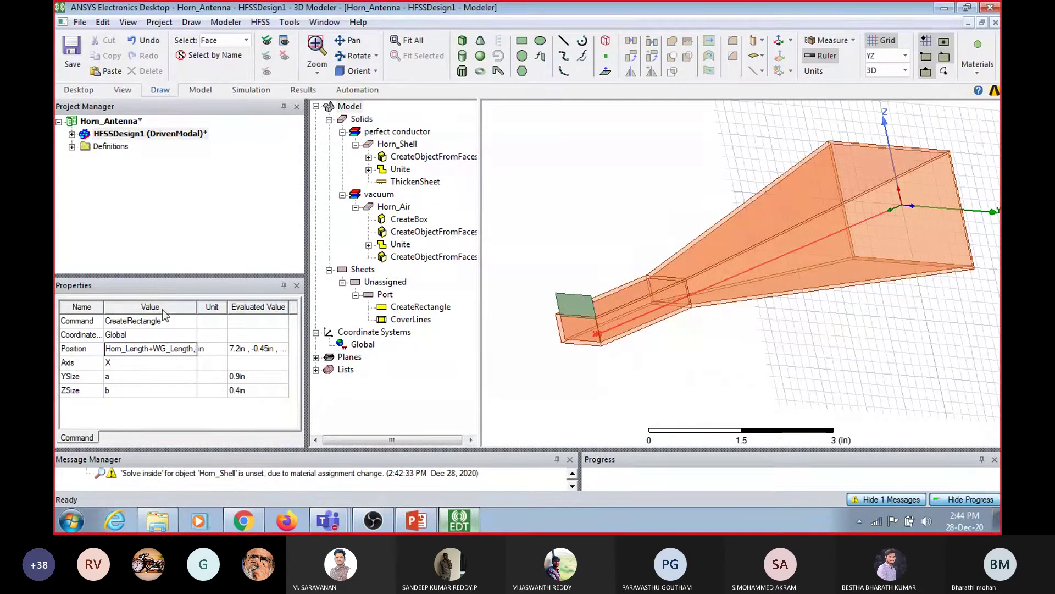
type("-a/2")
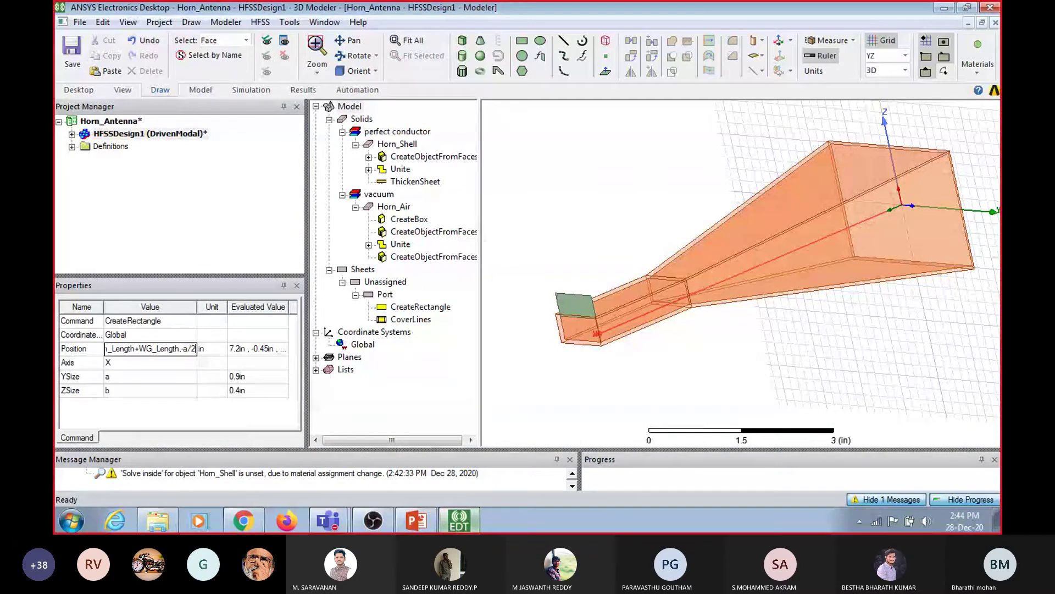
type(",-b")
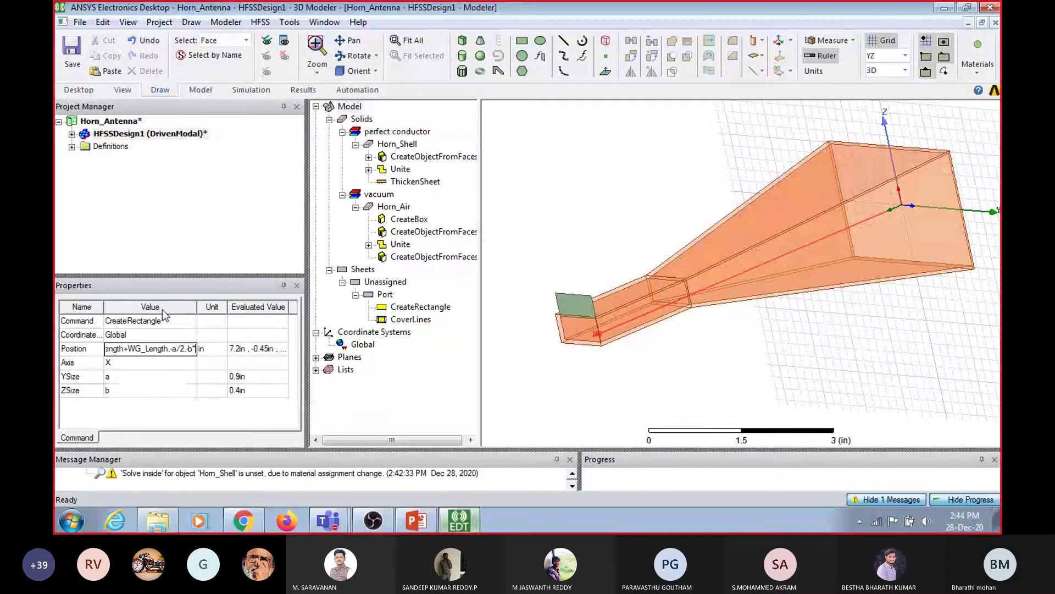
type("/2")
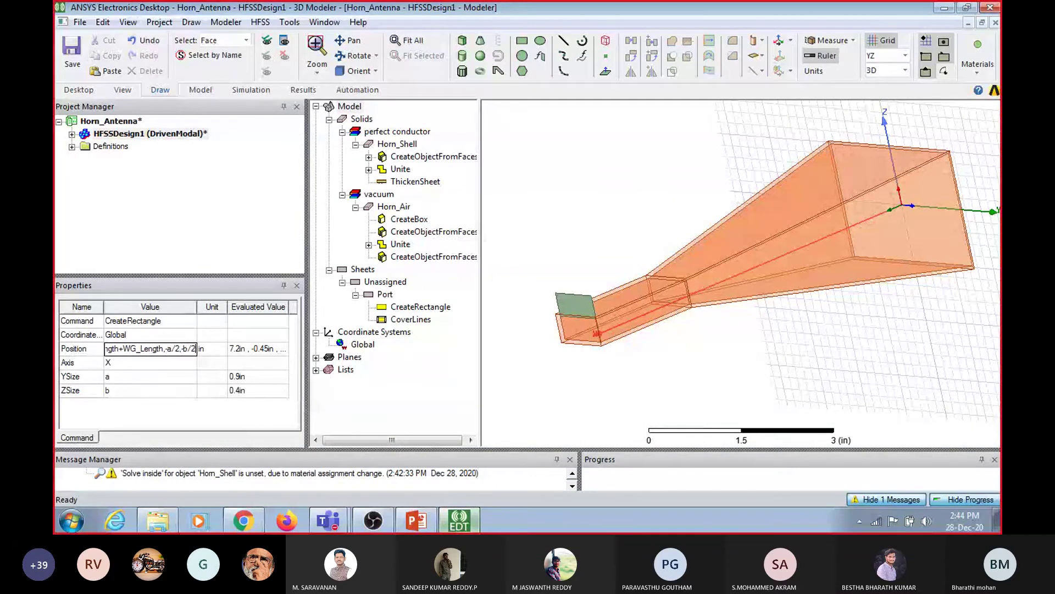
key("Return")
left_click(173, 352)
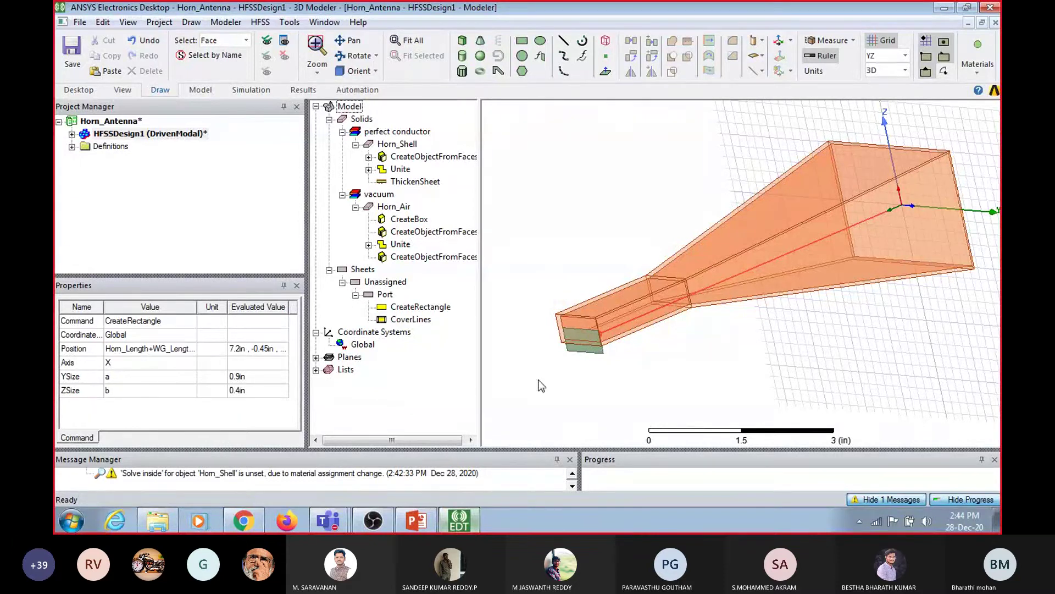
Check the design variables against the Design Specifications slide in PowerPoint and set WG_Length to 1 in back in HFSS
left_click(392, 302)
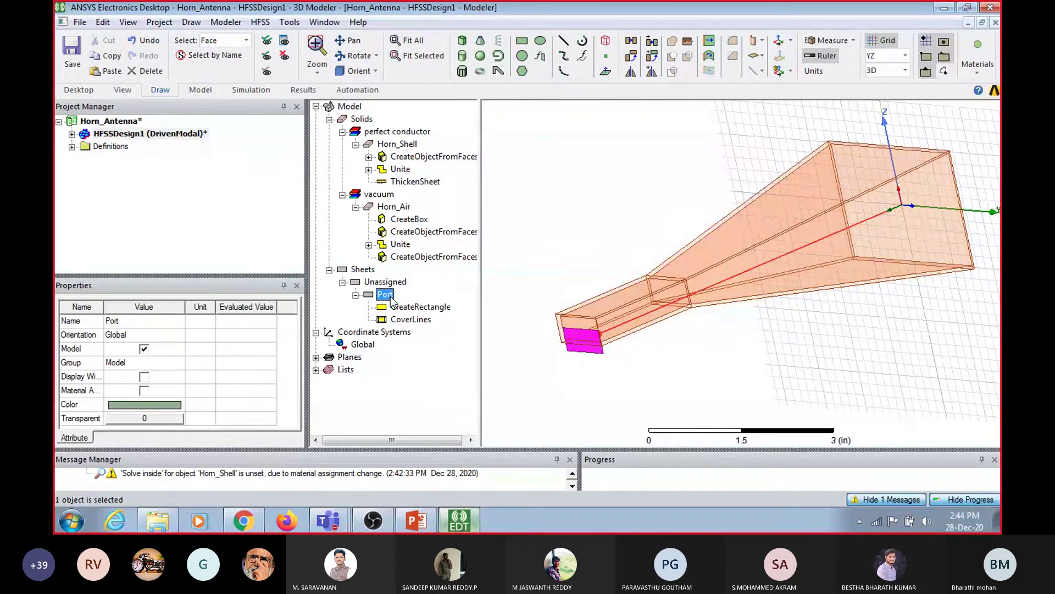
left_click(421, 308)
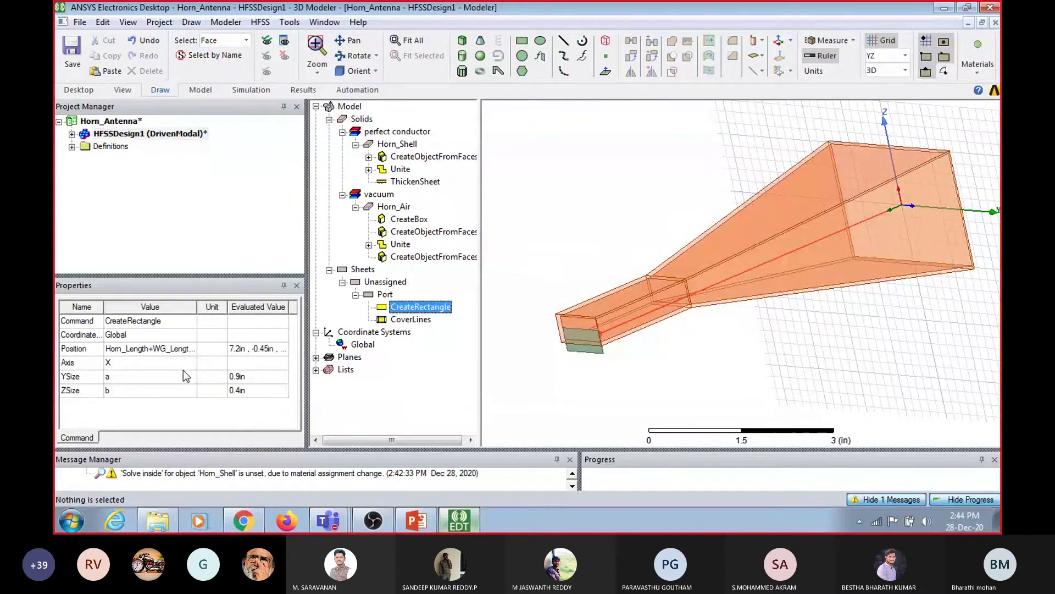
left_click(177, 135)
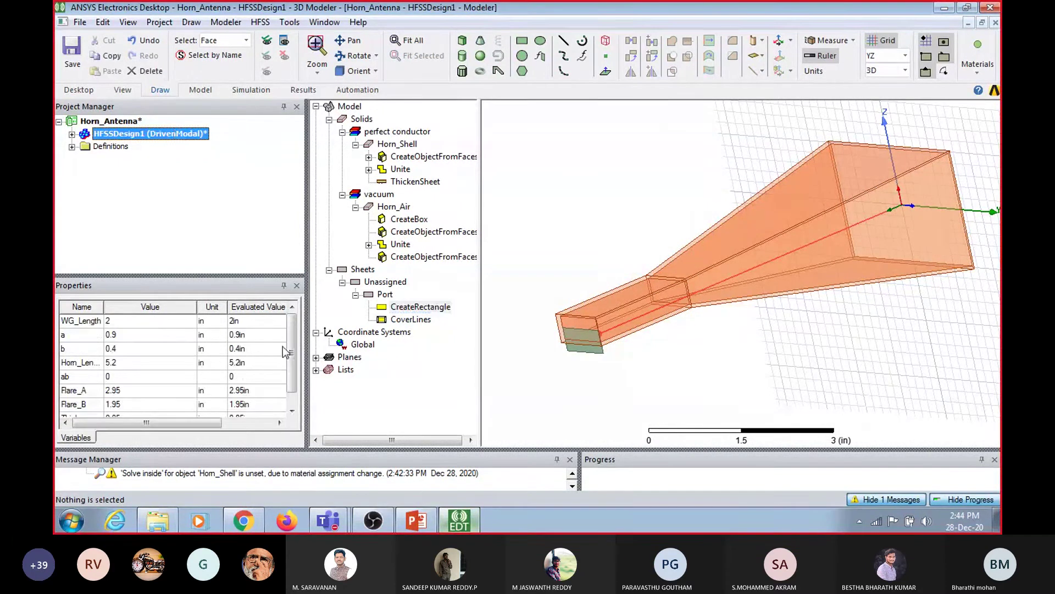
left_click(292, 411)
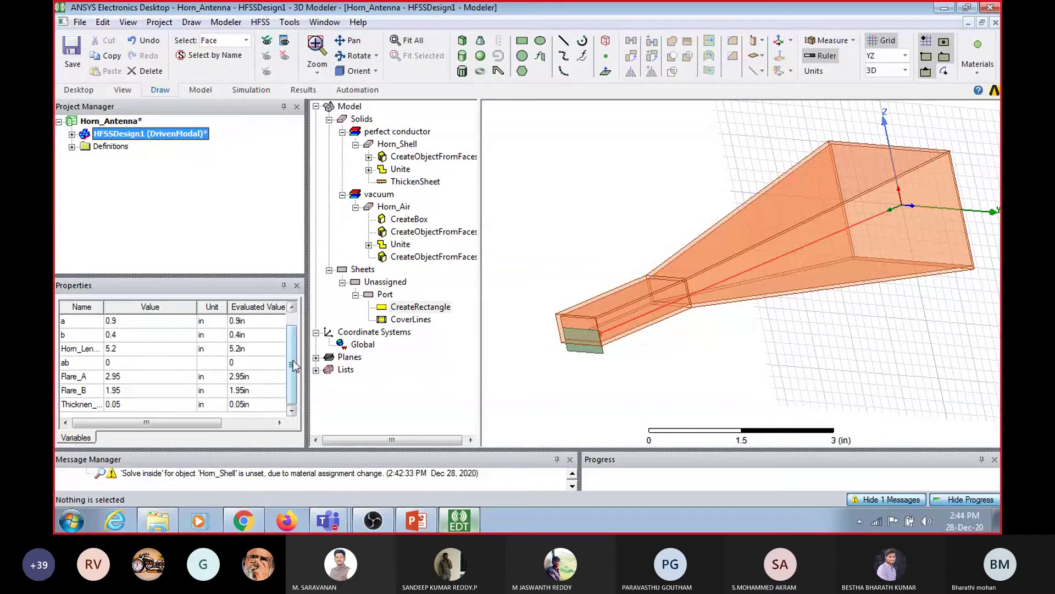
scroll(298, 330, "up", 1)
left_click(160, 320)
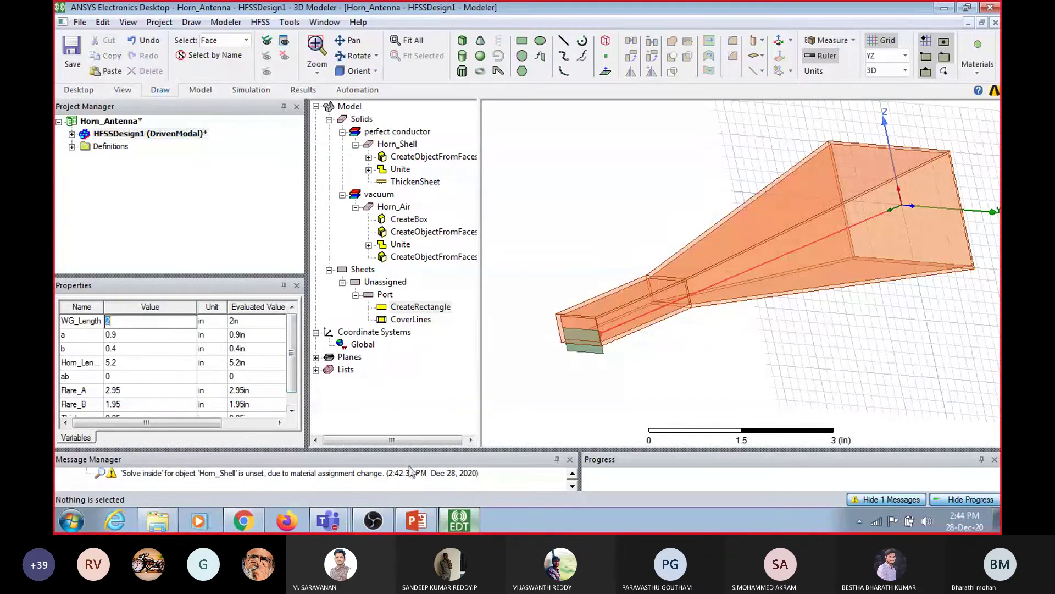
left_click(424, 520)
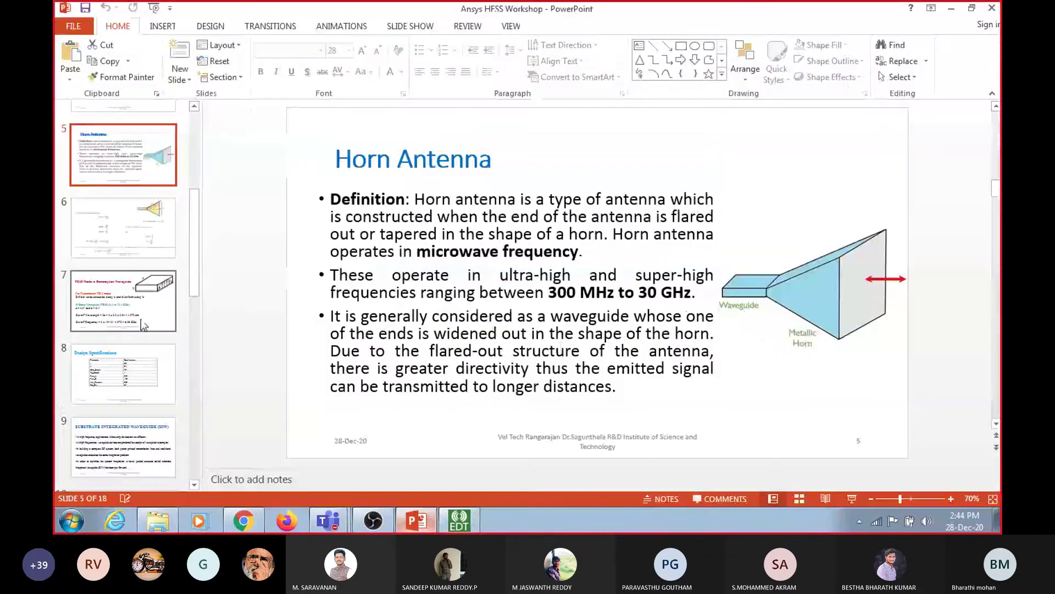
left_click(126, 368)
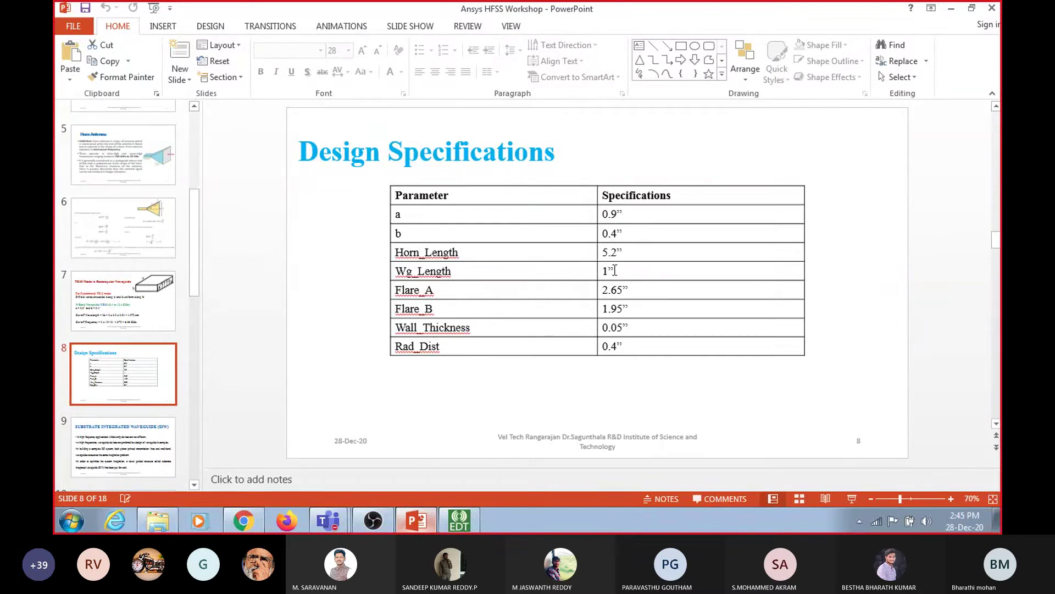
left_click(425, 524)
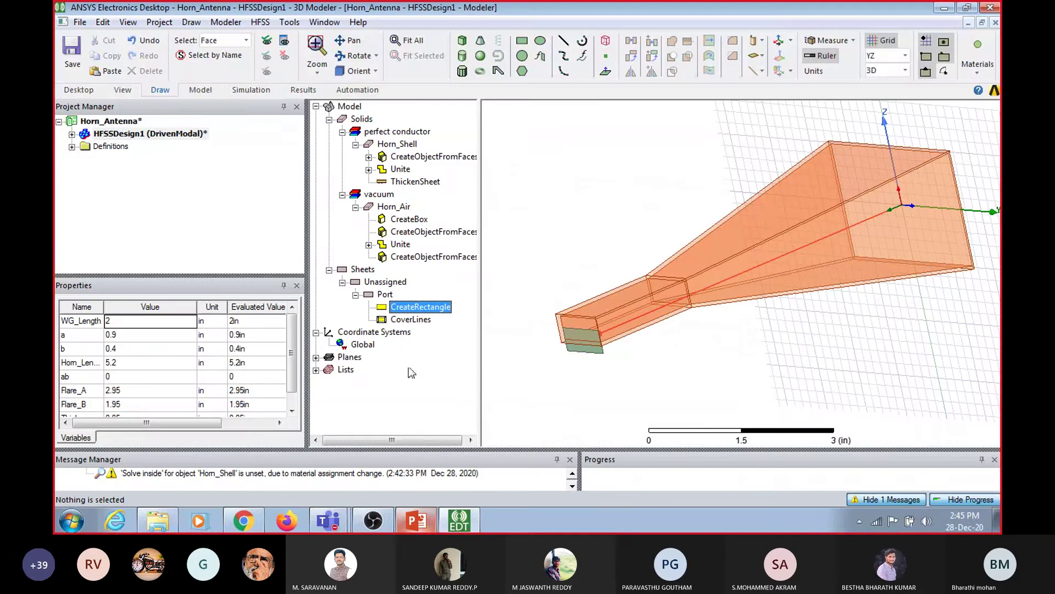
double_click(139, 319)
type("1")
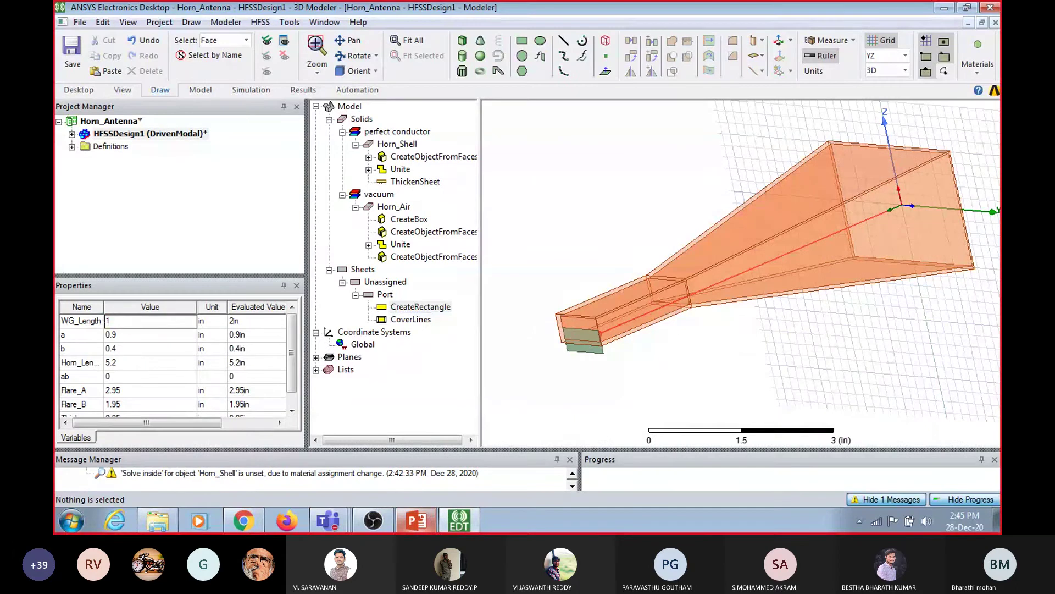
key("Return")
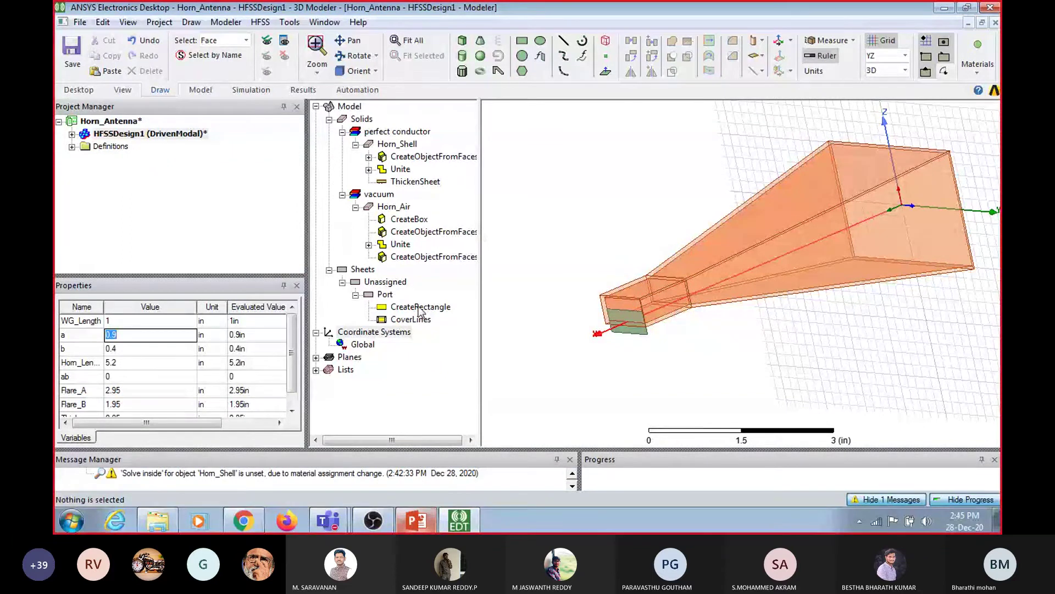
Correct the Z coordinate of the Horn_Air box's position to -b/2
left_click(408, 158)
left_click(414, 220)
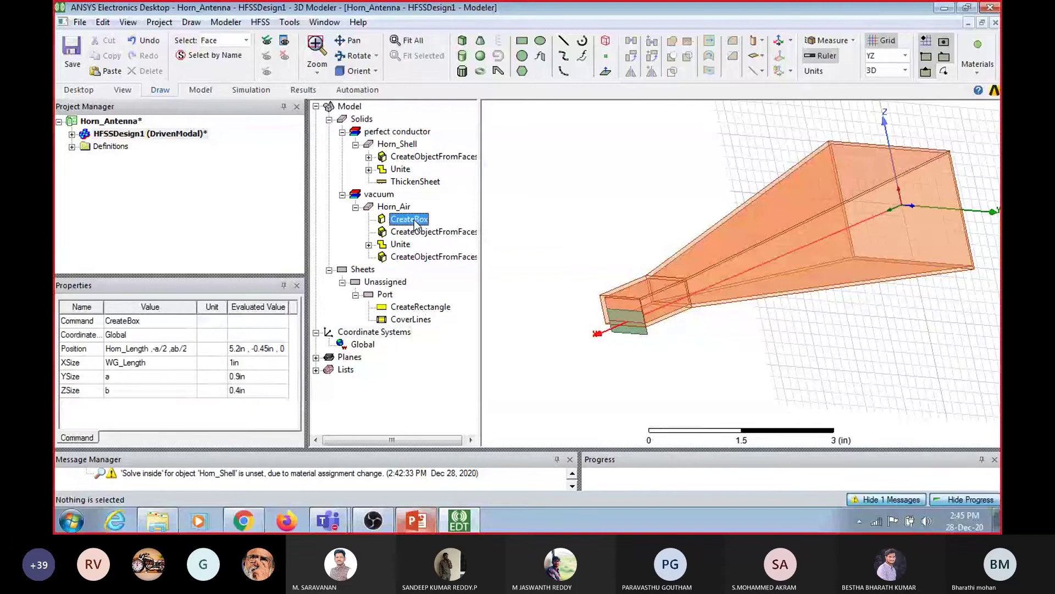
left_click(177, 349)
left_click(177, 349)
key("BackSpace")
type("b")
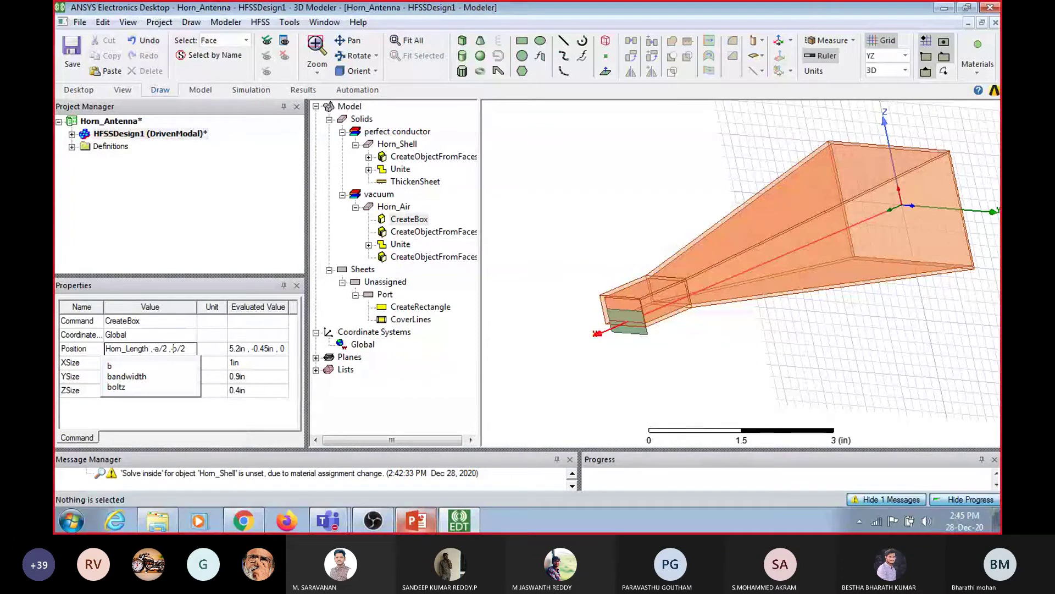
key("Tab")
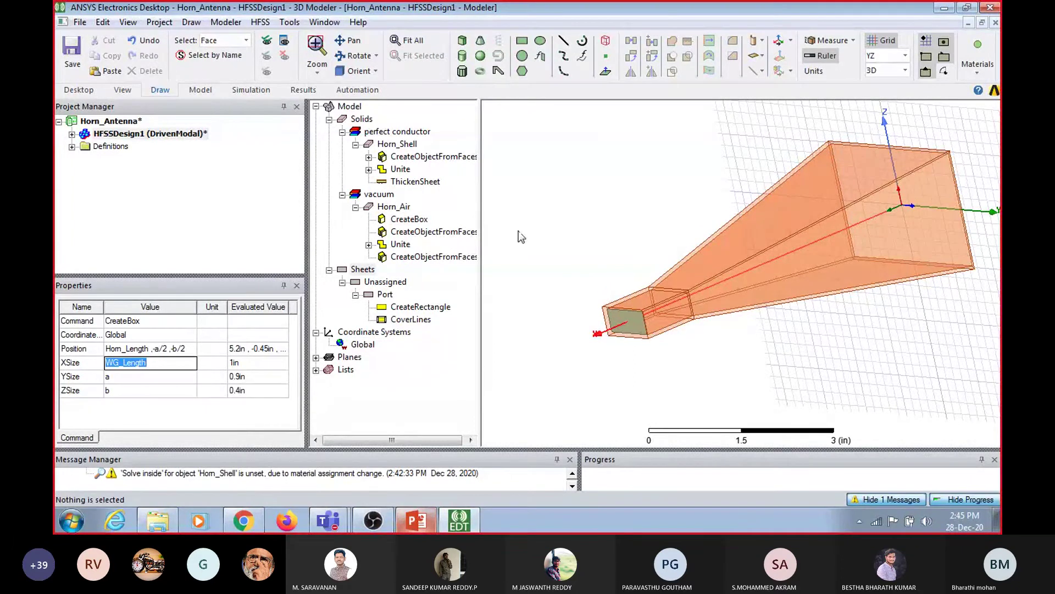
left_click(564, 209)
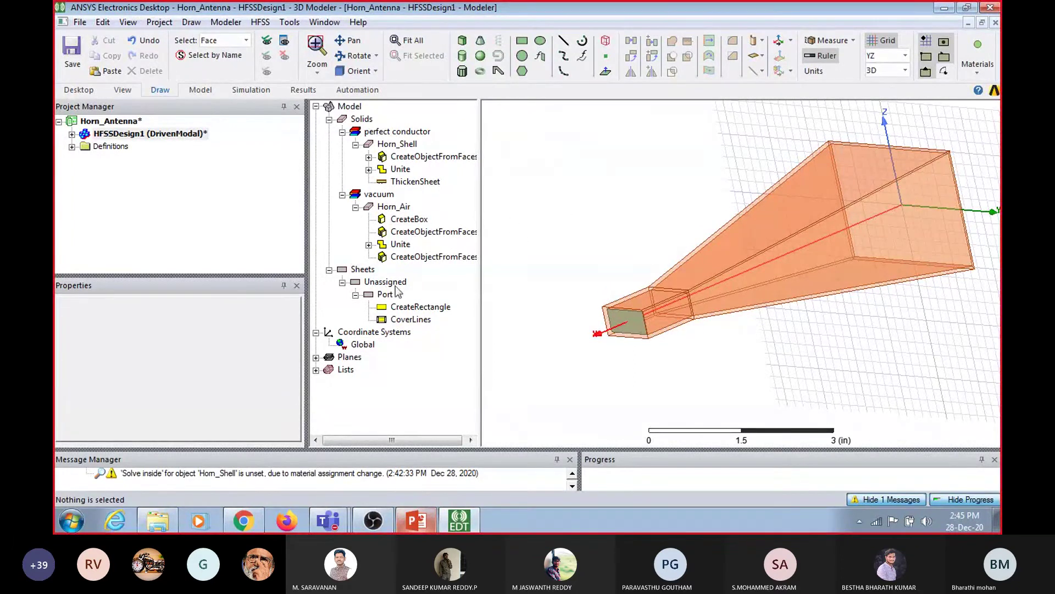
Assign a wave port excitation to the Port sheet with the default name, one mode and default settings
left_click(385, 295)
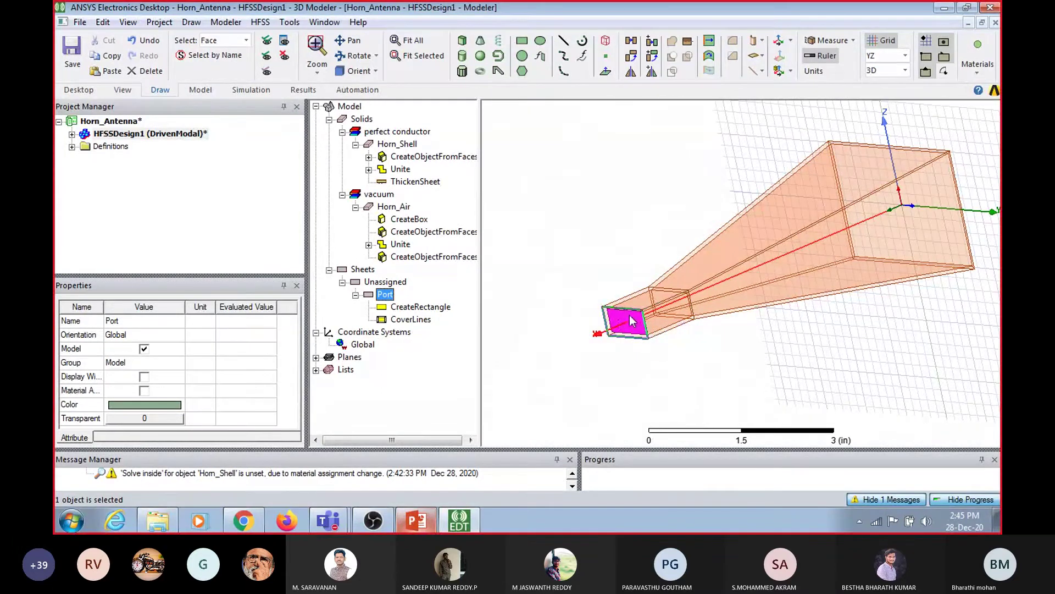
left_click(496, 269)
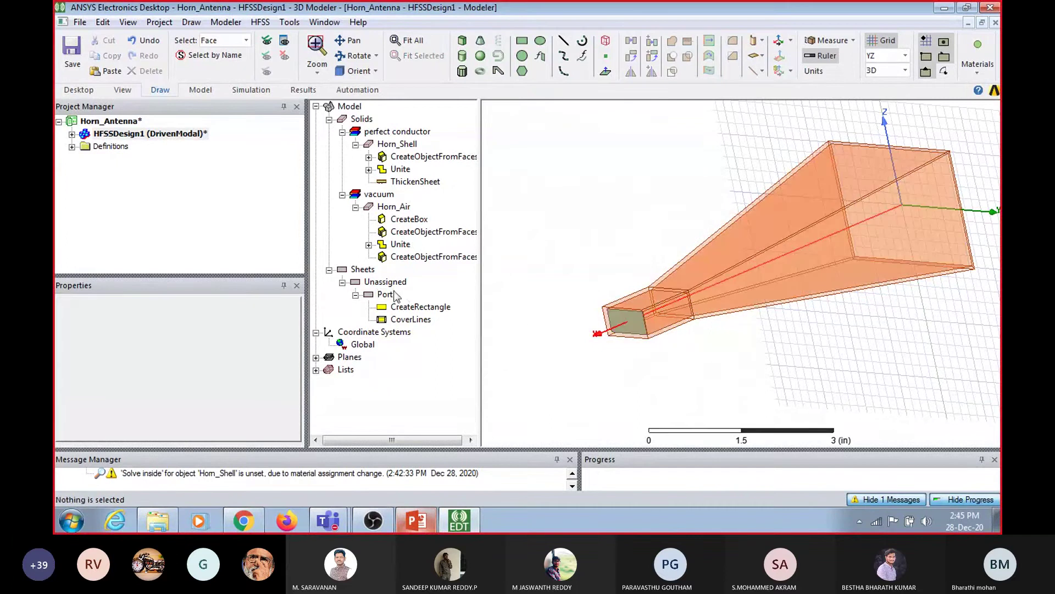
left_click(388, 297)
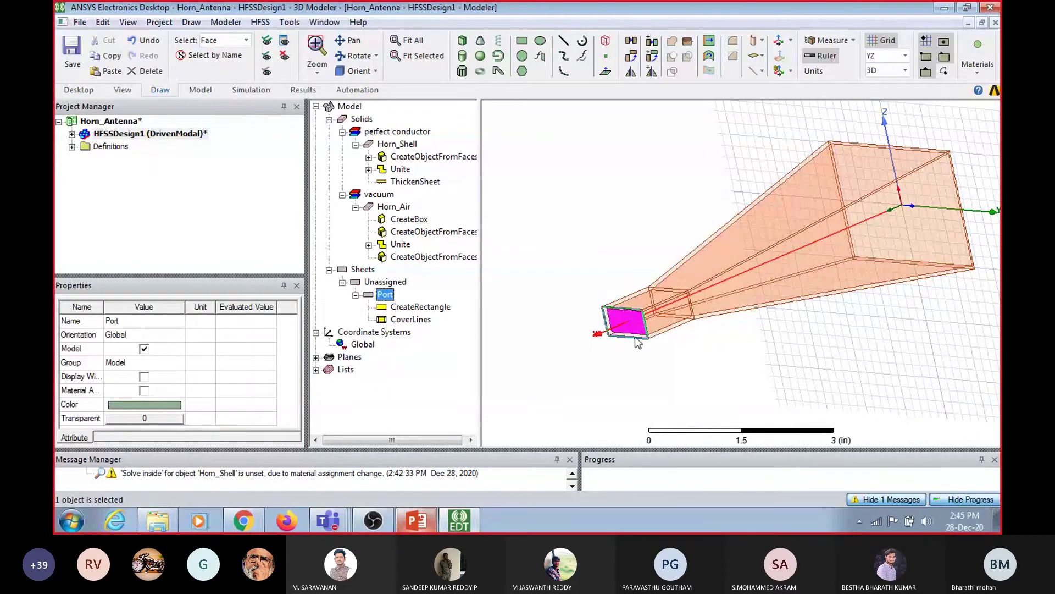
right_click(389, 297)
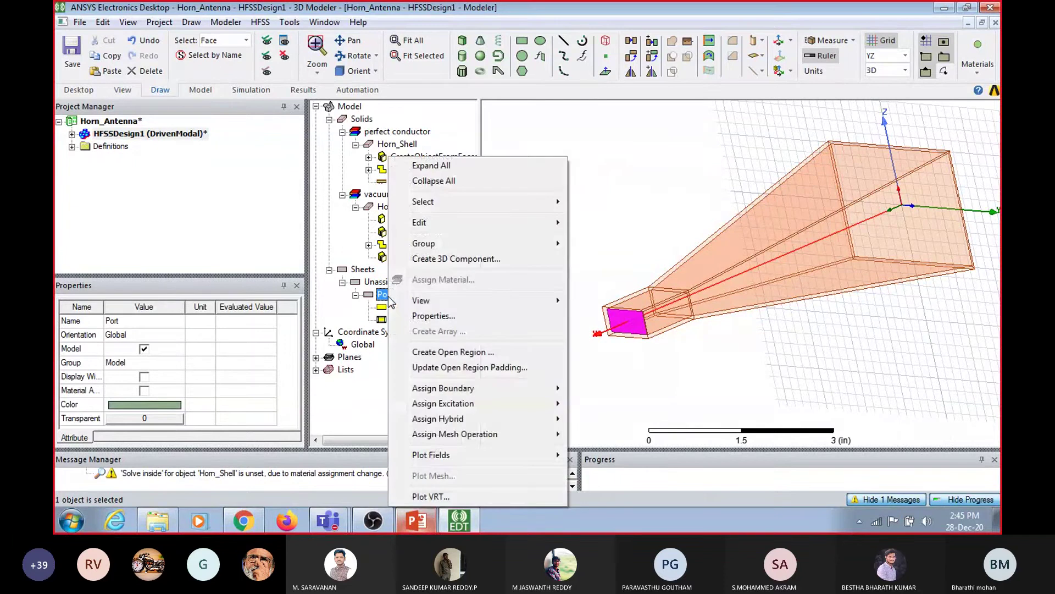
mouse_move(444, 407)
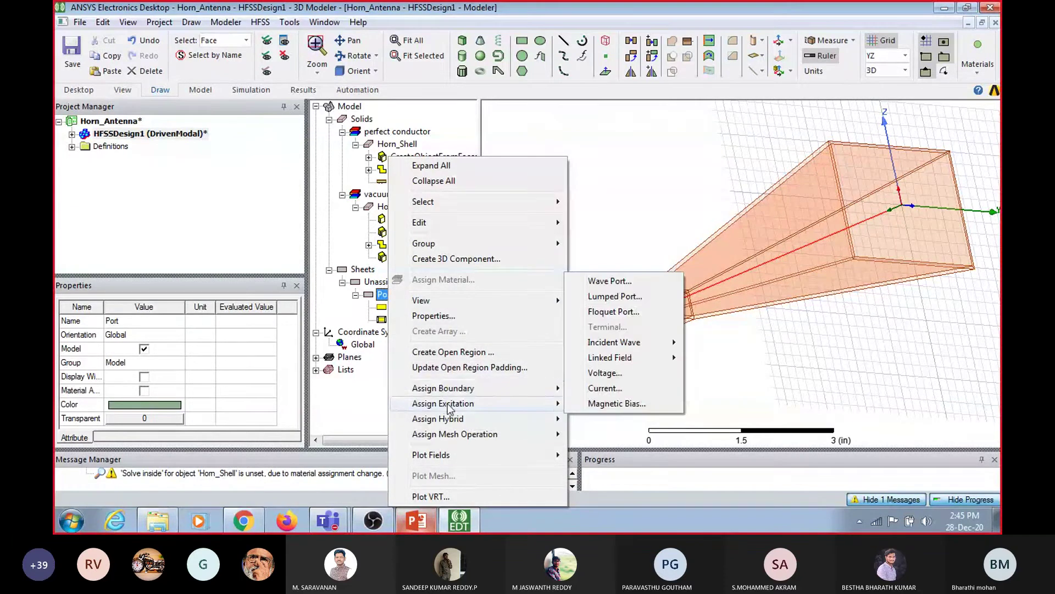
left_click(628, 284)
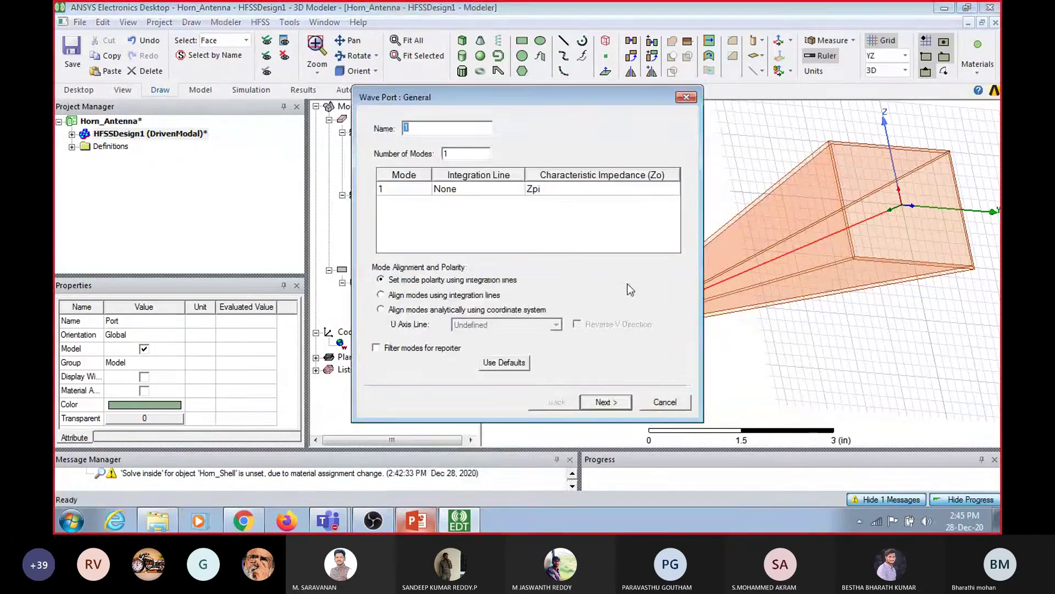
left_click(616, 404)
left_click(617, 403)
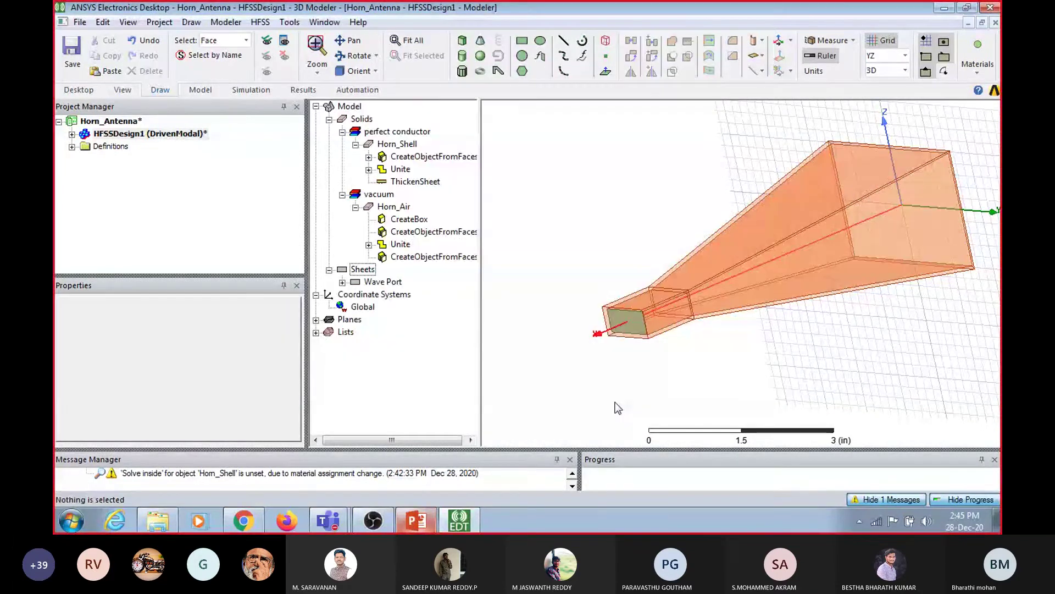
Examine the wave port excitation 1 listed in the HFSSDesign1 project tree and its location on the model
left_click(72, 134)
left_click(85, 184)
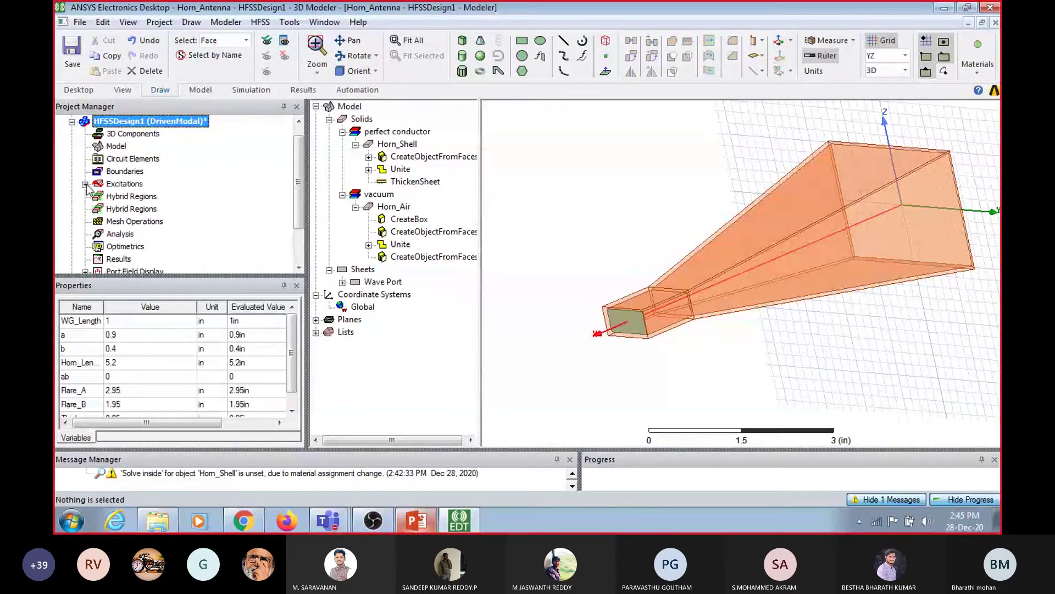
left_click(122, 196)
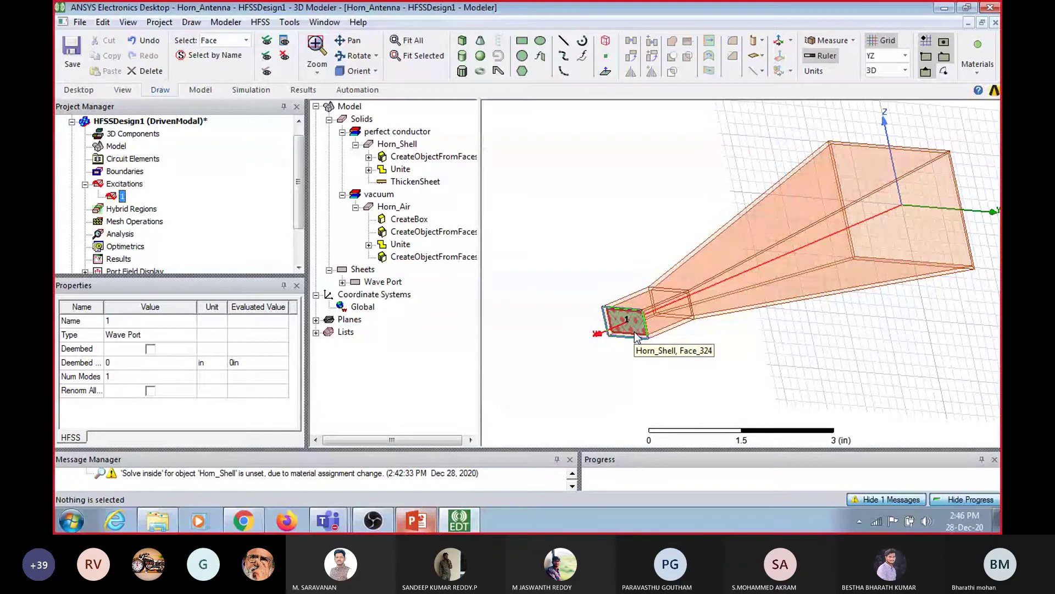
left_click(649, 198)
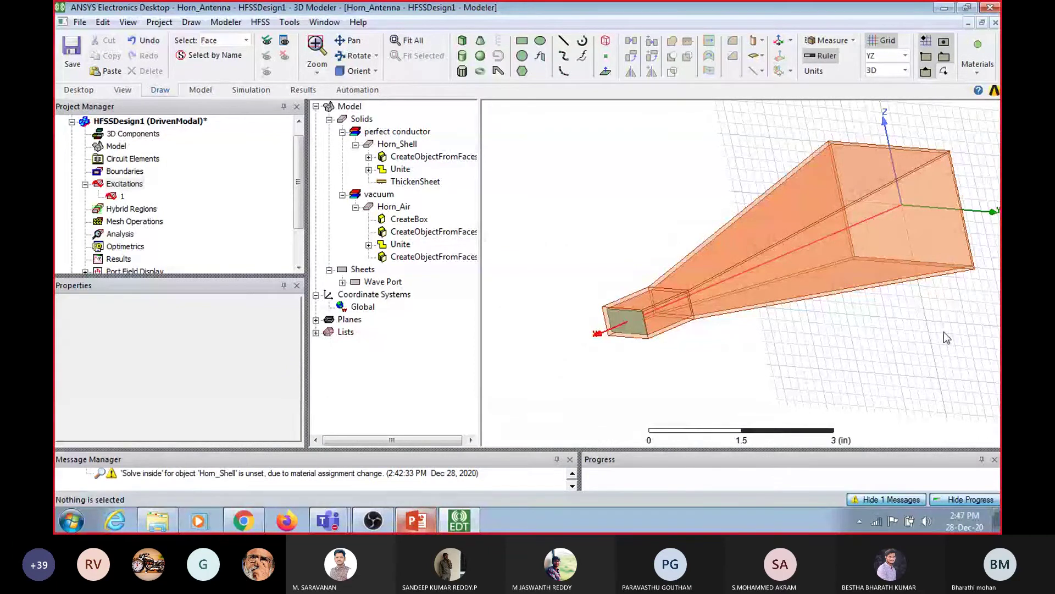
Start a Region around the model, padded similarly in all directions by an absolute offset of the new variable Rad_Dist
left_click(226, 22)
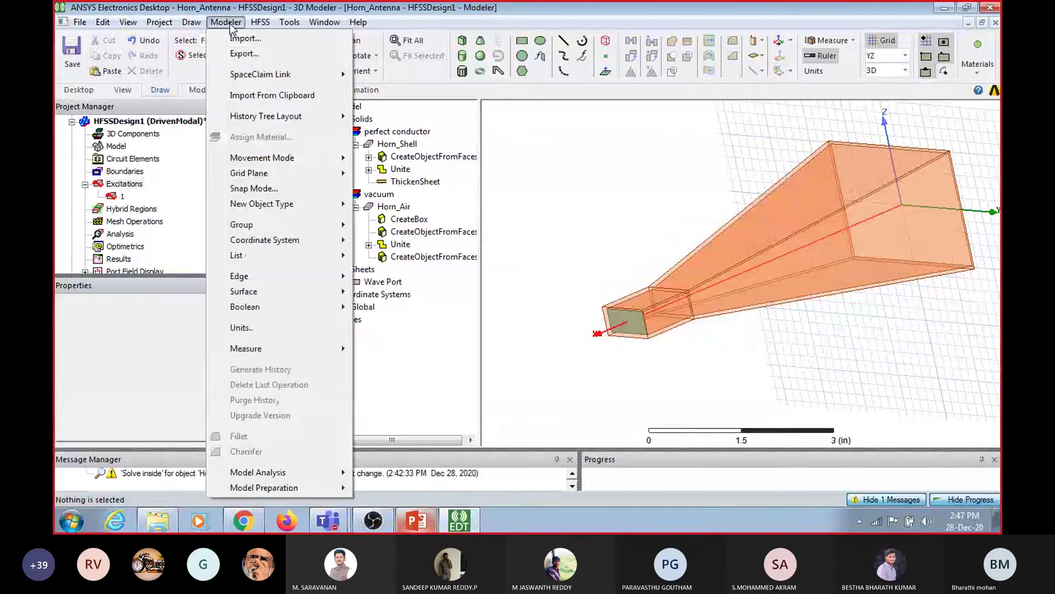
mouse_move(192, 22)
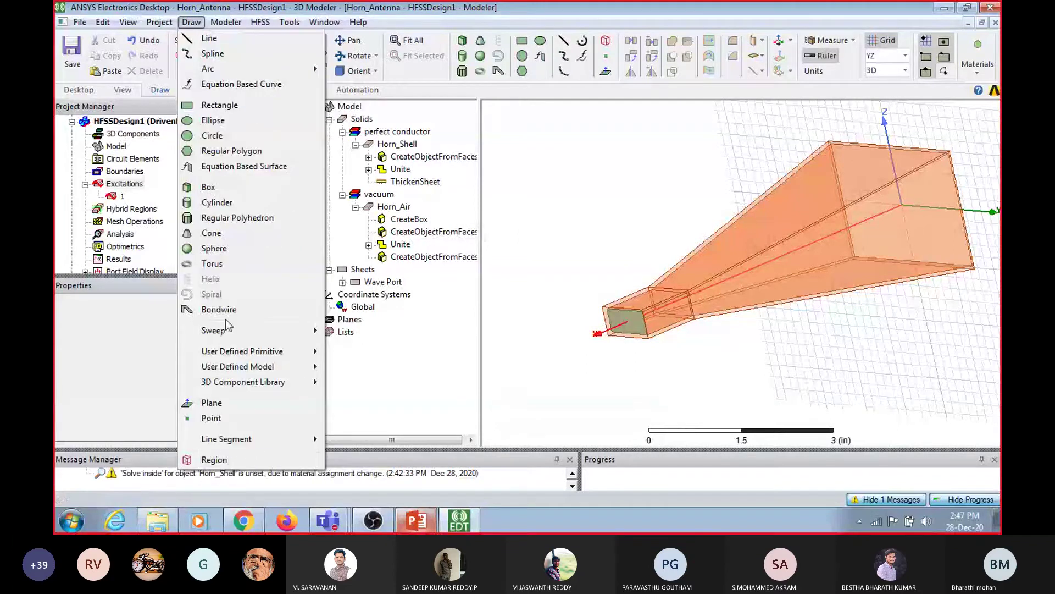
left_click(214, 460)
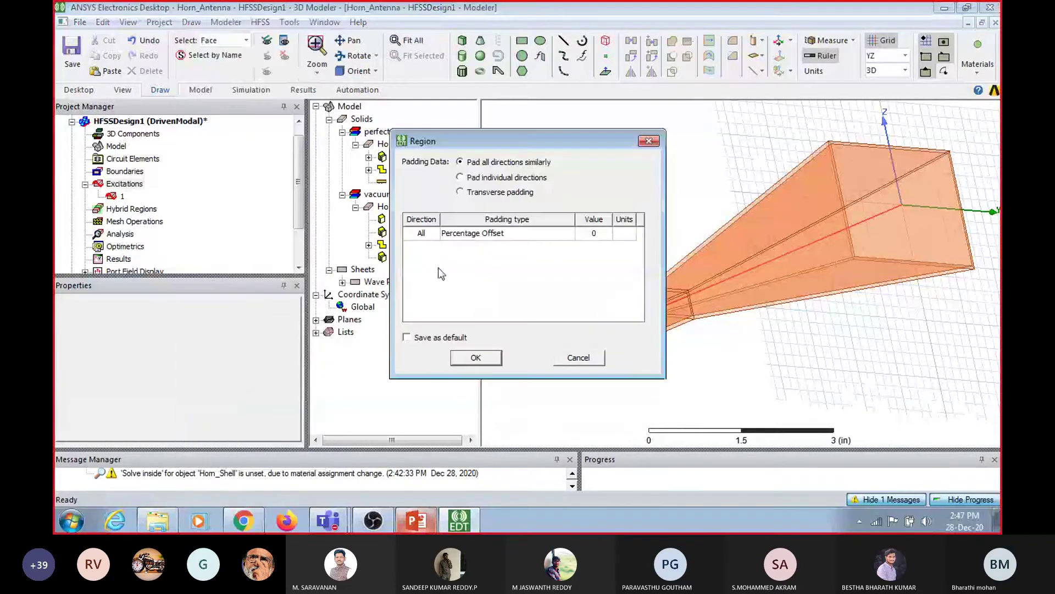
left_click(477, 240)
left_click(473, 254)
left_click(593, 238)
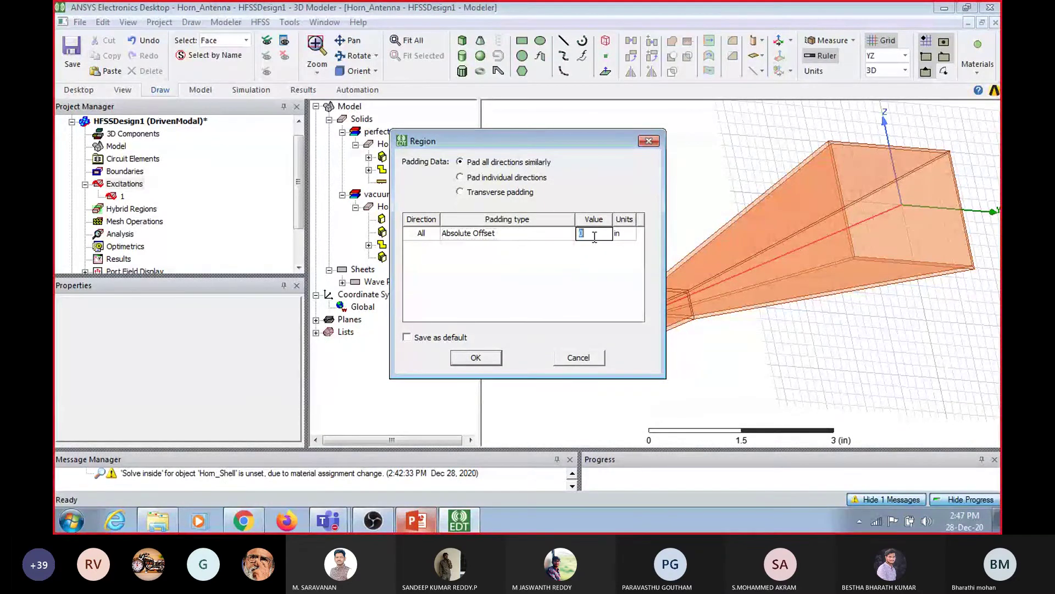
type("Rad_Dist")
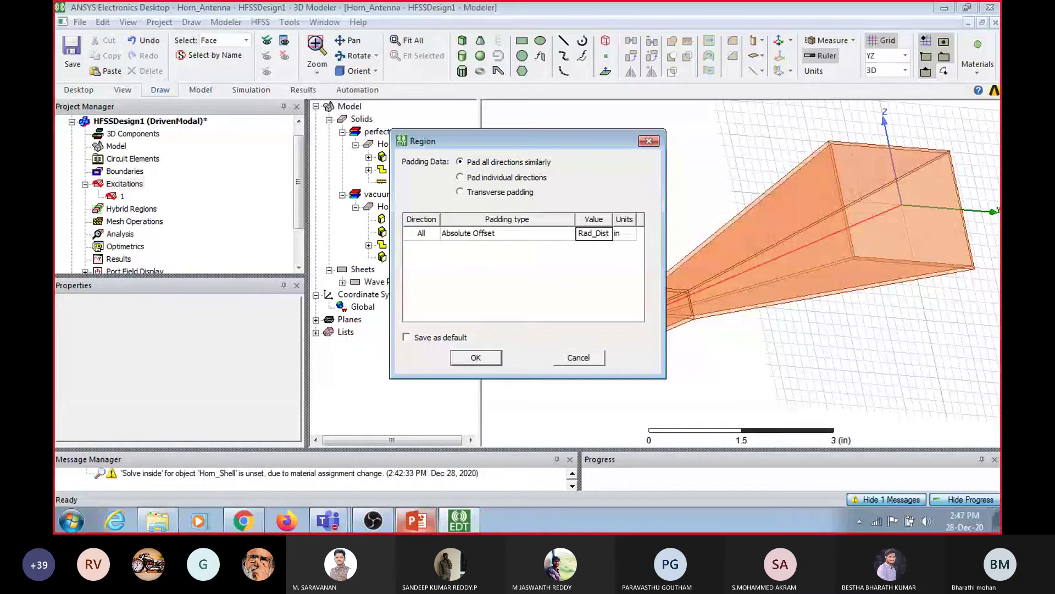
key("Return")
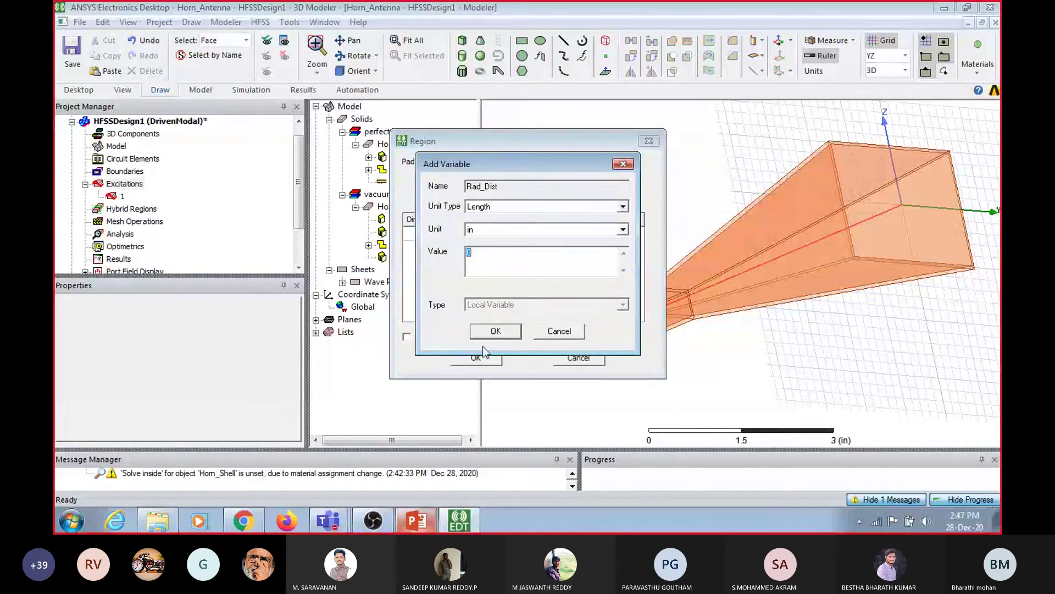
Check the Design Specifications slide, define Rad_Dist as 0.4 in, and create the region
left_click(419, 521)
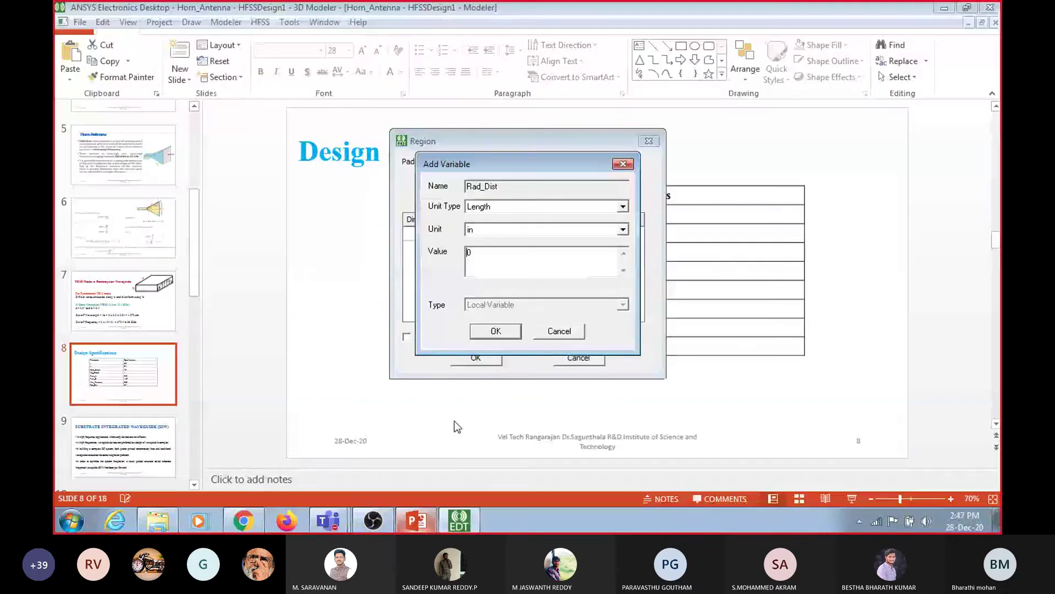
type("0.4")
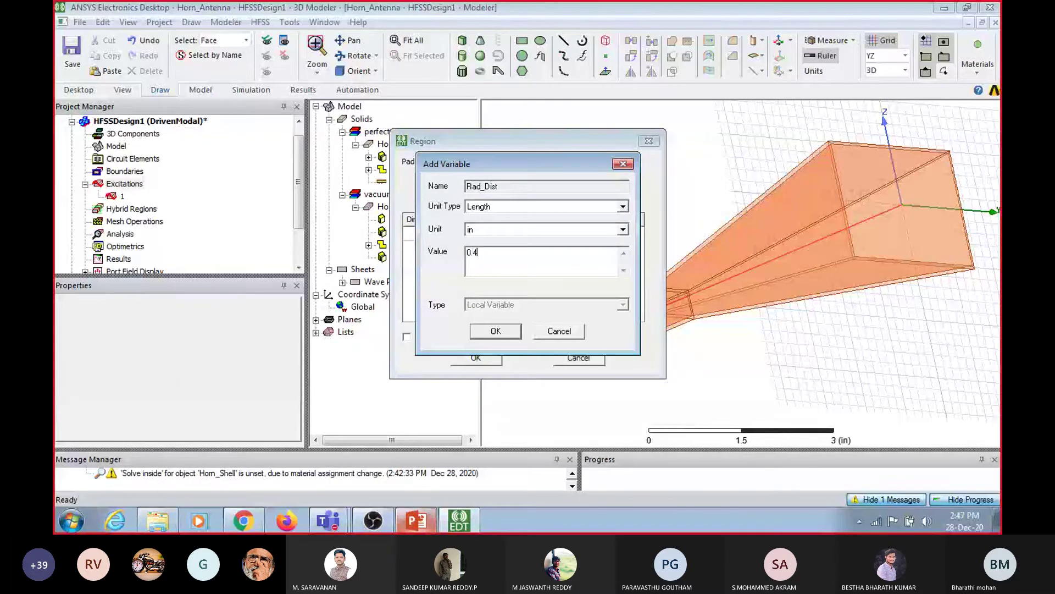
key("Return")
left_click(485, 361)
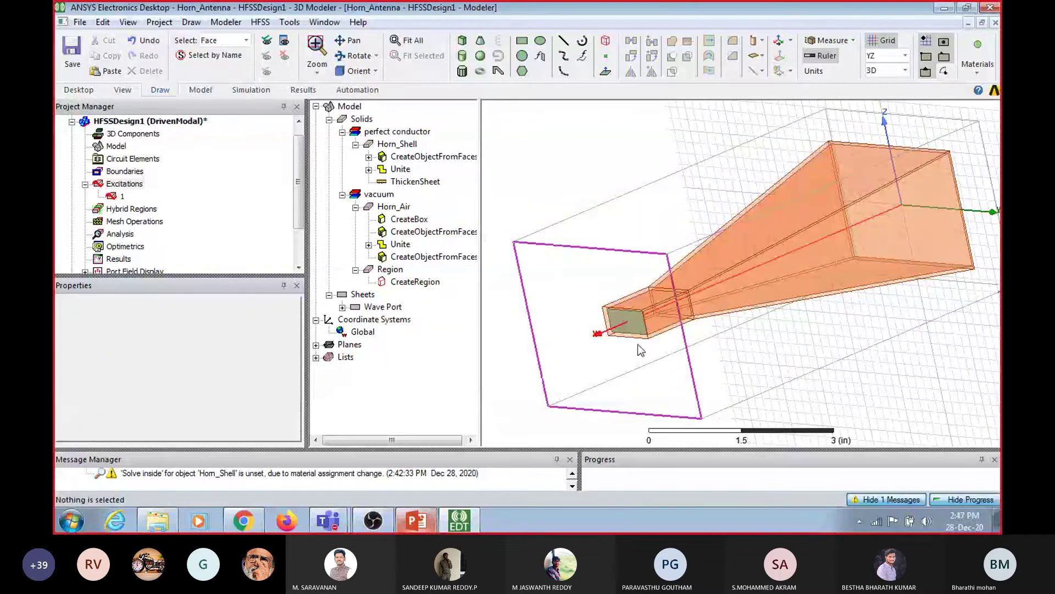
Assign a radiation boundary to the Region object with the default name Rad1
left_click(391, 269)
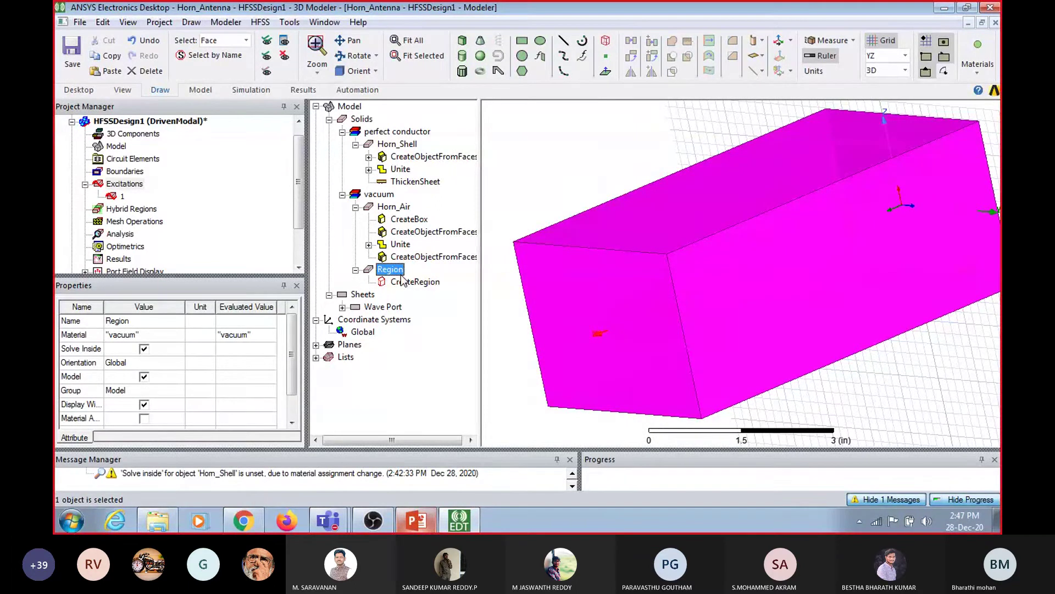
right_click(402, 279)
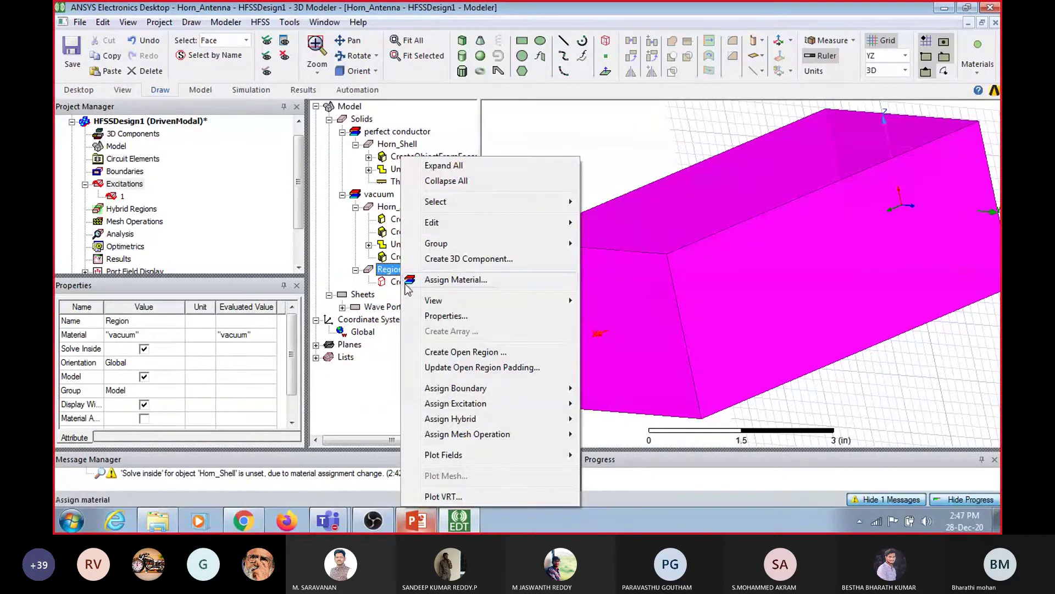
mouse_move(439, 388)
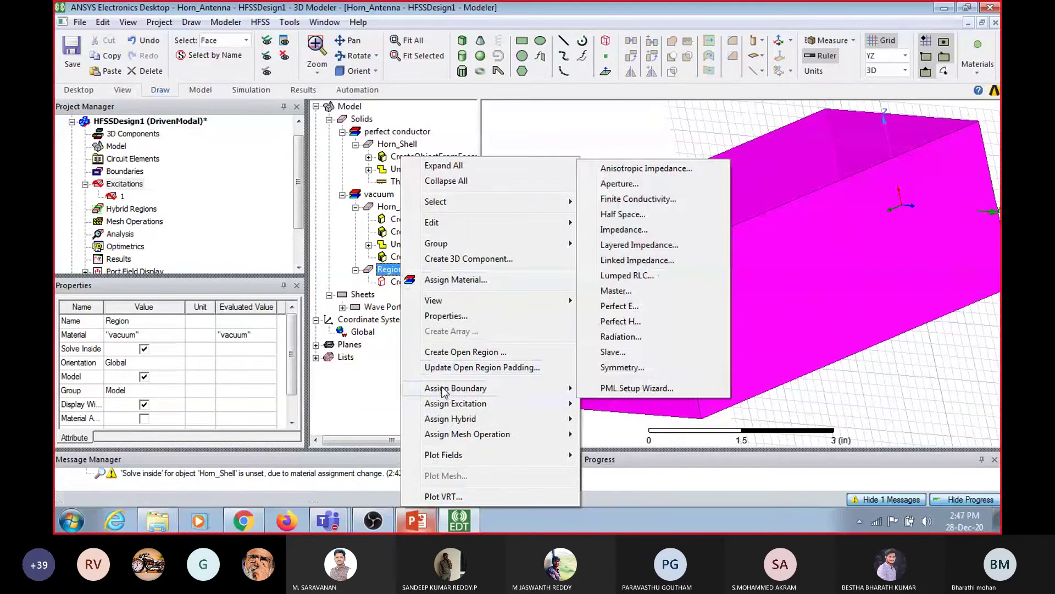
left_click(634, 340)
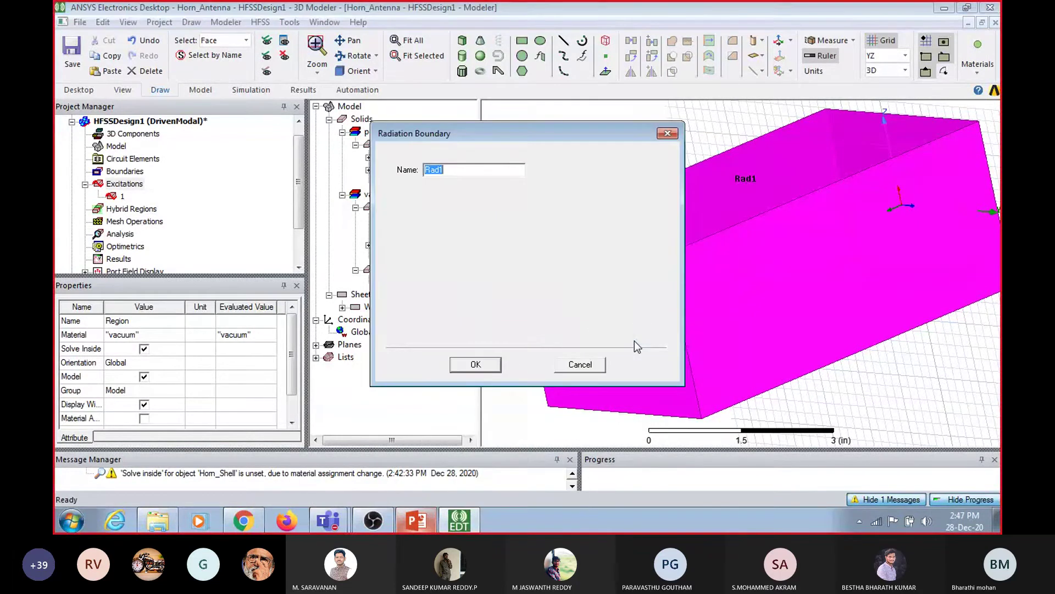
left_click(490, 365)
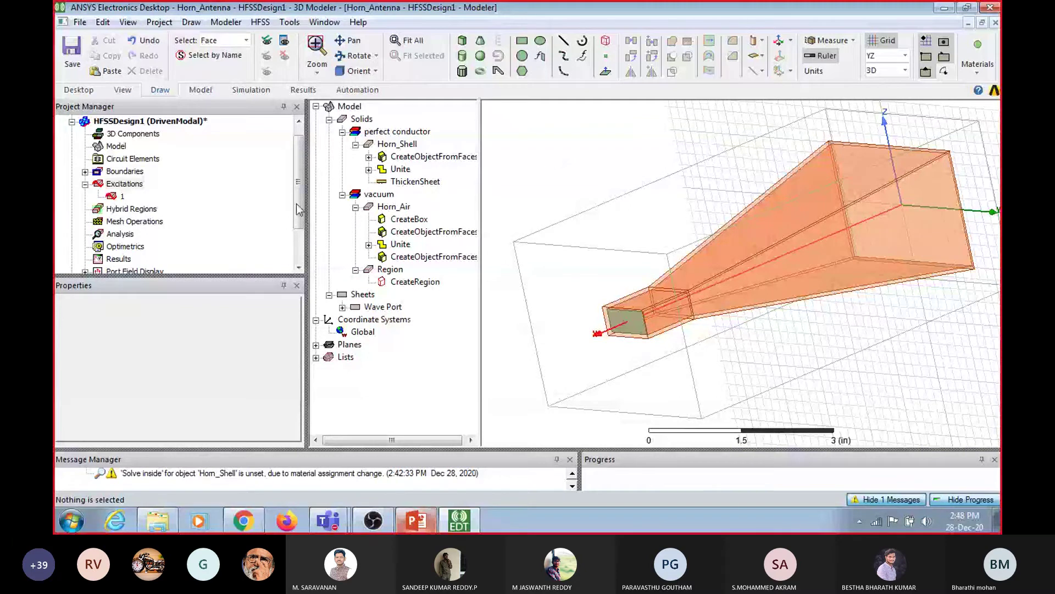
scroll(245, 212, "down", 2)
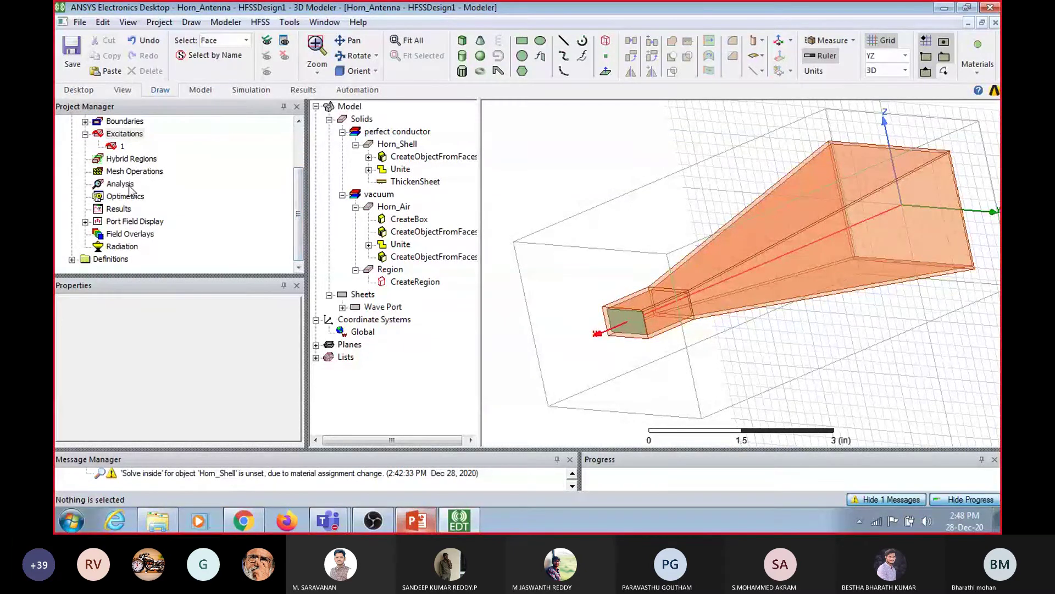
right_click(129, 186)
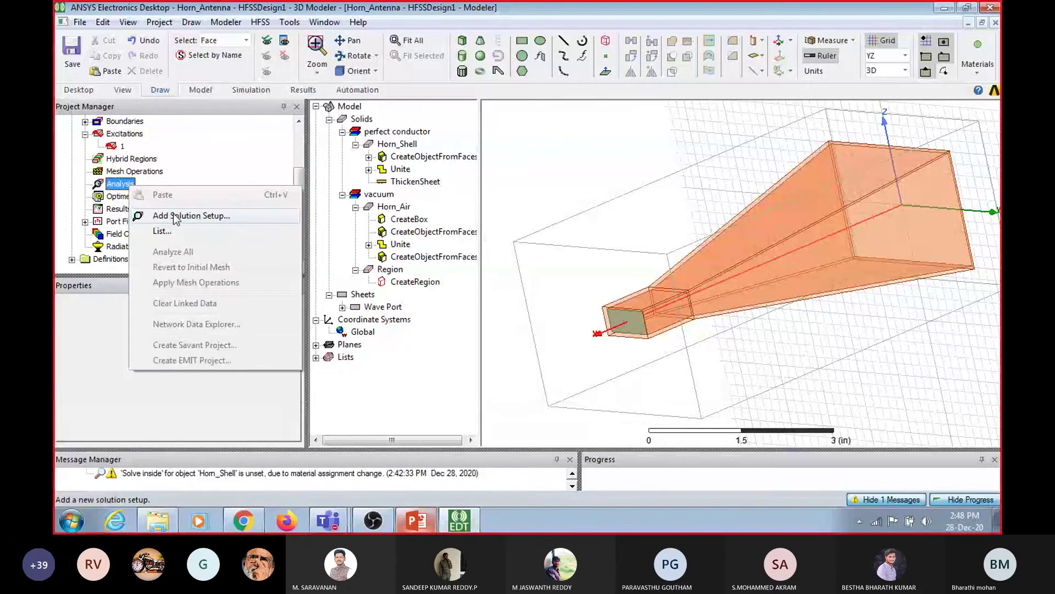
left_click(199, 157)
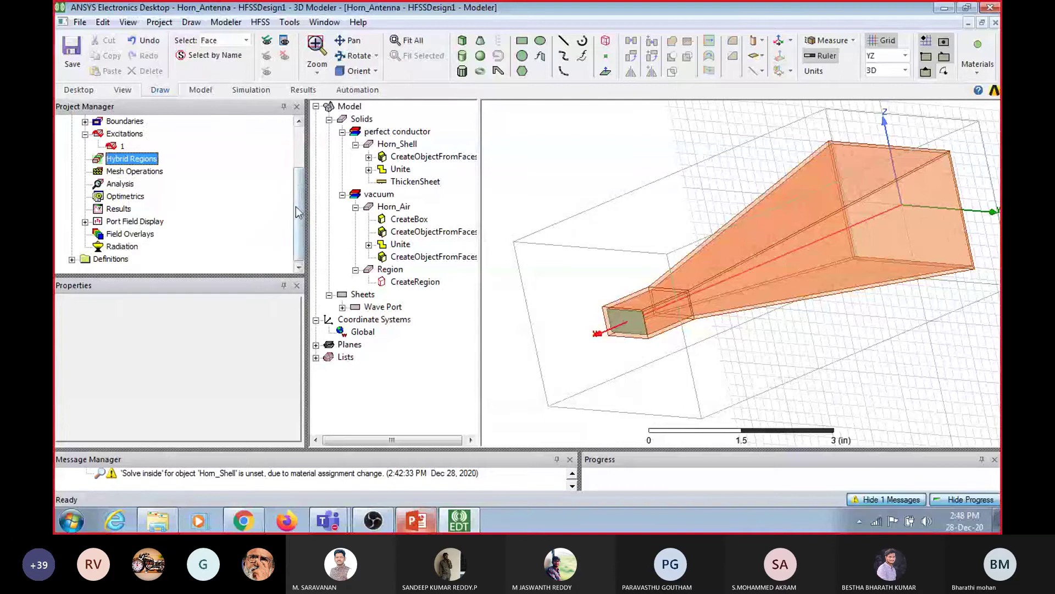
left_click_drag(300, 207, 305, 172)
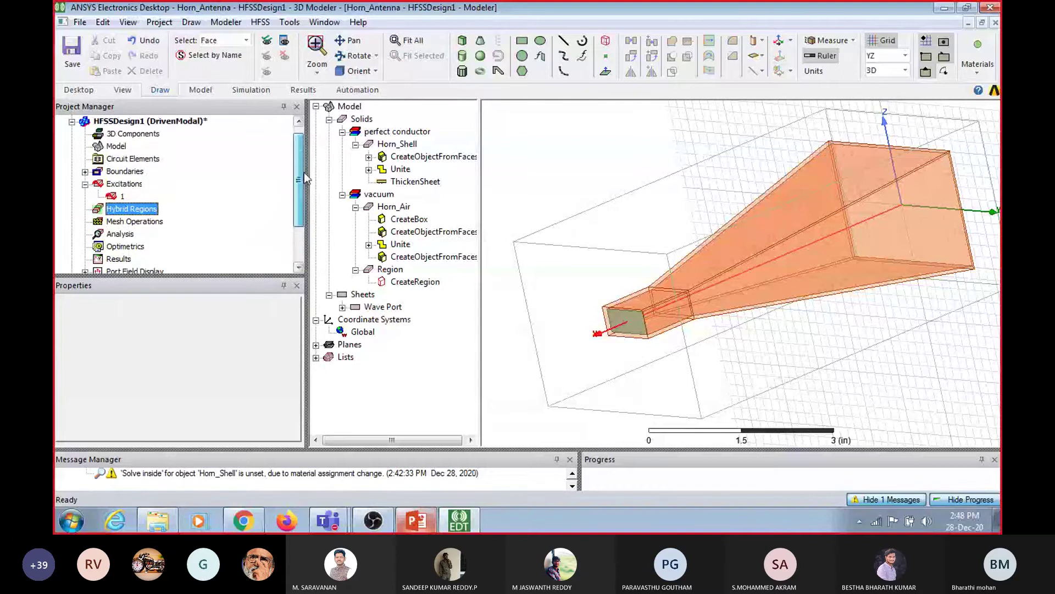
Add a driven solution setup named Setup1 with a single solution frequency of 10 GHz and the other settings at default
left_click(135, 238)
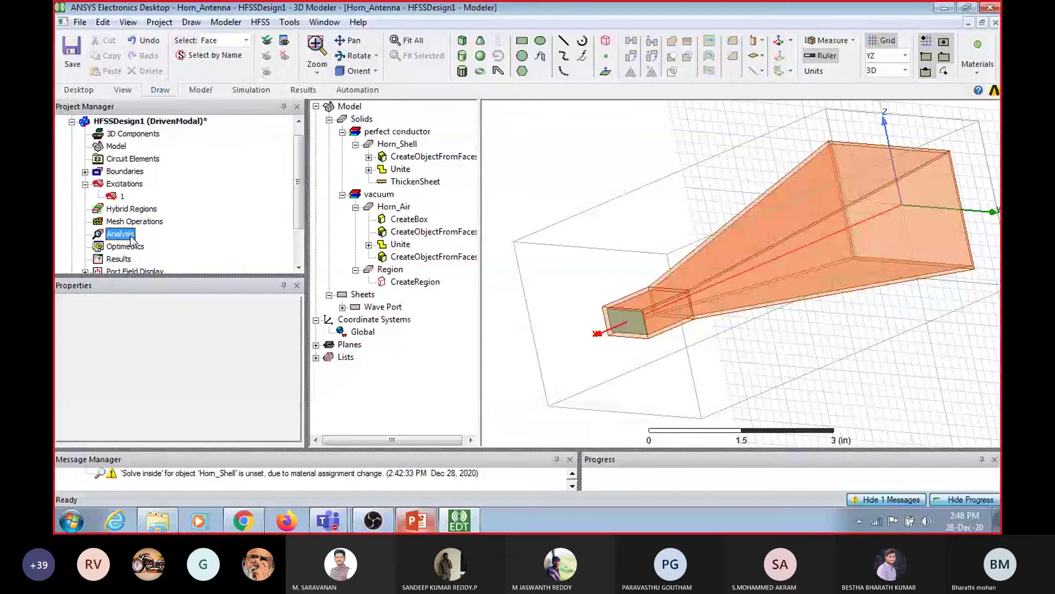
right_click(131, 240)
left_click(193, 266)
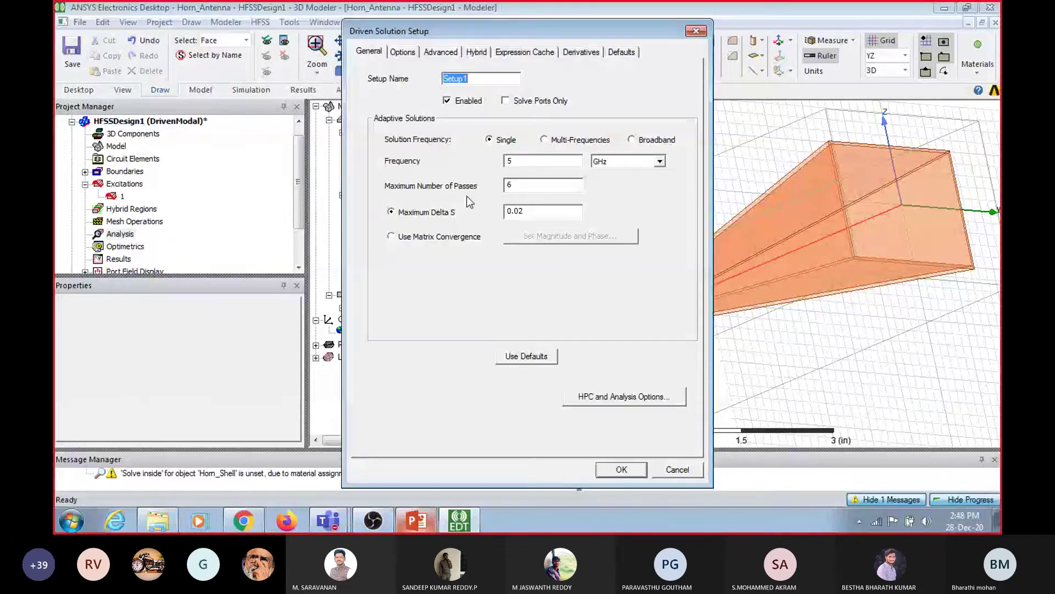
left_click_drag(517, 164, 496, 163)
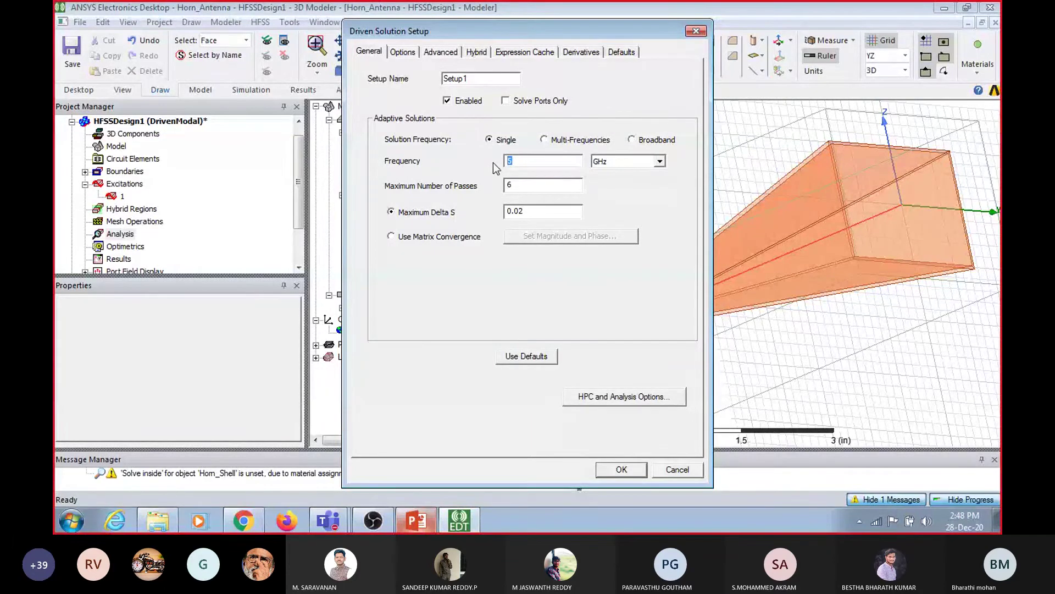
type("10")
left_click(622, 469)
Switch to PowerPoint, check the WR90 X-band frequency range on the TE10 Mode in Rectangular Waveguide slide, and return to HFSS
left_click(418, 520)
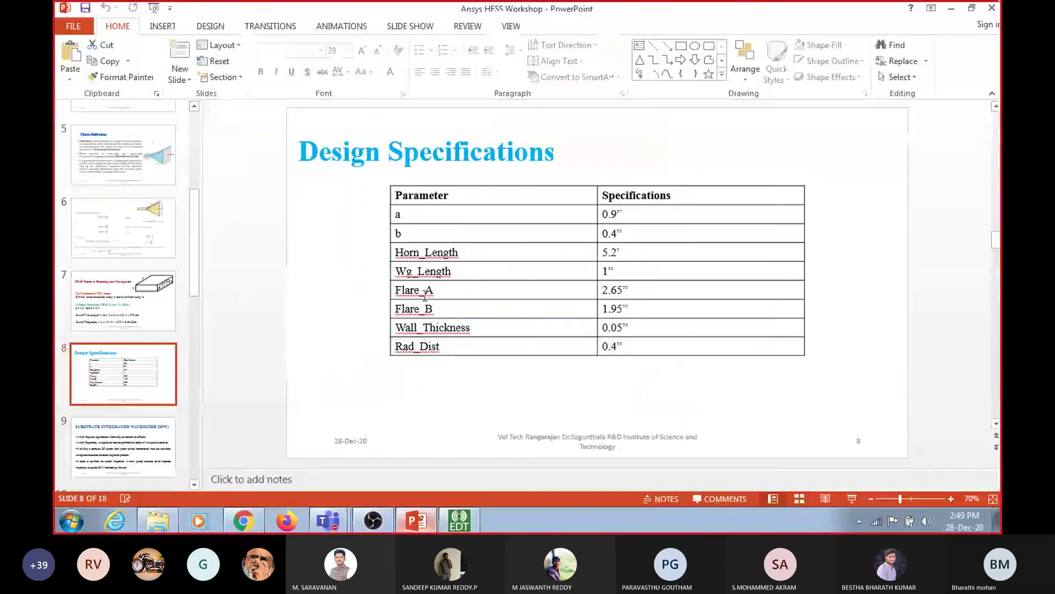
left_click(131, 160)
left_click(120, 301)
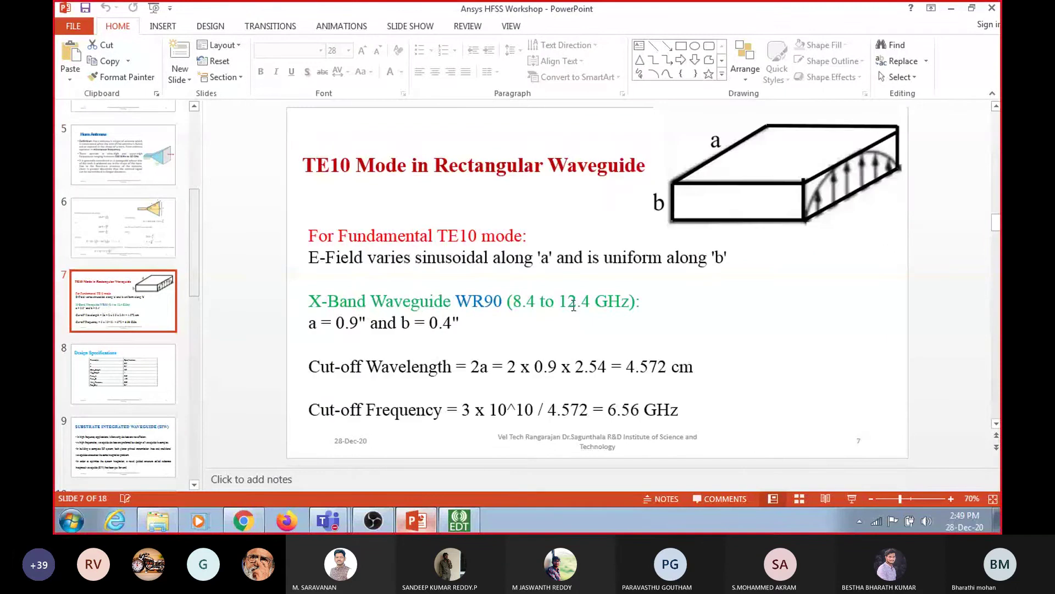
left_click_drag(514, 301, 586, 301)
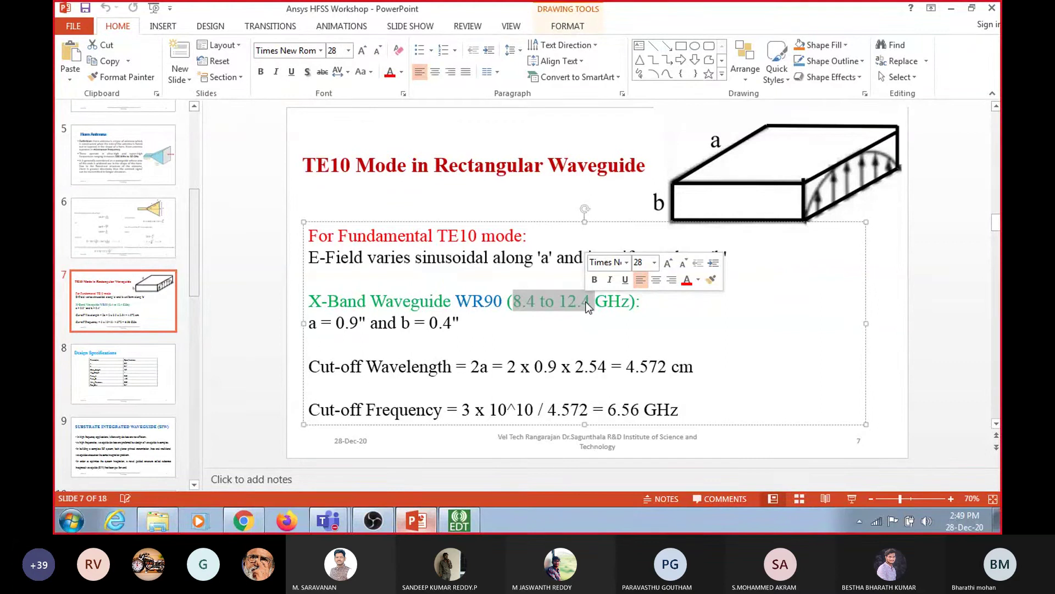
left_click(467, 523)
Add a linear count frequency sweep to Setup1 from 5 GHz to 15 GHz
double_click(122, 234)
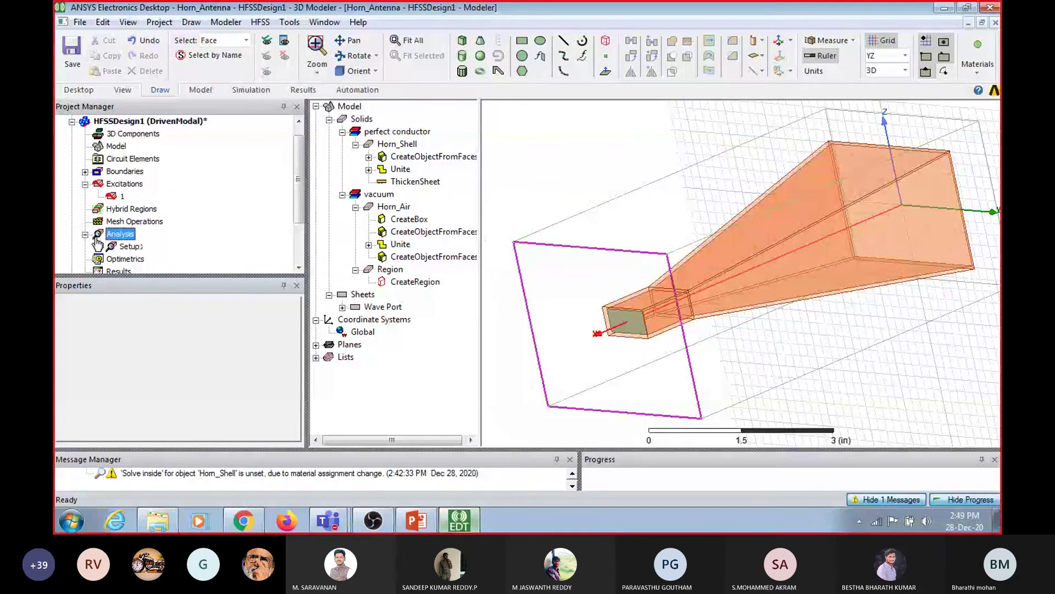
left_click(135, 247)
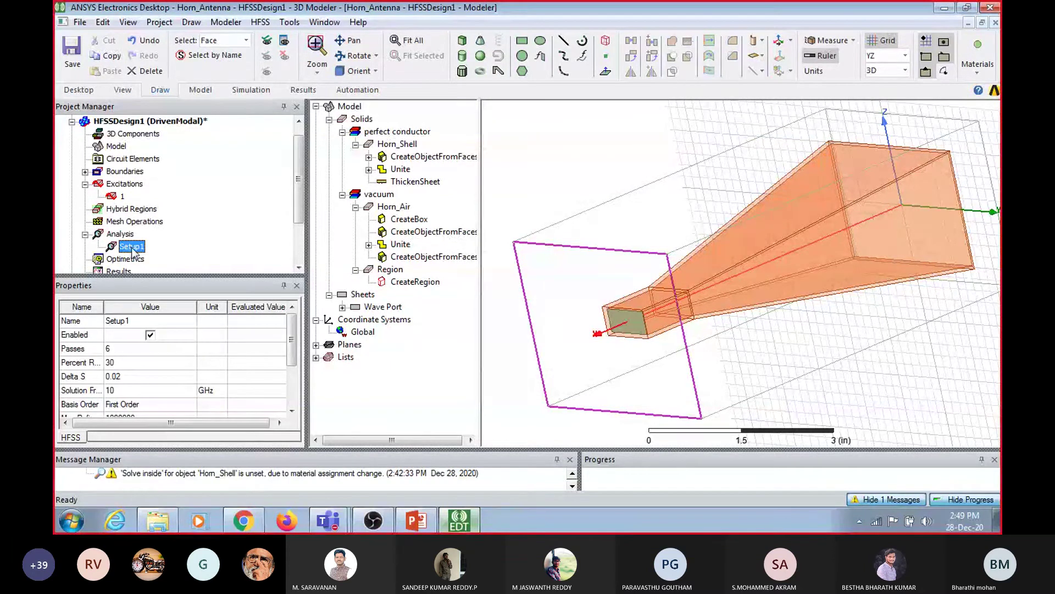
right_click(133, 251)
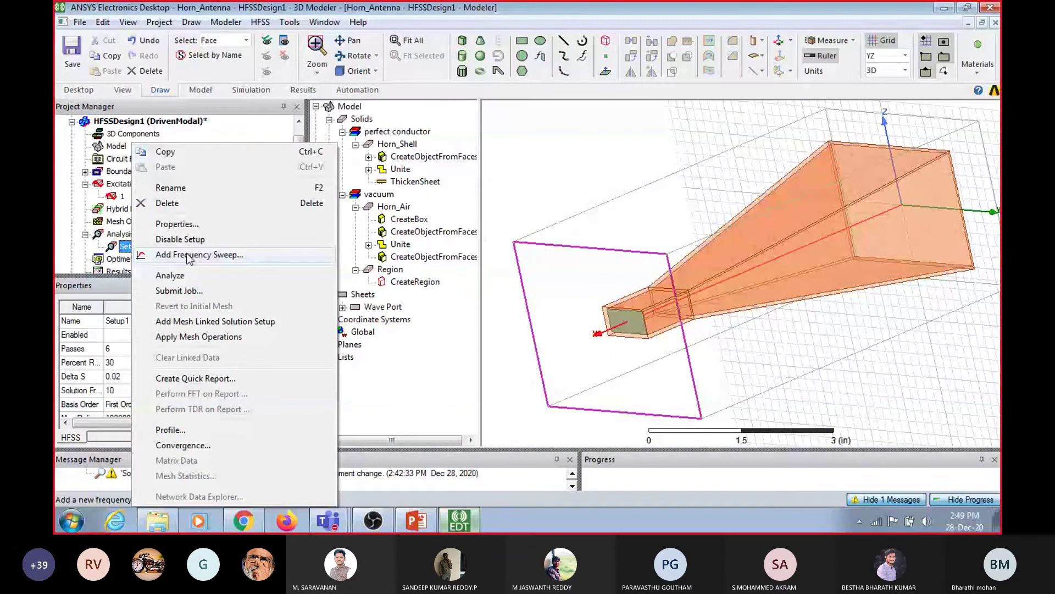
left_click(188, 255)
left_click(480, 229)
left_click_drag(481, 232, 478, 232)
type("5GHz")
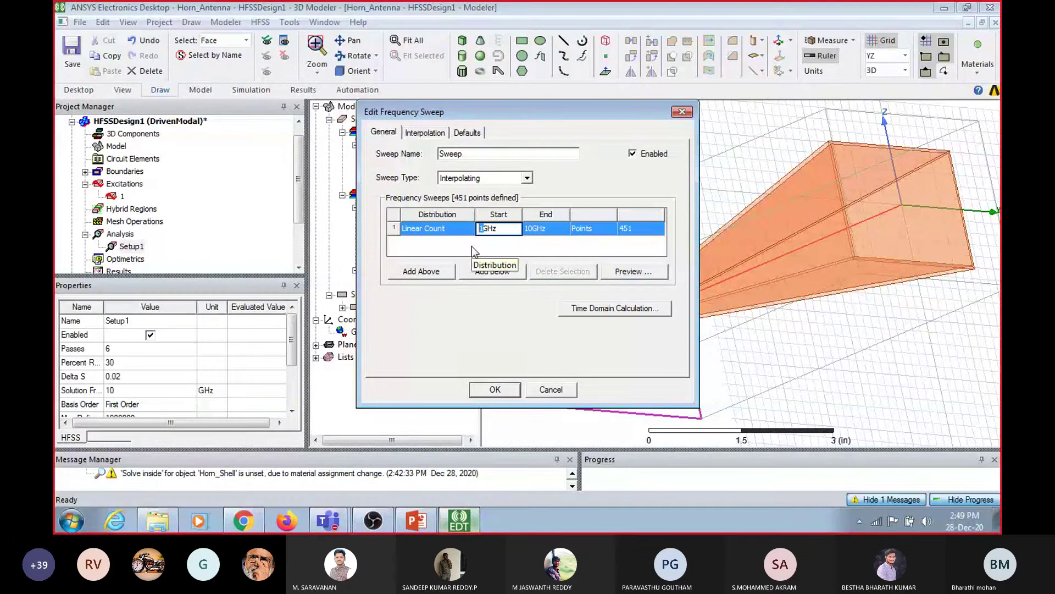
left_click(536, 232)
left_click(534, 232)
left_click_drag(534, 231, 531, 232)
type("5")
left_click(522, 245)
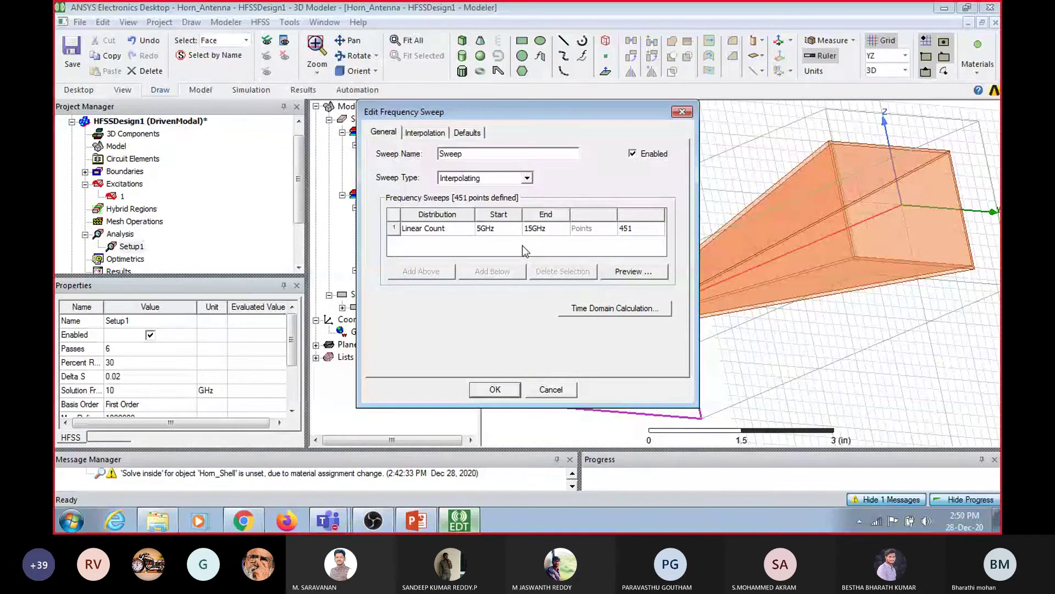
Try the Fast and Discrete sweep types for the frequency sweep and preview its sweep points
left_click(495, 180)
left_click(456, 208)
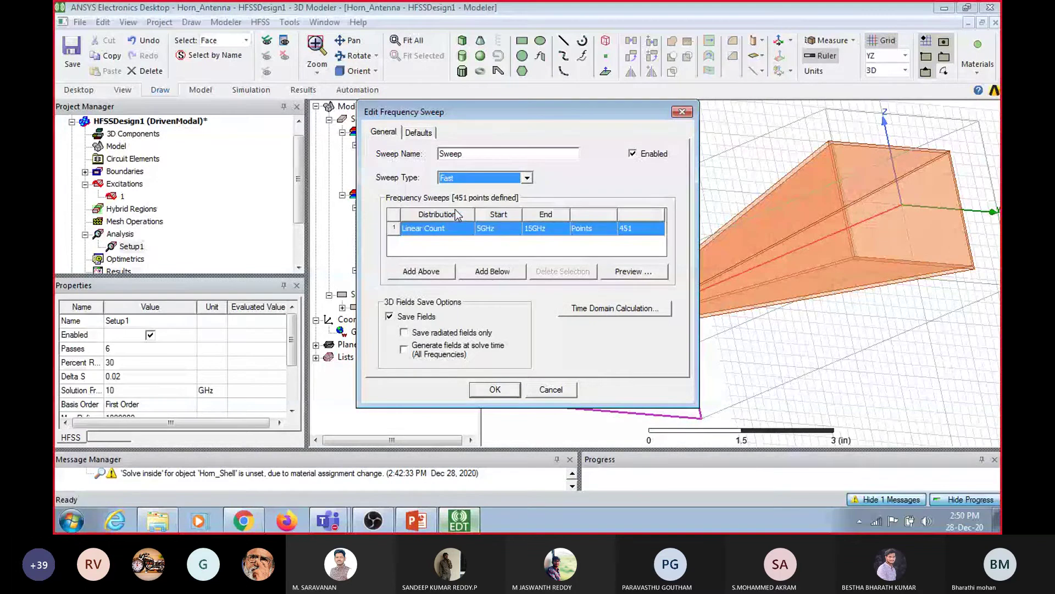
left_click(479, 181)
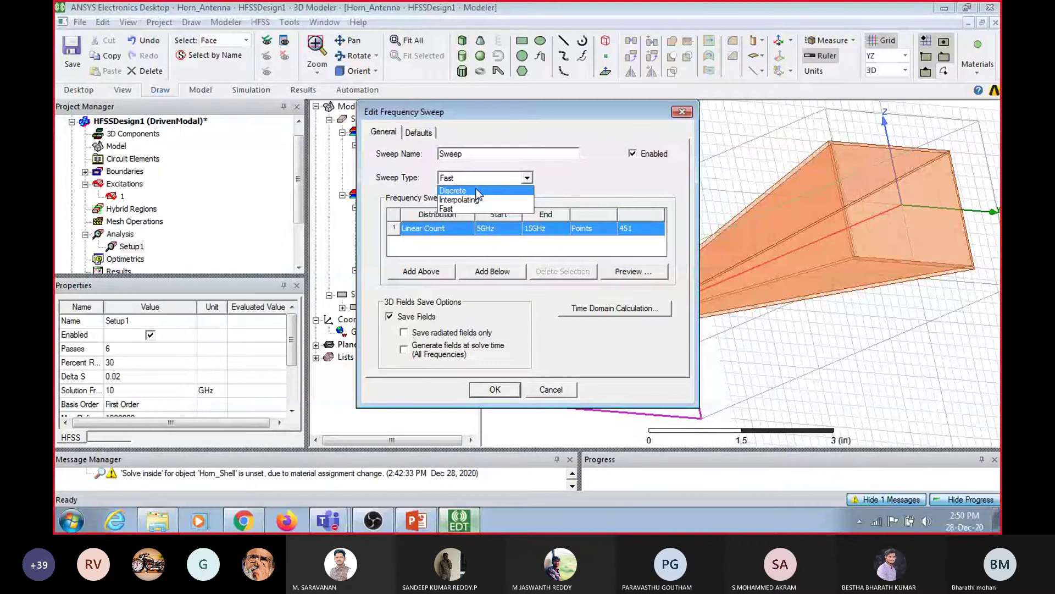
left_click(477, 191)
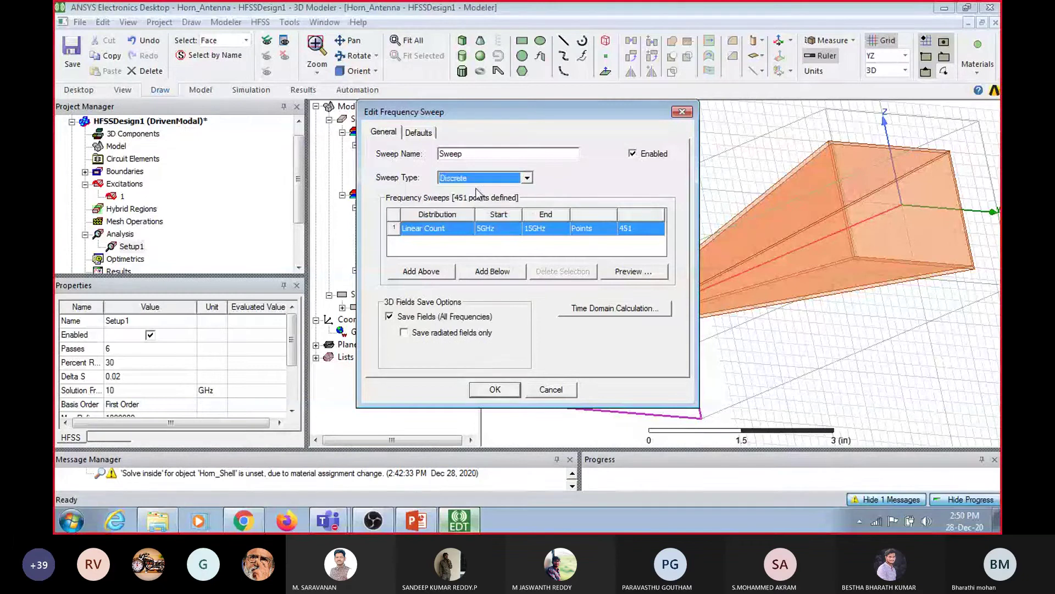
left_click(651, 270)
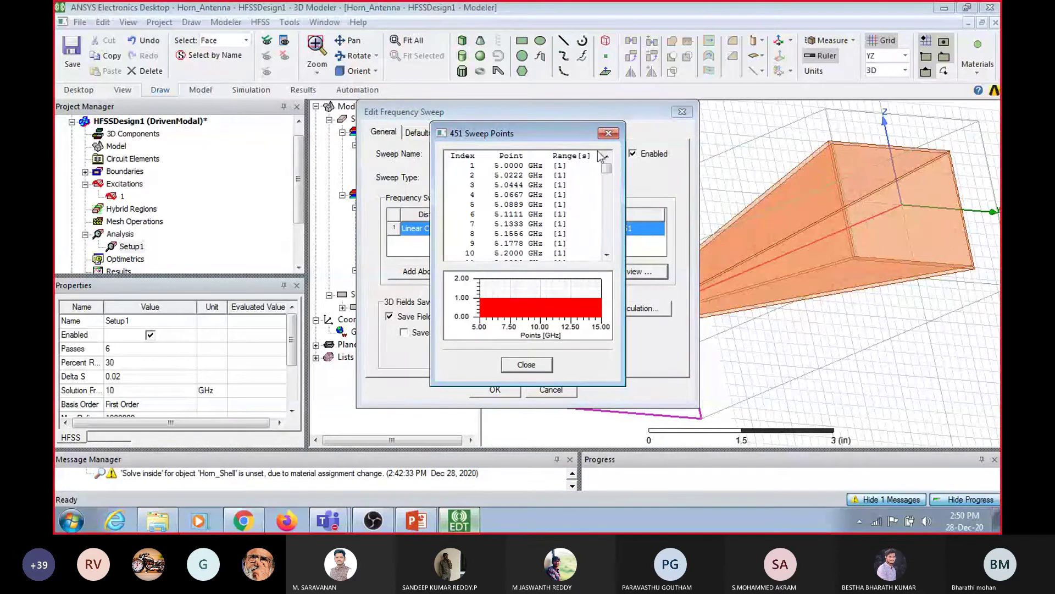
left_click(608, 133)
Try the Interpolating sweep type and preview the full list of sweep points up to 15 GHz
left_click(513, 180)
left_click(466, 209)
left_click(478, 178)
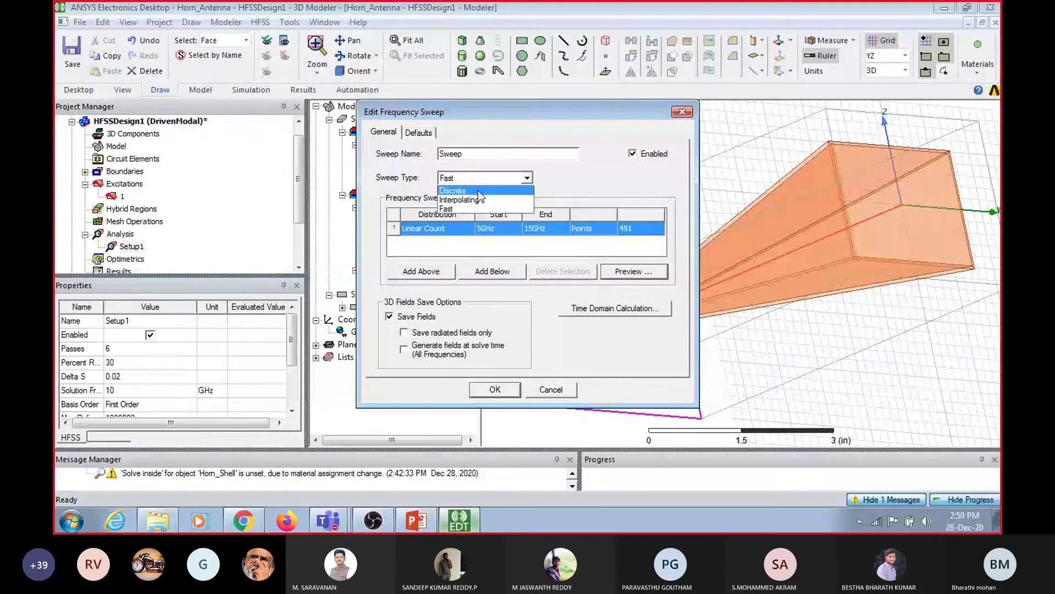
left_click(477, 199)
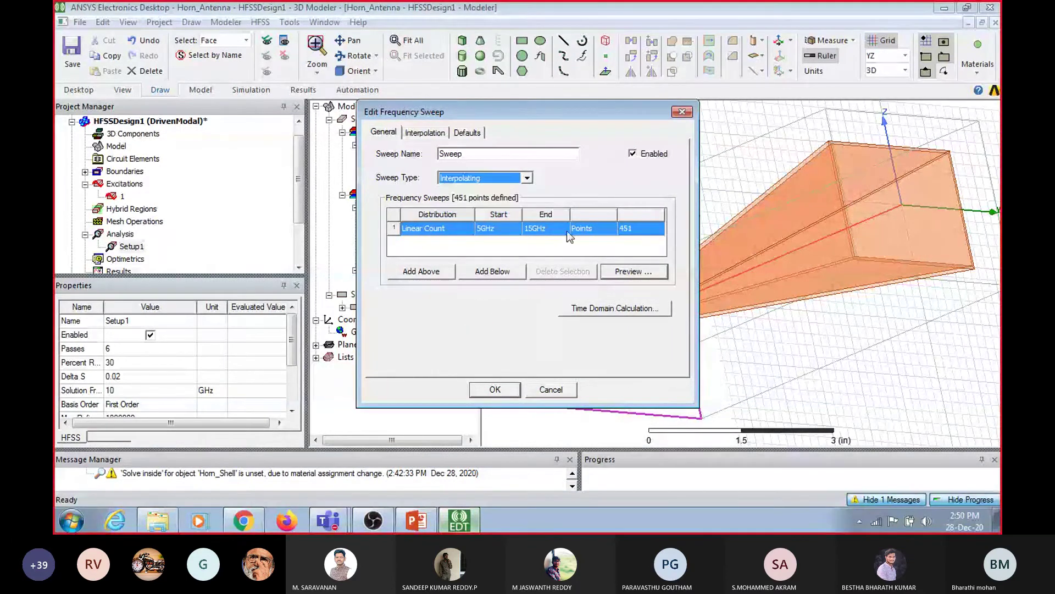
left_click(632, 272)
left_click_drag(606, 170, 607, 245)
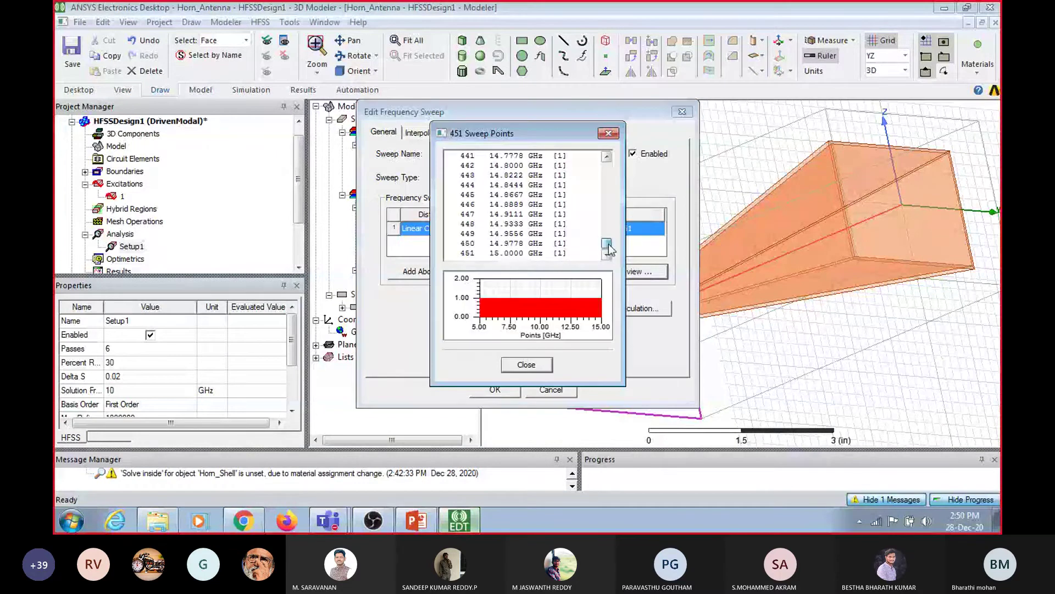
left_click(540, 366)
Set the frequency sweep's type to Fast and accept the sweep definition
left_click(503, 177)
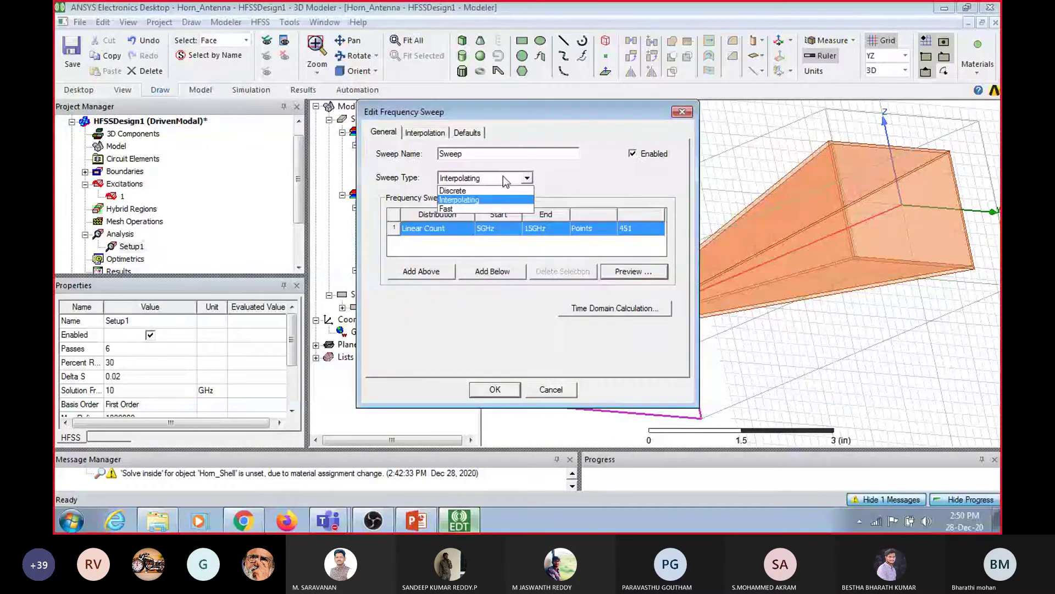
left_click(450, 207)
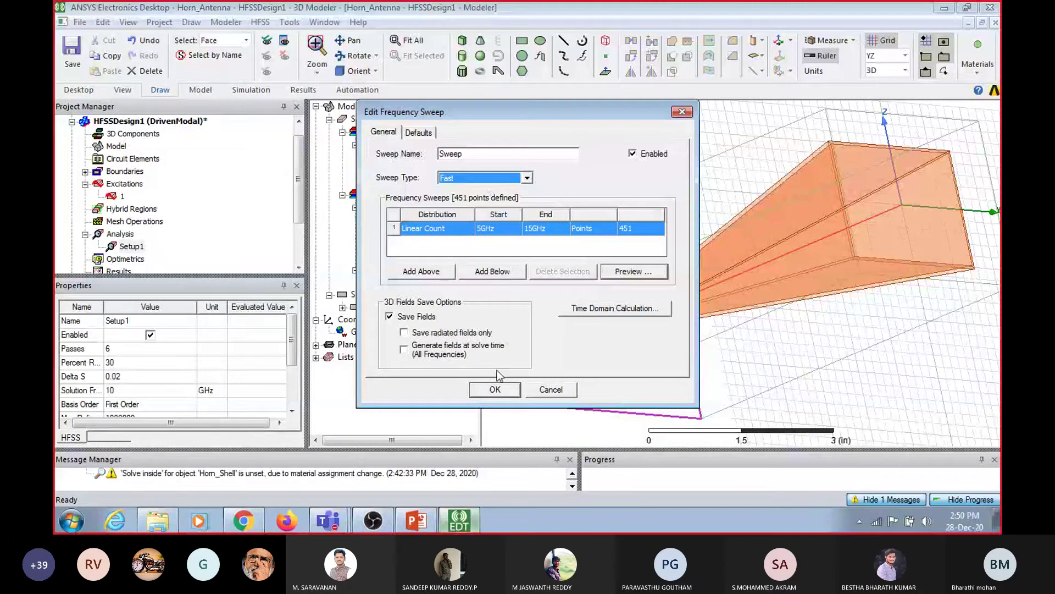
left_click(502, 395)
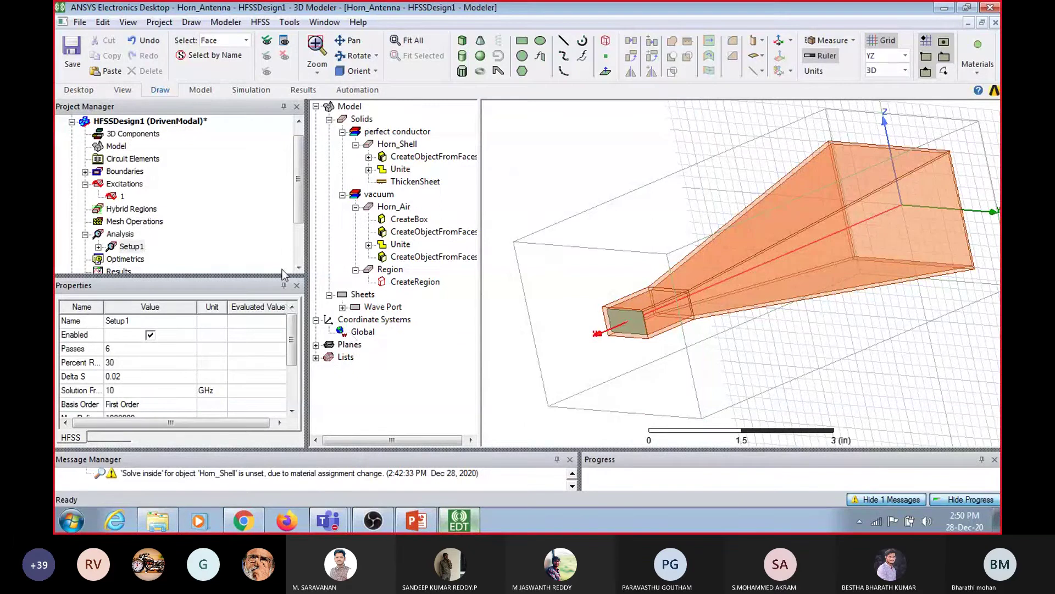
Review the properties of the sweep under Setup1
left_click_drag(296, 191, 297, 223)
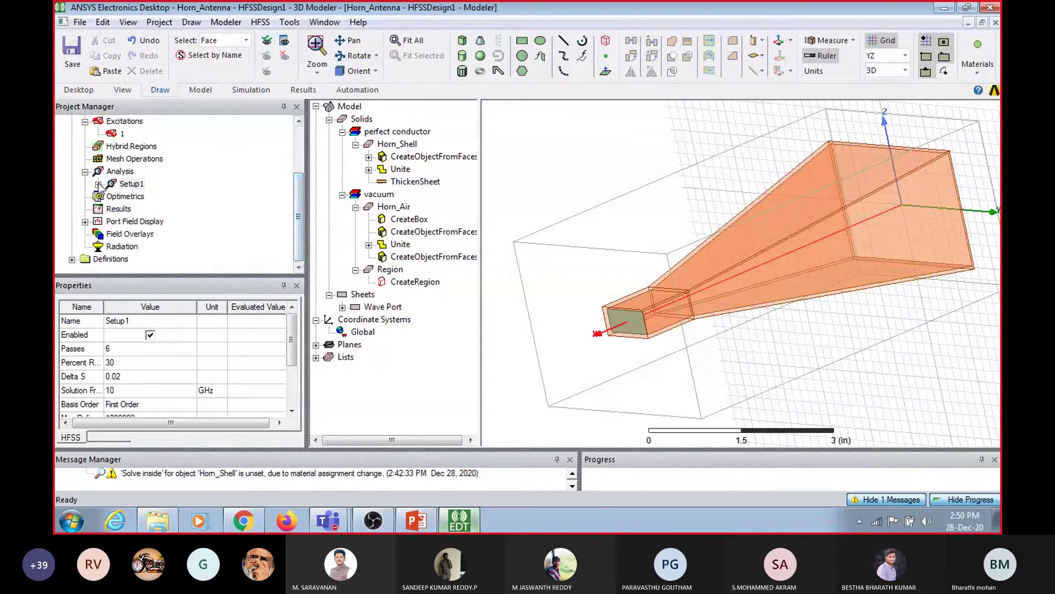
left_click(98, 183)
left_click(143, 196)
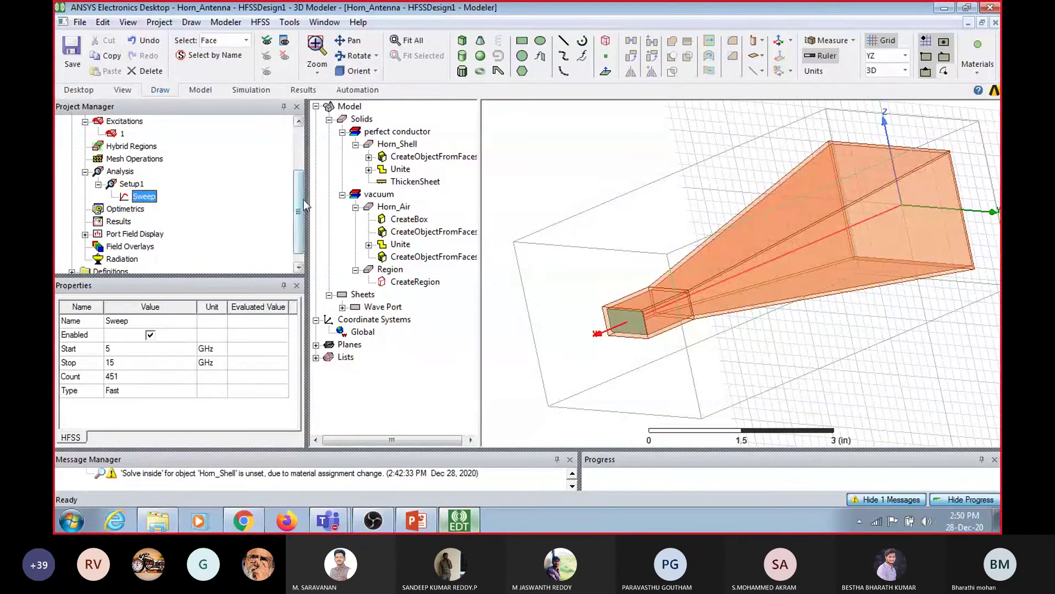
Insert an infinite sphere far-field setup with Phi from -180 to 180 deg, Theta from 0 to 360 deg, and 5 deg steps for both
left_click_drag(301, 199, 300, 223)
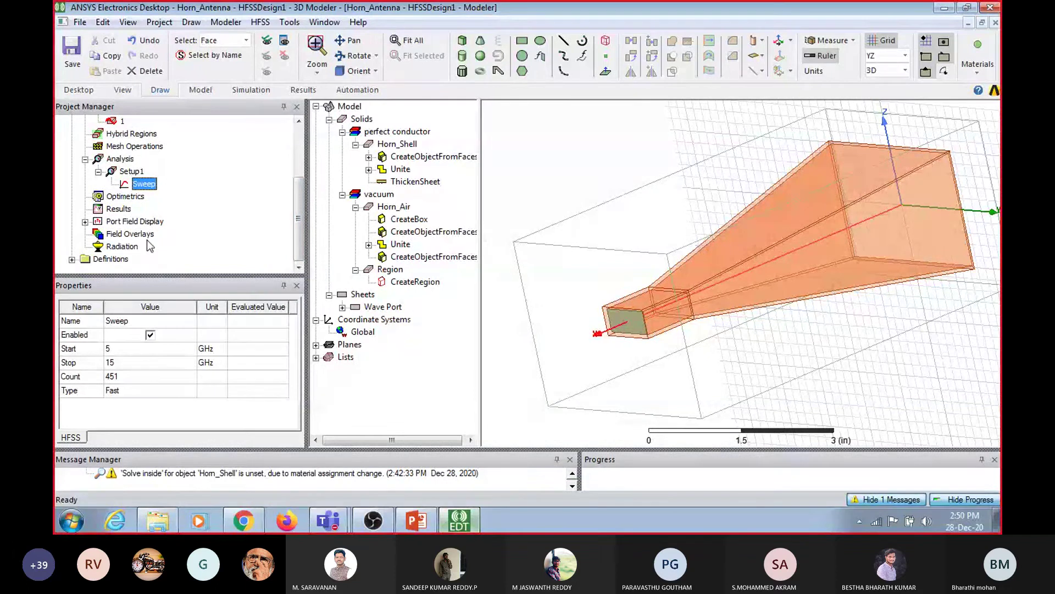
right_click(133, 249)
mouse_move(199, 280)
left_click(346, 278)
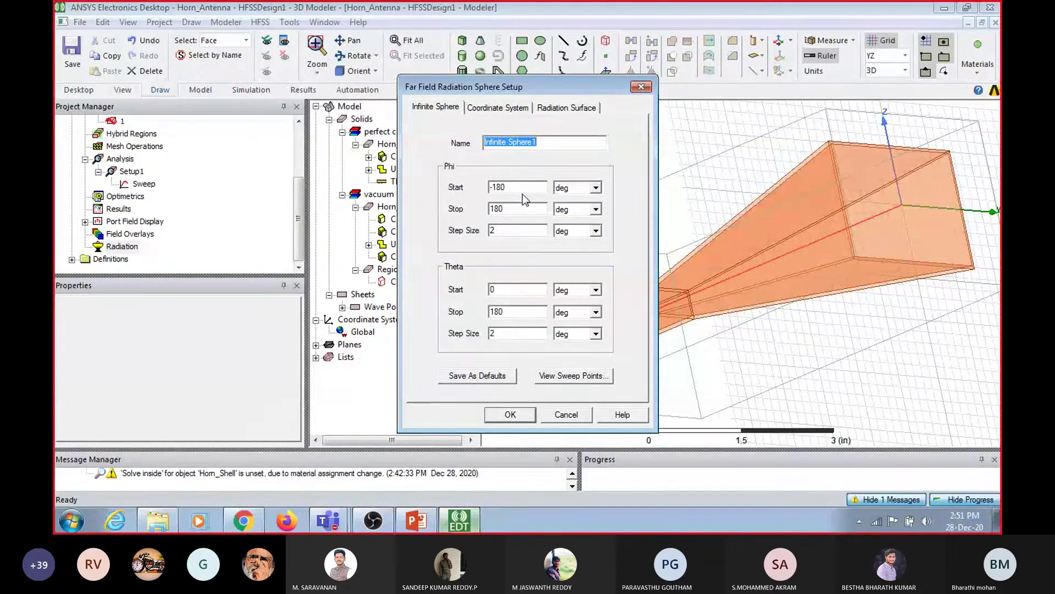
left_click_drag(509, 230, 491, 231)
type("5")
type("5")
left_click_drag(499, 333, 487, 311)
type("36")
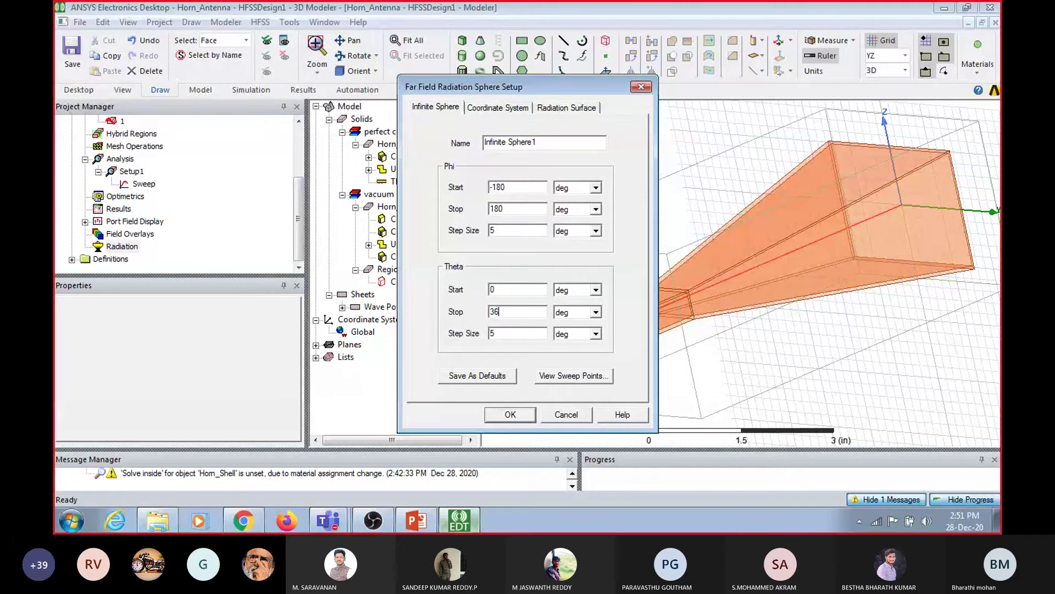
type("0")
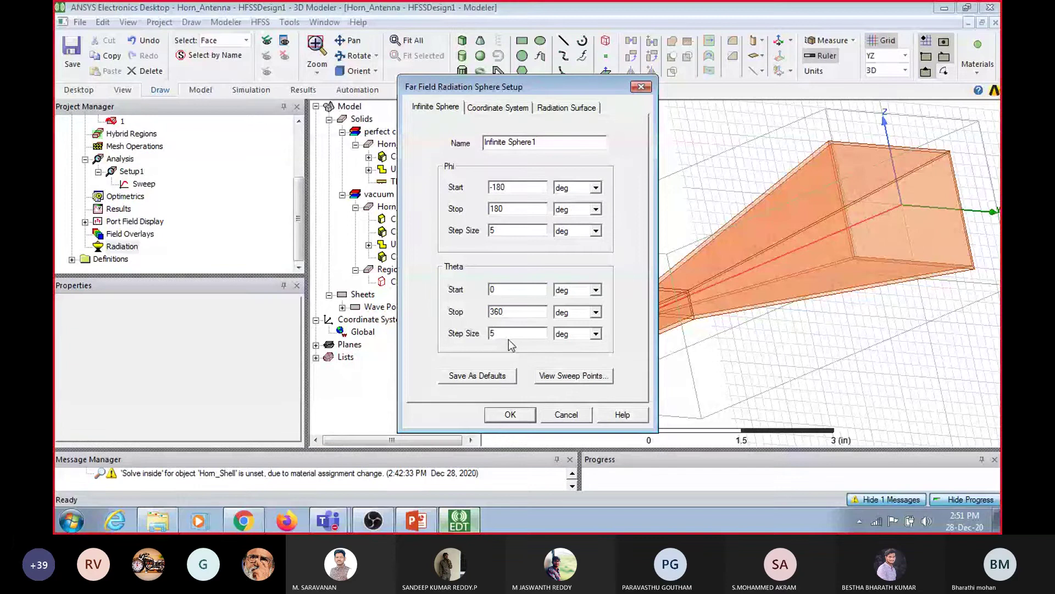
left_click(510, 415)
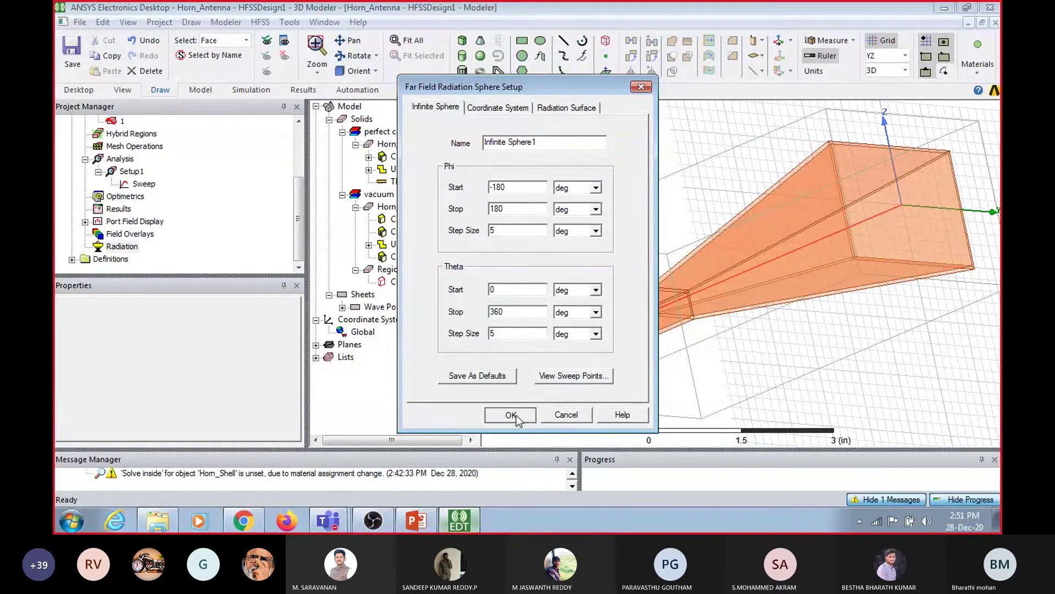
right_click(139, 250)
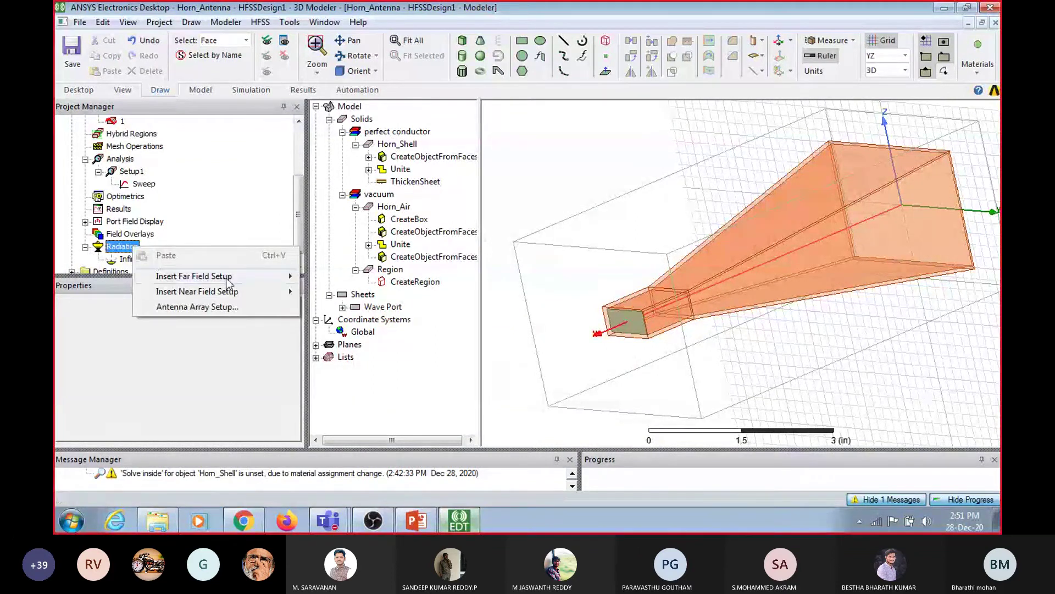
mouse_move(264, 276)
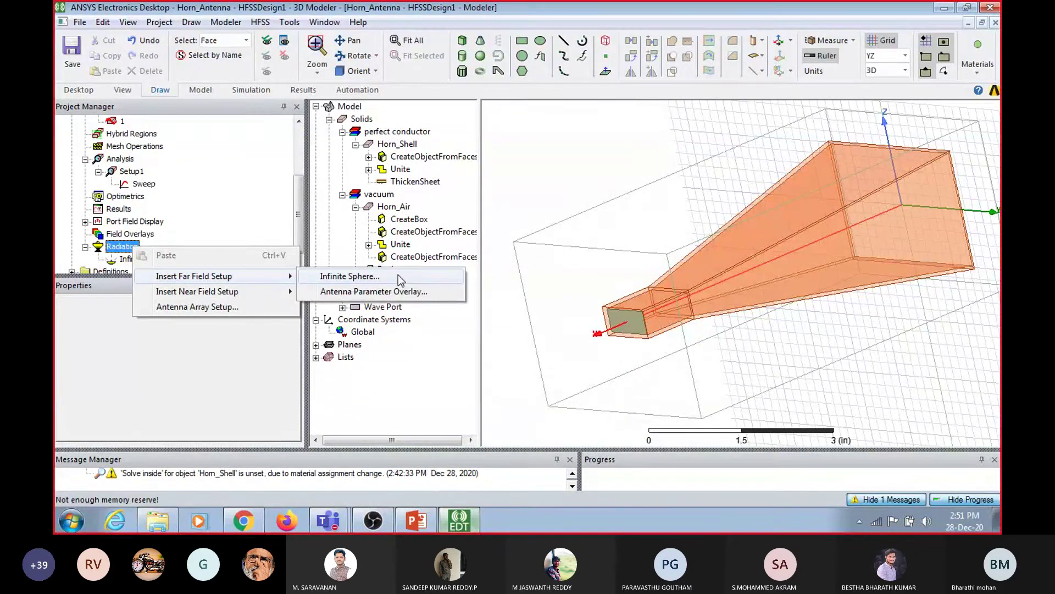
left_click(523, 191)
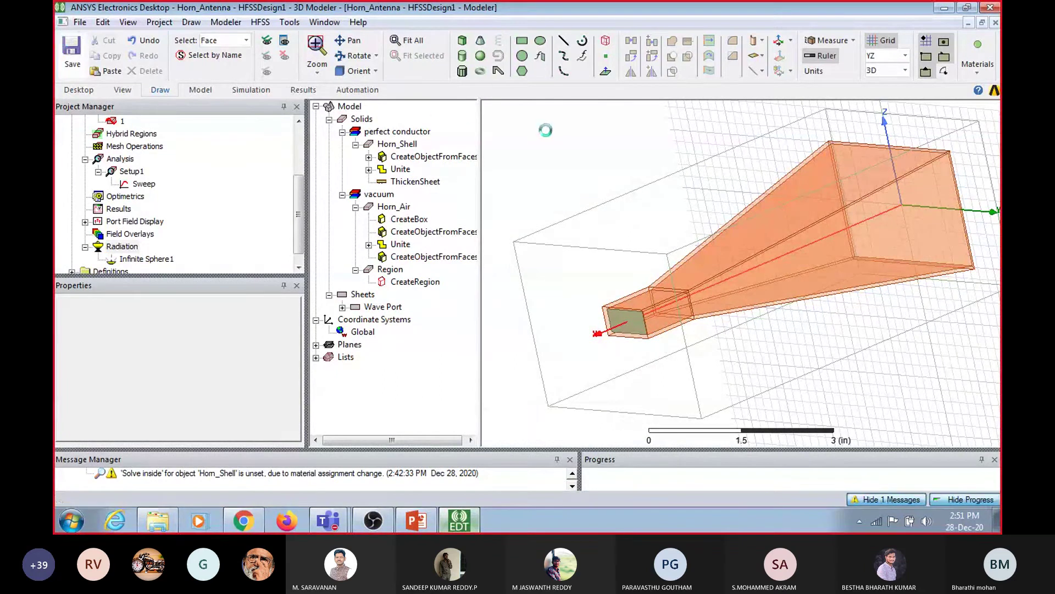
Clear the outstanding project messages, including the Horn_Shell solve-inside warning
left_click(238, 476)
right_click(238, 476)
left_click(269, 407)
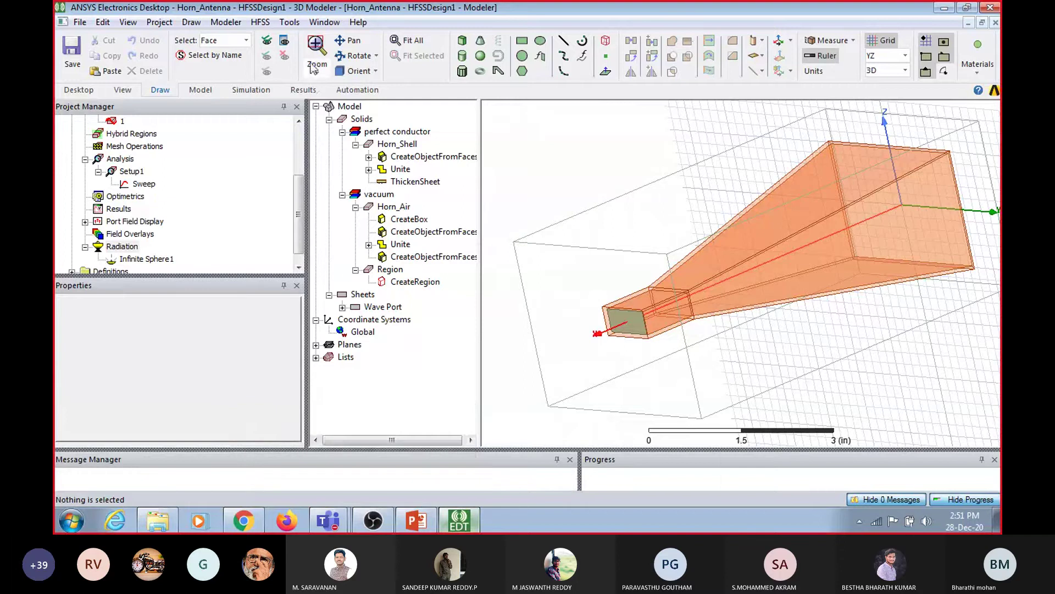
Run the validation check on HFSSDesign1 and close its report
left_click(260, 23)
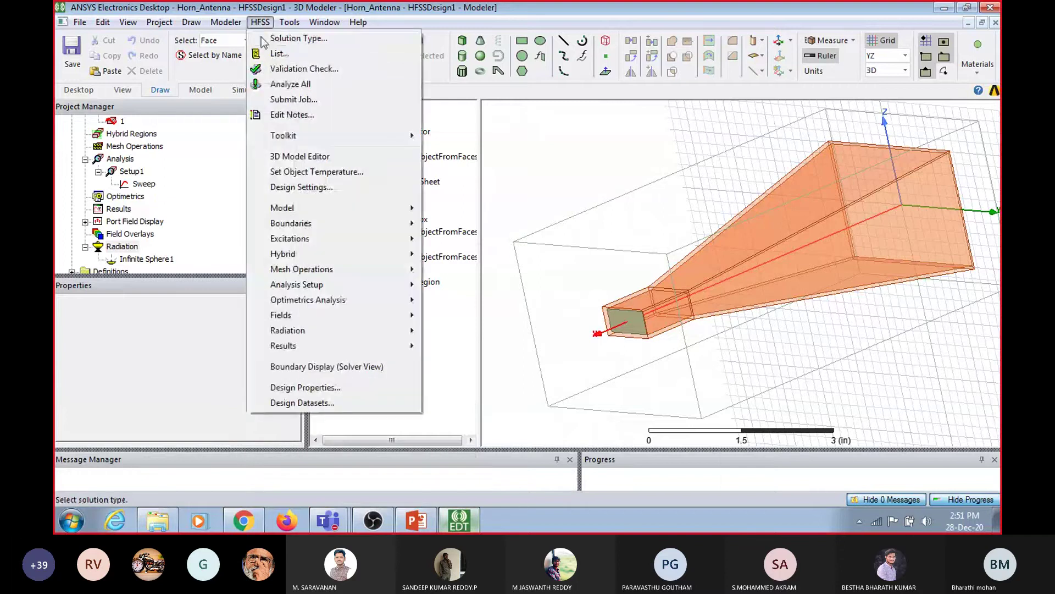
left_click(275, 71)
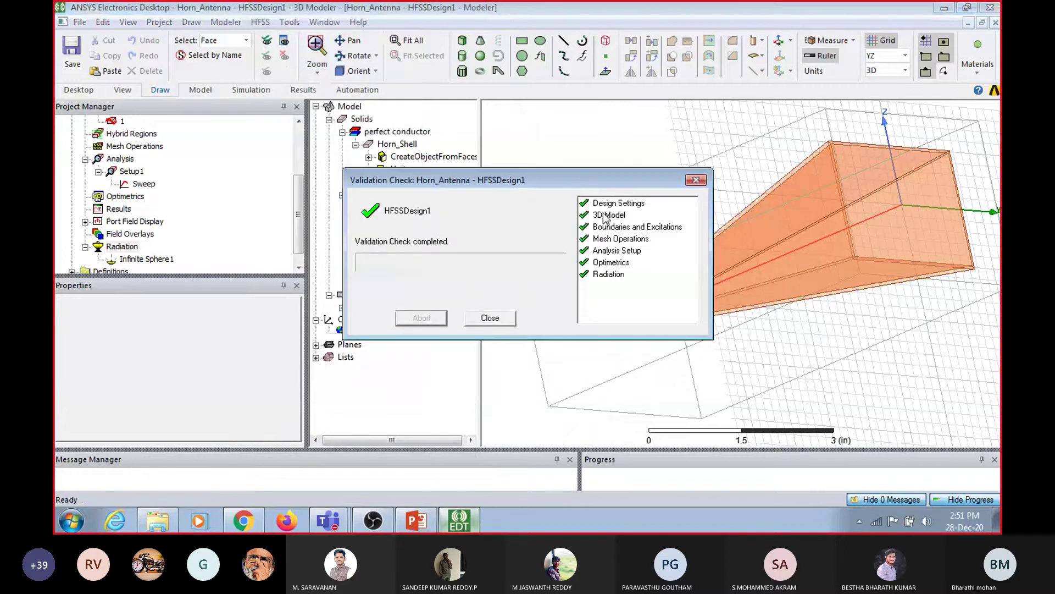
left_click(490, 318)
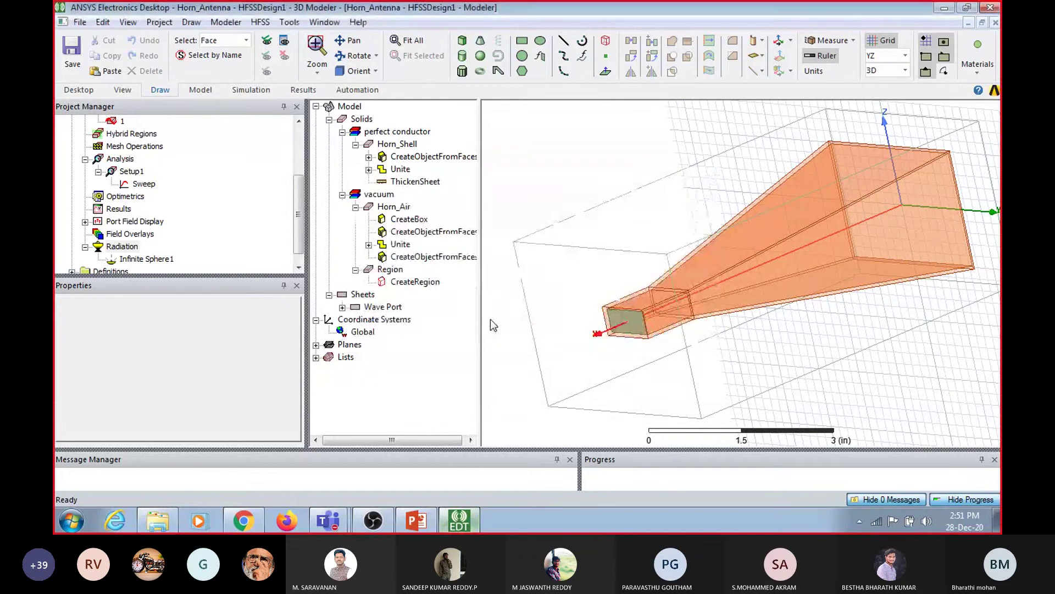
Start analyzing the whole design and enlarge the message and progress area to follow the solution
left_click(233, 23)
mouse_move(259, 22)
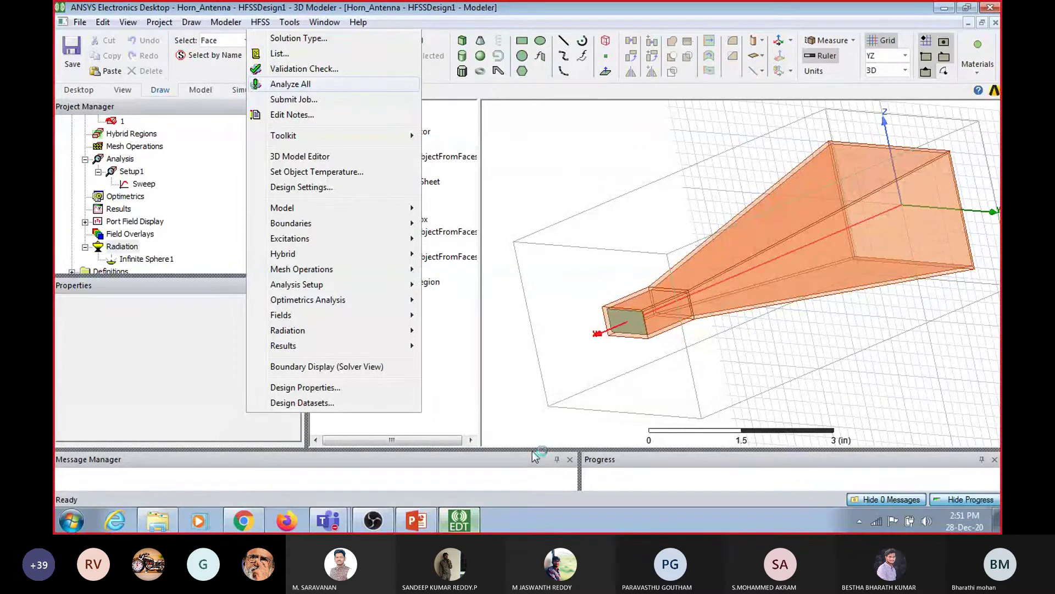
left_click_drag(534, 449, 536, 398)
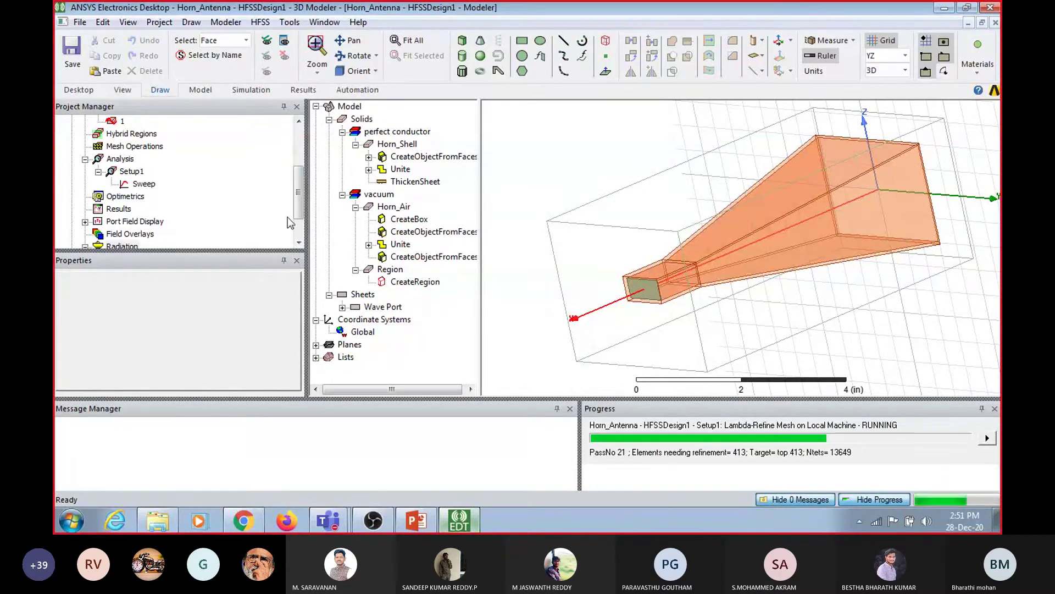
left_click_drag(297, 202, 298, 219)
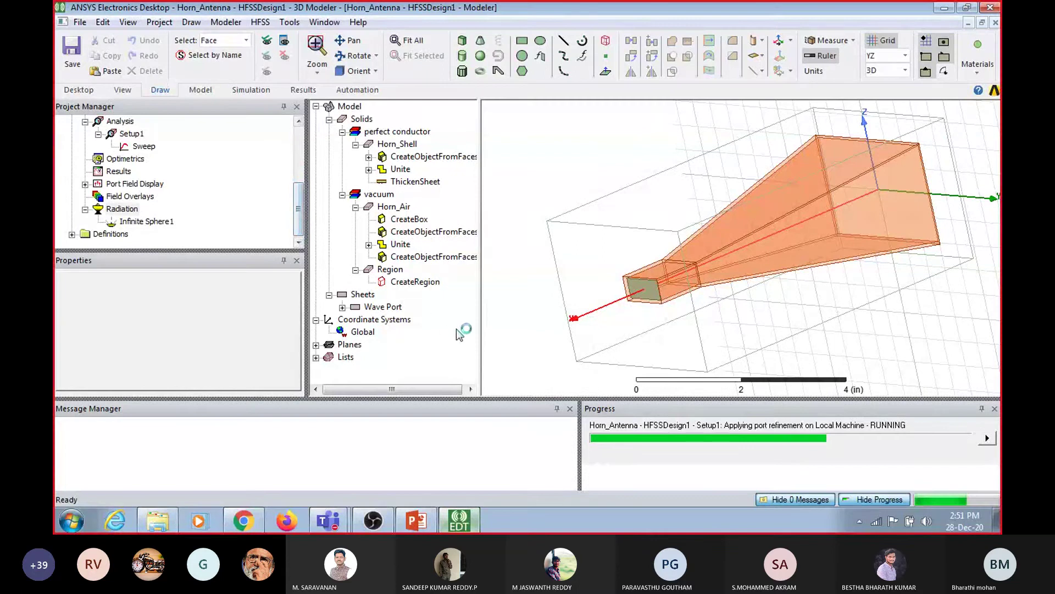
left_click(411, 42)
left_click(324, 72)
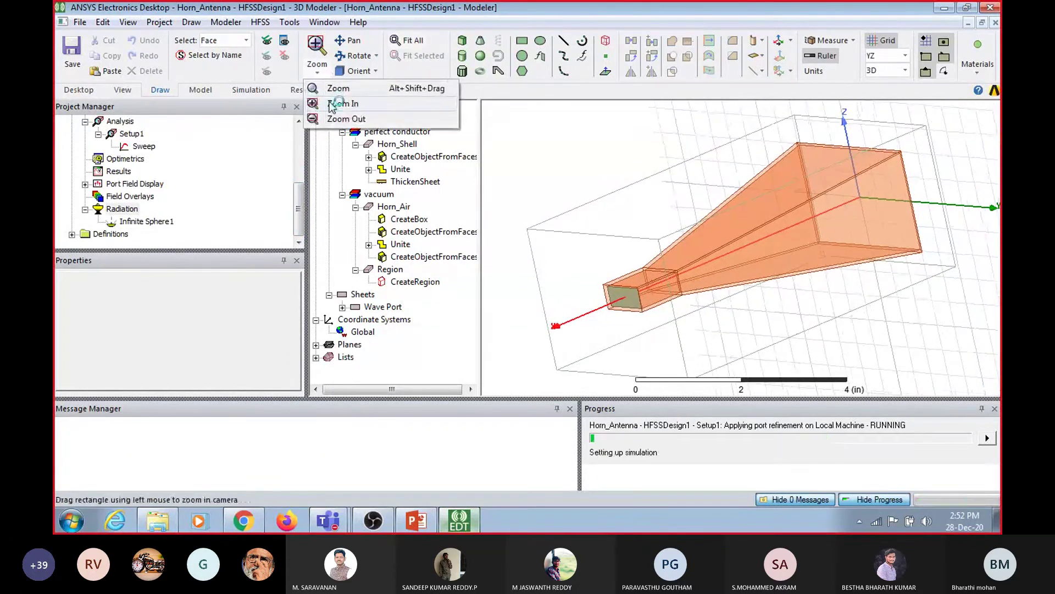
left_click(338, 88)
left_click_drag(676, 218, 709, 333)
left_click_drag(728, 271, 718, 172)
right_click(577, 147)
left_click(618, 98)
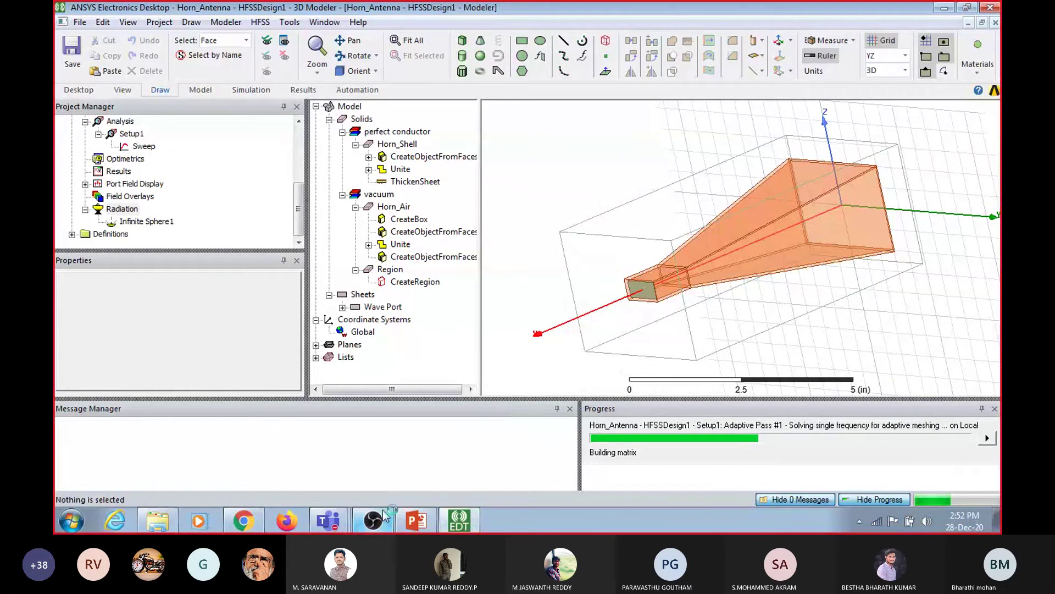
Switch to OBS and add a new Audio Output Capture source using the Default device
left_click(379, 518)
left_click(201, 473)
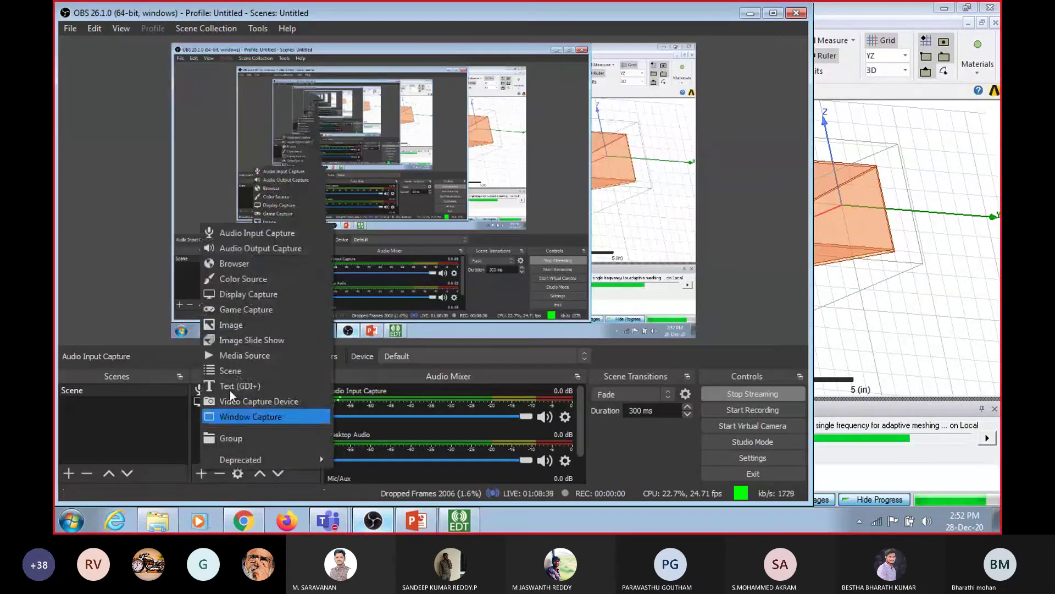
left_click(276, 251)
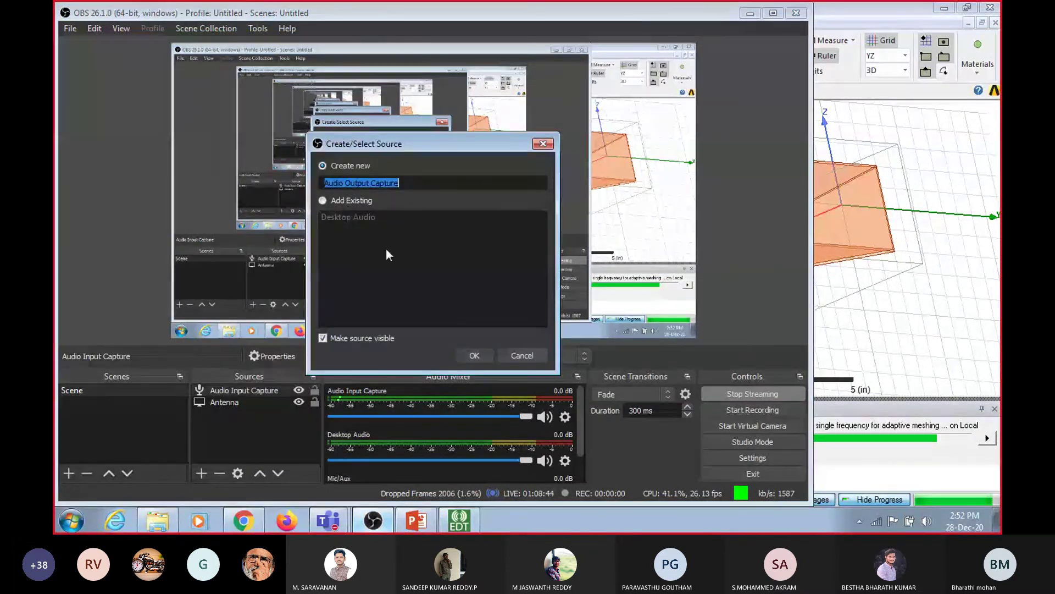
left_click(473, 355)
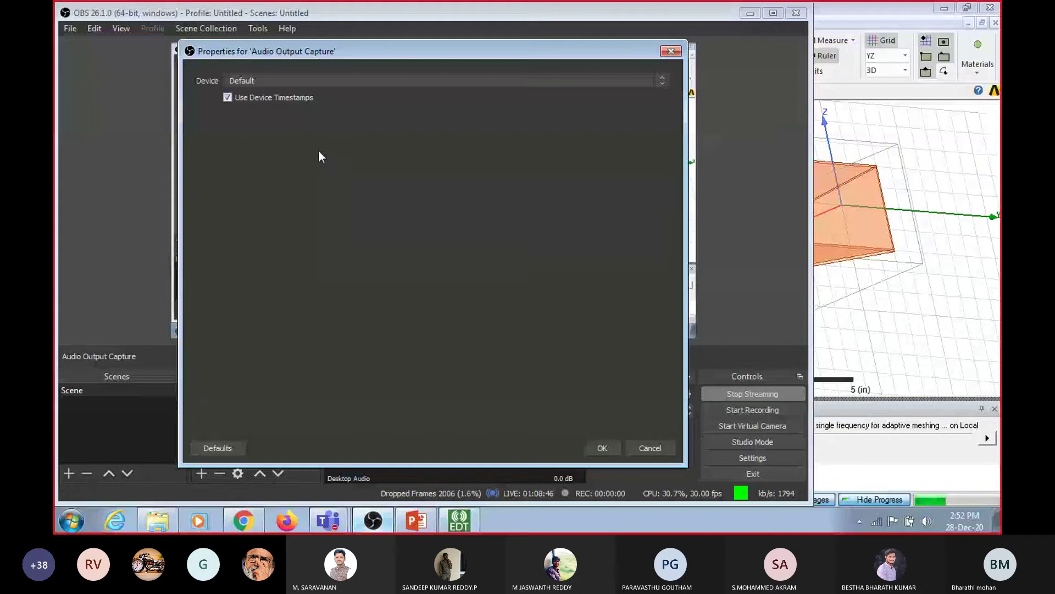
left_click(603, 448)
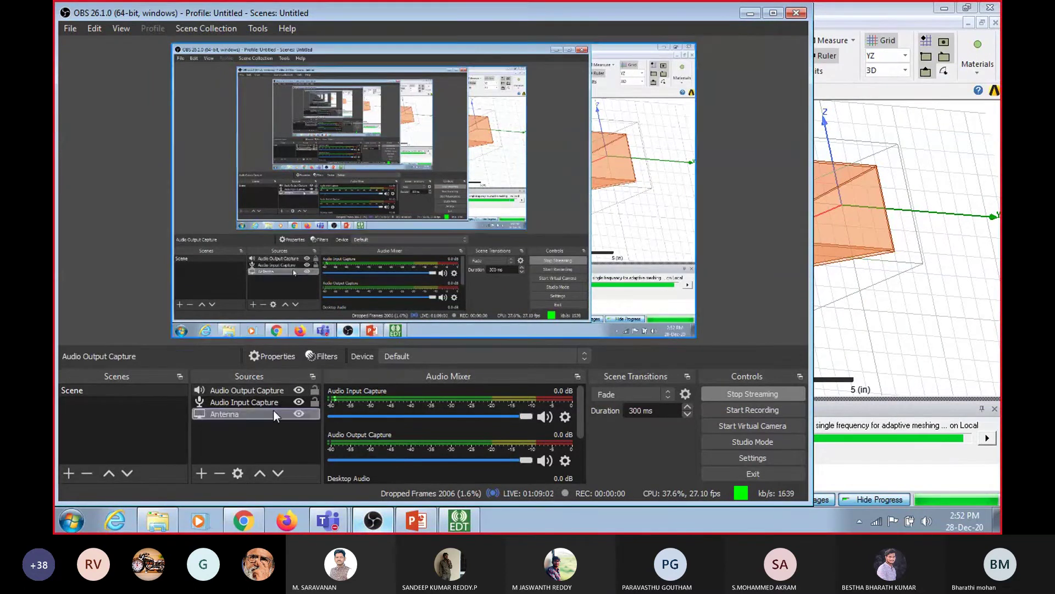
Switch back to ANSYS Electronics Desktop with the Horn_Antenna model
left_click(460, 522)
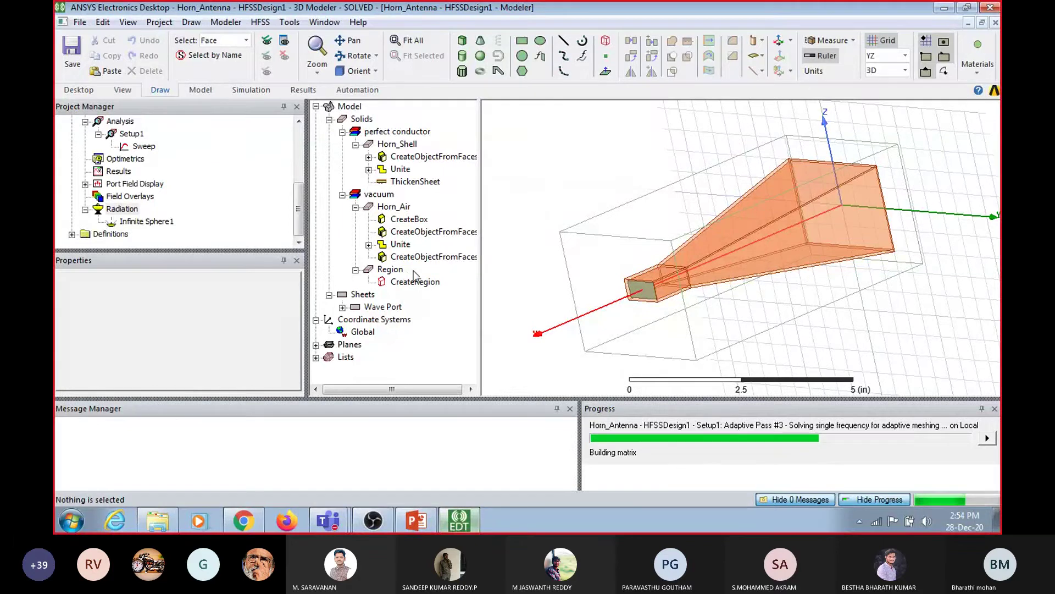
left_click(404, 208)
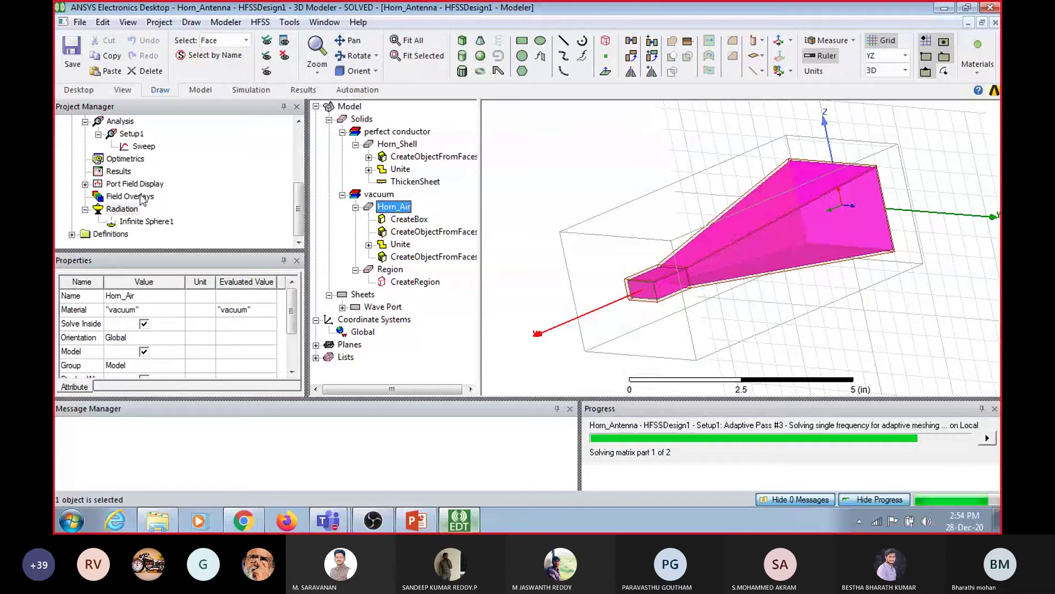
right_click(146, 199)
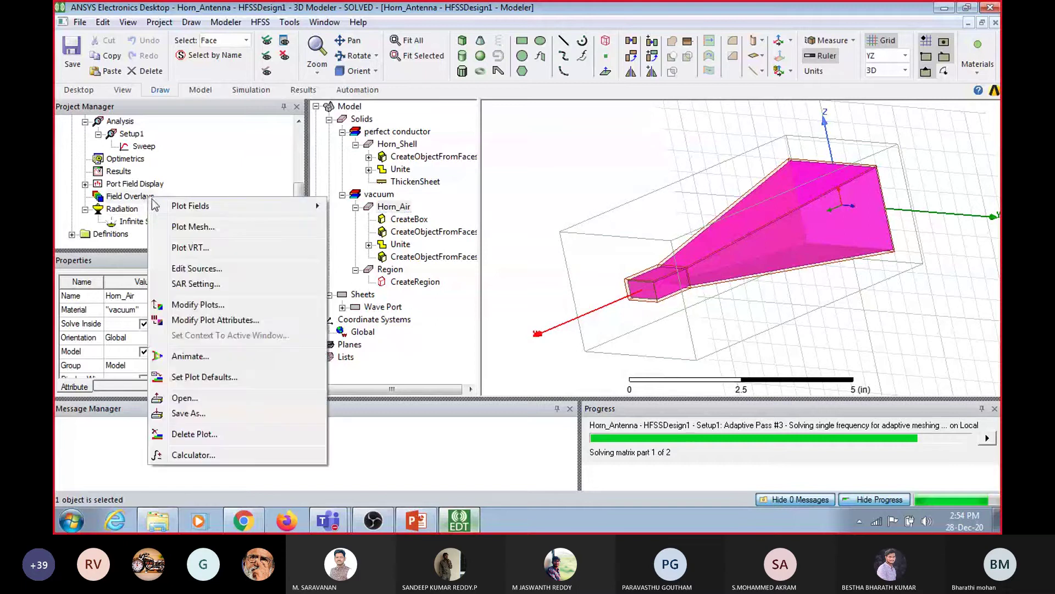
mouse_move(285, 208)
mouse_move(349, 208)
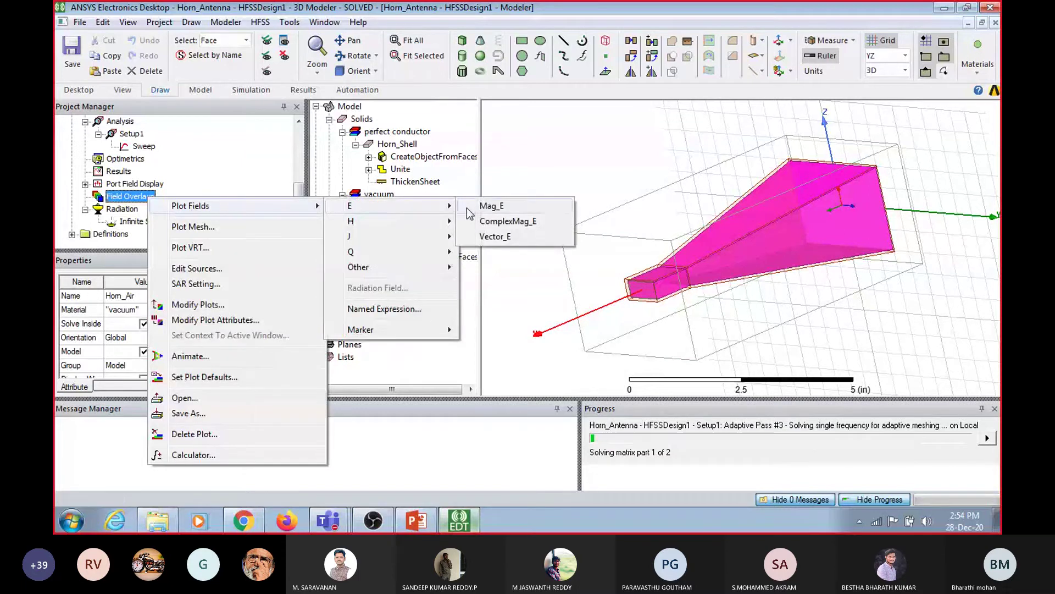
left_click(406, 186)
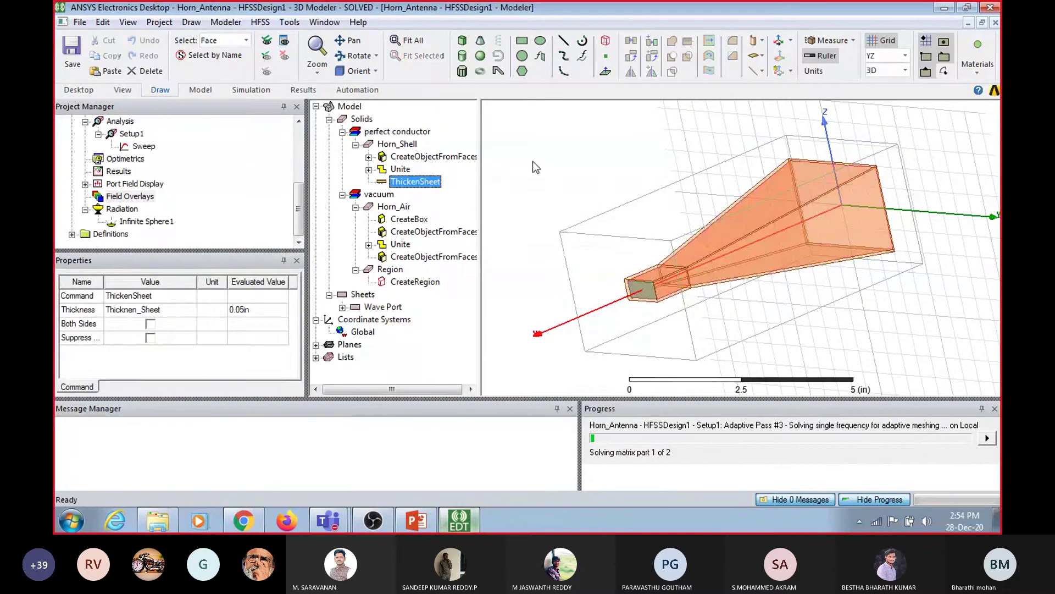
left_click(533, 161)
Plot the Mag_E field overlay on the Horn_Air object using Setup1 : LastAdaptive at 10GHz and 0deg phase
left_click(410, 209)
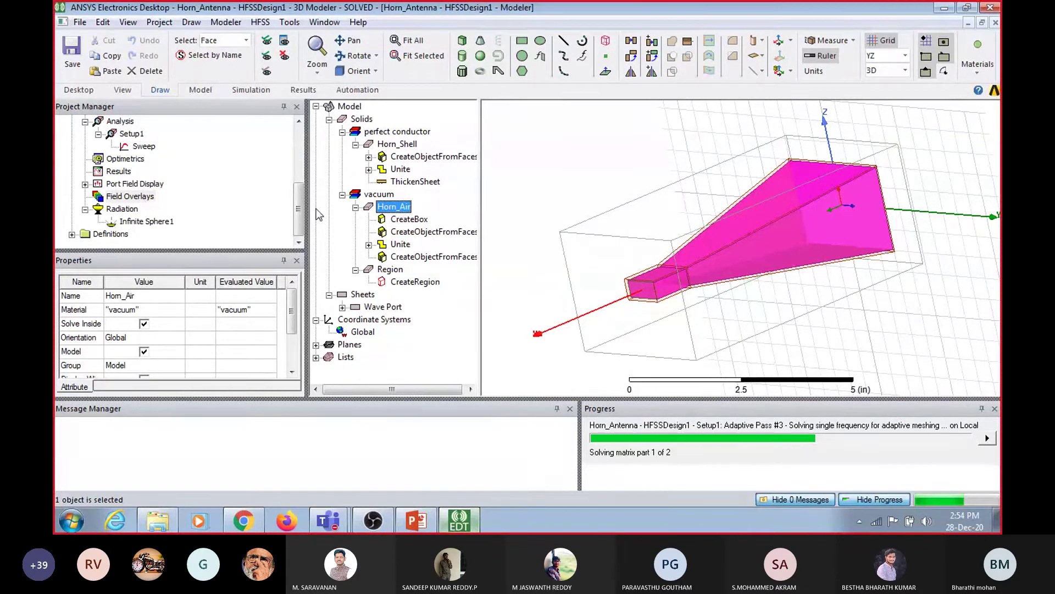
right_click(147, 202)
mouse_move(294, 207)
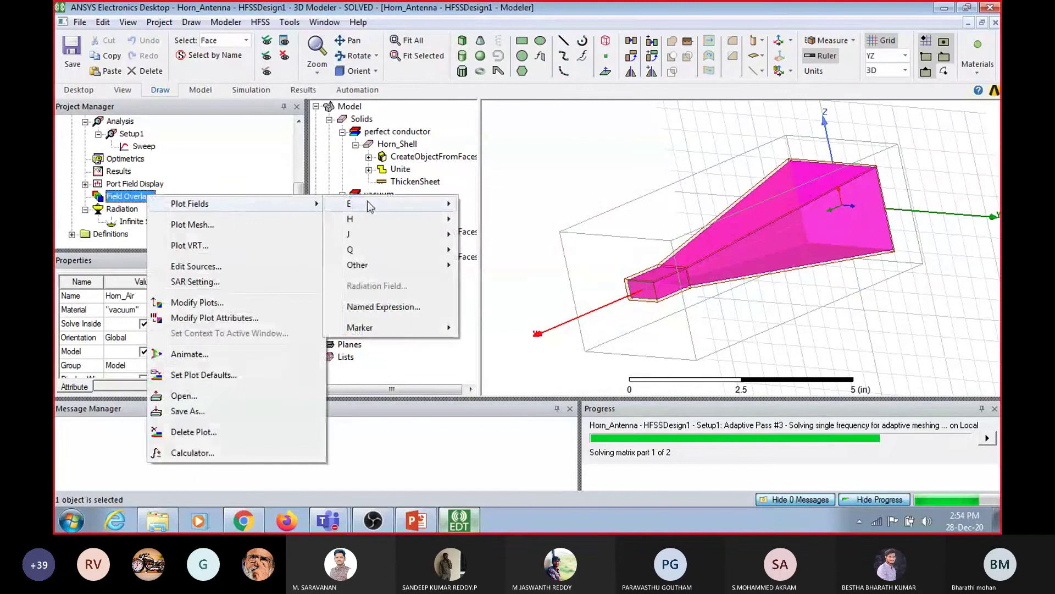
mouse_move(366, 205)
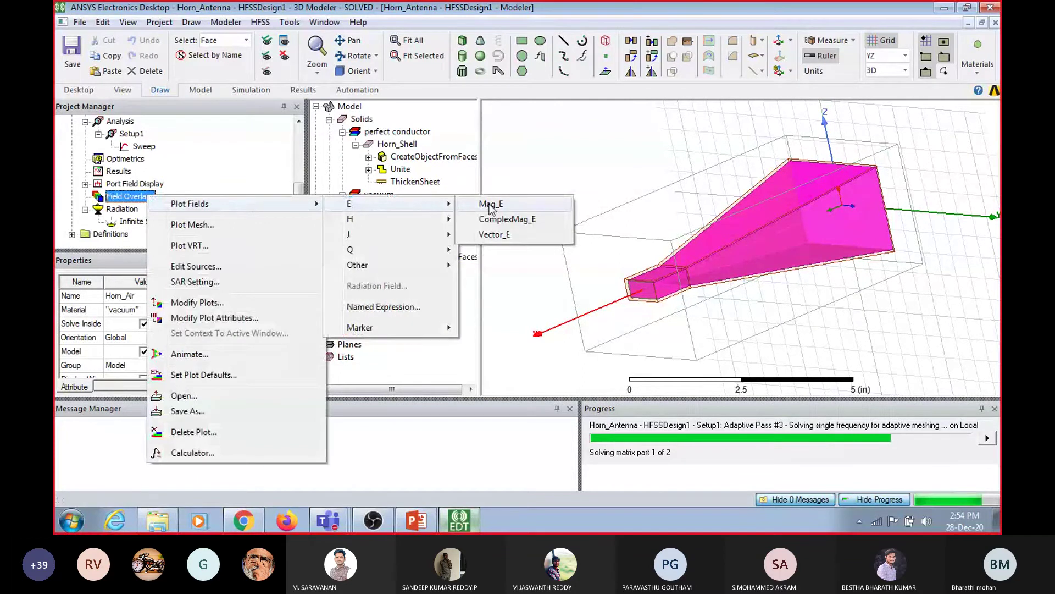
left_click(491, 206)
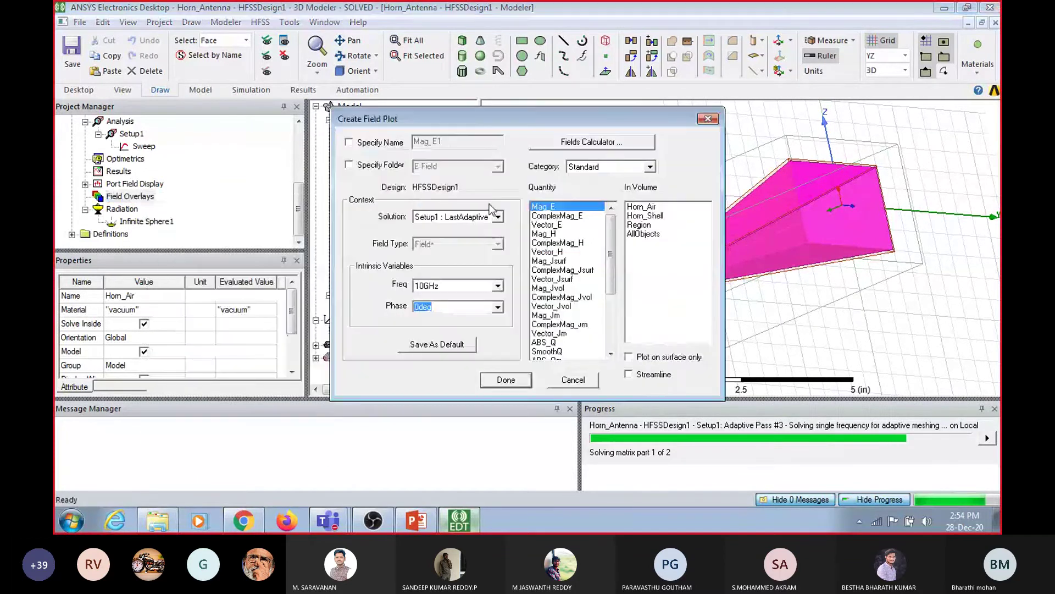
left_click(518, 381)
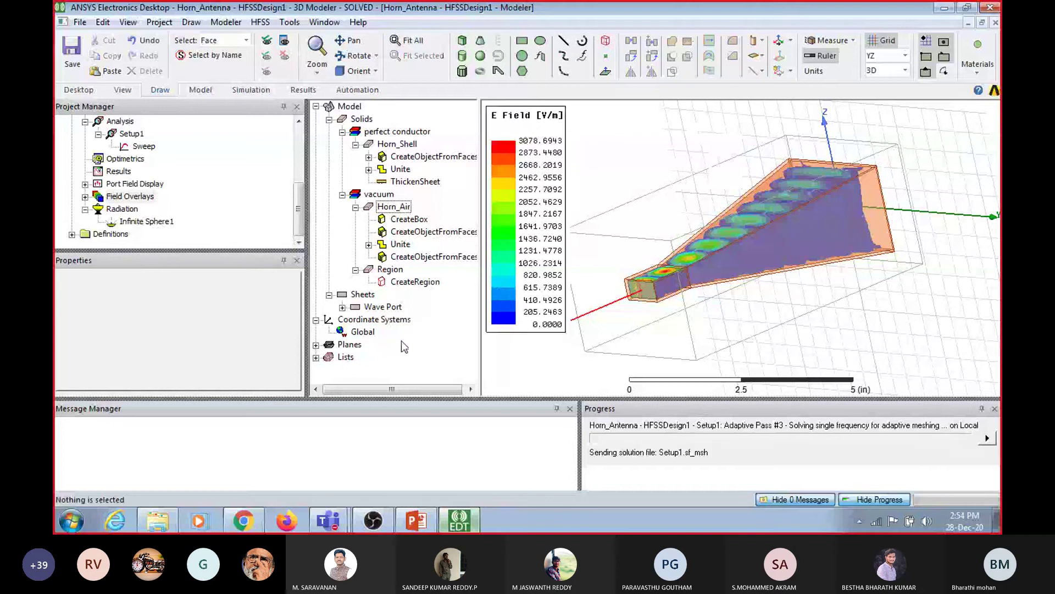
Animate the Mag_E field plot over Phase from 0deg to 170deg in 17 steps and change the playback speed
double_click(97, 197)
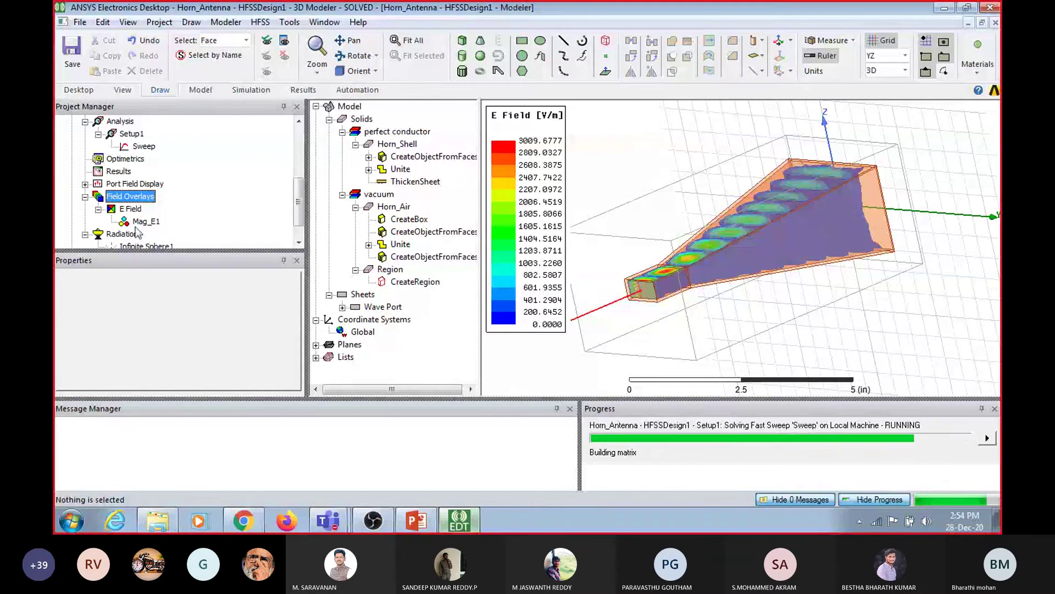
right_click(138, 222)
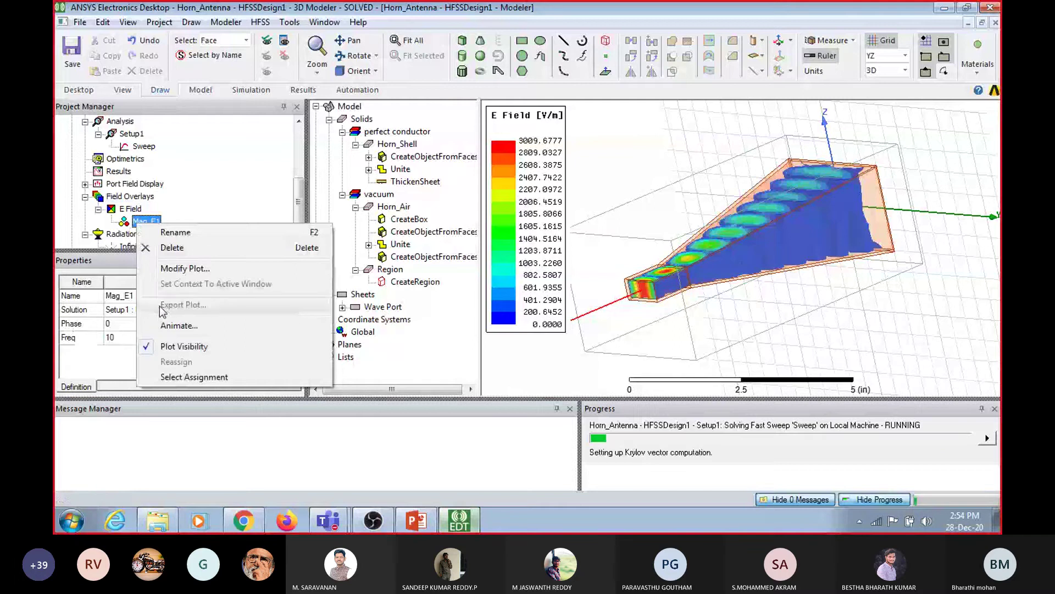
left_click(174, 325)
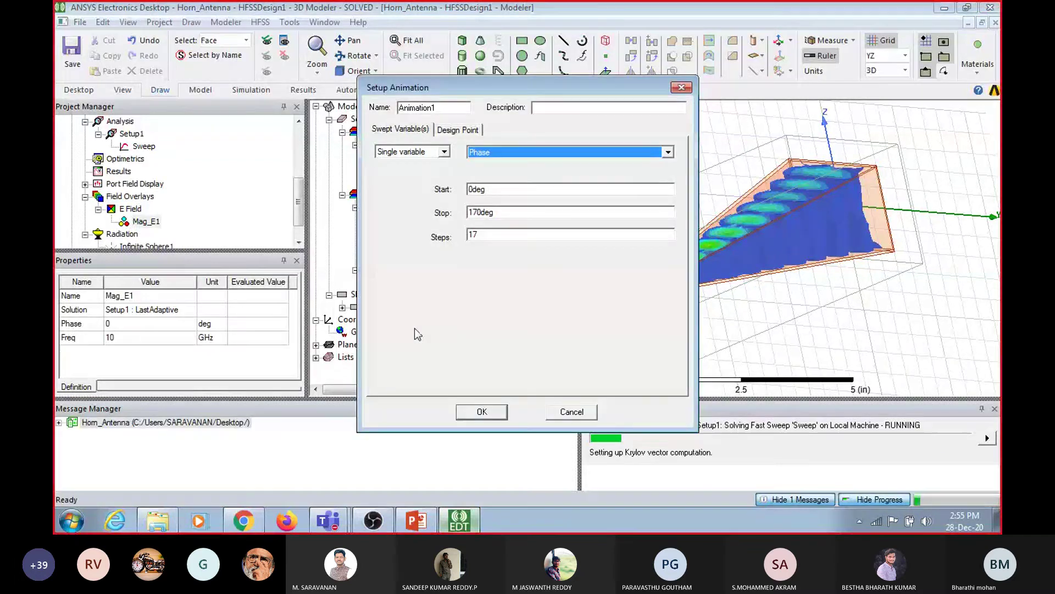
left_click(481, 412)
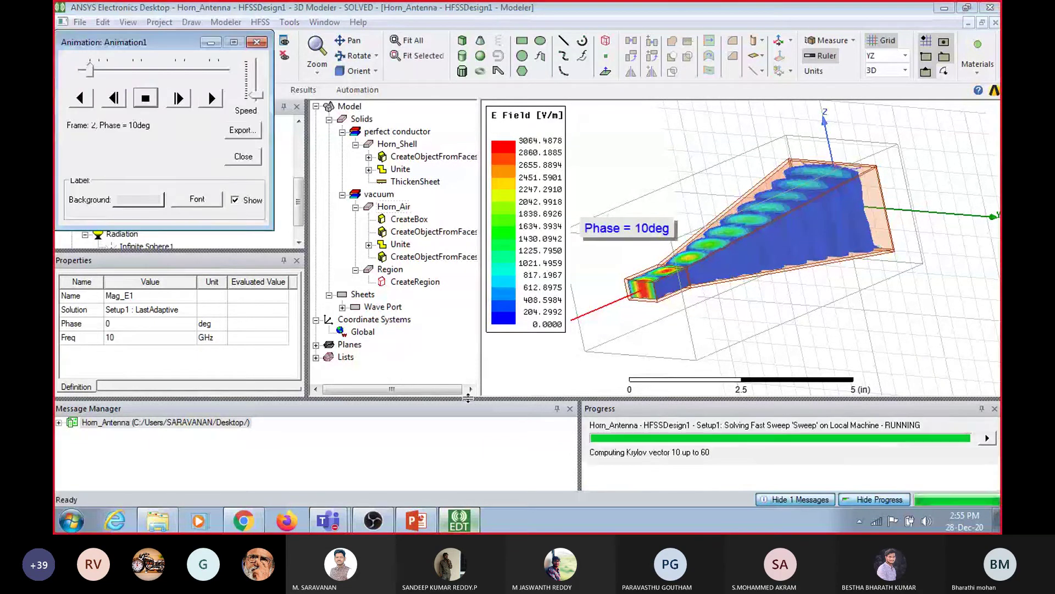
left_click_drag(258, 95, 260, 60)
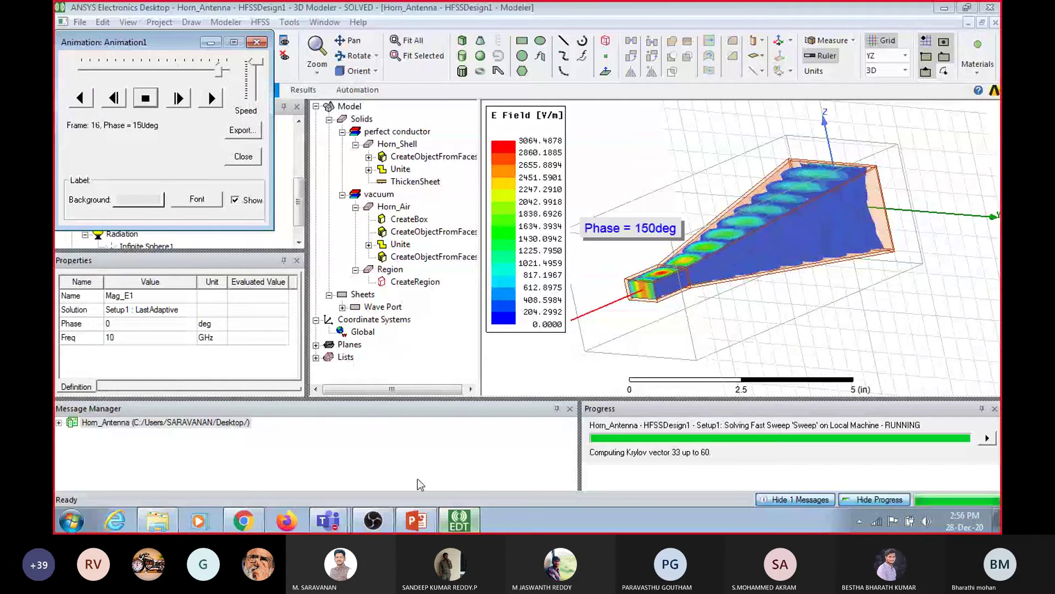
left_click(421, 529)
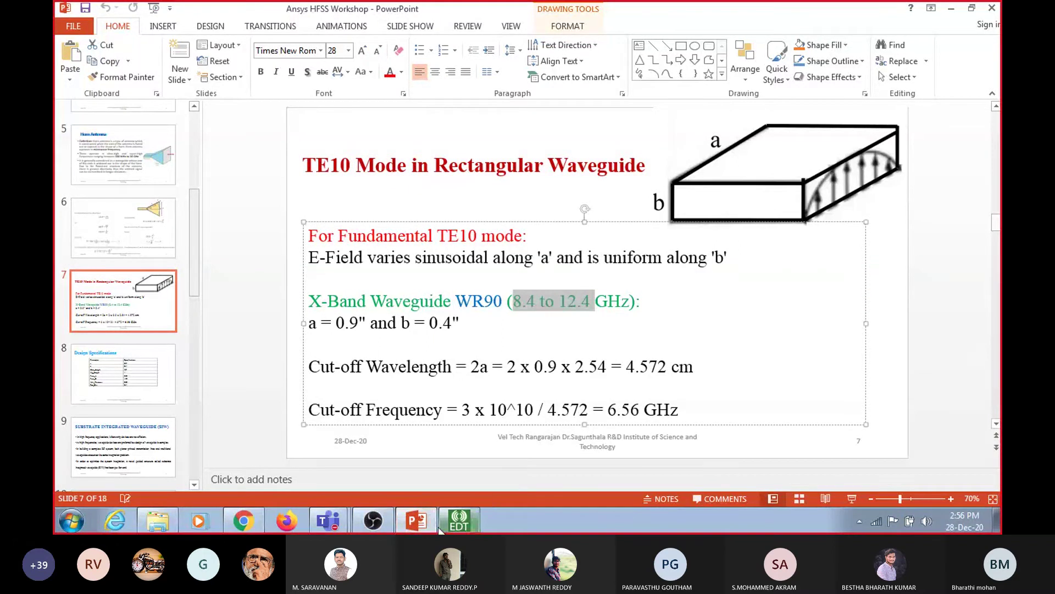
left_click(460, 523)
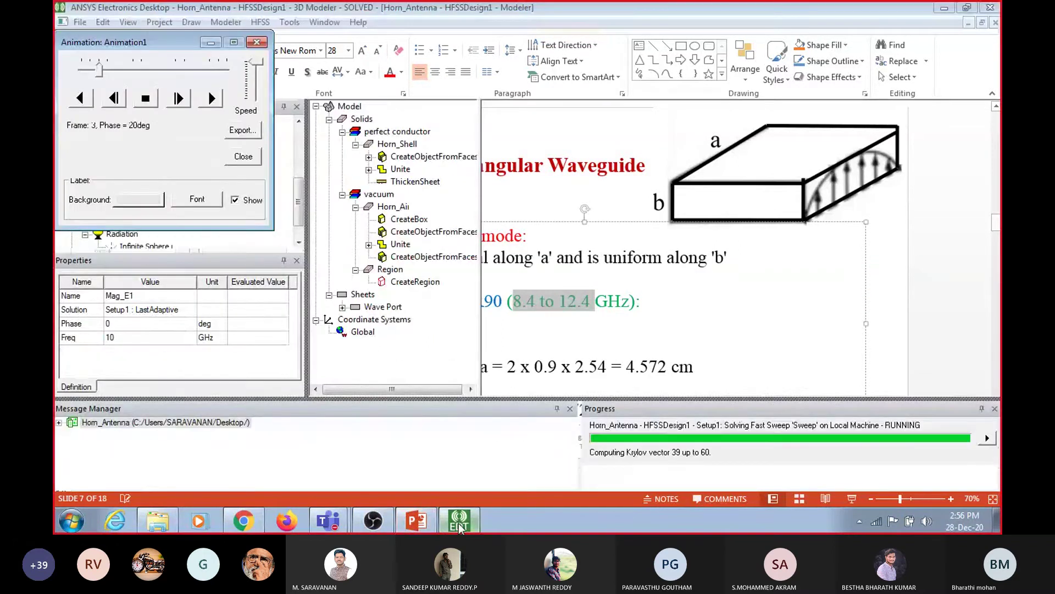
Close the animation and delete the E Field overlay containing the Mag_E plot
left_click(246, 159)
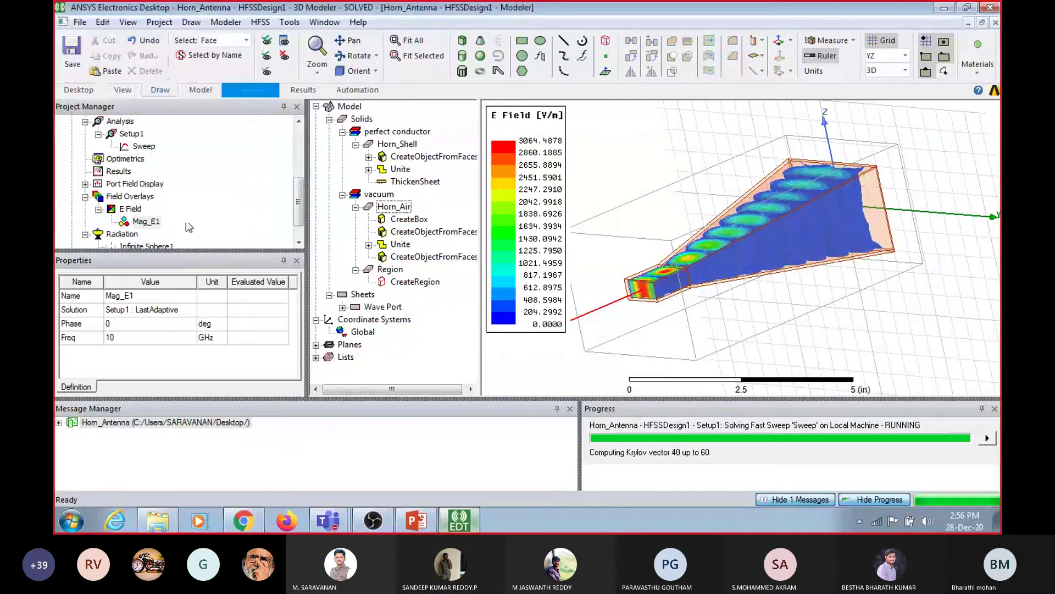
left_click(136, 212)
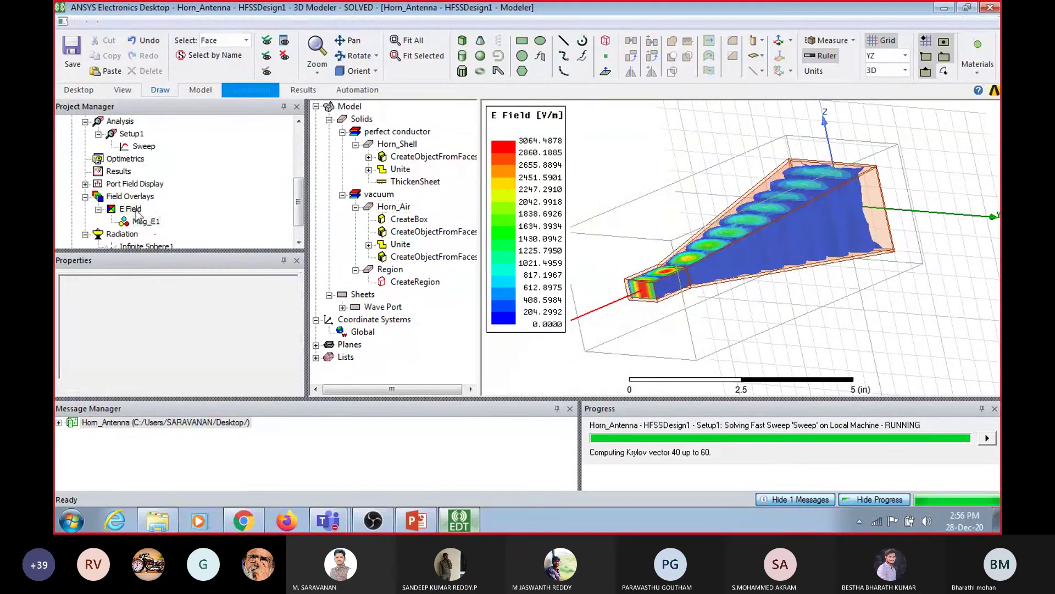
right_click(138, 214)
left_click(171, 234)
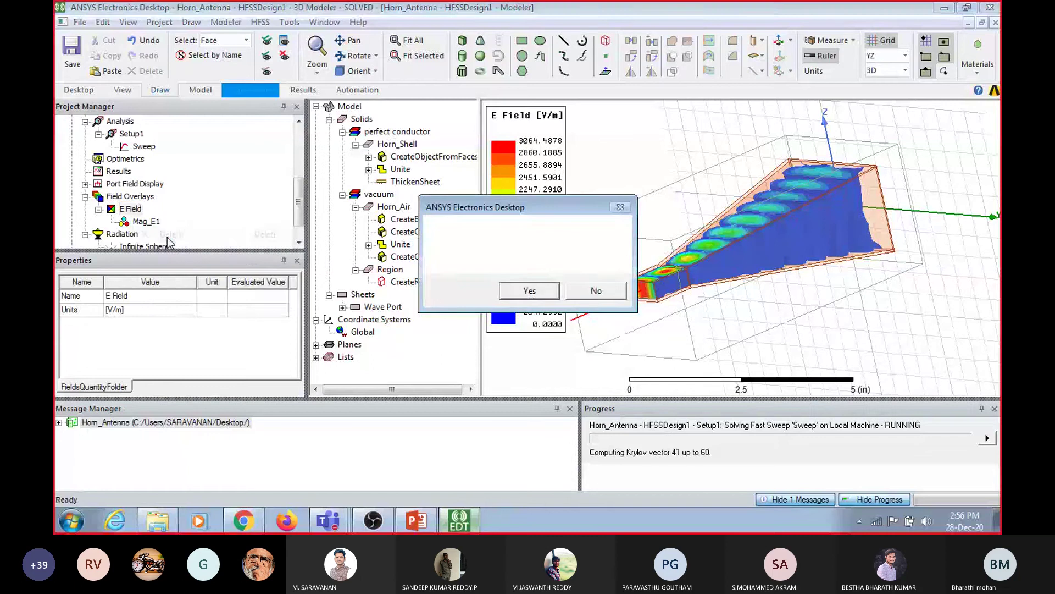
left_click(528, 291)
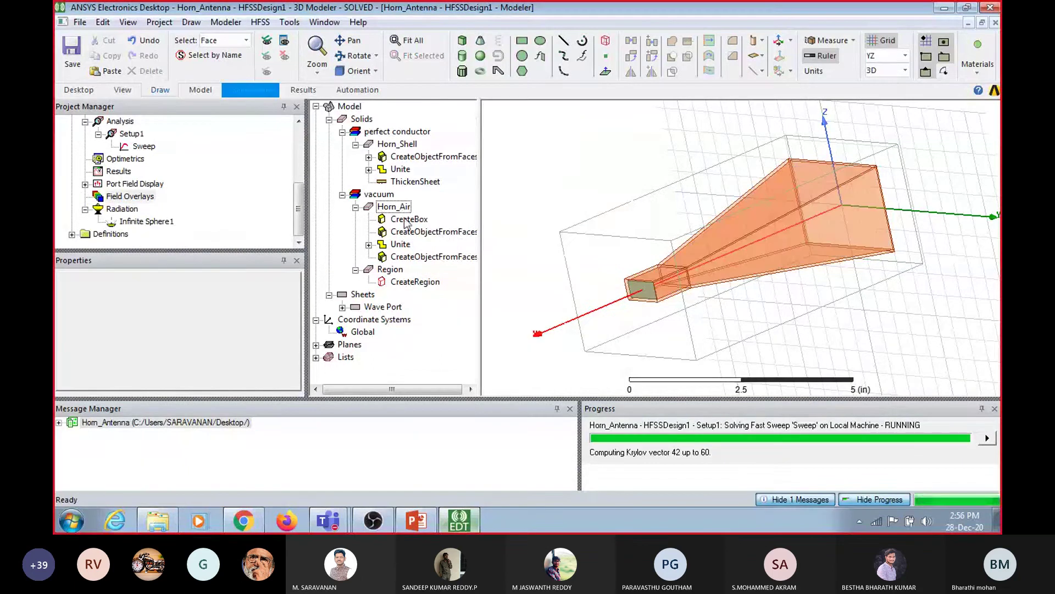
Plot the Vector_E field overlay on the Horn_Air object using Setup1 : LastAdaptive at 10GHz and 0deg phase
left_click(397, 208)
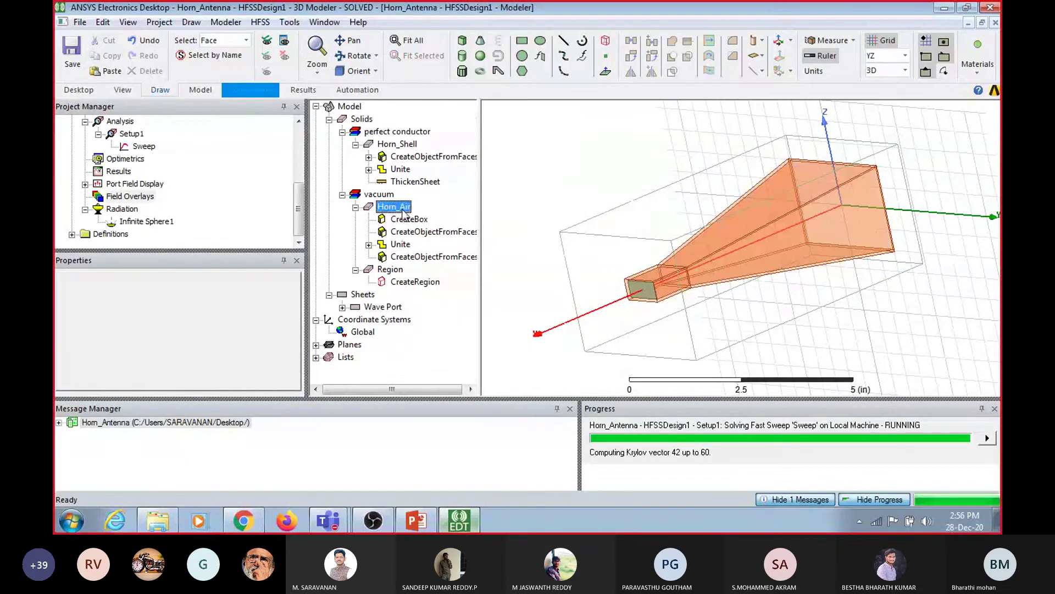
right_click(154, 196)
mouse_move(220, 203)
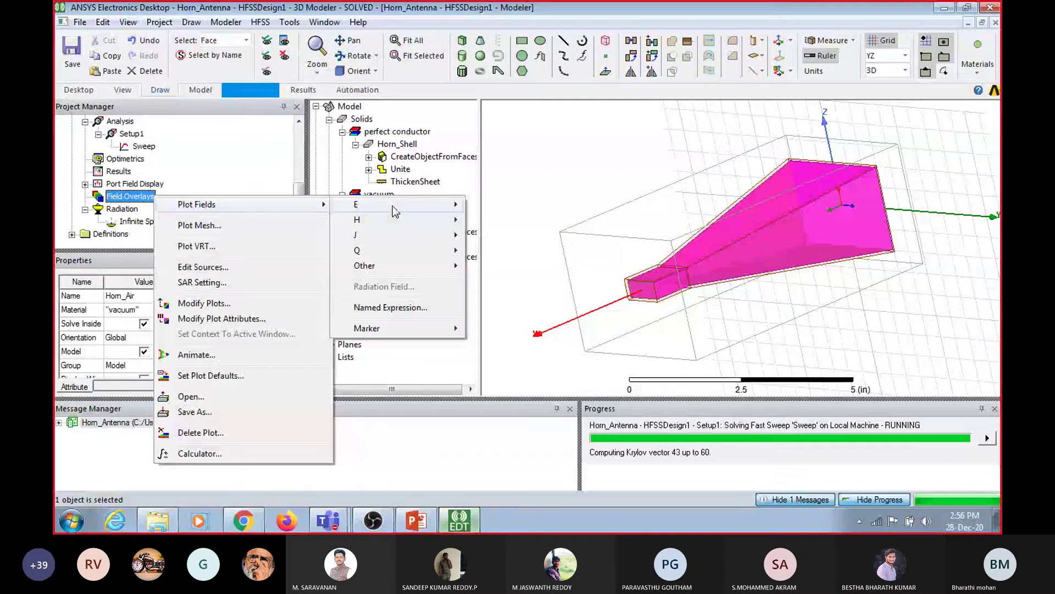
mouse_move(393, 205)
left_click(501, 234)
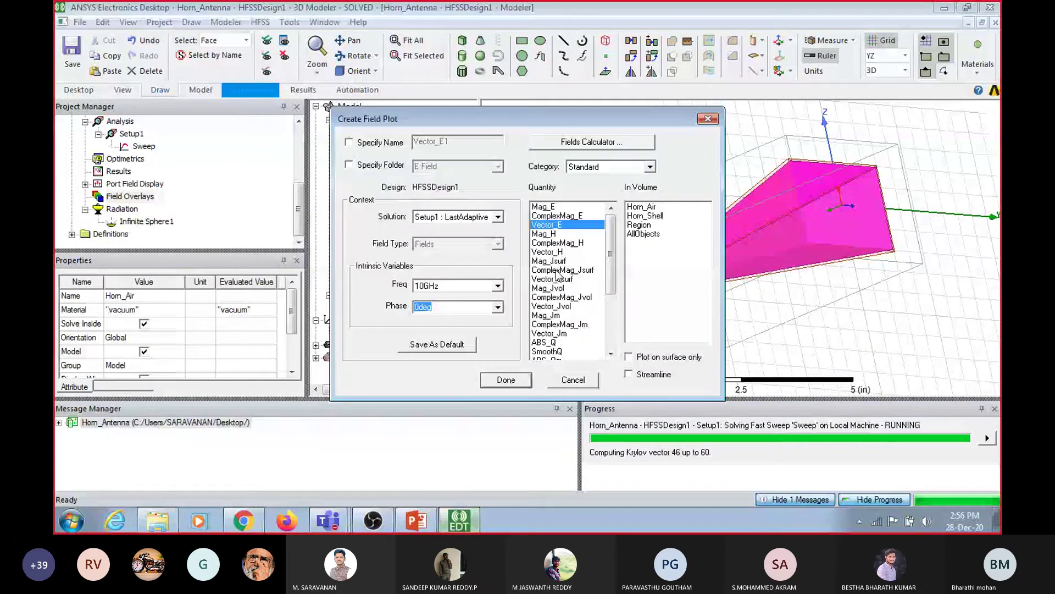
left_click(506, 380)
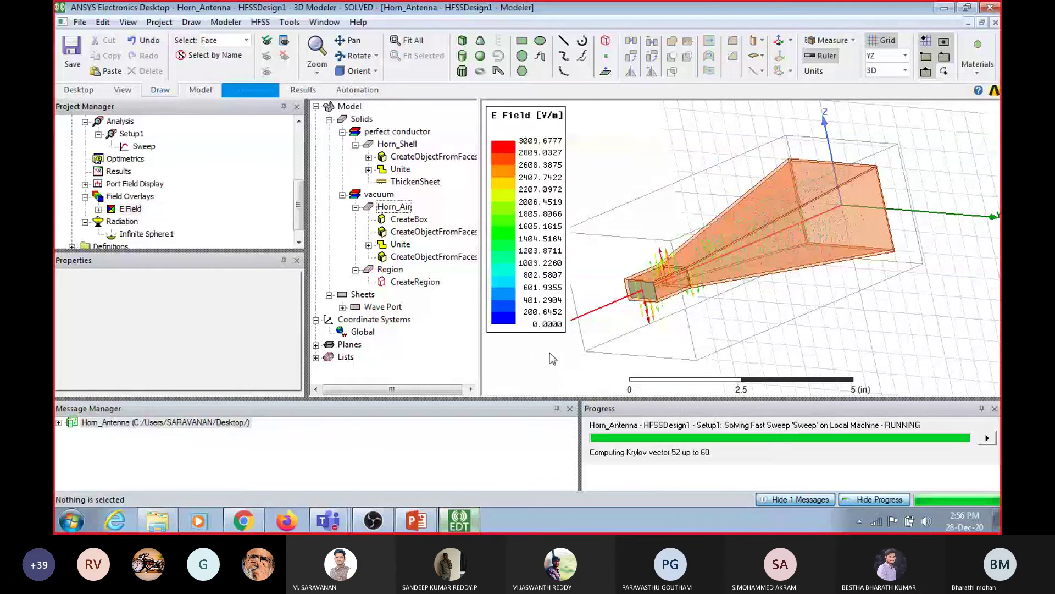
Play the existing phase animation on the Vector_E plot, change its playback speed and close it
double_click(131, 208)
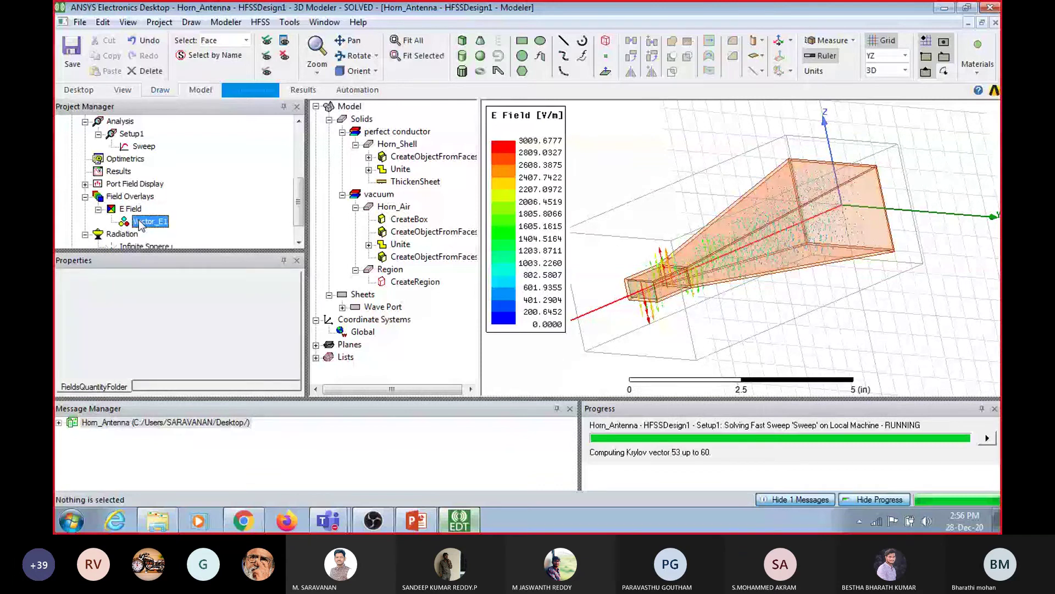
right_click(140, 224)
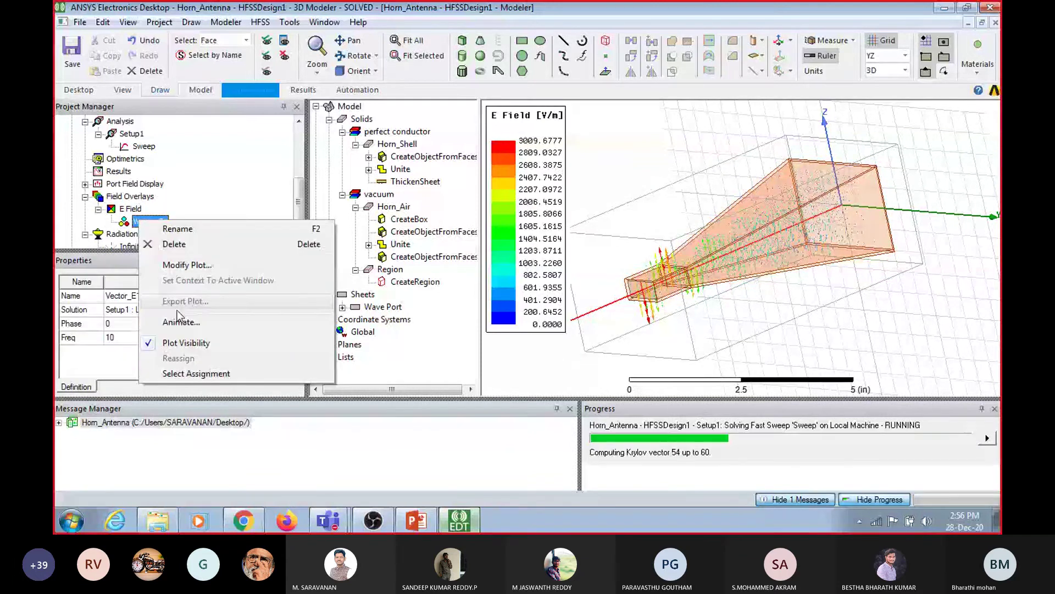
left_click(180, 322)
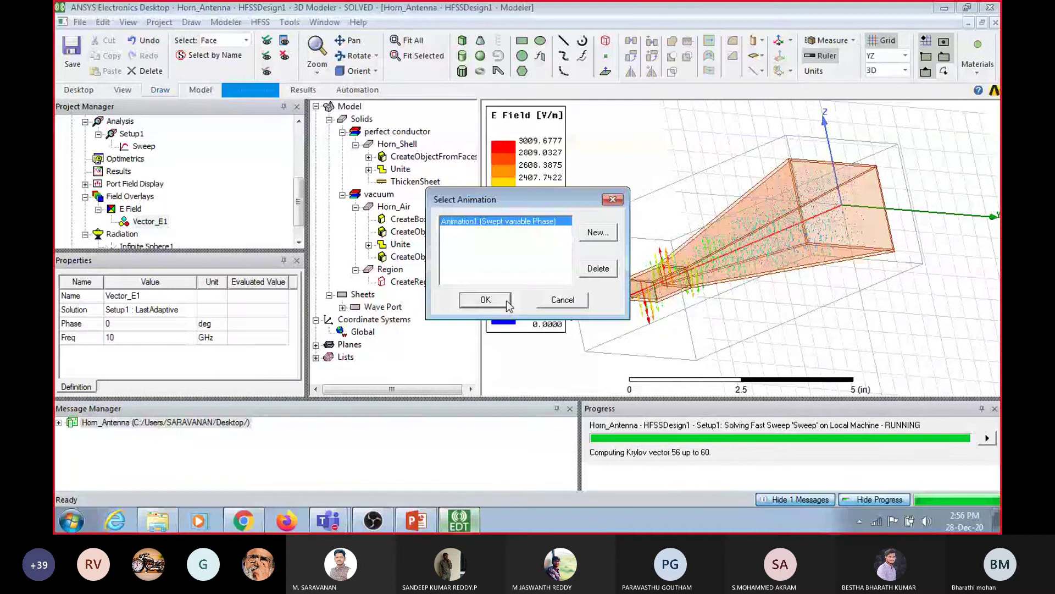
left_click(506, 303)
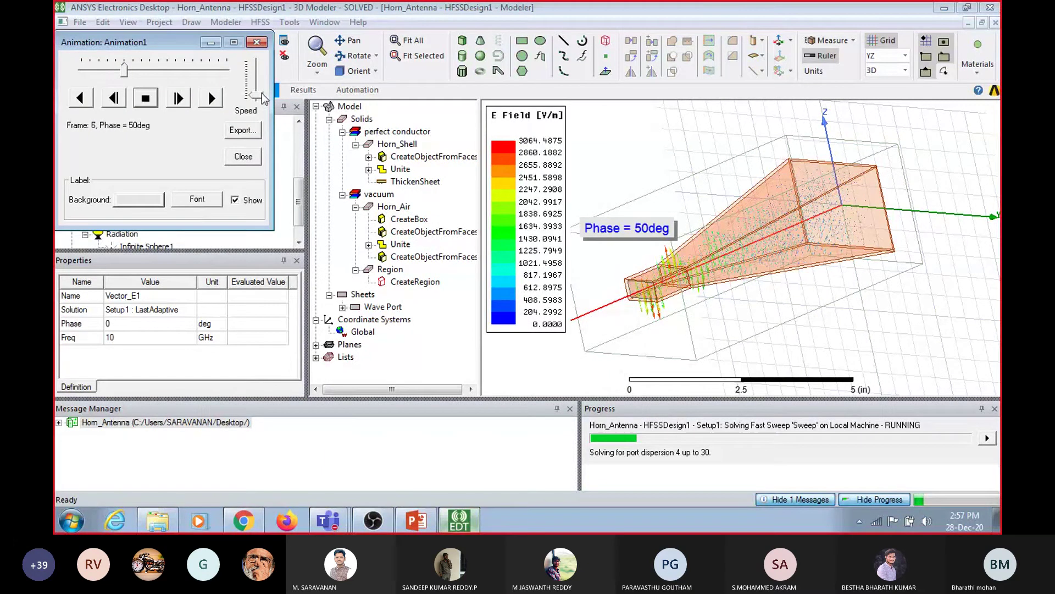
left_click_drag(262, 96, 263, 69)
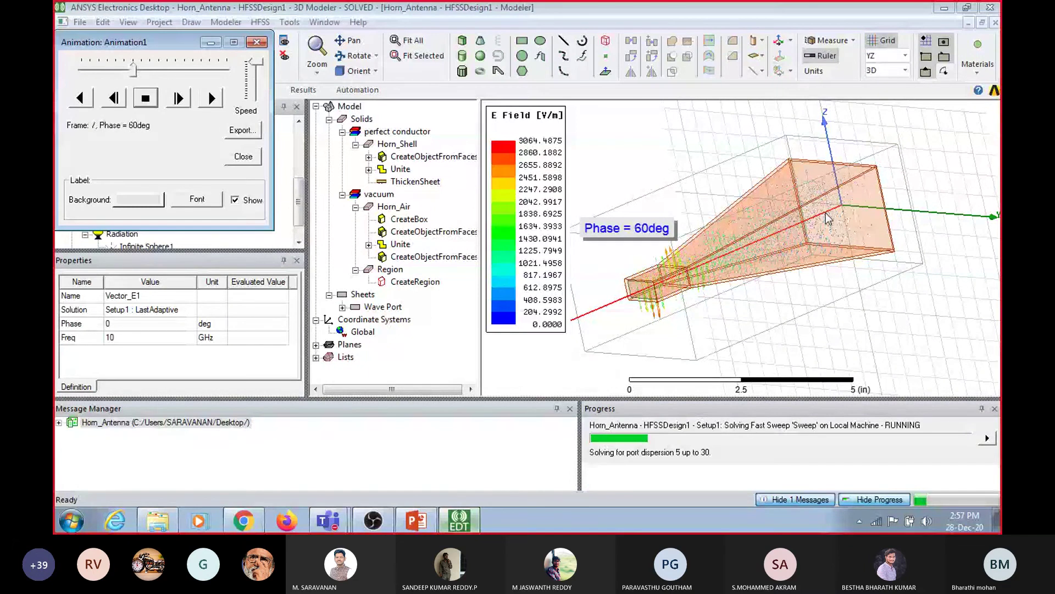
left_click(245, 158)
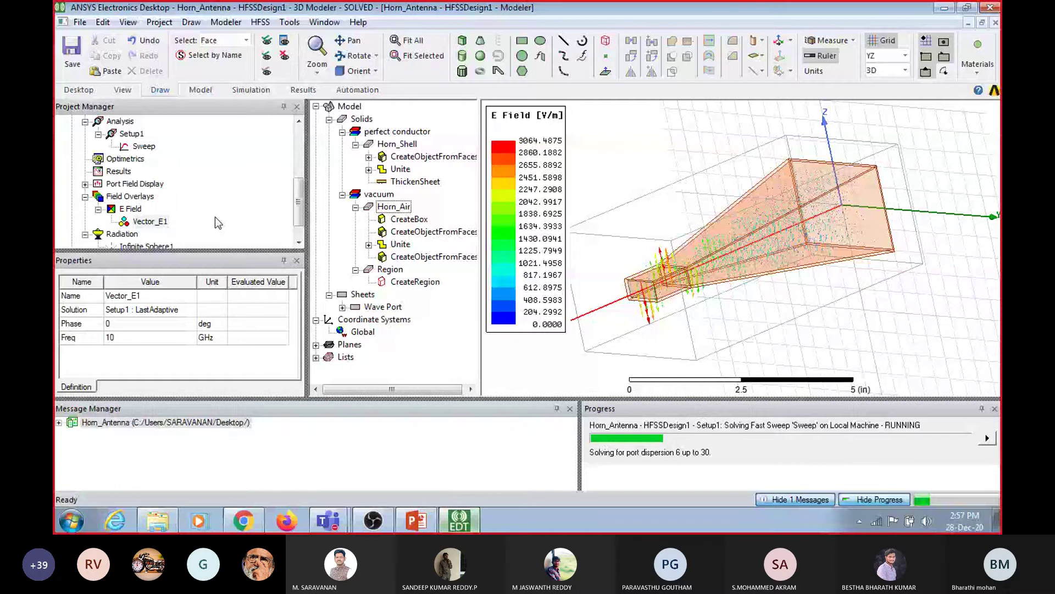
Create a far-field 3D polar plot of dB(GainTotal) for Setup1 : LastAdaptive on Infinite Sphere1 and close the report settings
right_click(122, 171)
mouse_move(217, 132)
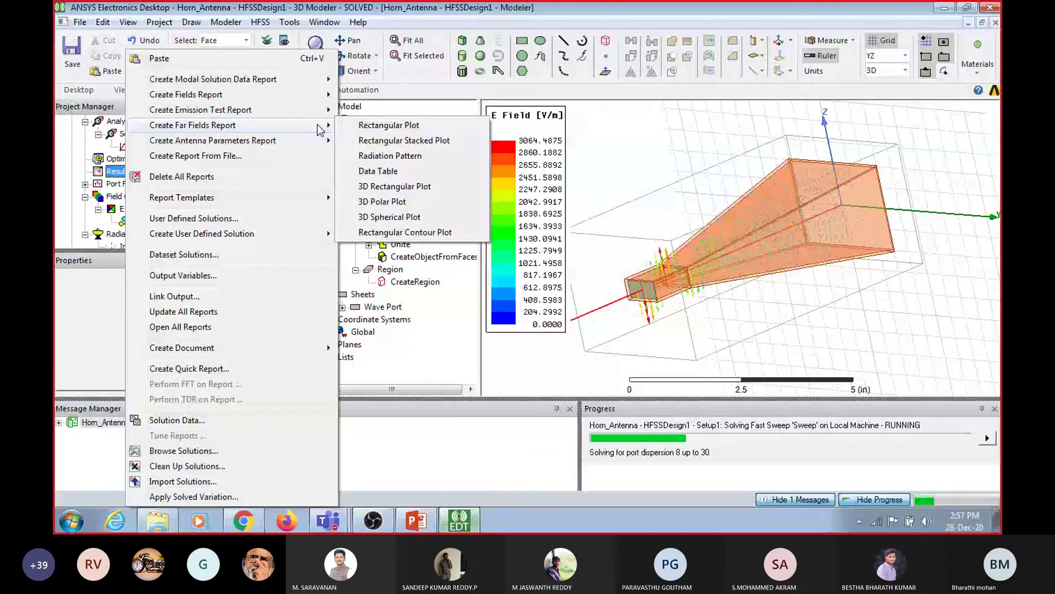
left_click(118, 175)
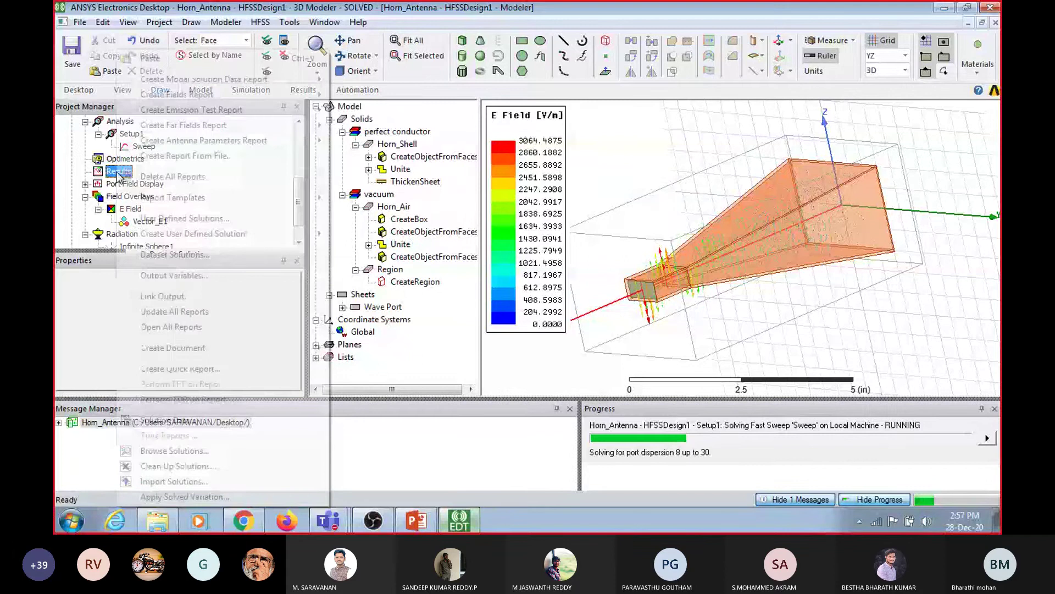
mouse_move(217, 131)
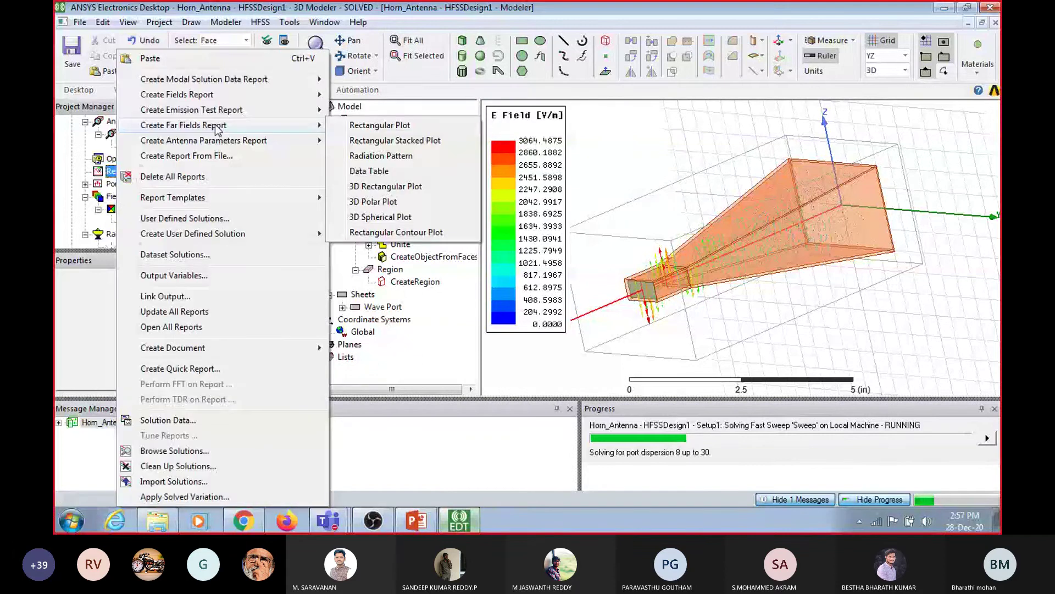
left_click(376, 204)
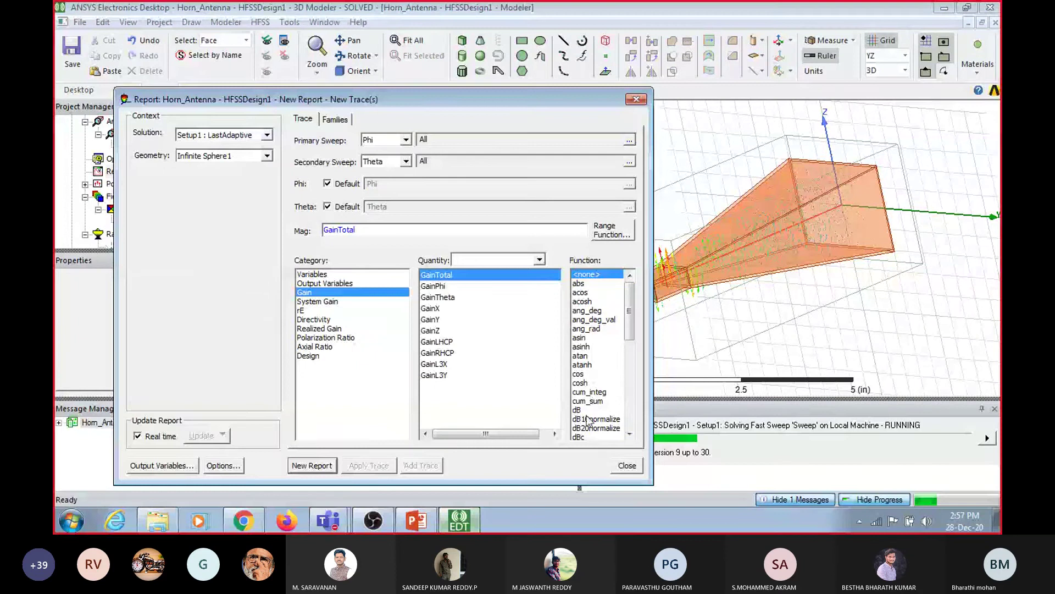
left_click(585, 411)
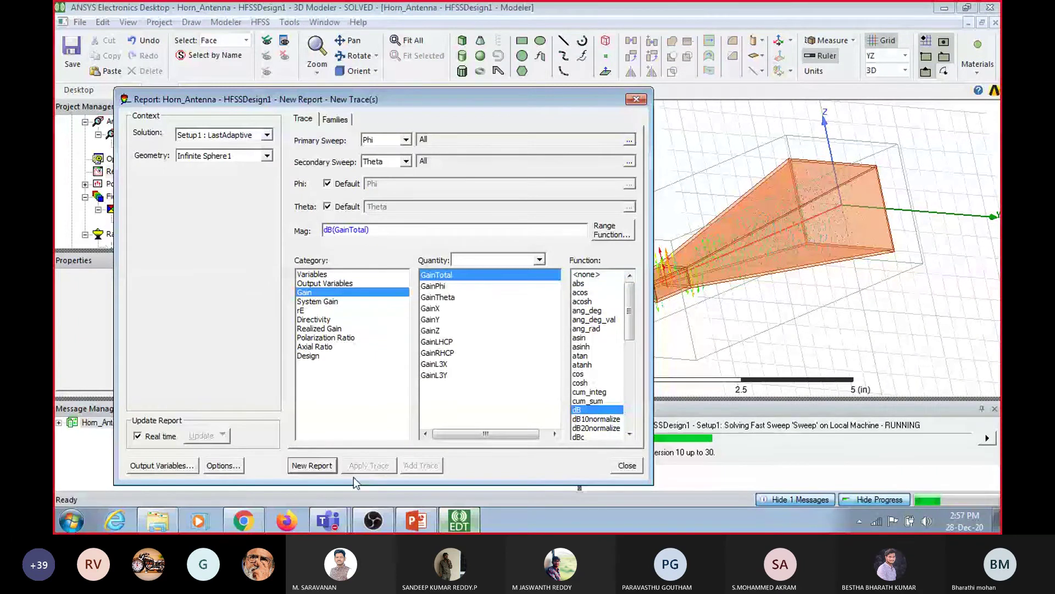
left_click(315, 466)
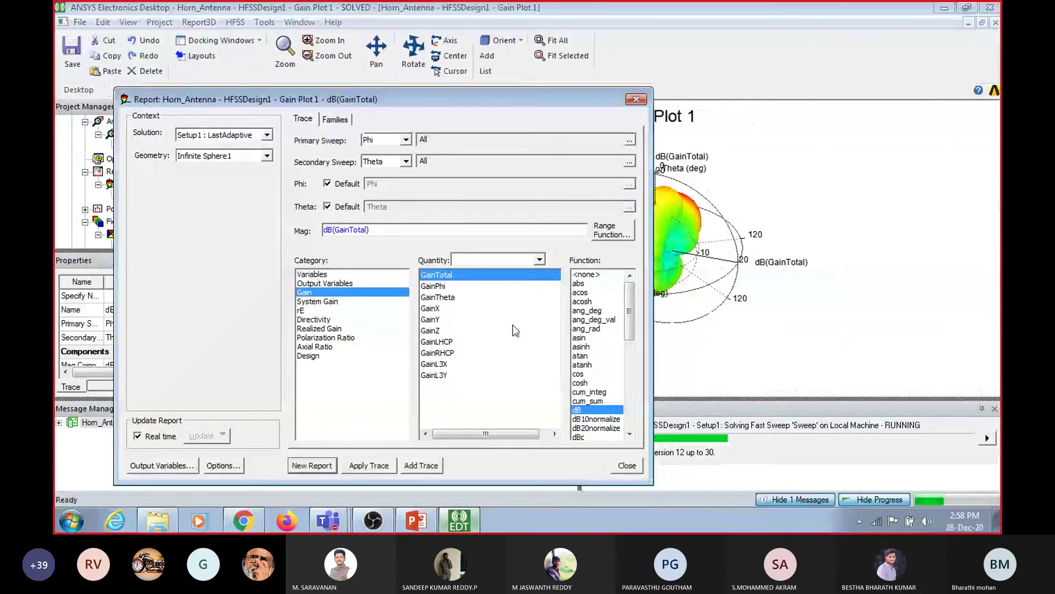
left_click(711, 198)
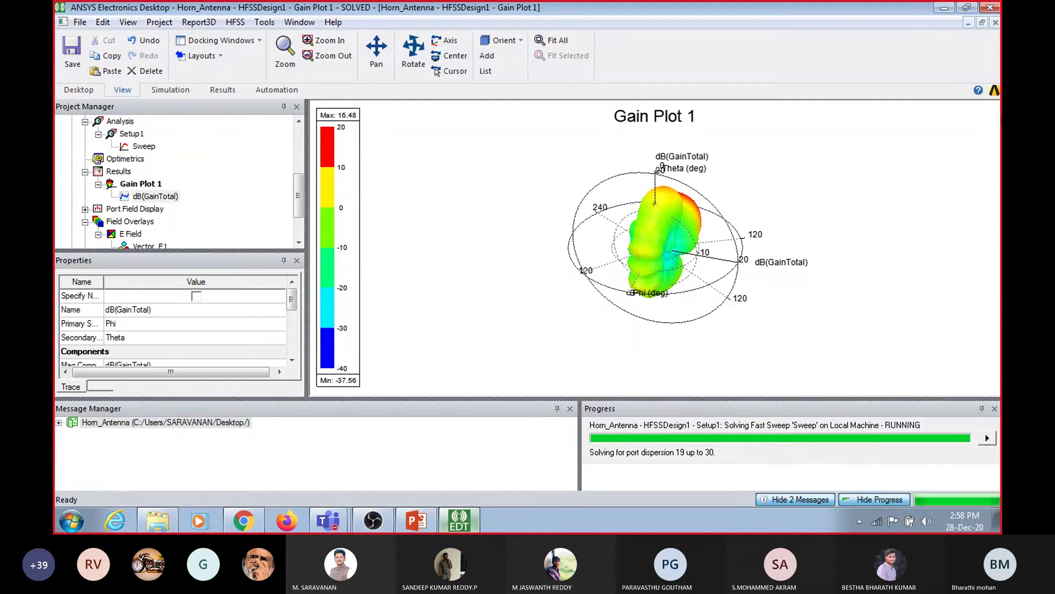
Reopen Gain Plot 1 from the results and enable its visibility in the radiation field overlay settings
left_click(995, 22)
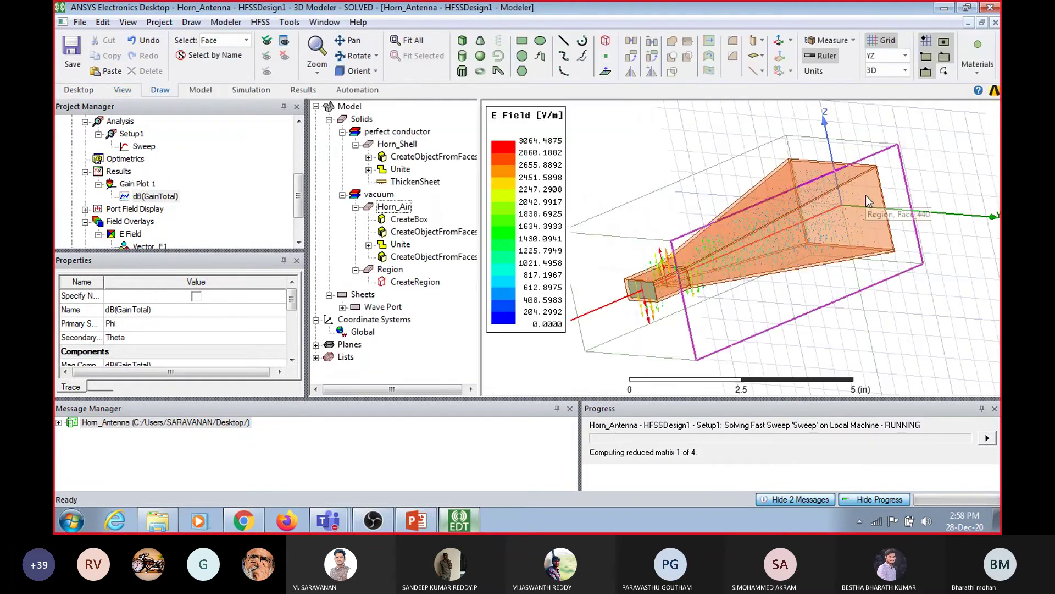
left_click(144, 184)
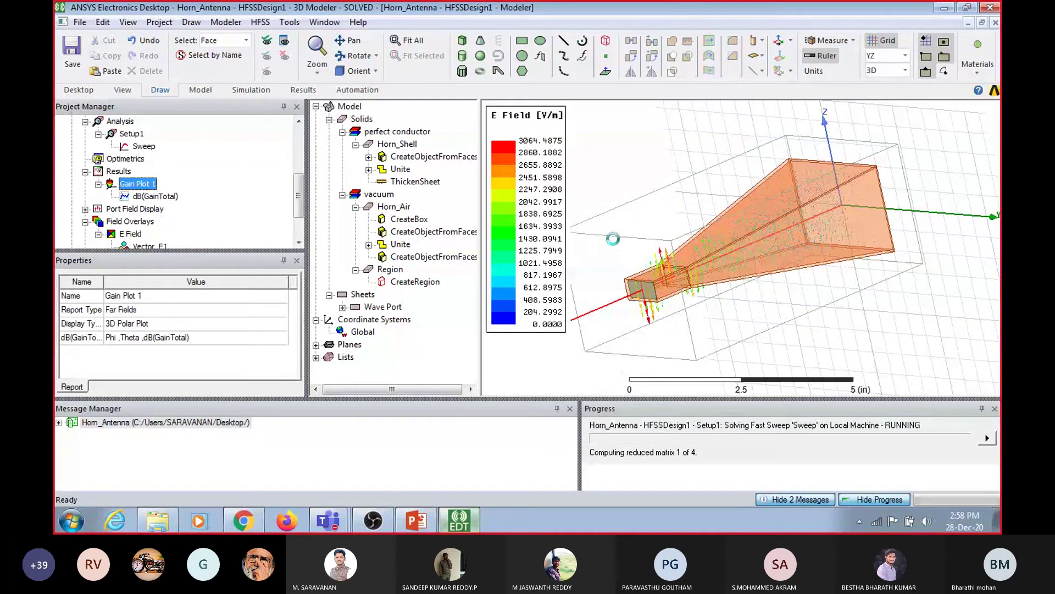
left_click(231, 22)
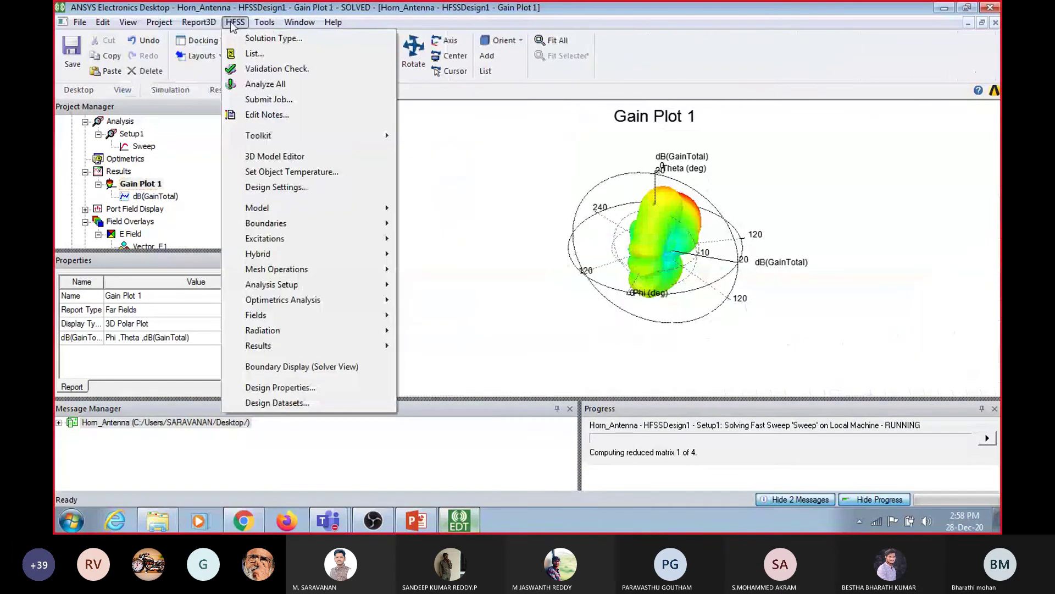
mouse_move(328, 319)
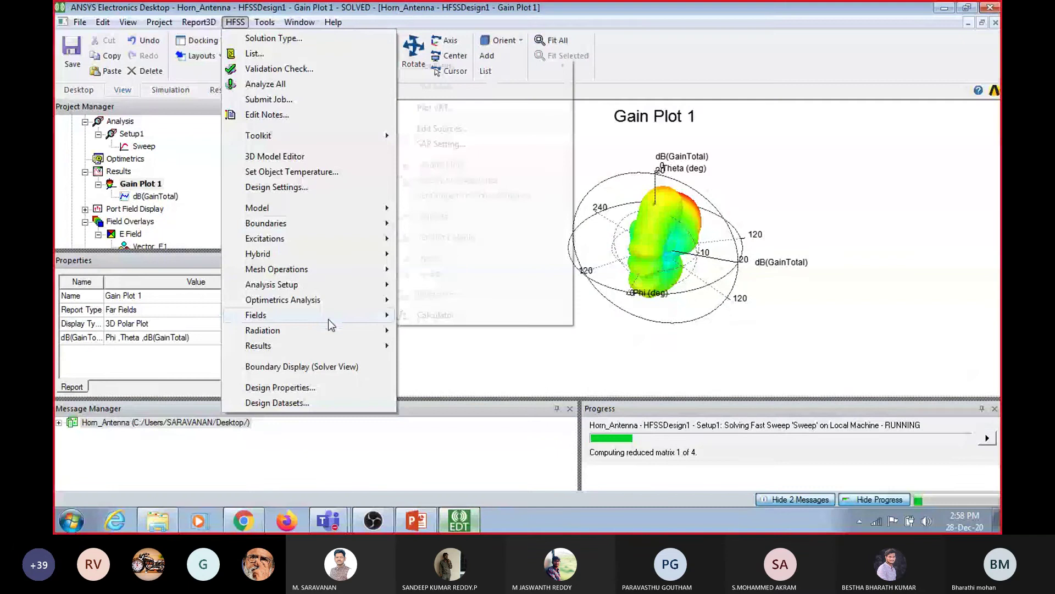
mouse_move(447, 71)
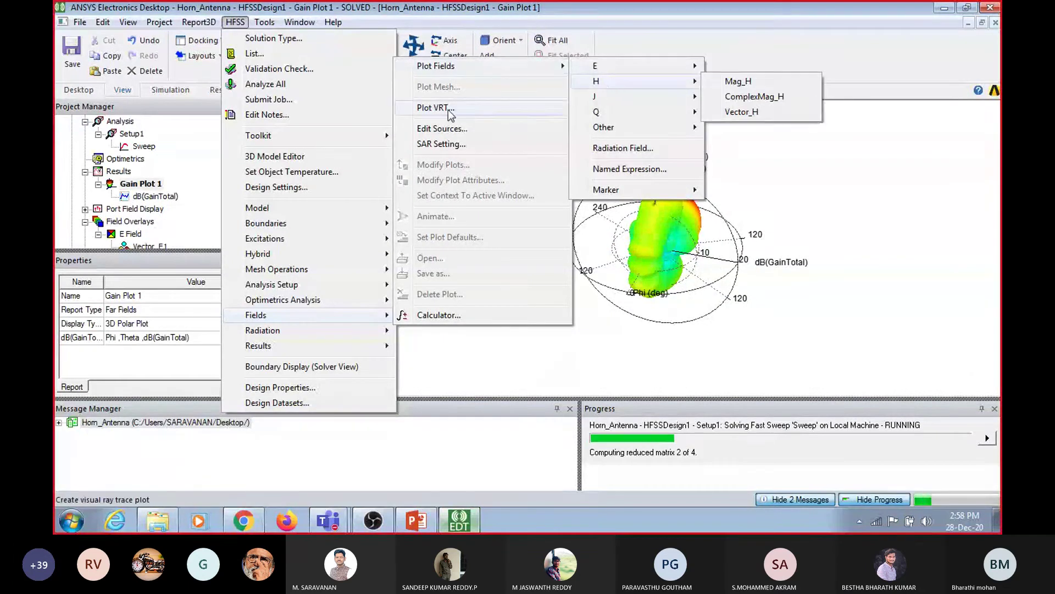
left_click(641, 146)
left_click(176, 82)
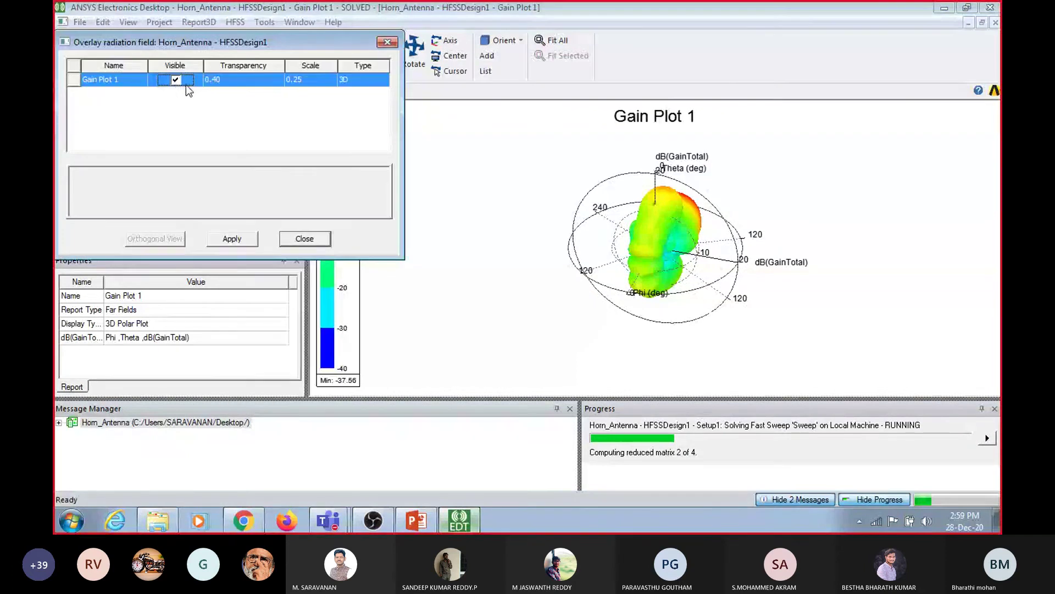
Set the Gain Plot 1 overlay's scale to 1 and transparency to 1, and return to the 3D model
left_click(310, 80)
type("1")
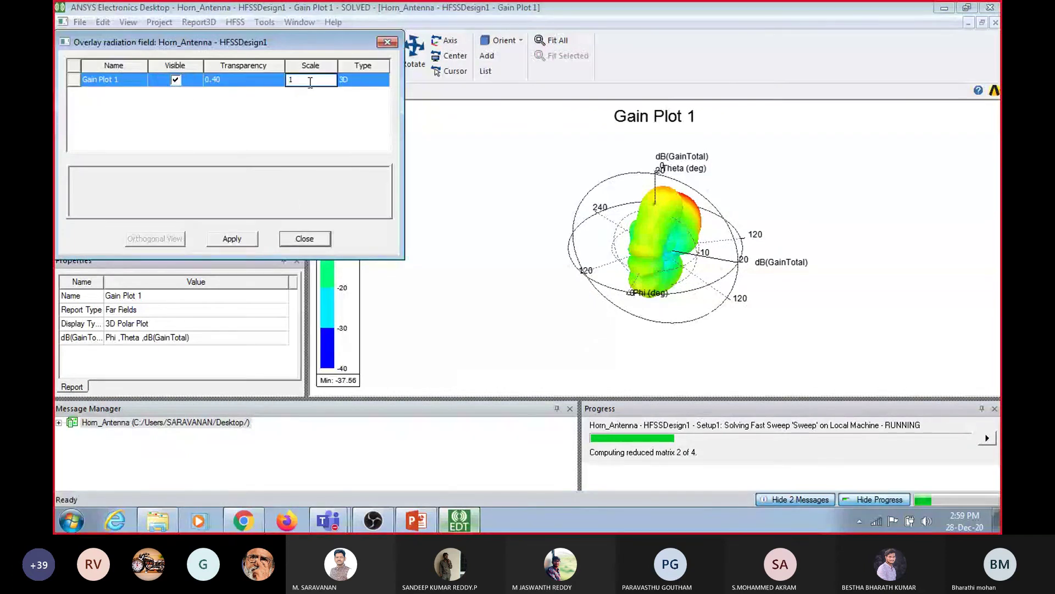
left_click(248, 242)
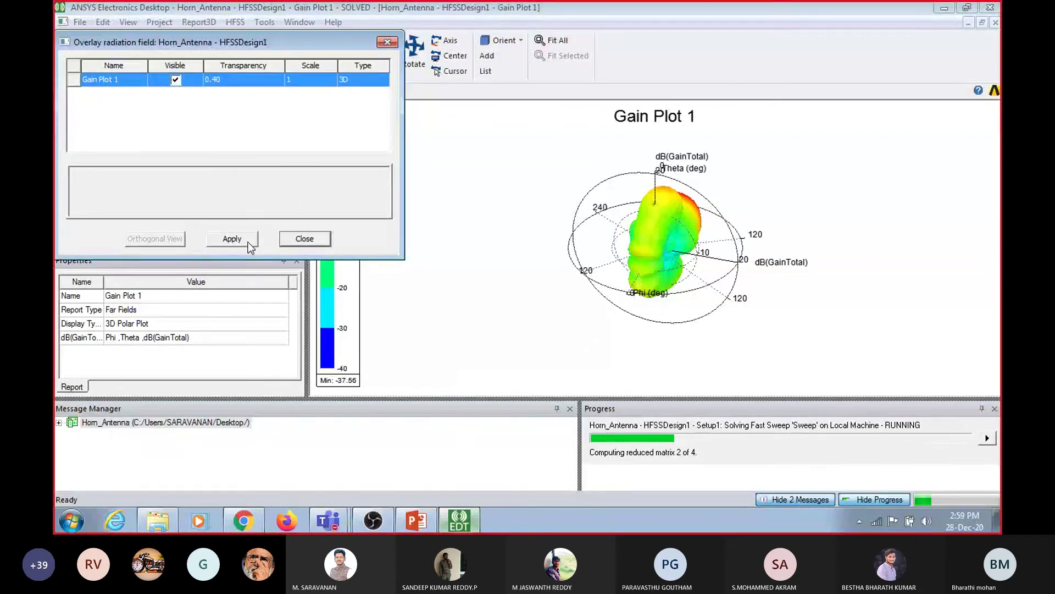
left_click(225, 81)
type("1")
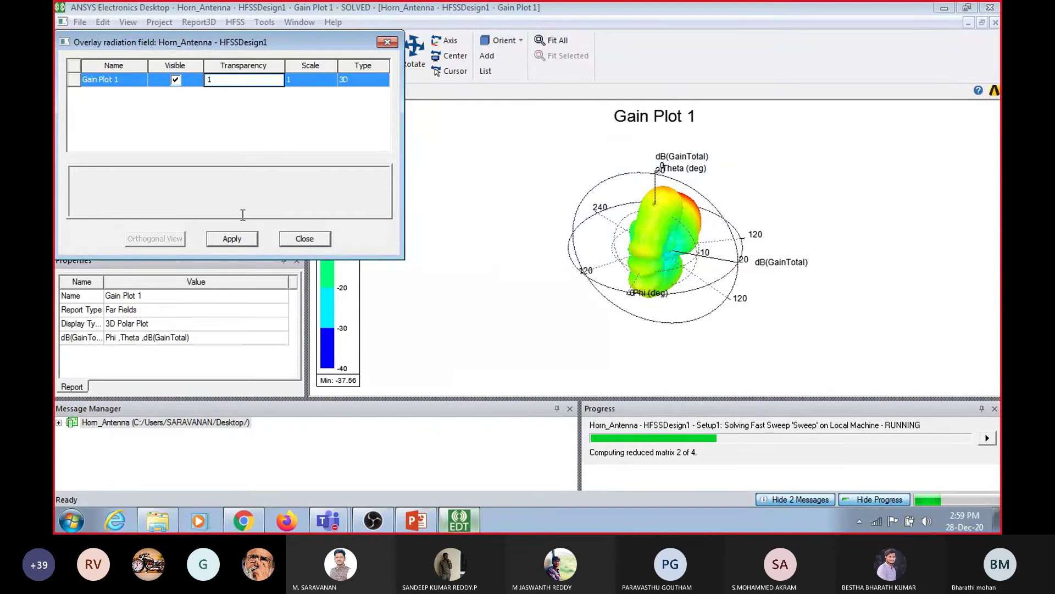
left_click(304, 239)
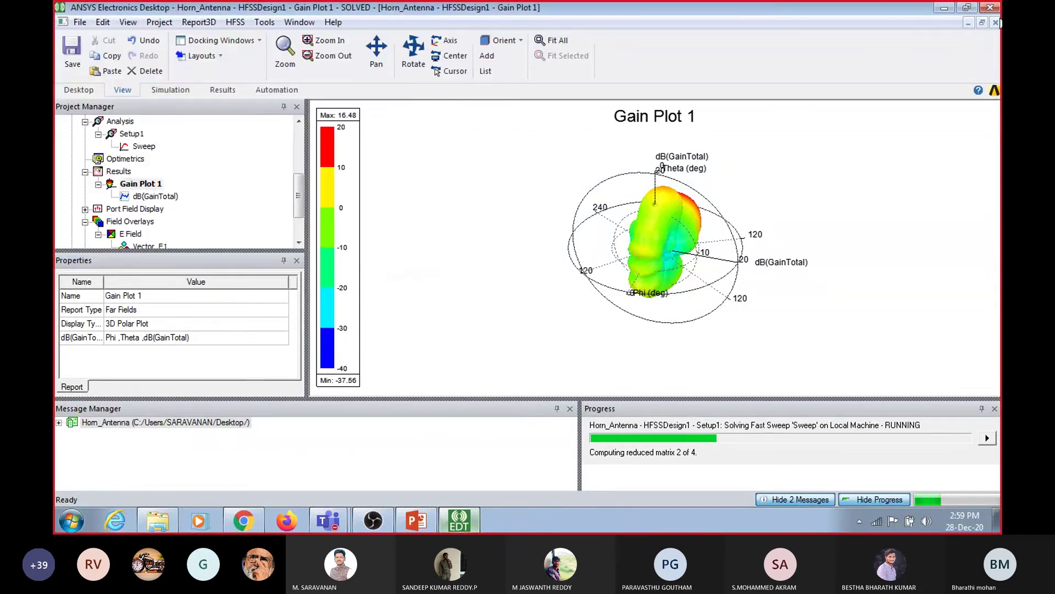
left_click(995, 22)
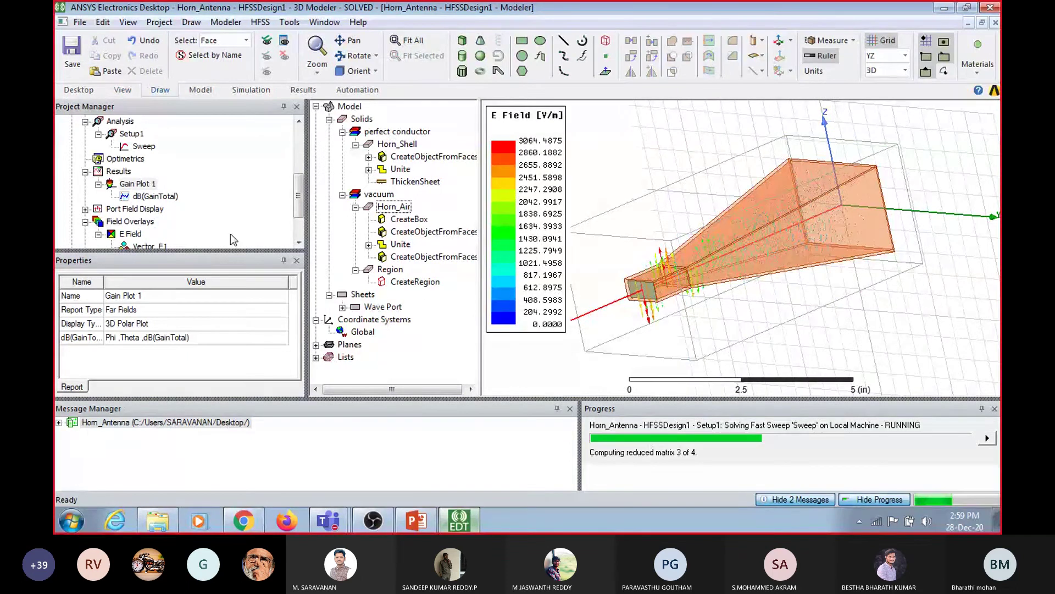
Reopen Gain Plot 1 and delete the E Field overlay folder with all its plots
double_click(130, 185)
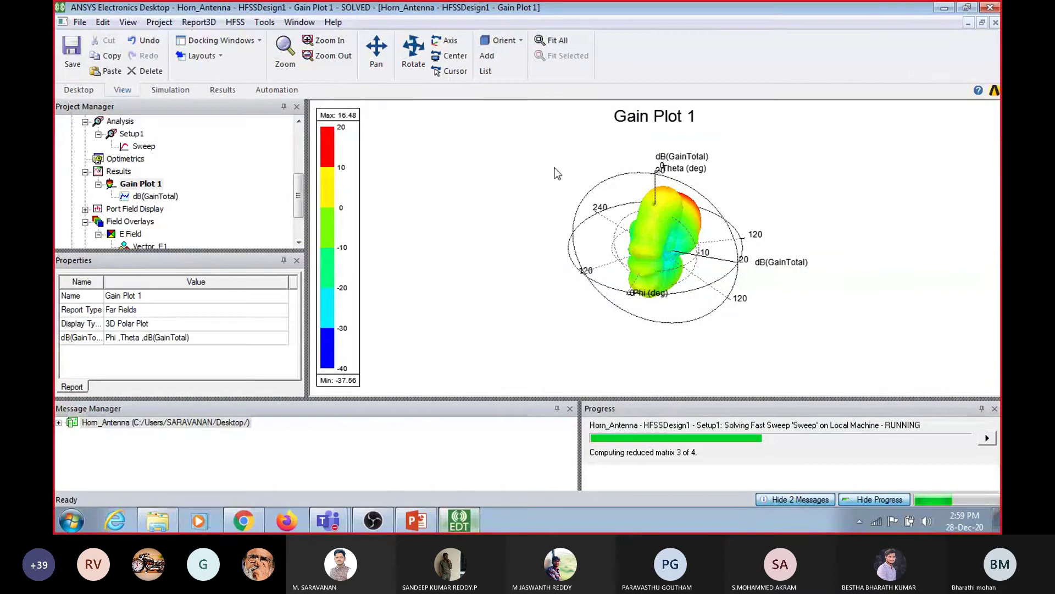
right_click(136, 236)
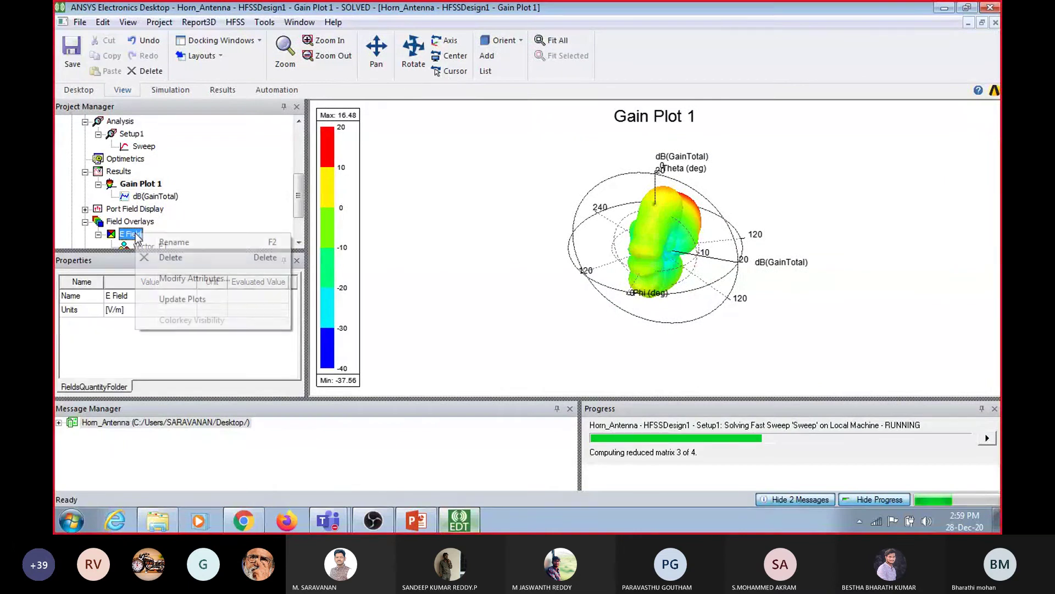
left_click(158, 261)
left_click(528, 289)
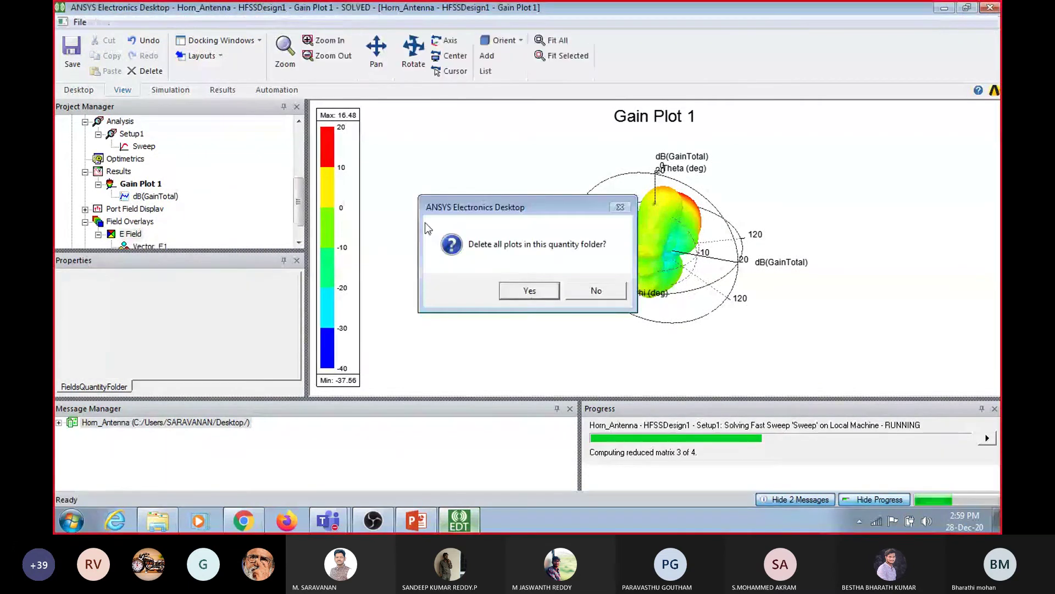
Reapply the radiation field overlay of Gain Plot 1 with its current settings and close the plot window
left_click(235, 22)
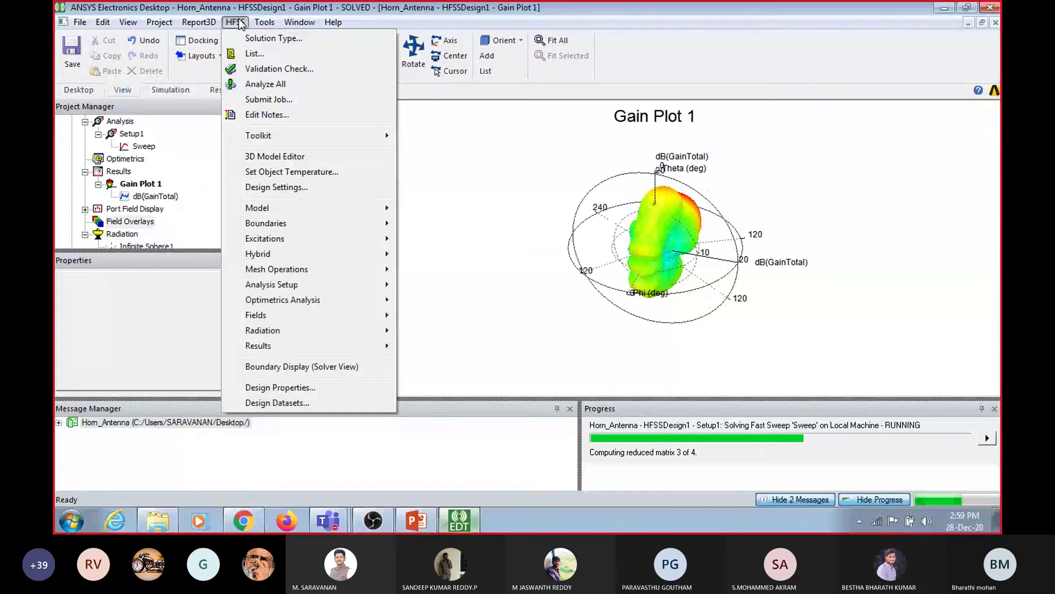
mouse_move(281, 315)
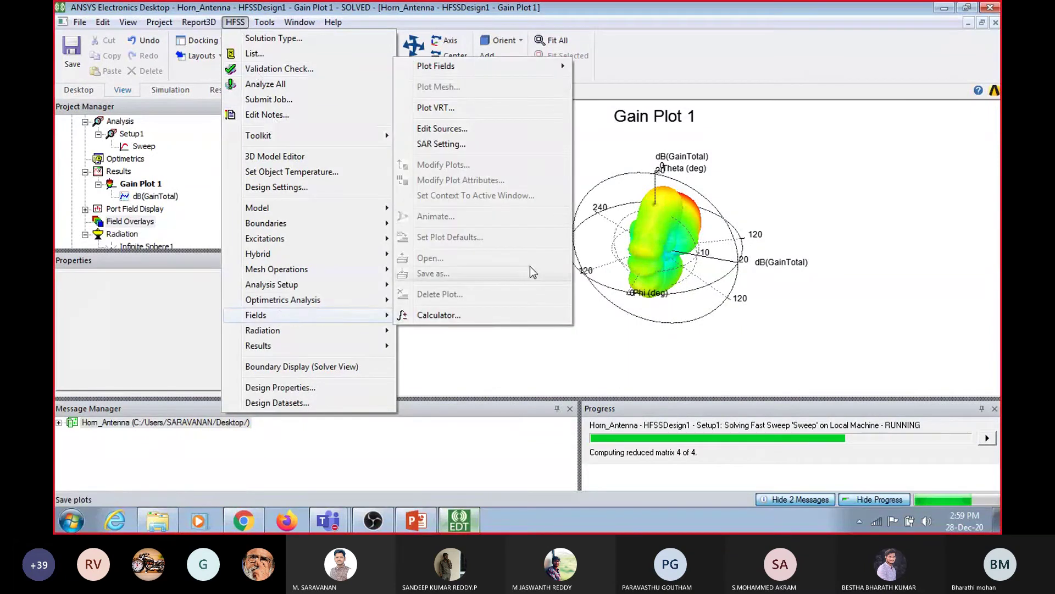
mouse_move(480, 67)
left_click(622, 148)
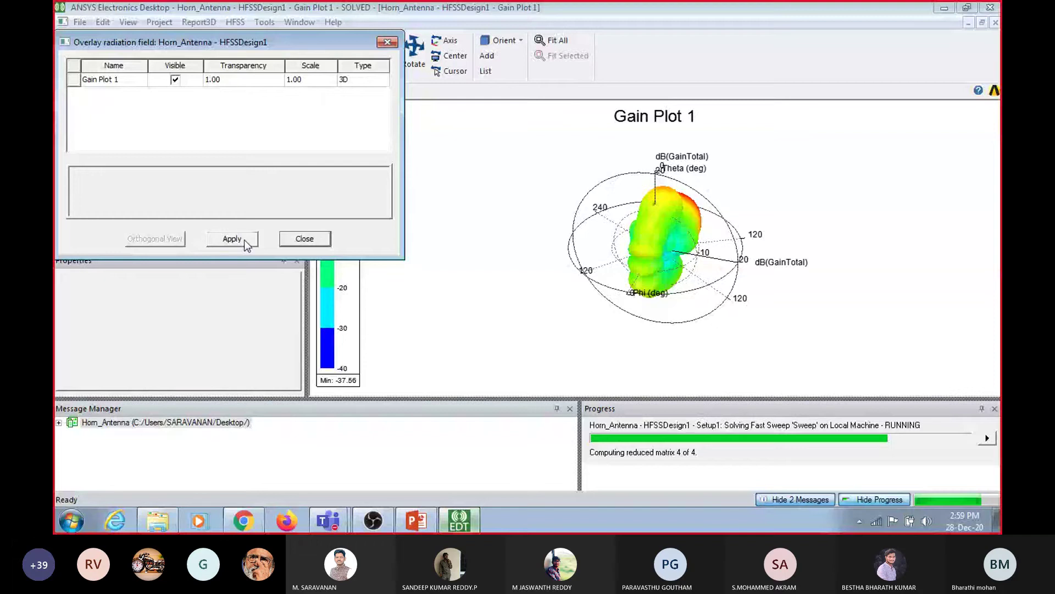
left_click(307, 241)
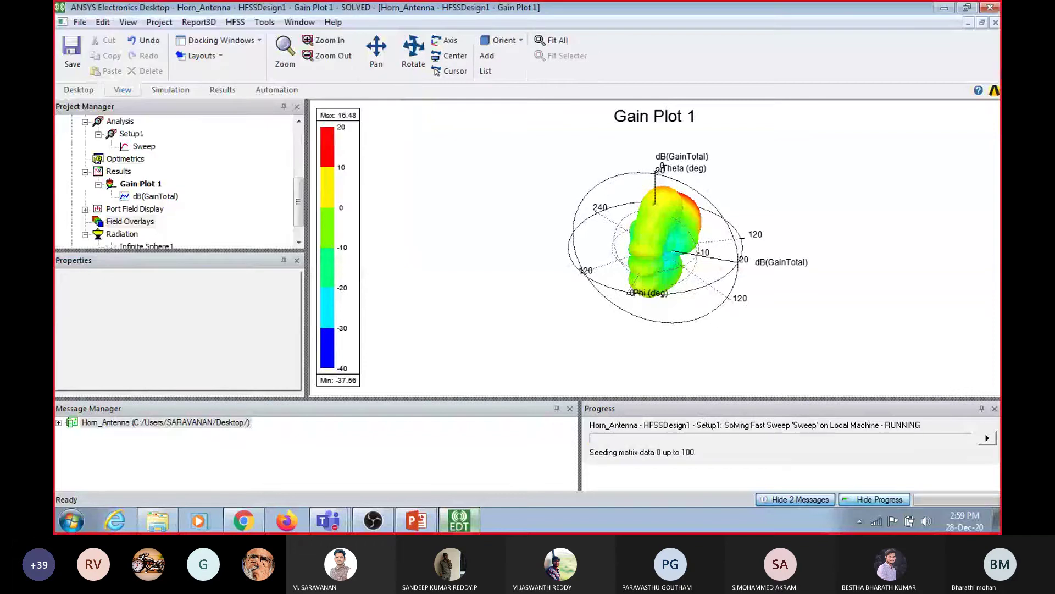
left_click(995, 23)
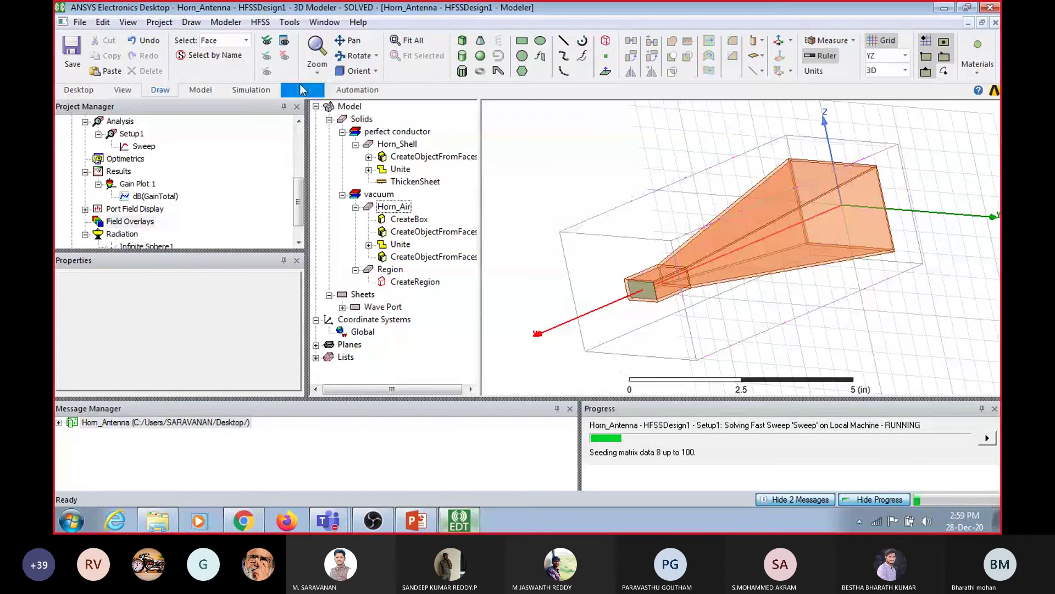
Overlay Gain Plot 1 on the horn model with transparency 0.4 and rotate the view to inspect the radiation pattern
left_click(259, 23)
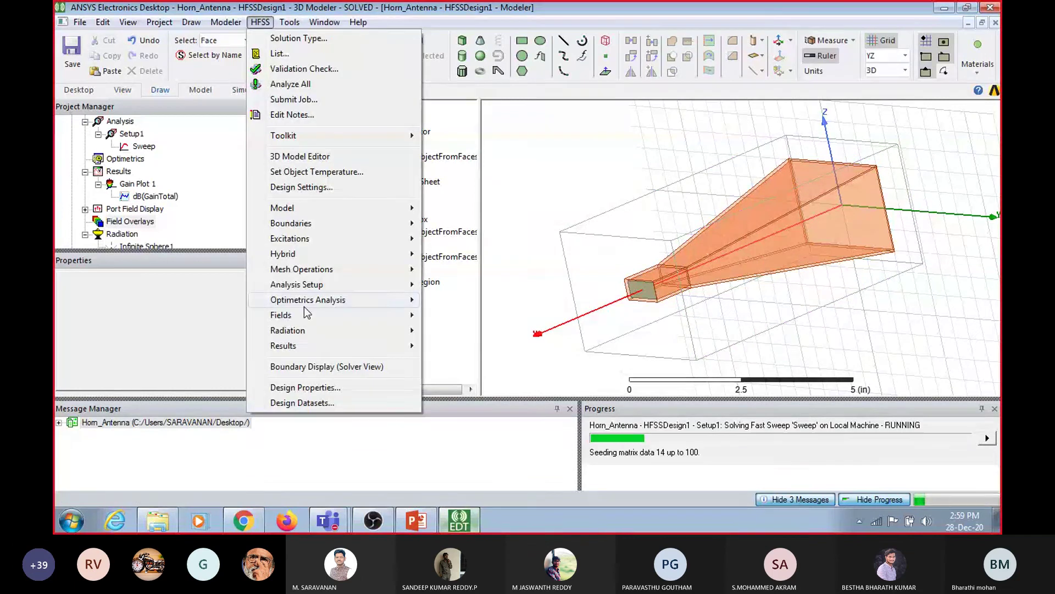
mouse_move(461, 65)
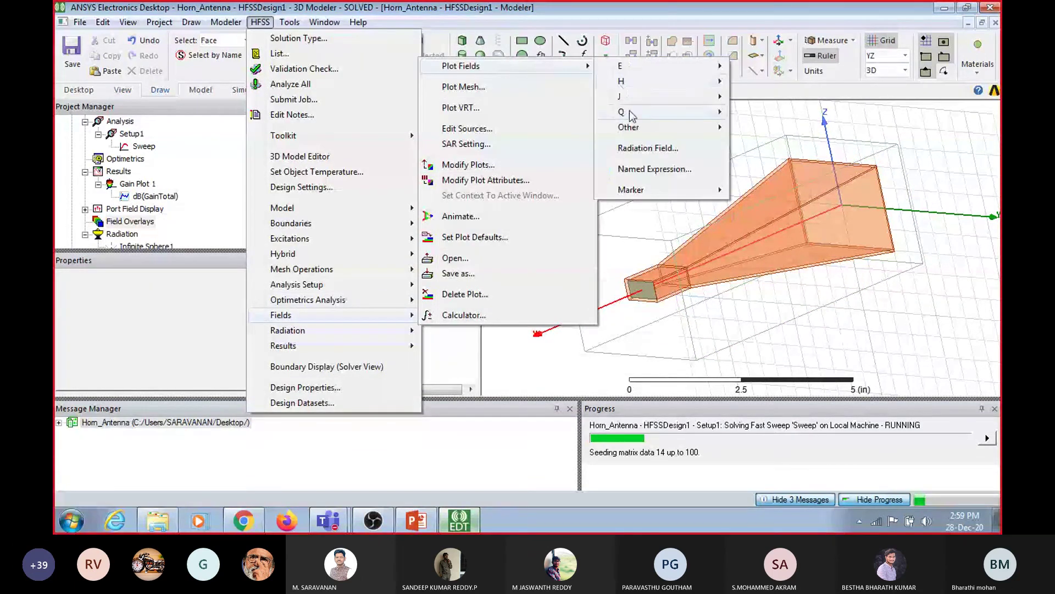
left_click(647, 147)
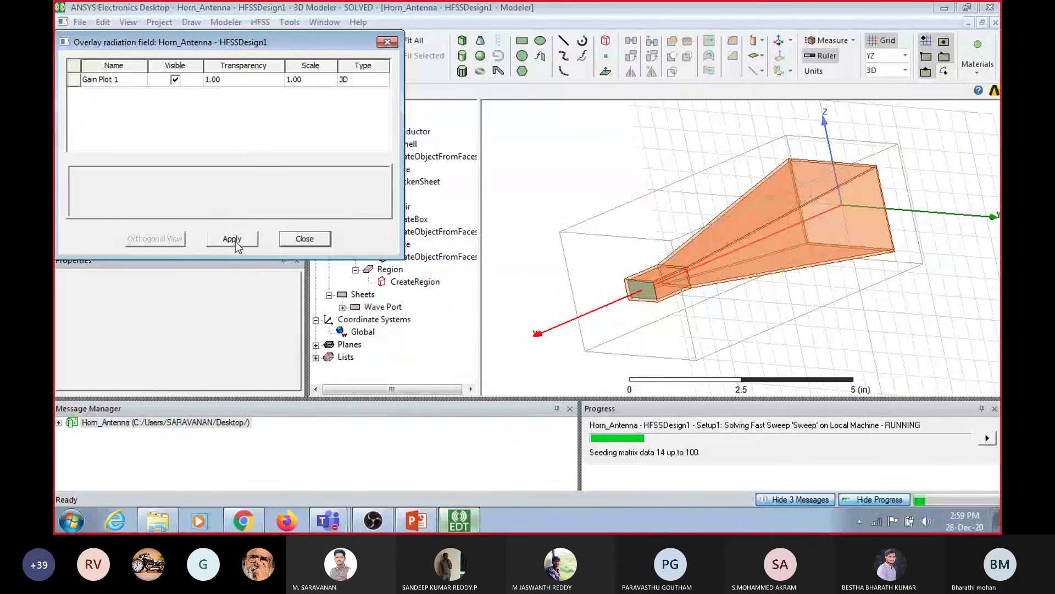
left_click(319, 82)
left_click(231, 82)
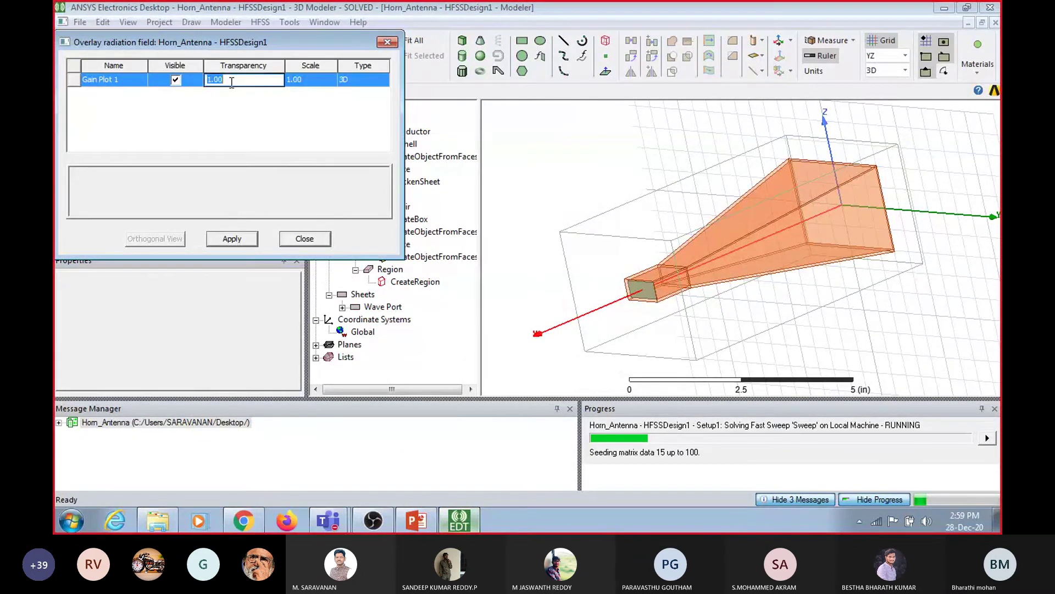
type("0.4")
left_click(236, 126)
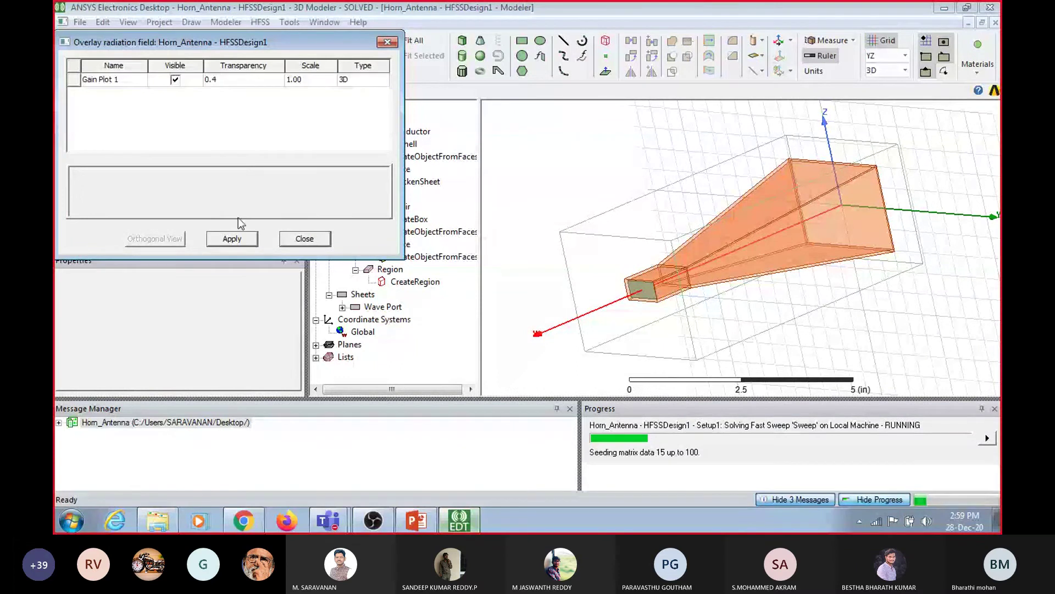
left_click(232, 239)
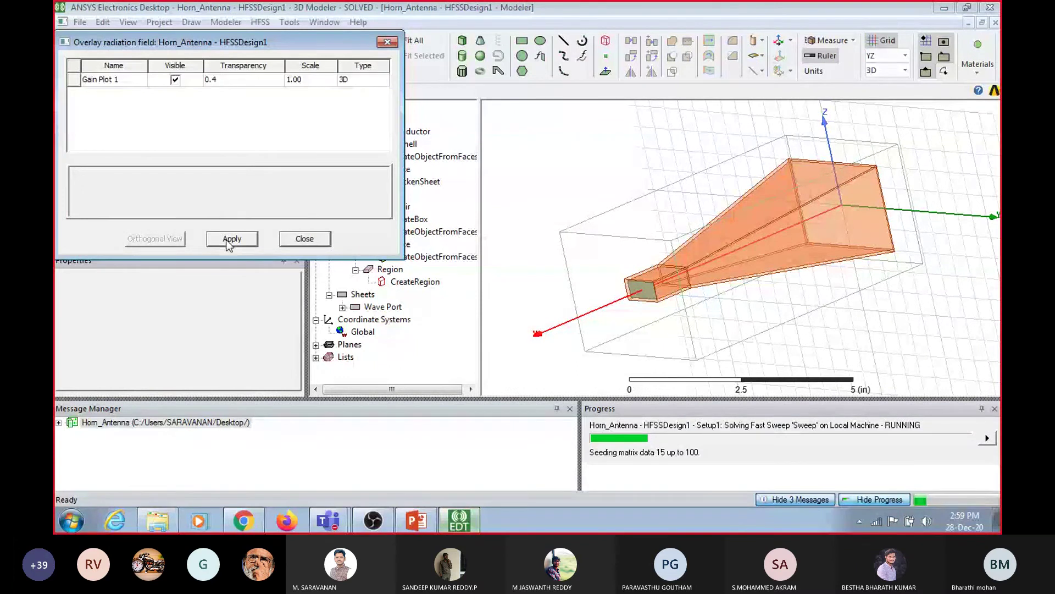
left_click(304, 238)
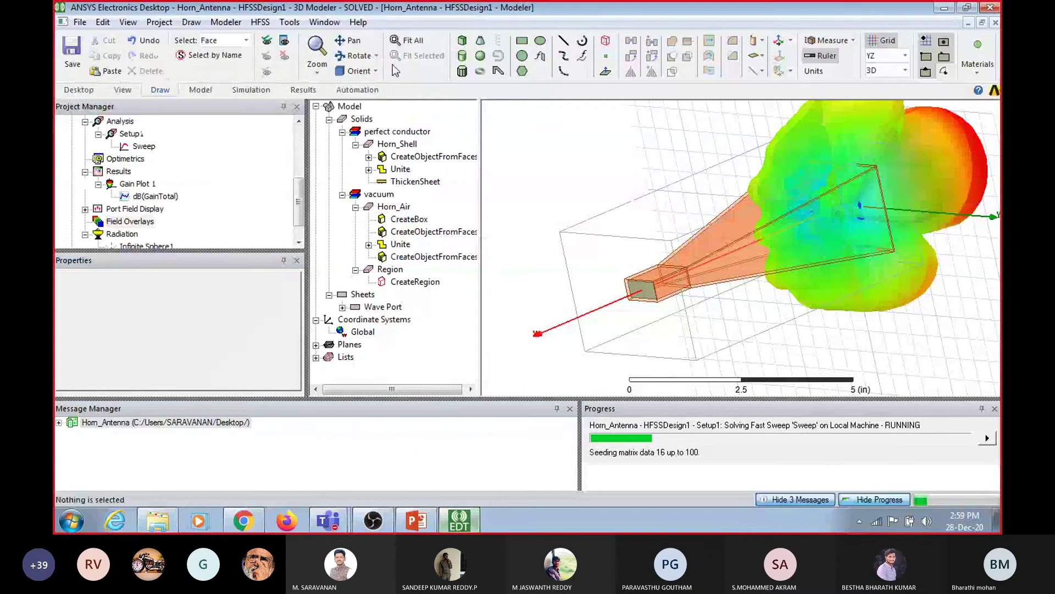
left_click(355, 56)
left_click_drag(721, 283, 741, 261)
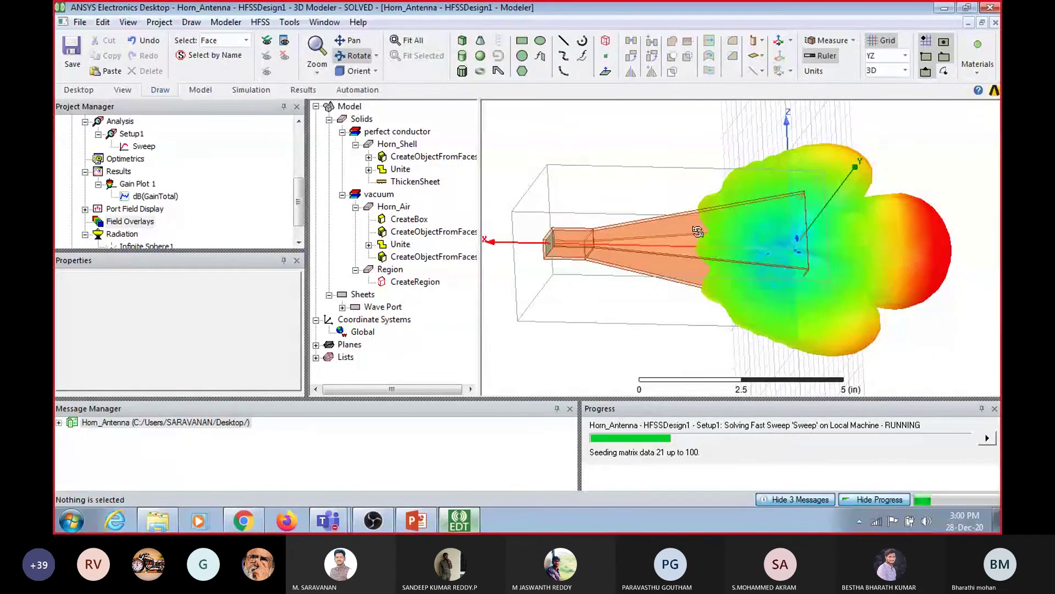
Create a far-field radiation pattern report of dB(GainTotal) for Infinite Sphere1 using Setup1 : LastAdaptive, with Phi at 0deg and frequency 10GHz
right_click(123, 175)
mouse_move(214, 115)
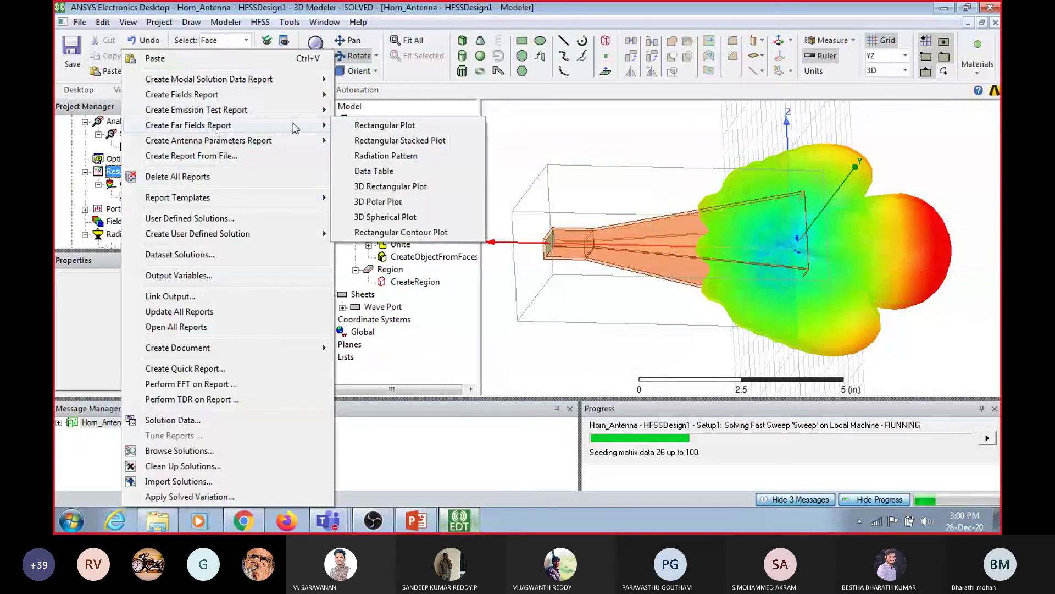
left_click(397, 156)
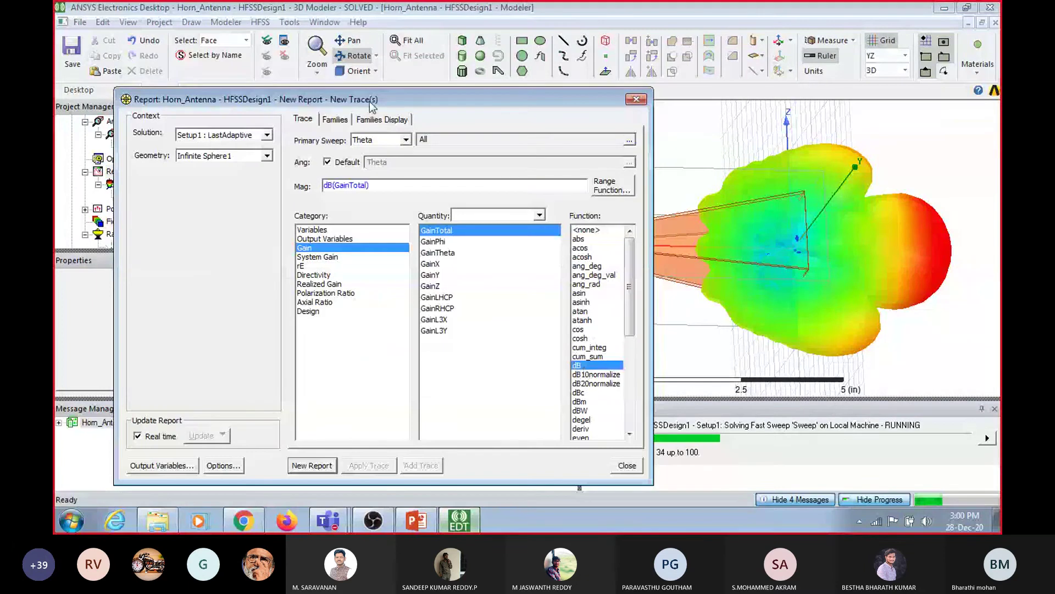
left_click(335, 119)
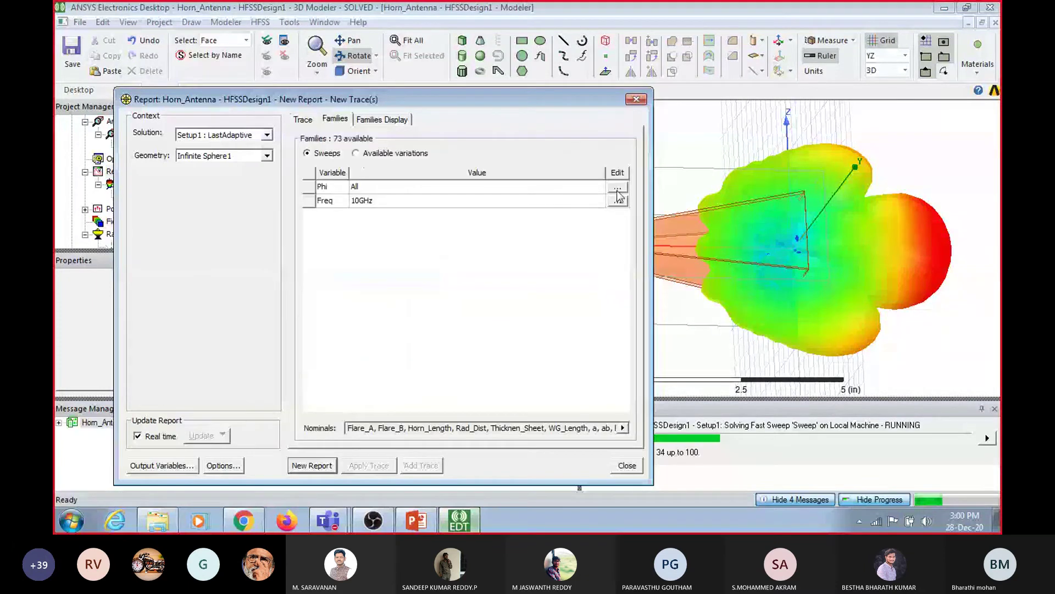
left_click(617, 187)
left_click(664, 227)
left_click(523, 306)
left_click(329, 466)
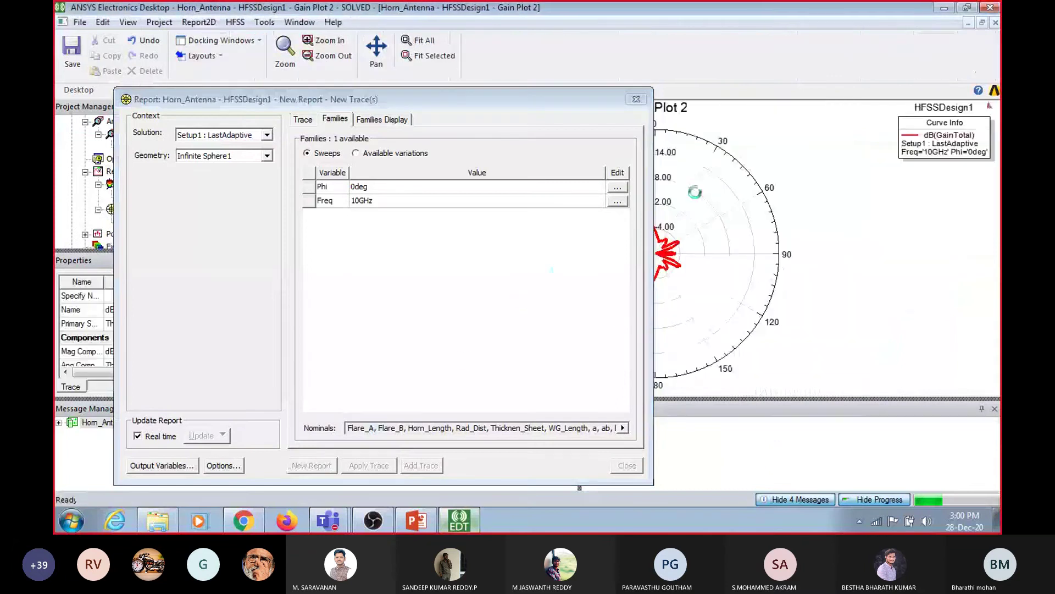
left_click(636, 101)
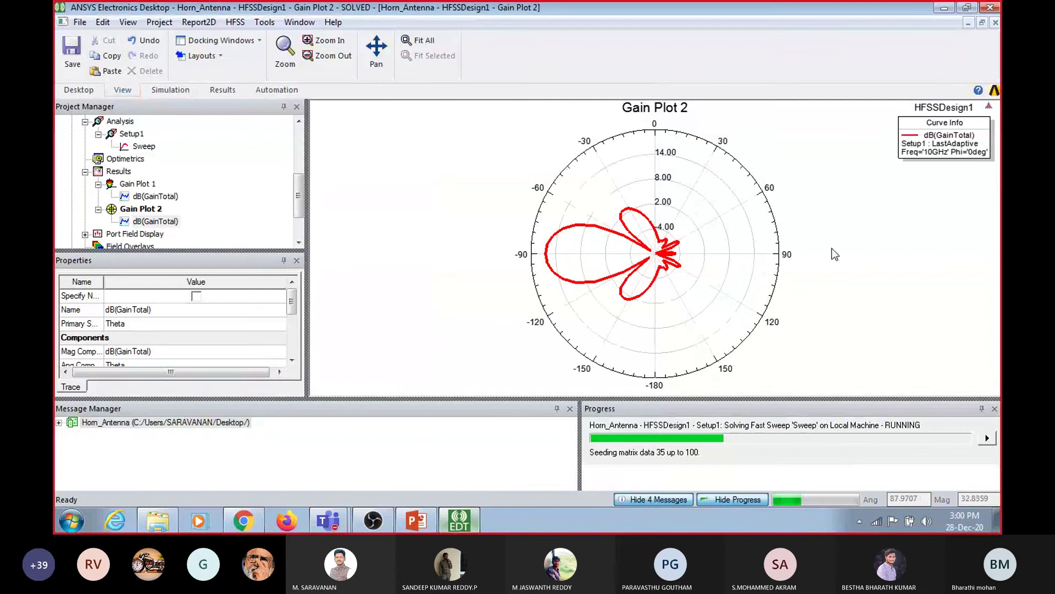
Add a marker at the main lobe's peak near -90 degrees in Gain Plot 2 and close the plot window
right_click(846, 200)
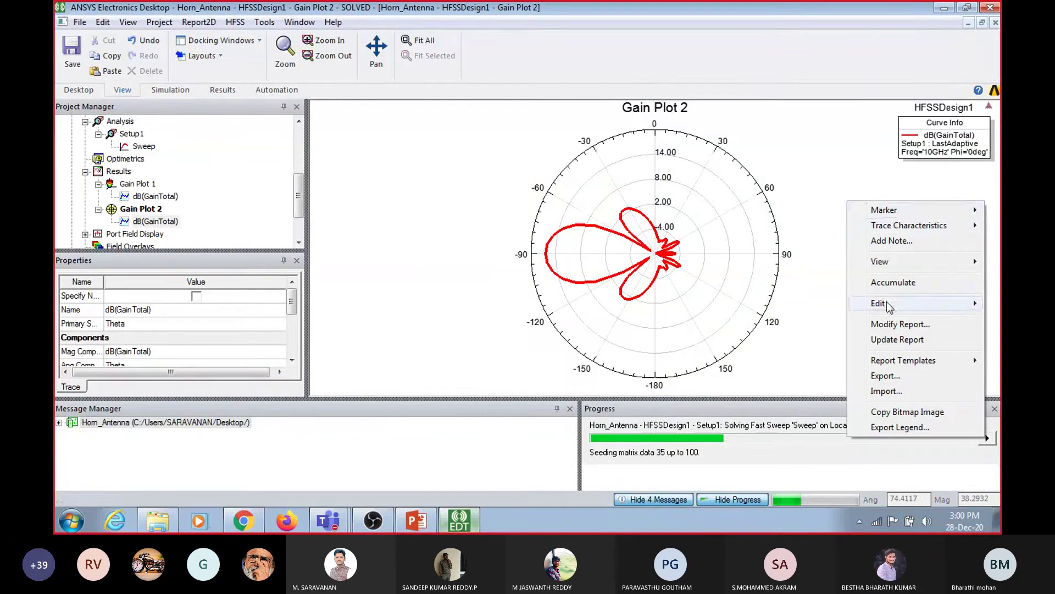
mouse_move(885, 209)
left_click(769, 218)
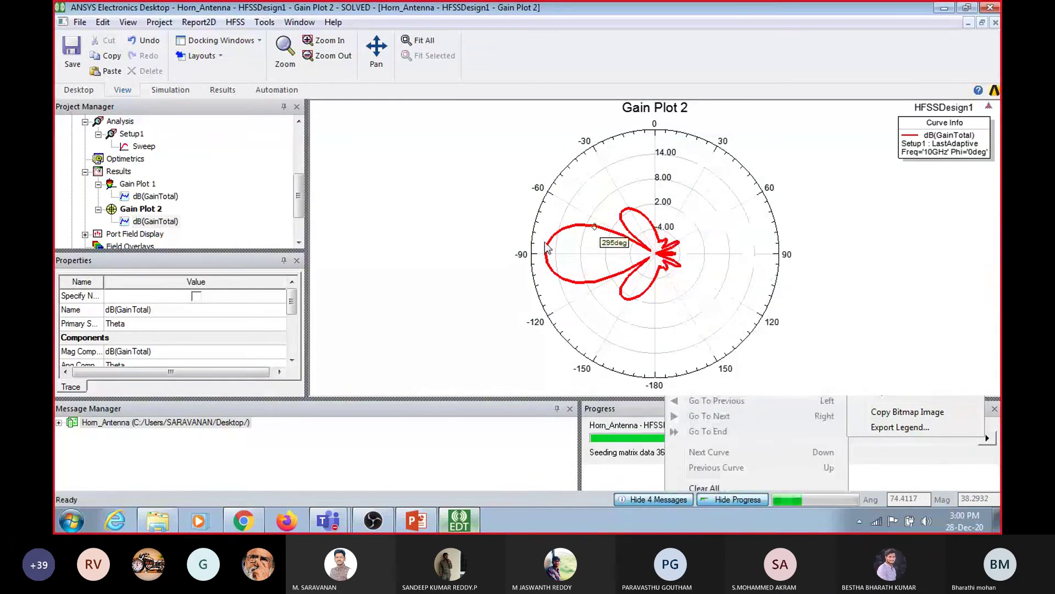
left_click(547, 251)
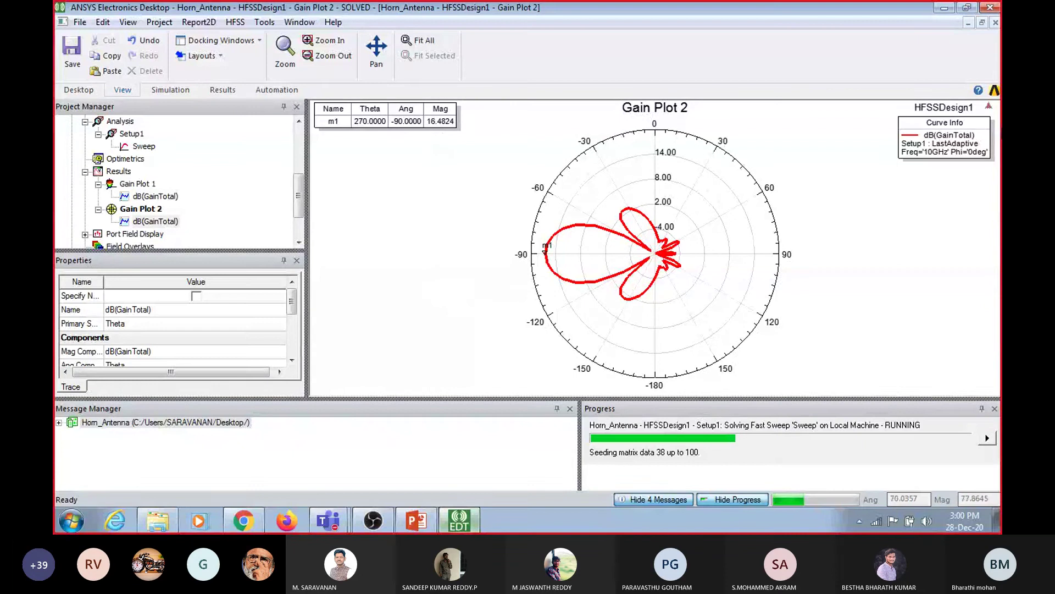
left_click(996, 22)
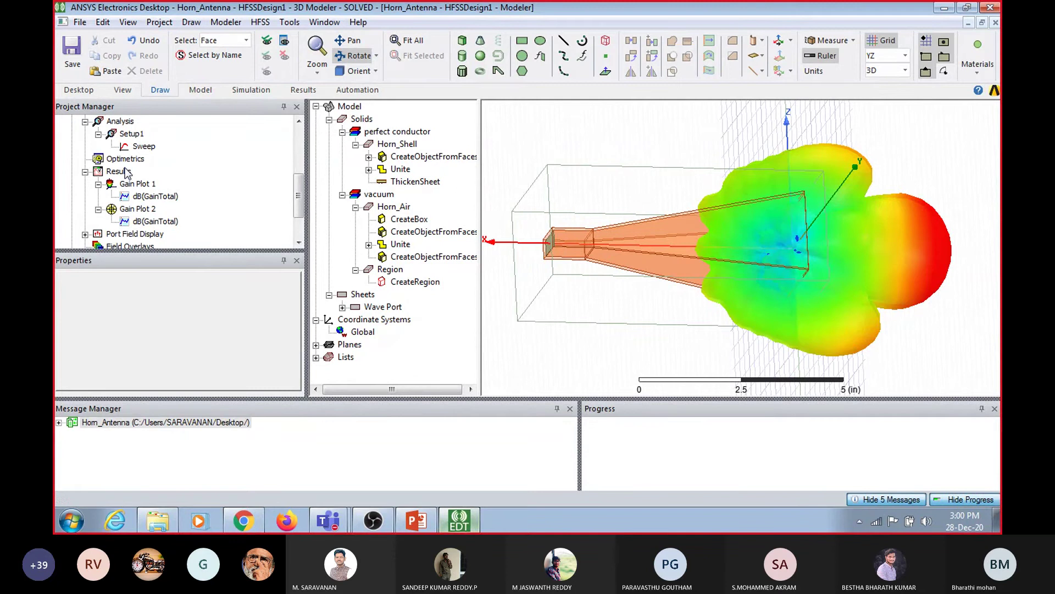
Create a modal solution data rectangular plot of dB(S(1,1)) against frequency from Setup1 : Sweep
right_click(126, 172)
mouse_move(329, 82)
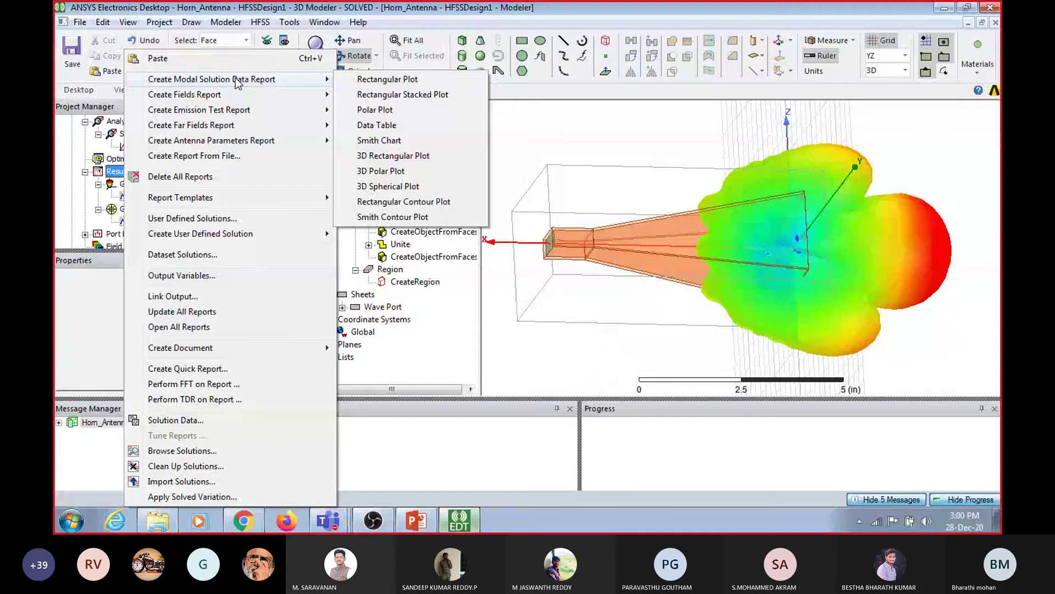
left_click(361, 84)
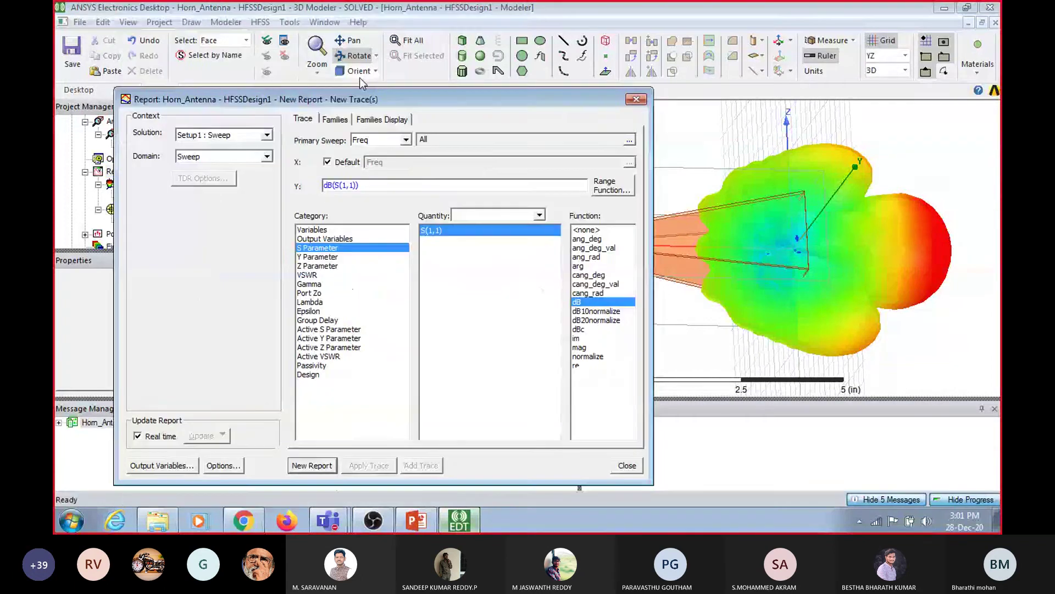
left_click(324, 466)
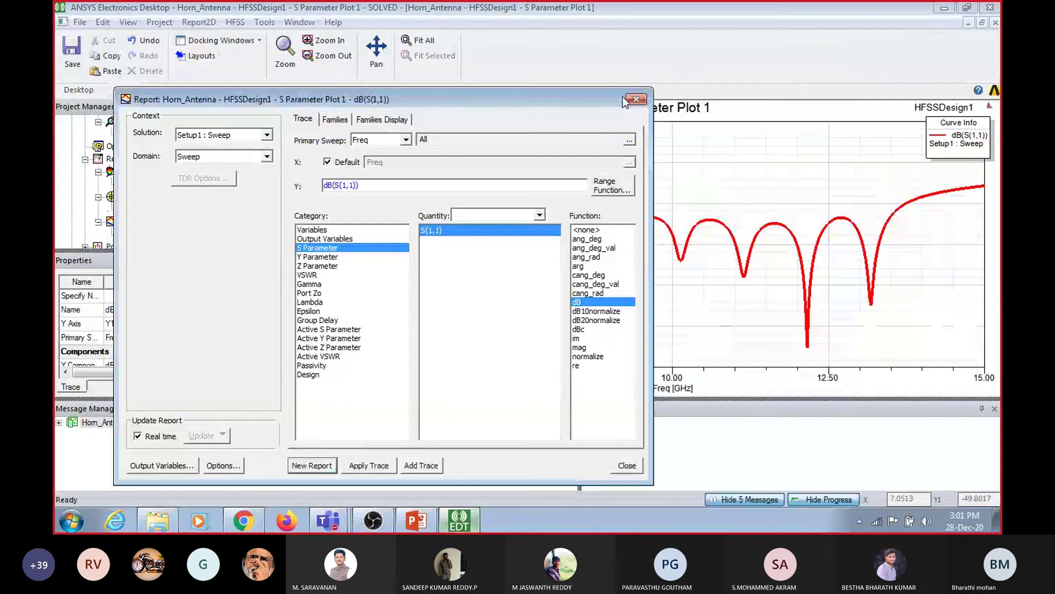
left_click(635, 99)
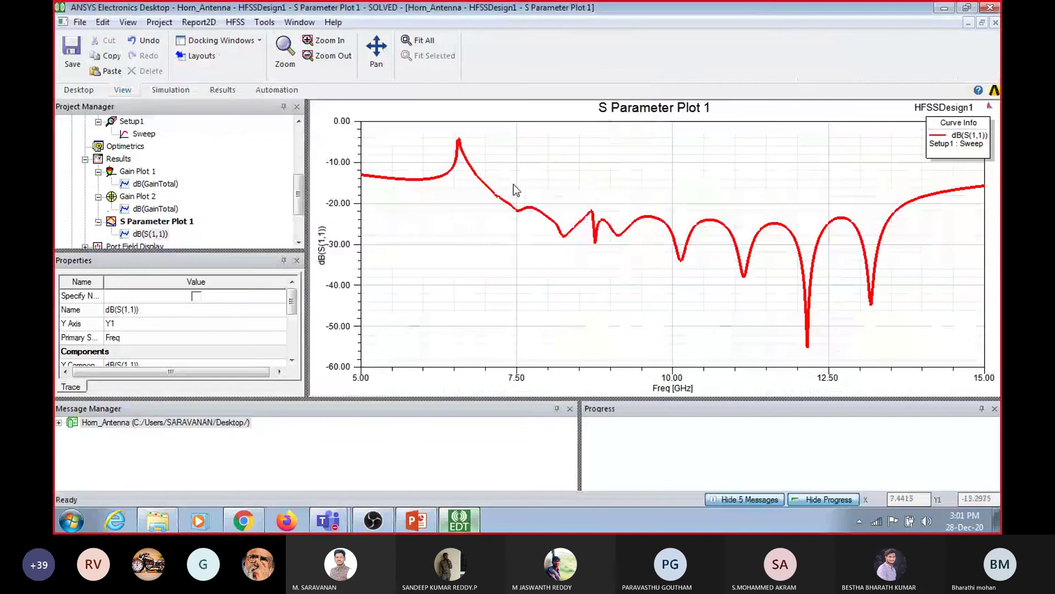
Place markers on the dB(S(1,1)) curve at about 6.76 GHz and 14.8 GHz
right_click(472, 183)
left_click(641, 193)
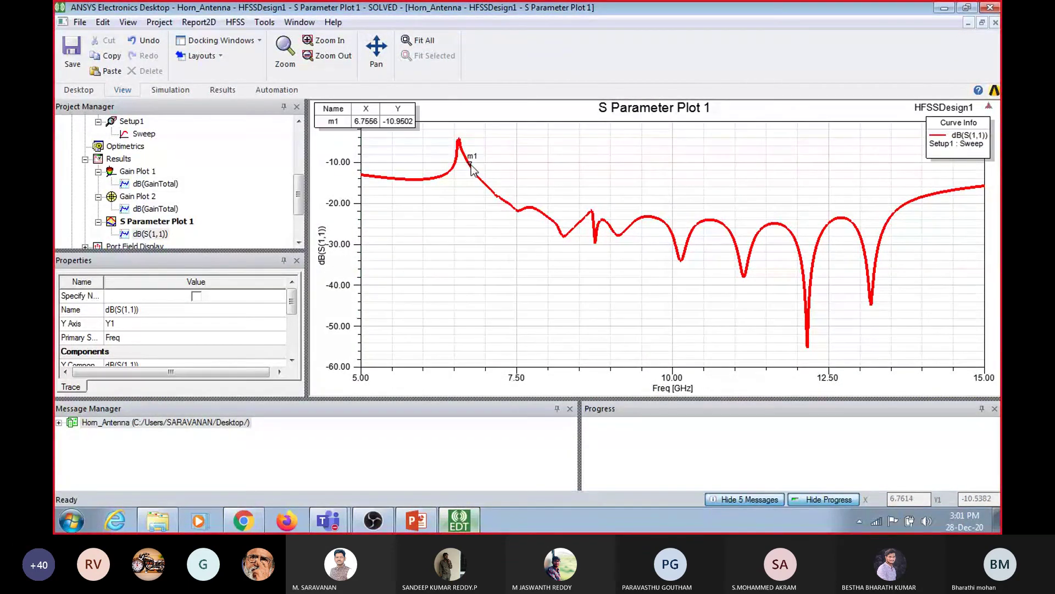
left_click(972, 184)
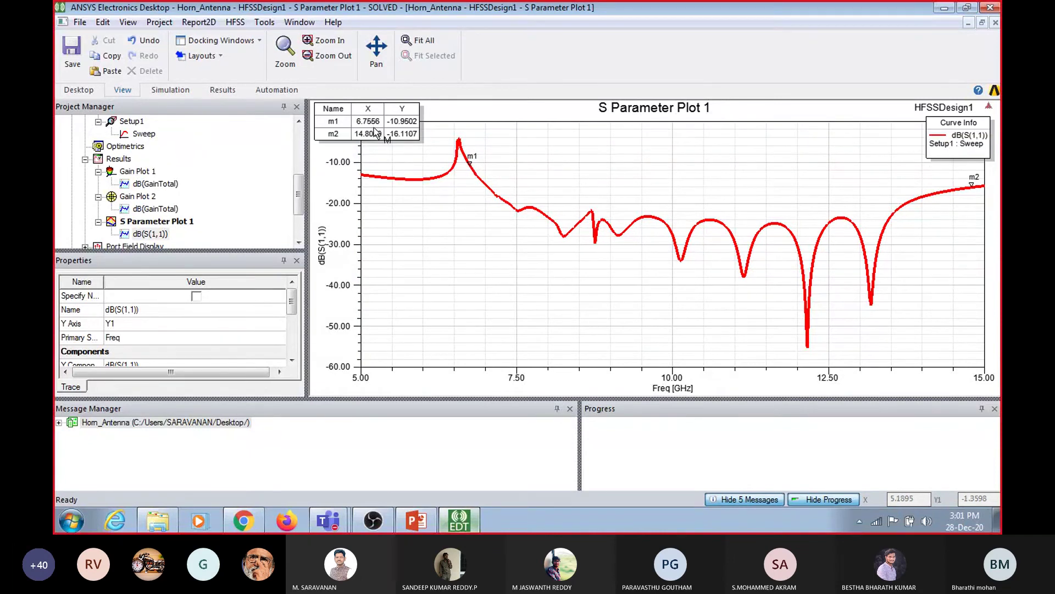
left_click(125, 160)
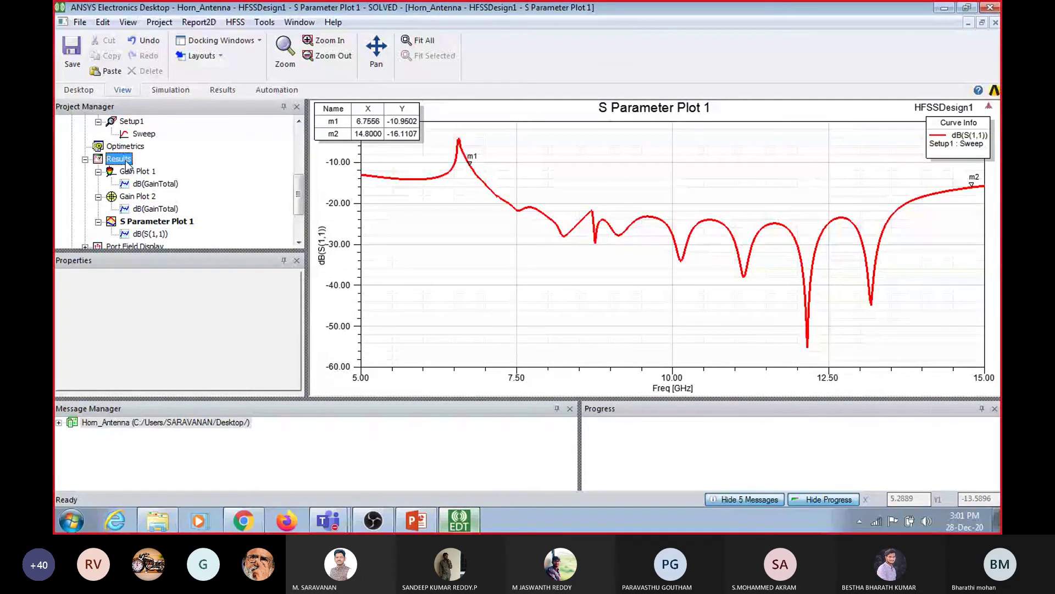
right_click(125, 161)
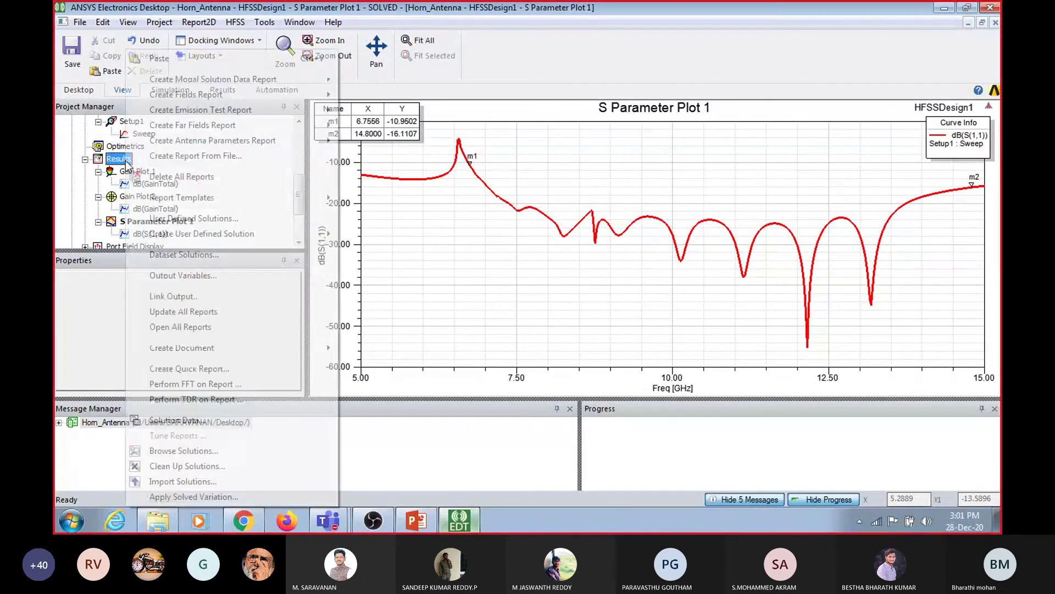
mouse_move(205, 84)
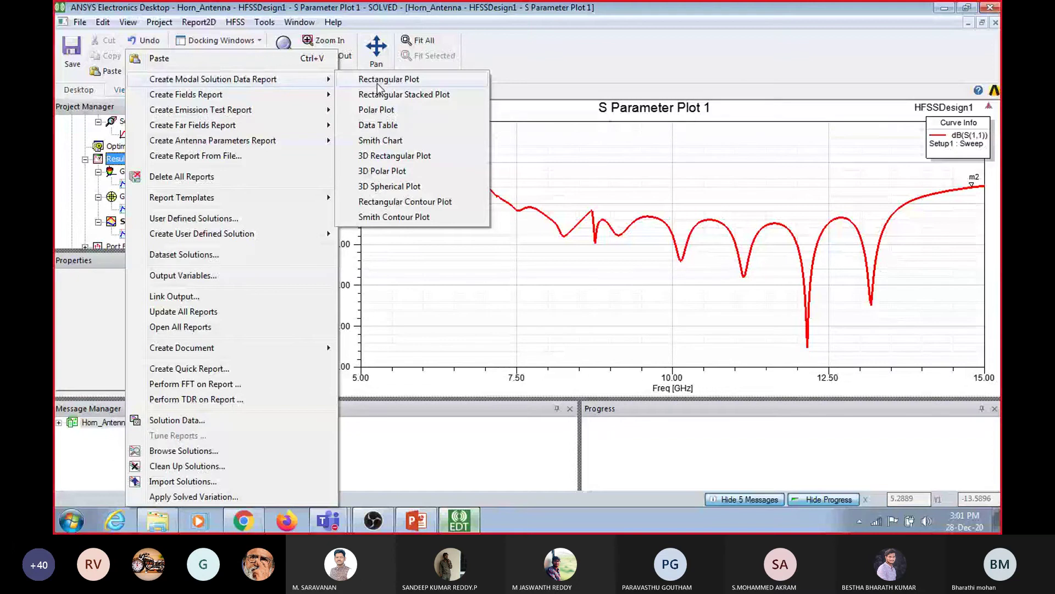
mouse_move(267, 130)
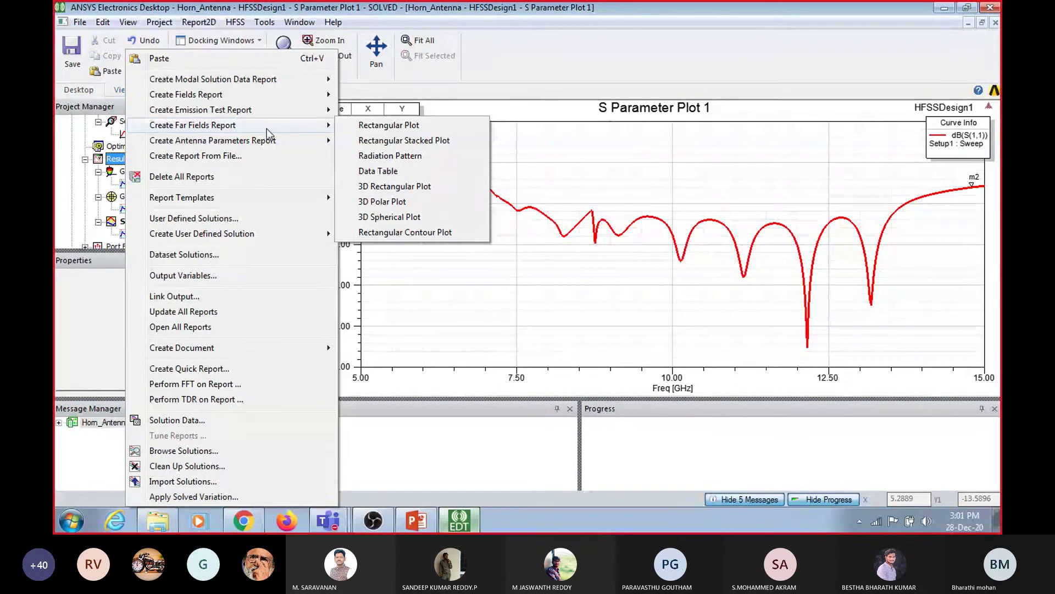
left_click(508, 67)
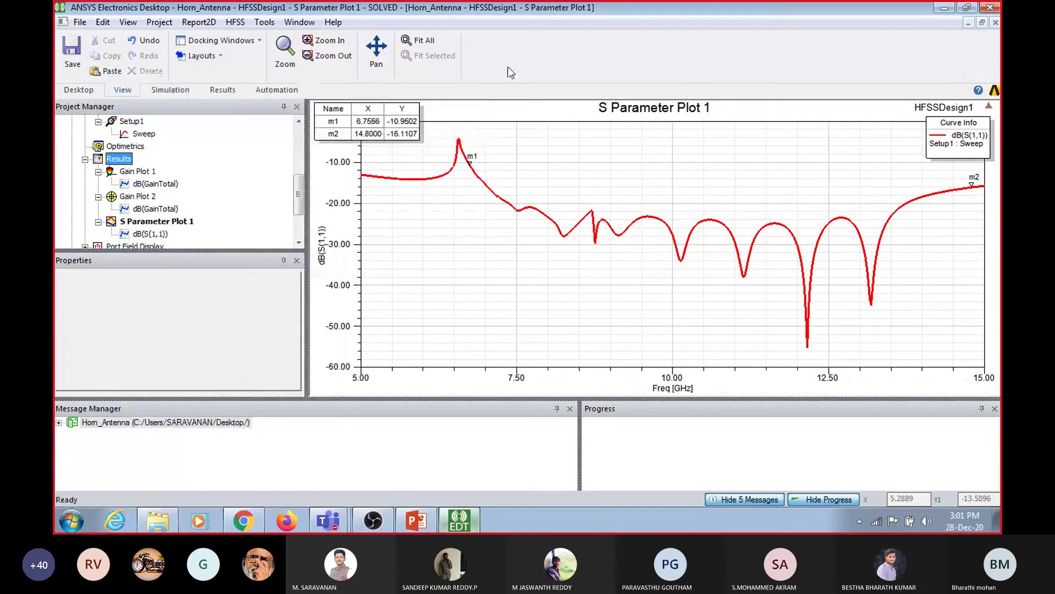
Close the S-parameter plot window and switch to the ongoing Microsoft Teams meeting window
left_click(996, 23)
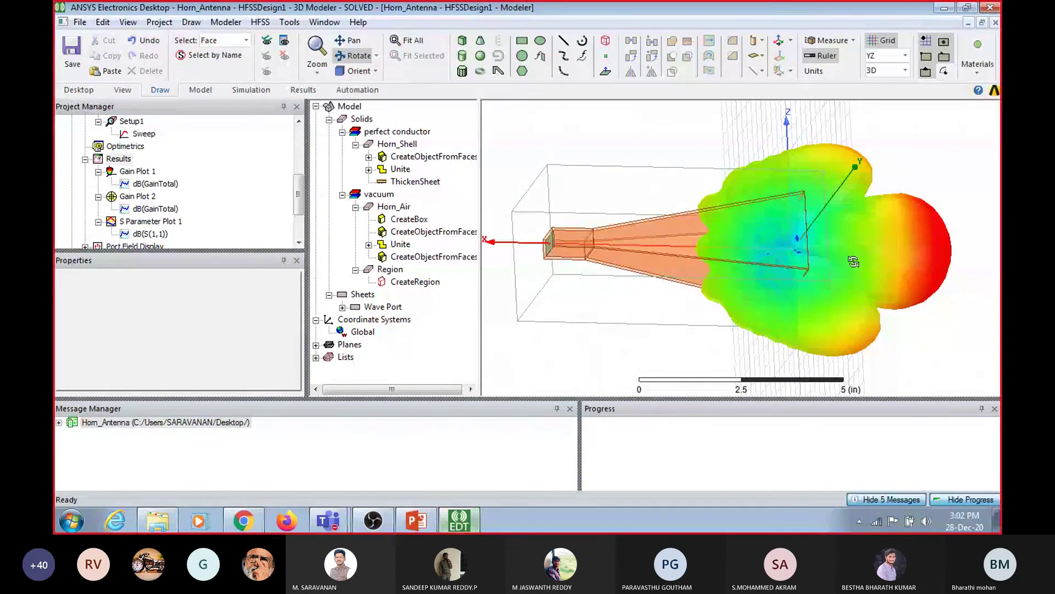
left_click(329, 521)
left_click(261, 466)
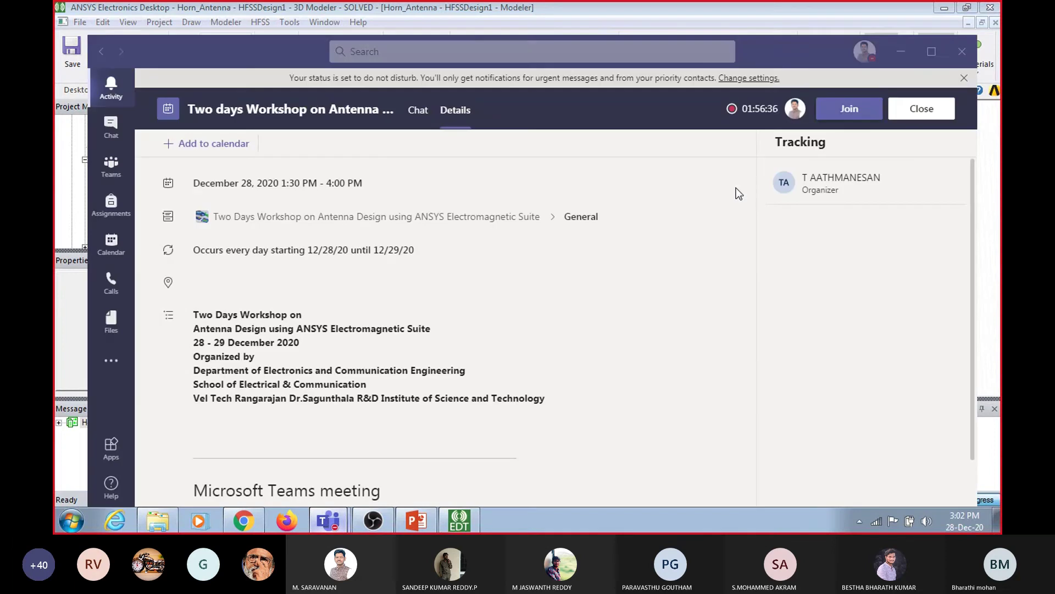
left_click(908, 116)
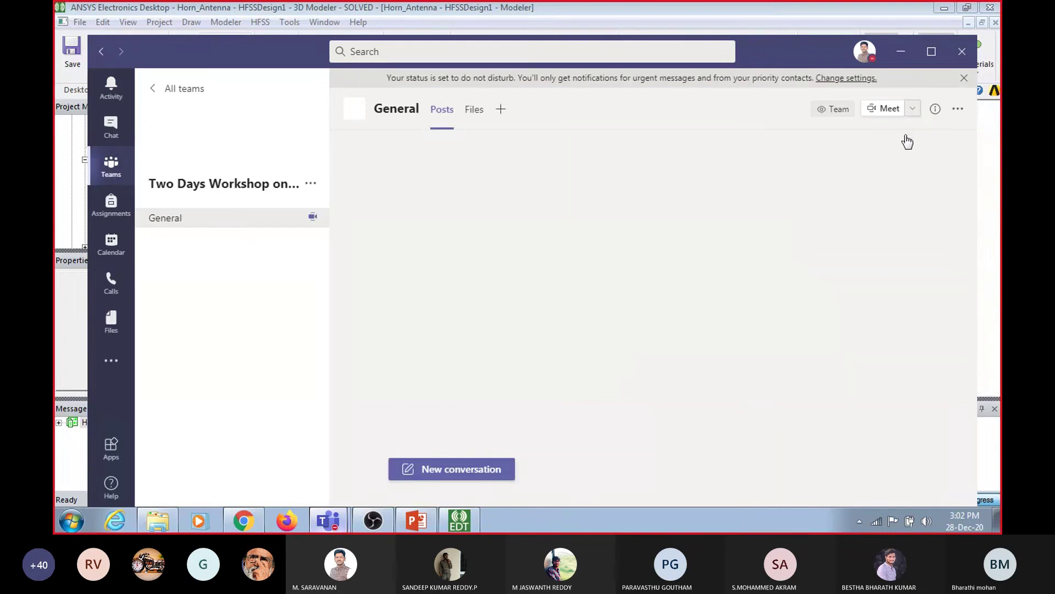
mouse_move(328, 520)
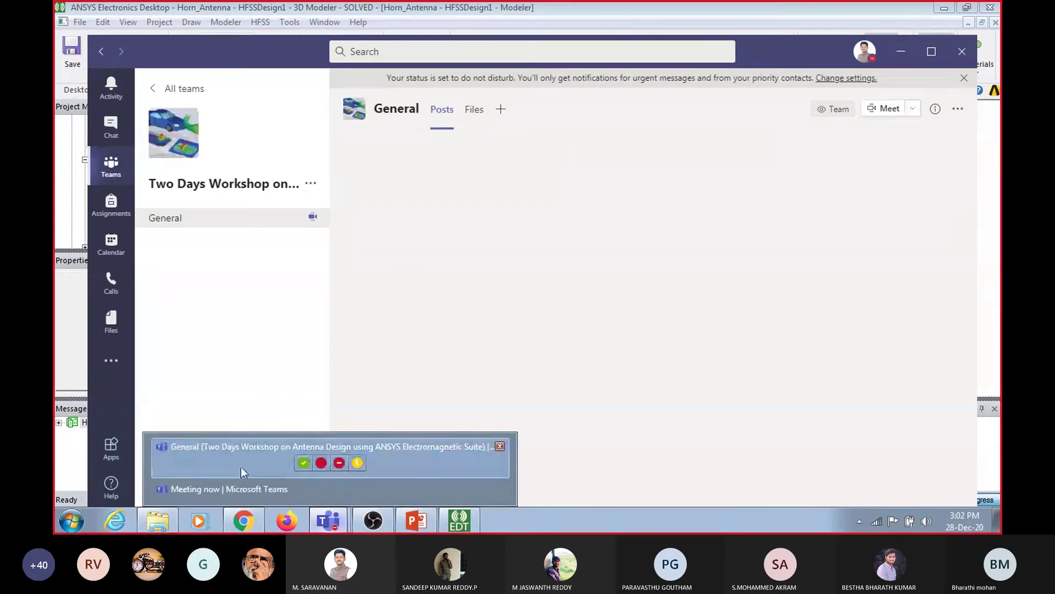
left_click(509, 436)
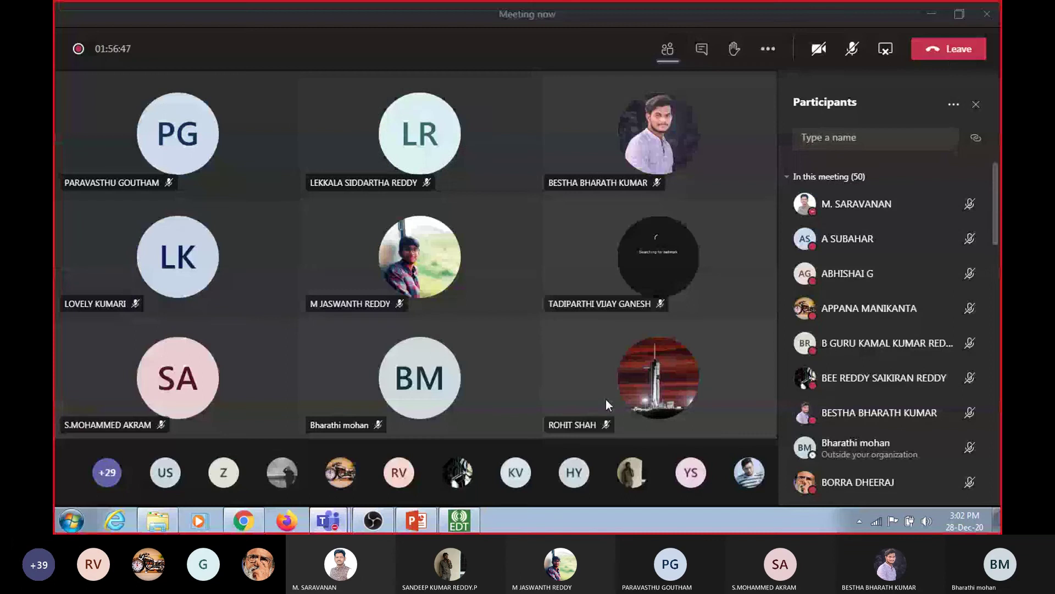